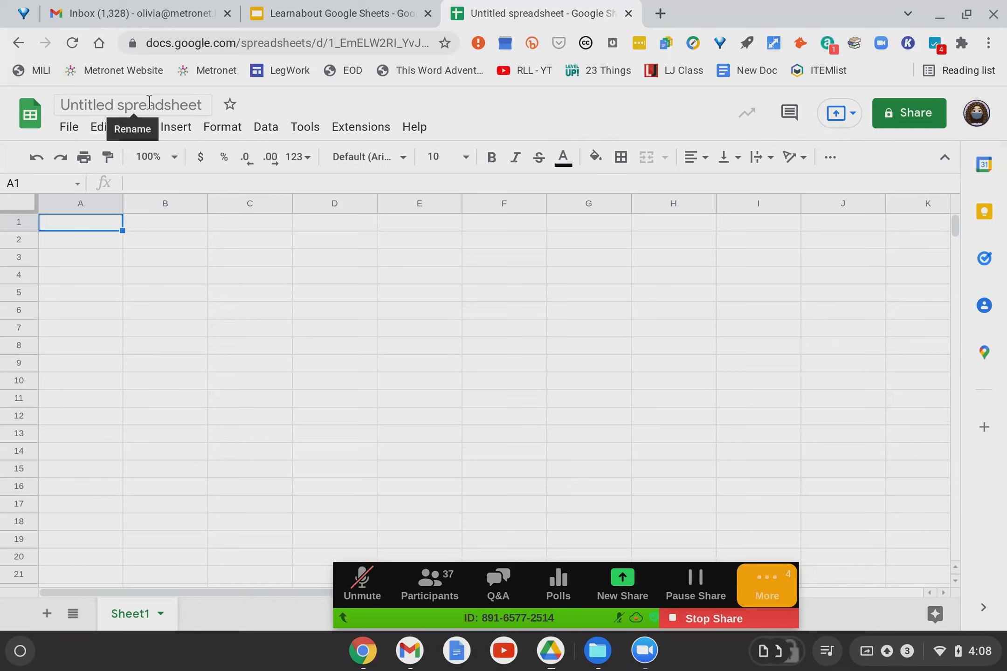
Replace the 'Untitled spreadsheet' title with 'Demo'.
left_click(134, 104)
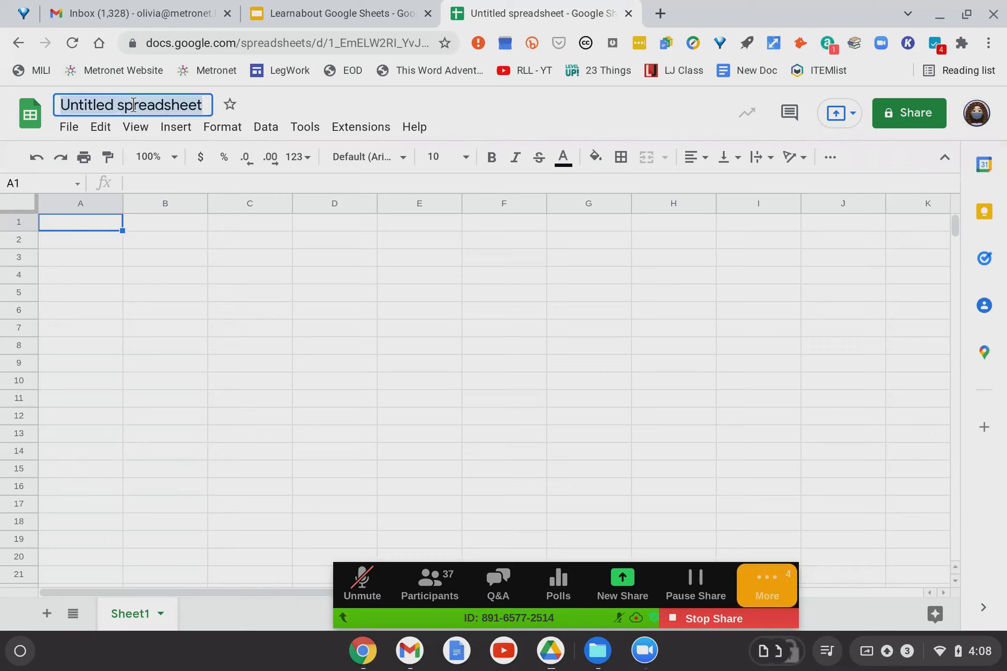
type("Demo")
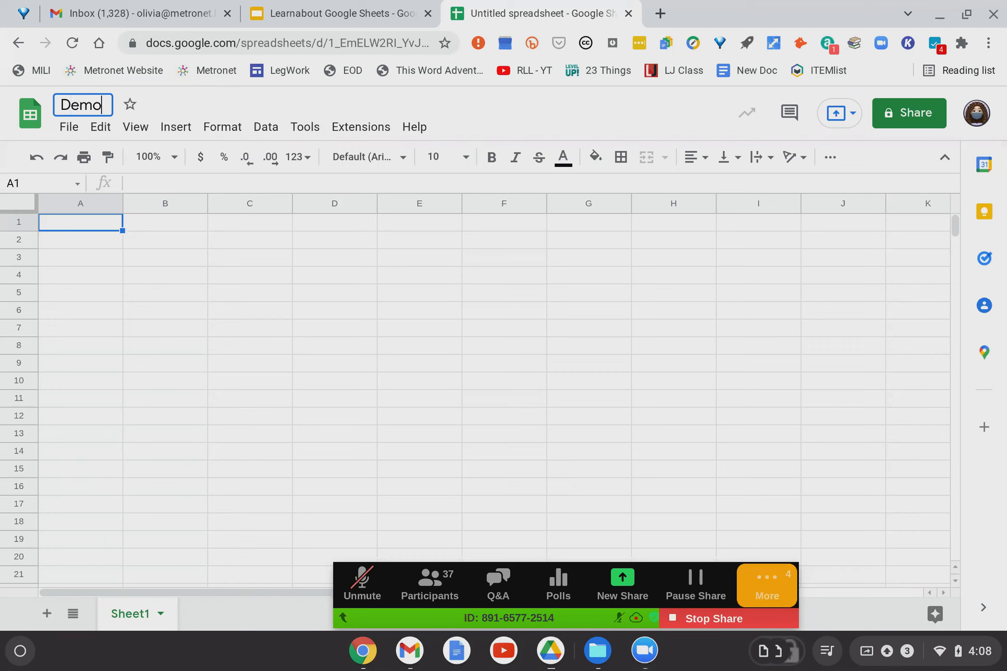
key("Return")
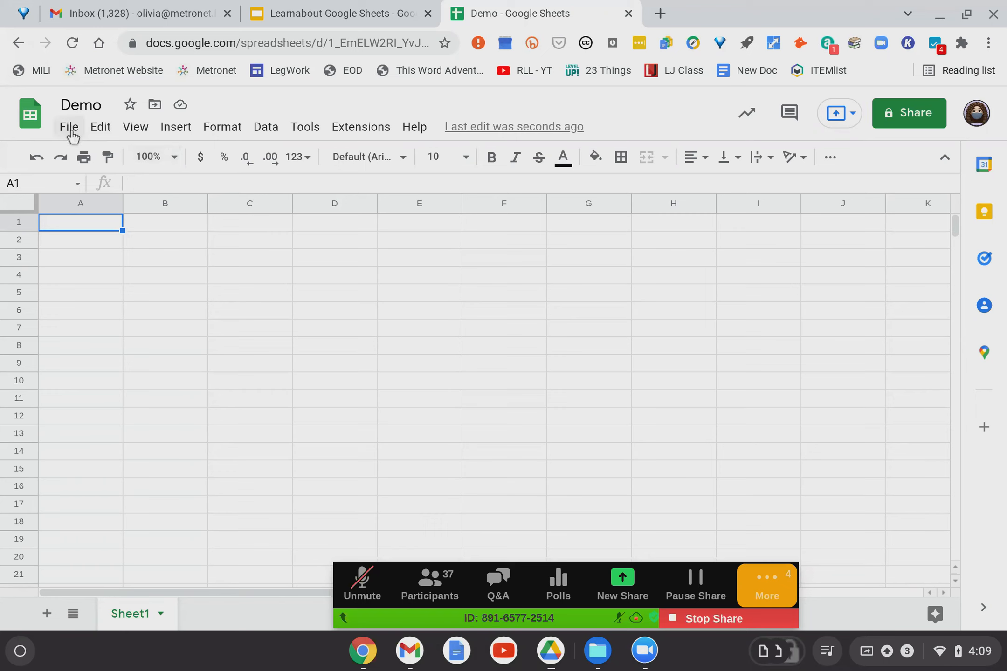
left_click(70, 128)
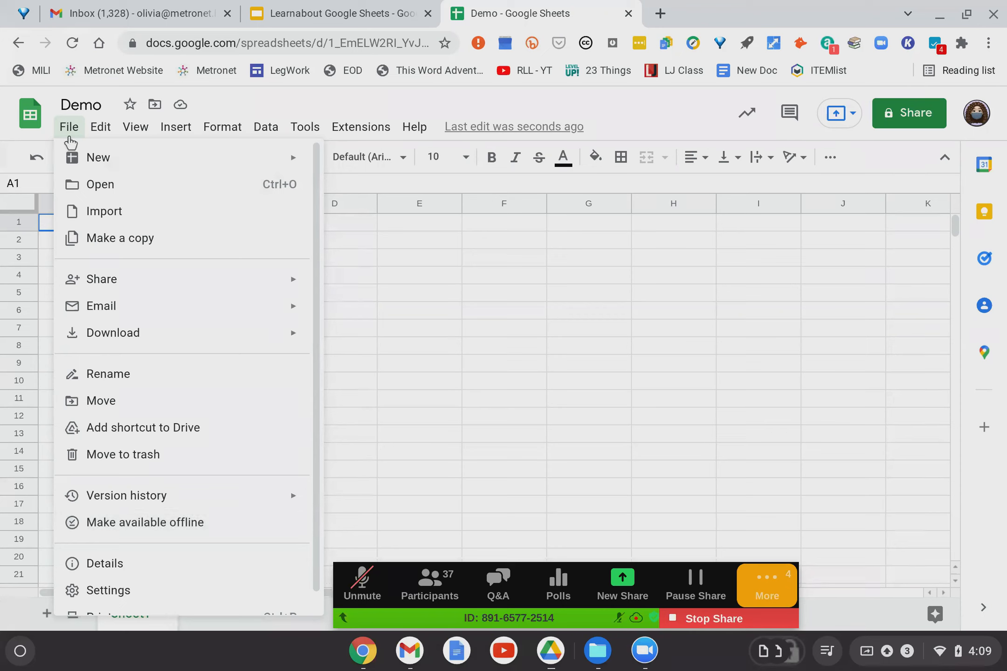
left_click(70, 135)
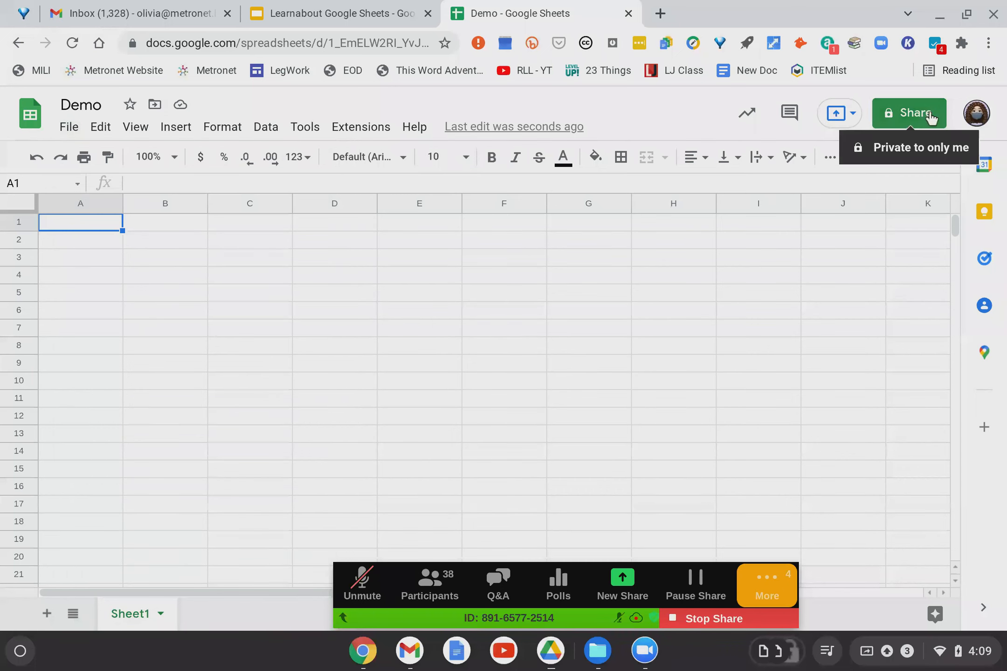
Change General access from Restricted to 'Anyone with the link' as Viewer.
left_click(929, 117)
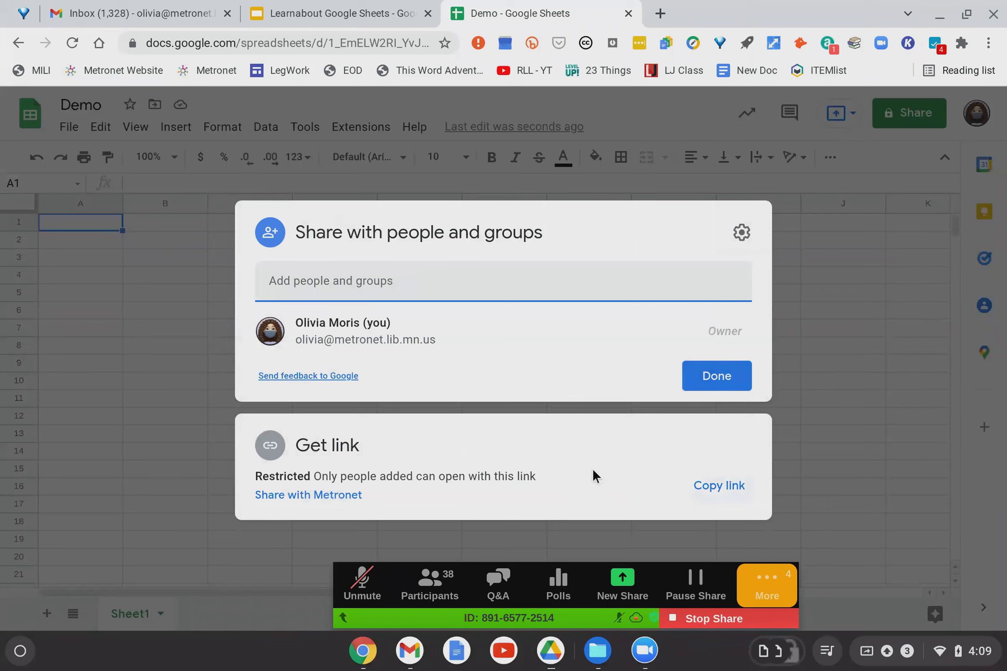
left_click(298, 490)
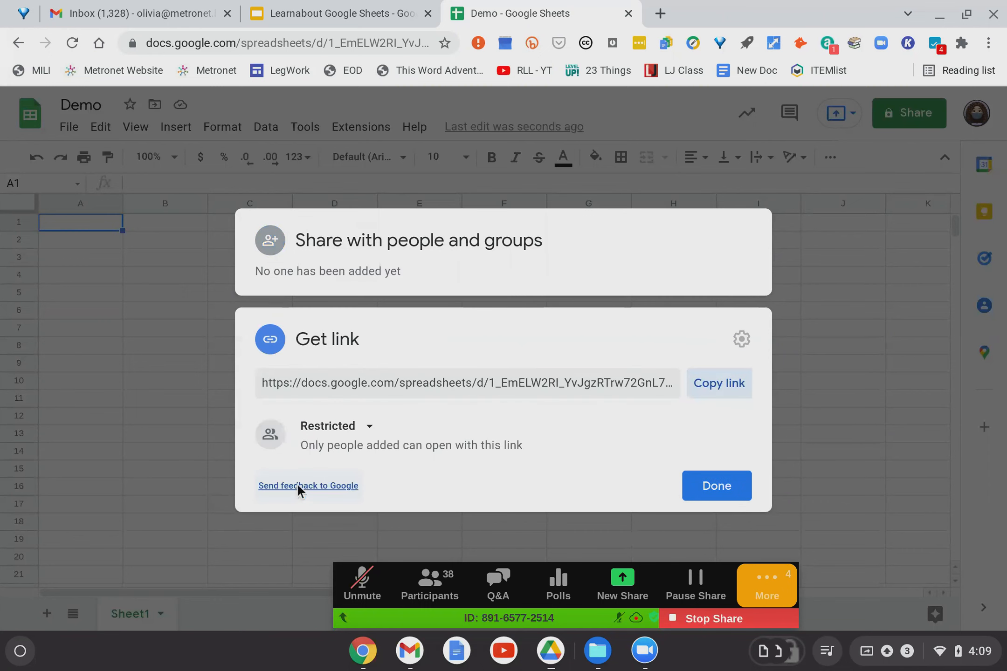
left_click(369, 432)
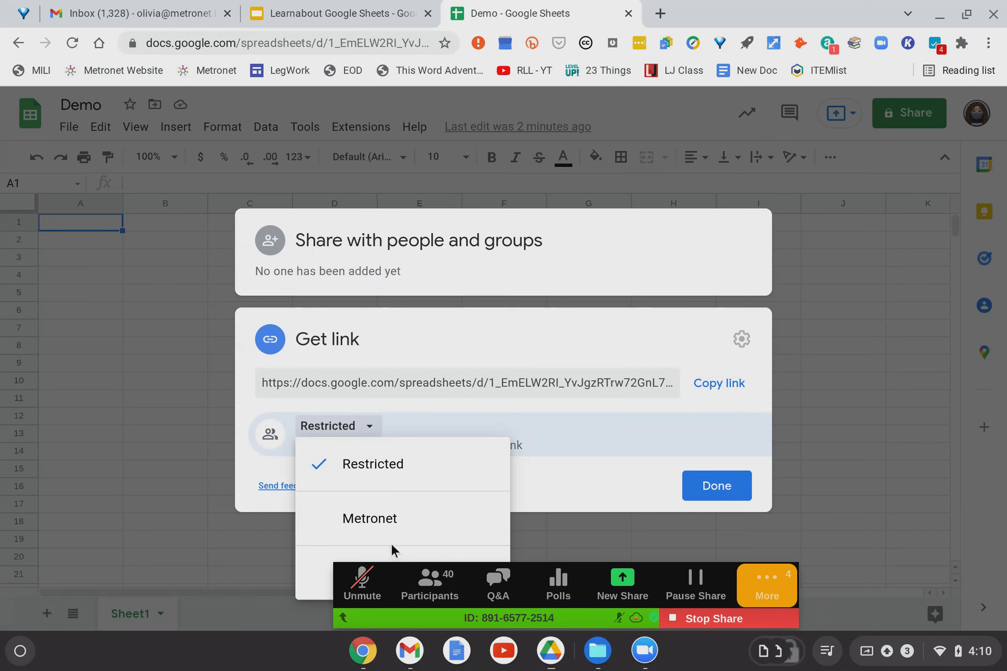
left_click_drag(344, 618, 344, 56)
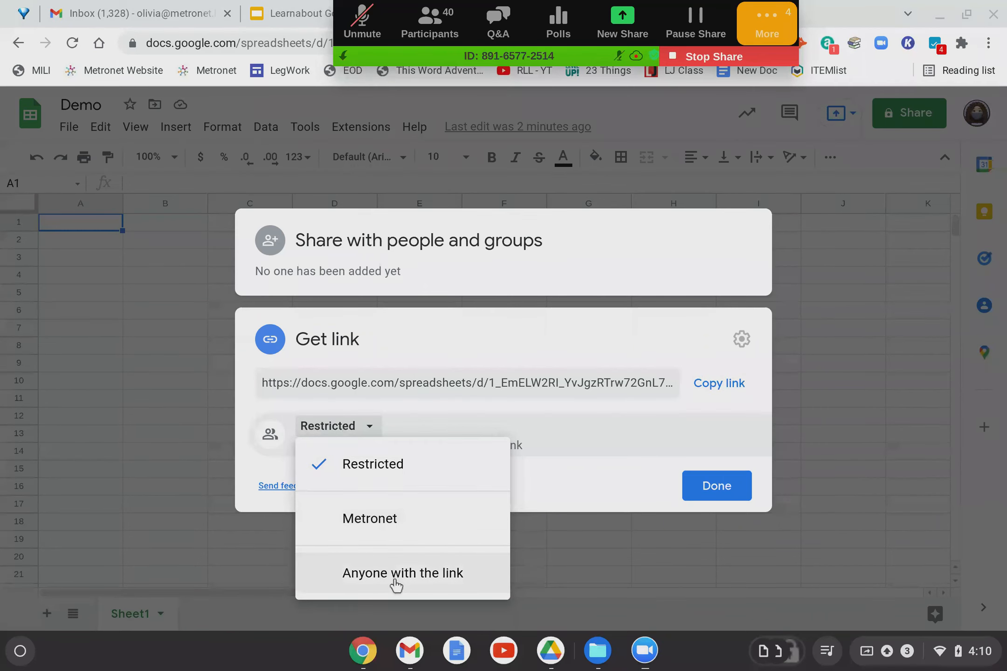
left_click(396, 578)
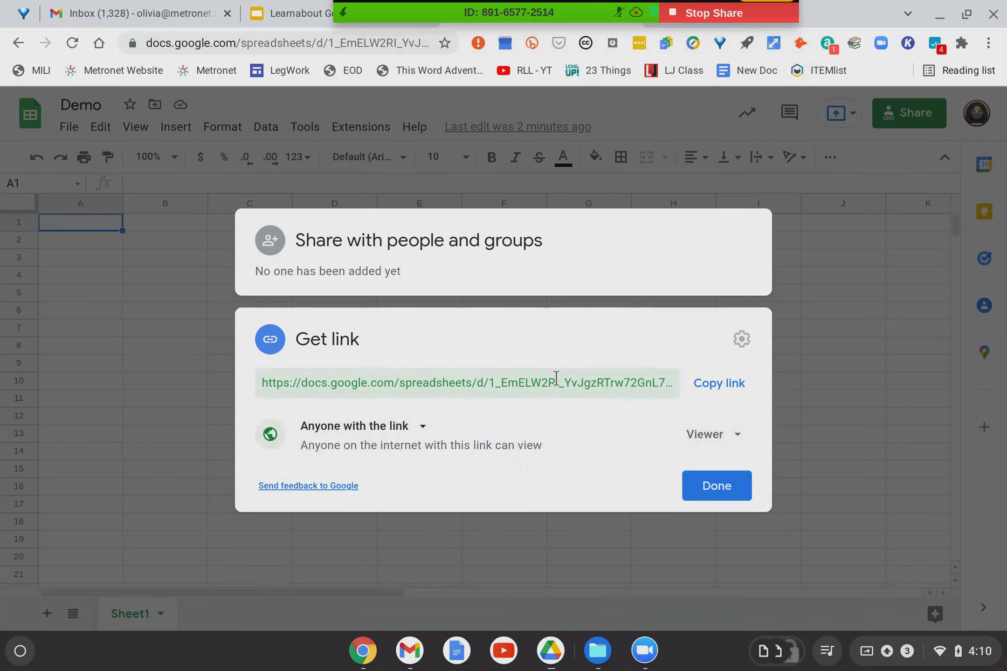
left_click(714, 446)
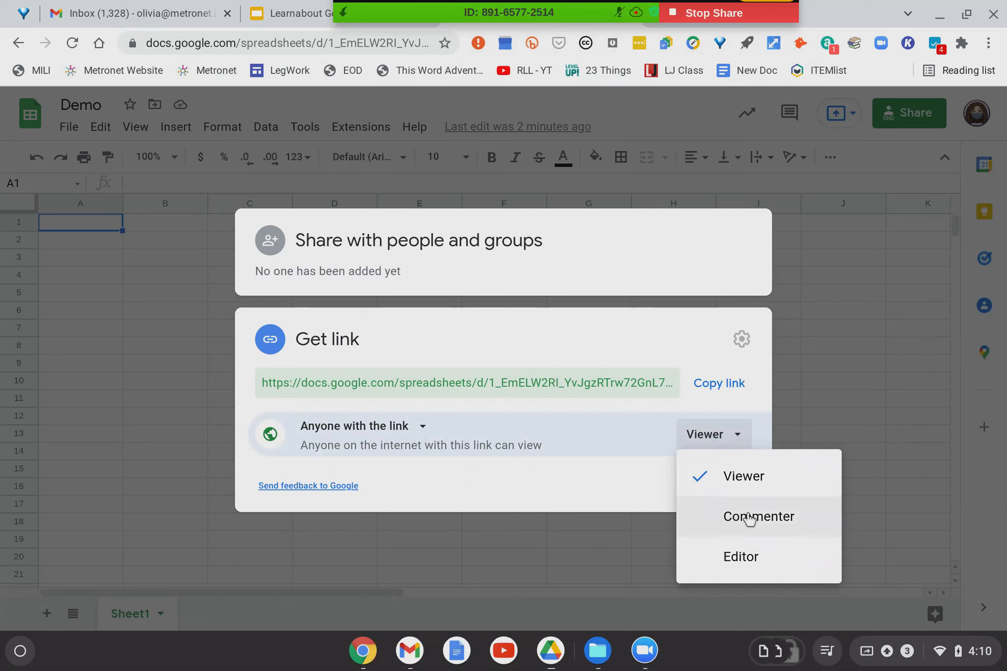
left_click(740, 438)
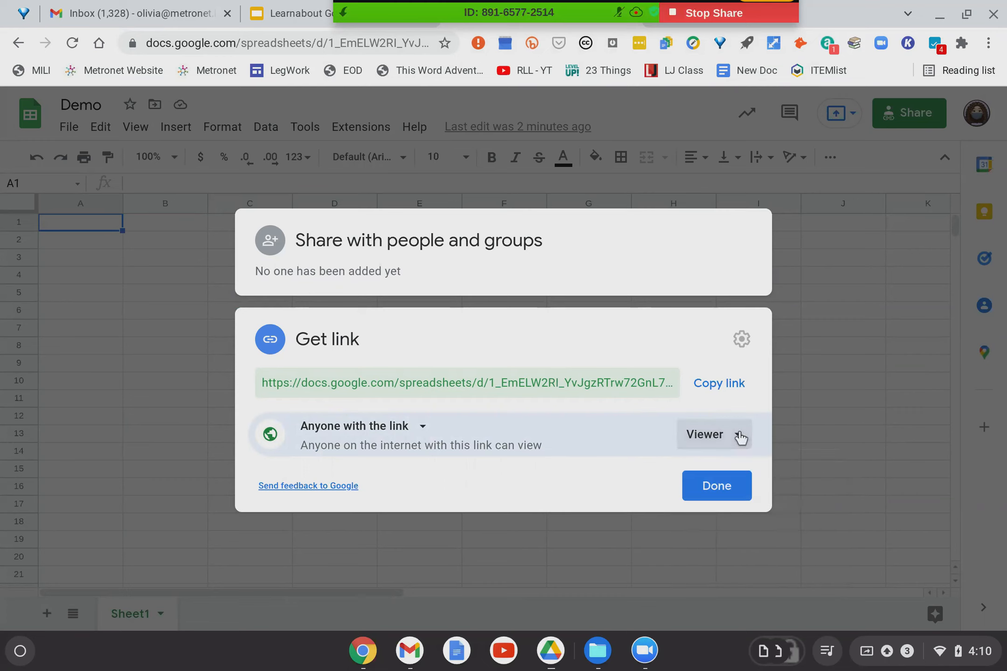
left_click(715, 487)
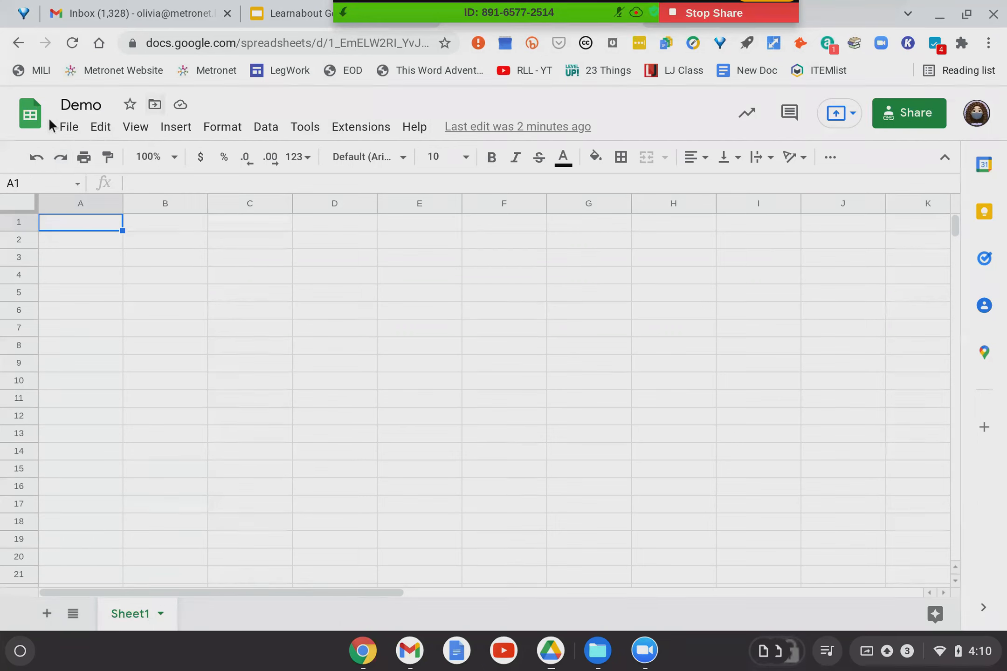
Browse the File, Edit and View menus, ending with the Insert menu displayed.
left_click(69, 127)
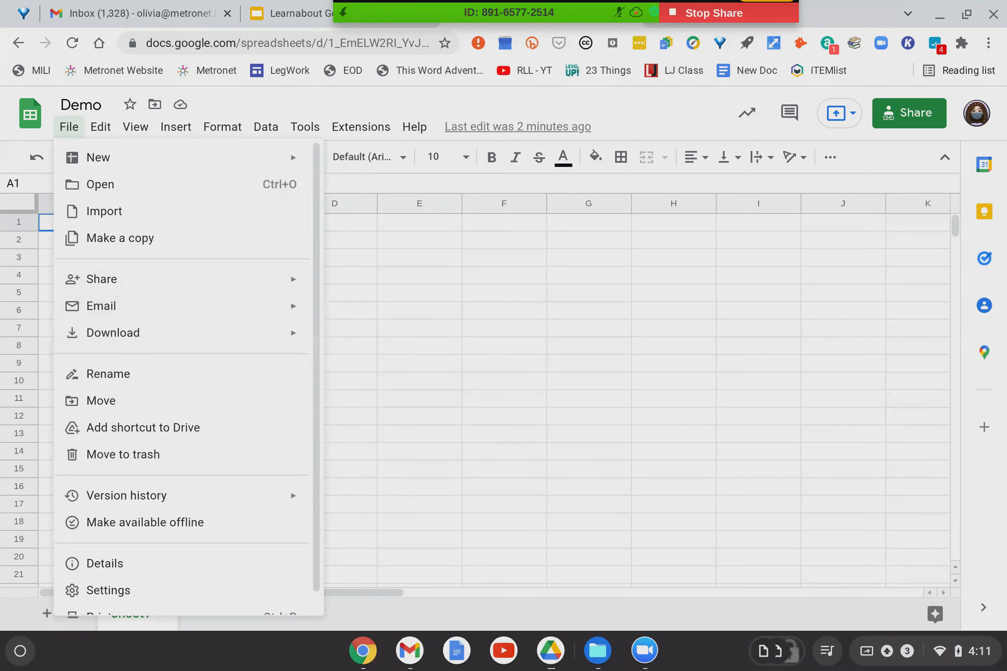
mouse_move(99, 126)
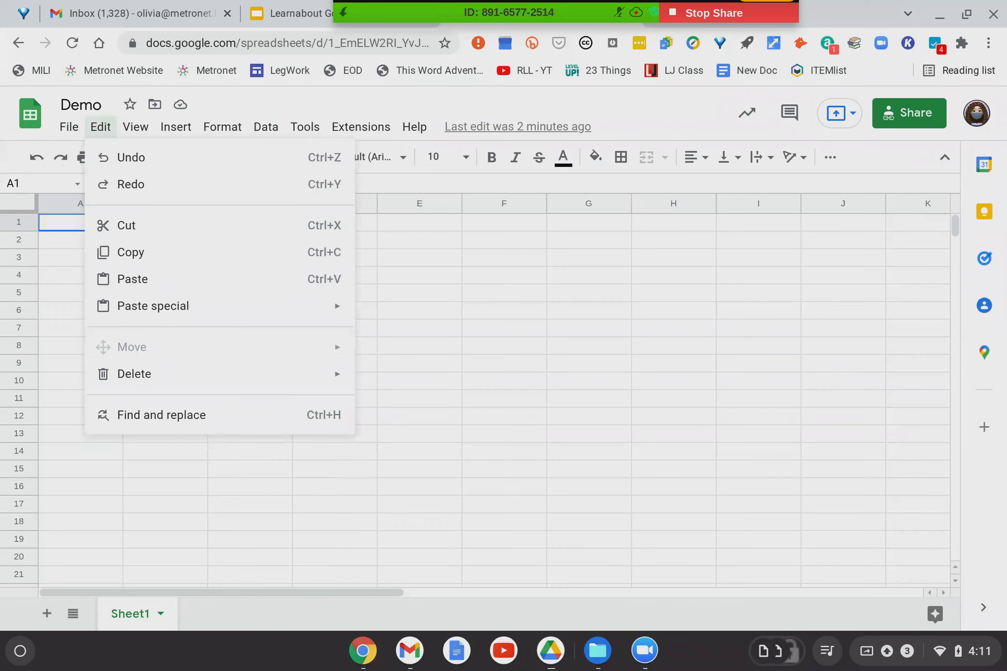
mouse_move(137, 130)
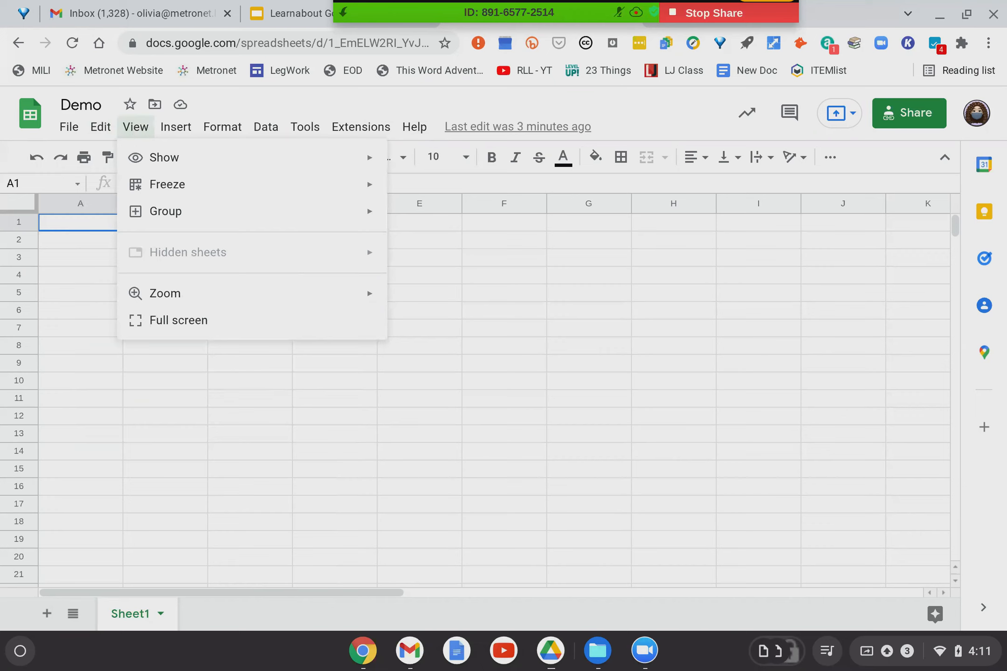
mouse_move(150, 164)
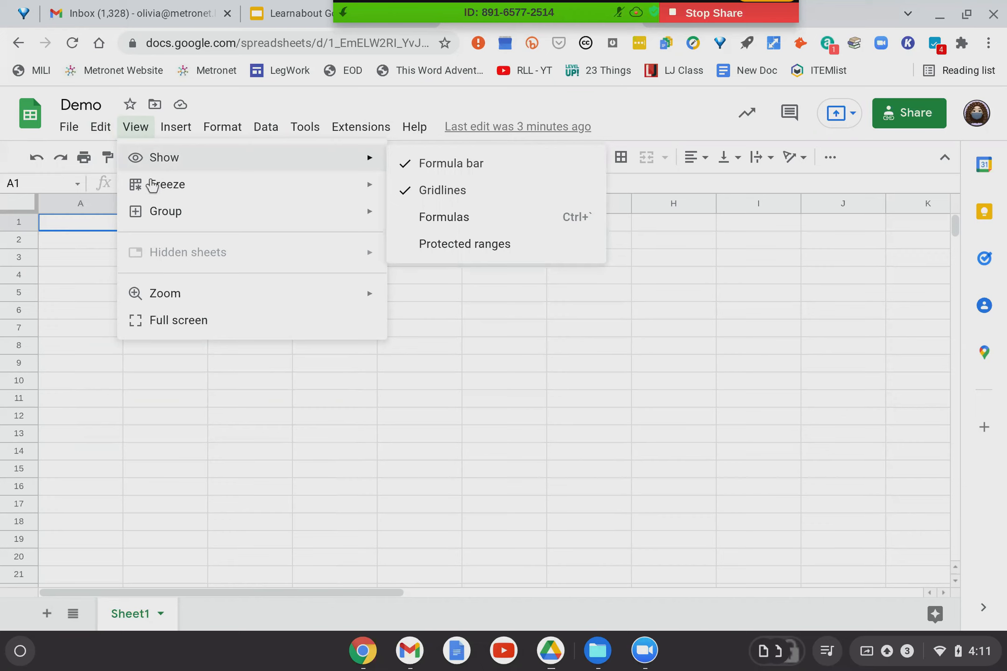
mouse_move(154, 196)
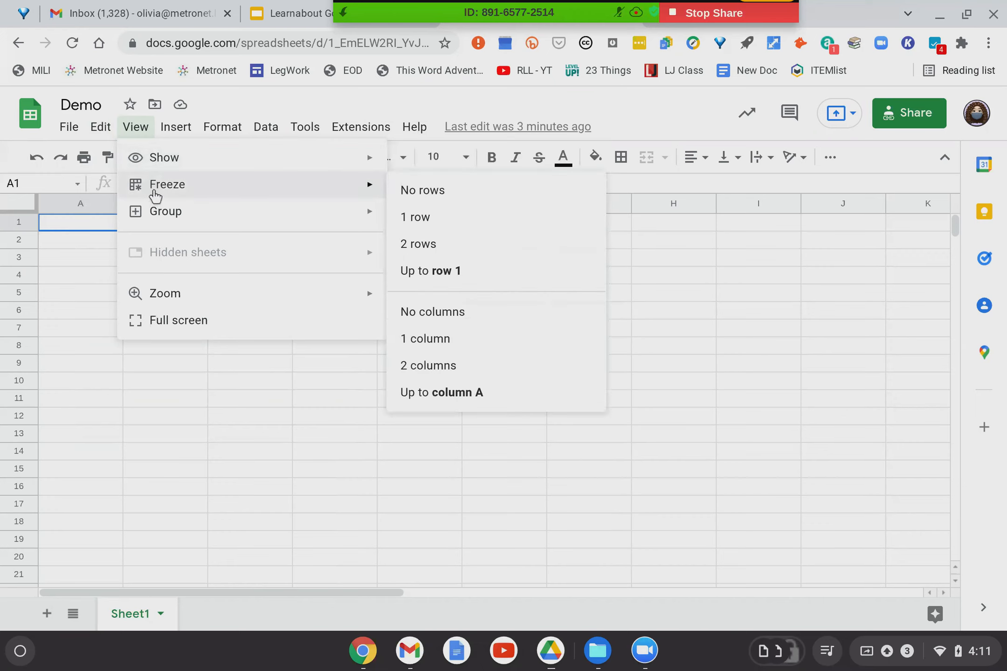
mouse_move(157, 218)
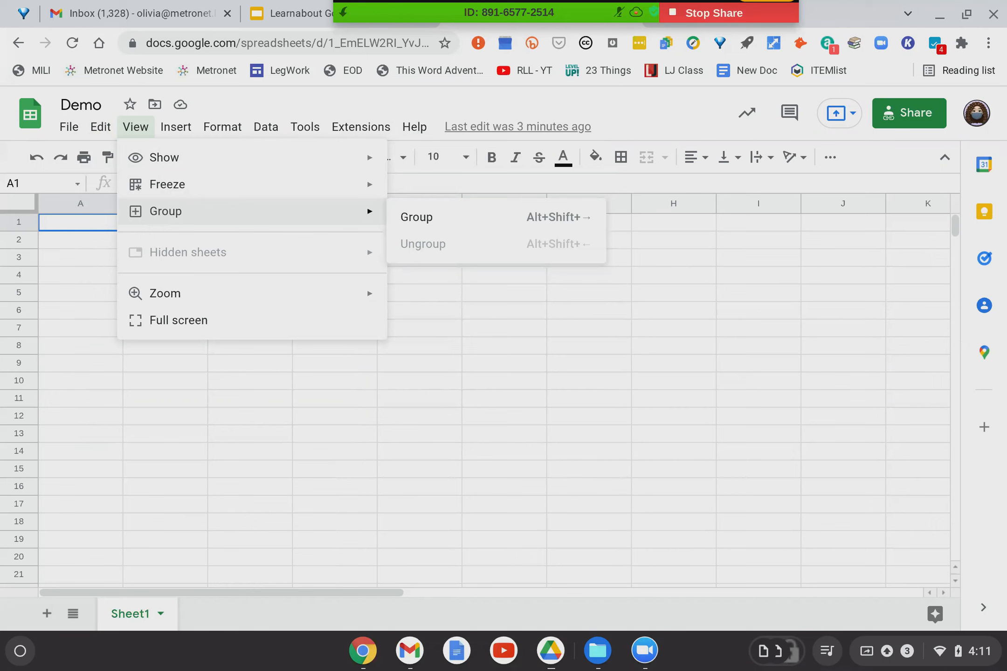
mouse_move(178, 126)
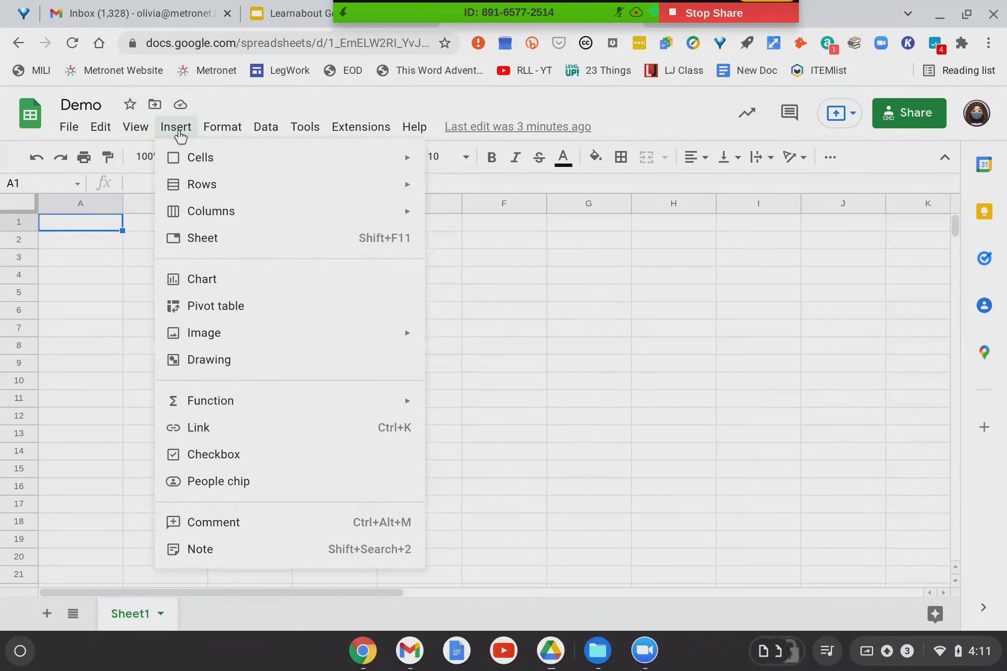
Show the Insert menu's Function submenu after passing the Cells and Columns entries.
mouse_move(204, 160)
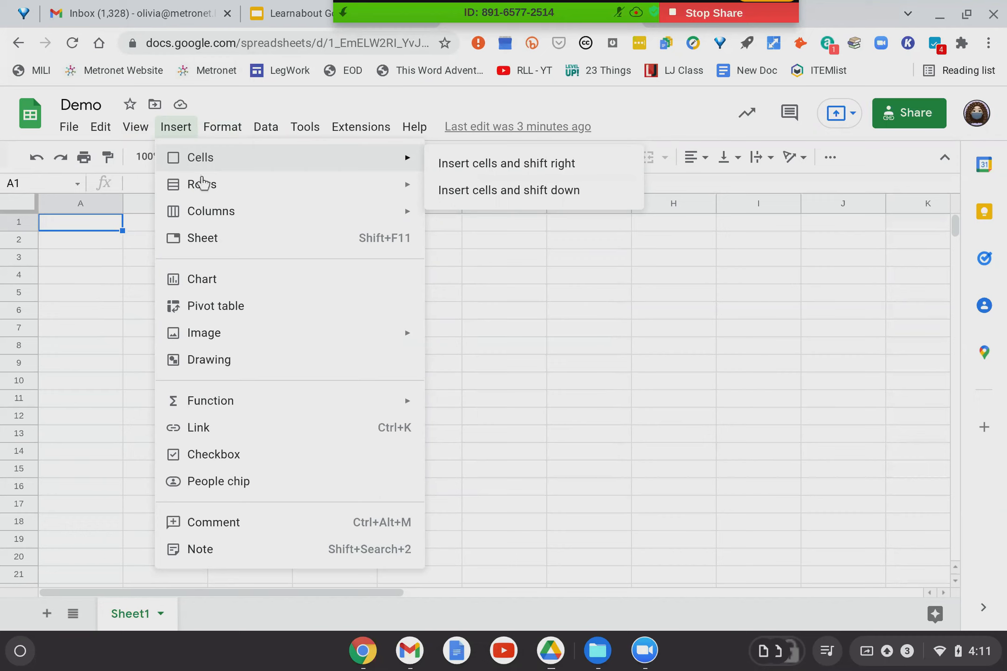
mouse_move(199, 215)
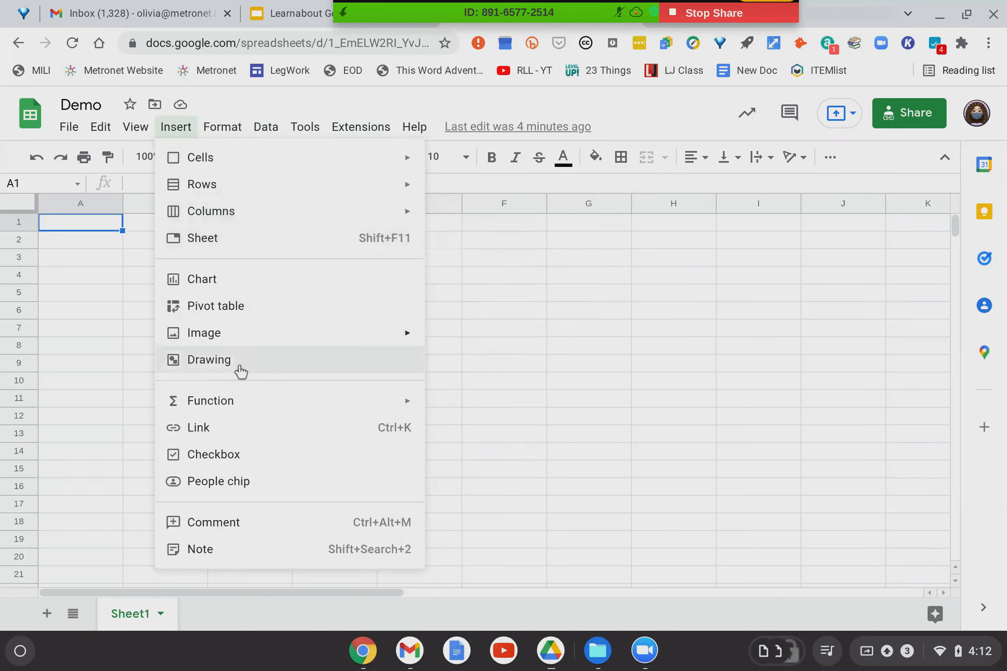
mouse_move(219, 404)
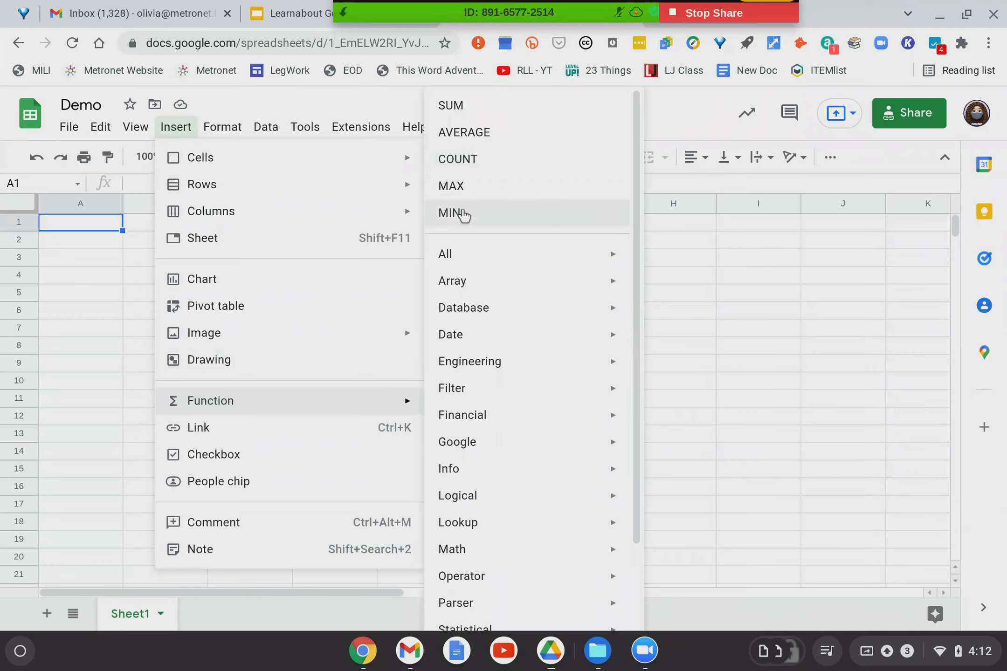
Browse the function categories, then move on to the Format menu.
mouse_move(489, 390)
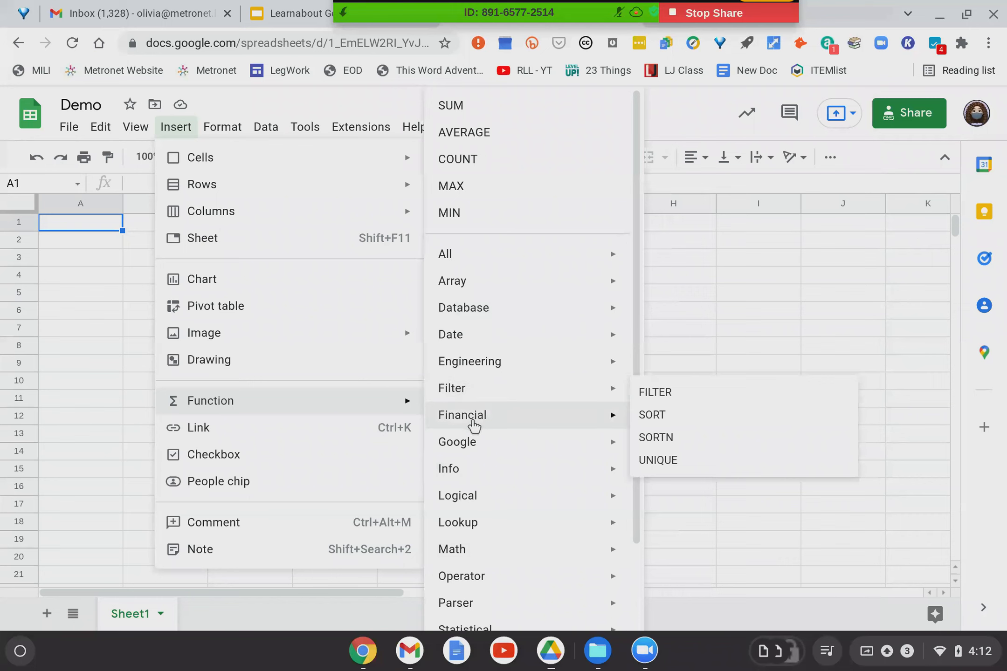
mouse_move(474, 421)
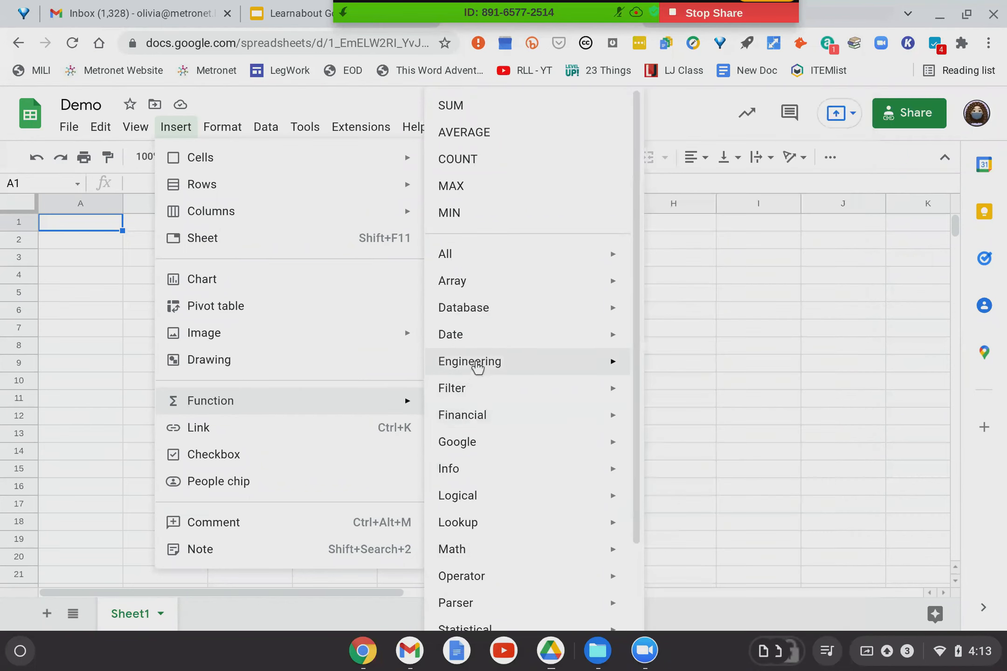
mouse_move(478, 368)
scroll(658, 375, "down", 5)
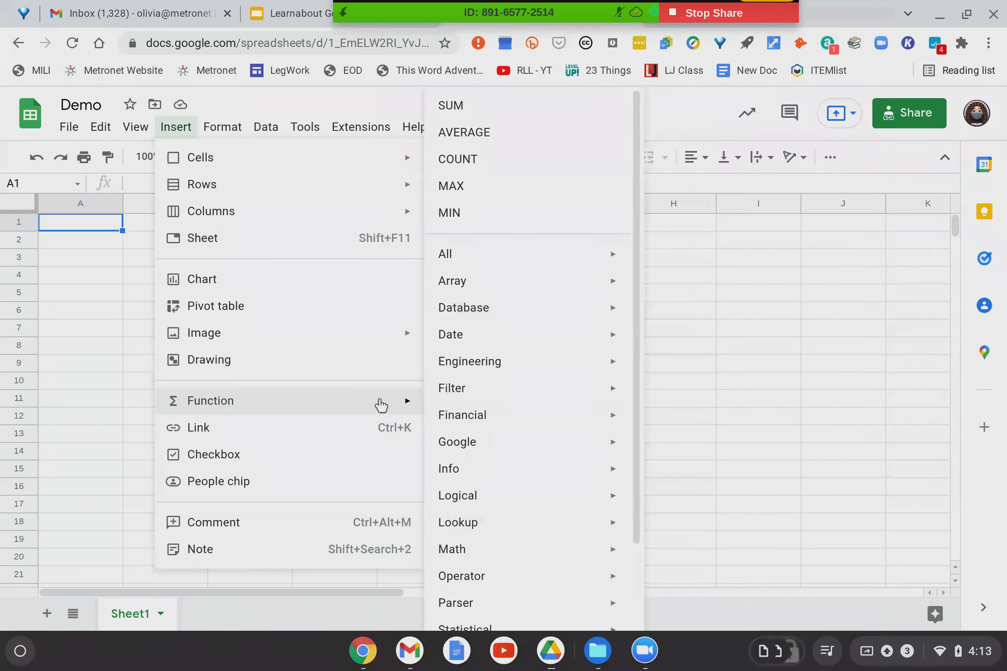
mouse_move(232, 128)
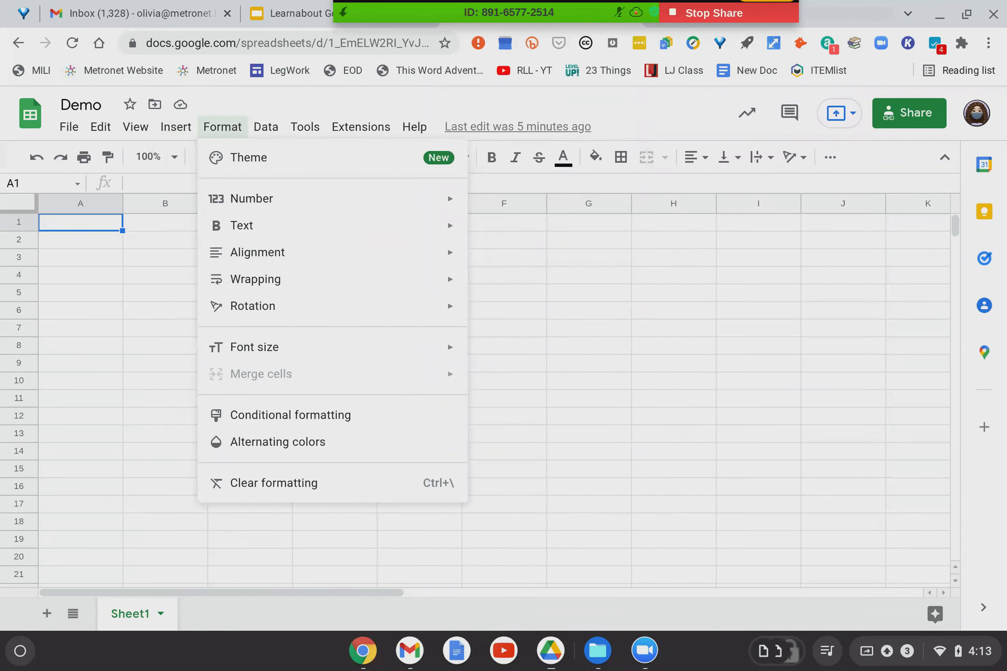
Look through the Format menu's options, then show the Data menu's commands.
mouse_move(254, 201)
mouse_move(422, 234)
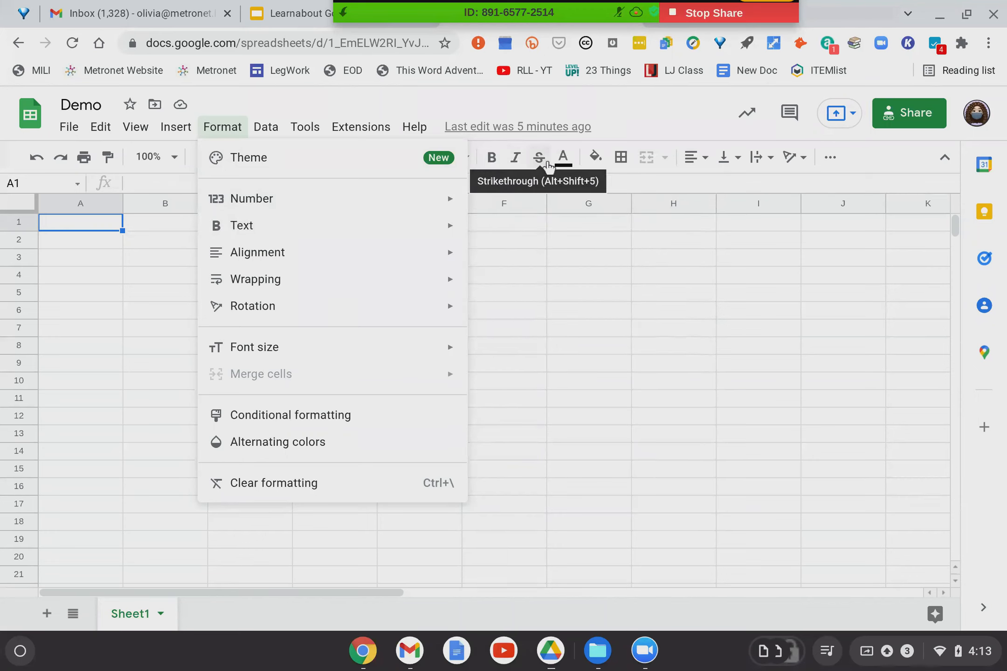
mouse_move(326, 253)
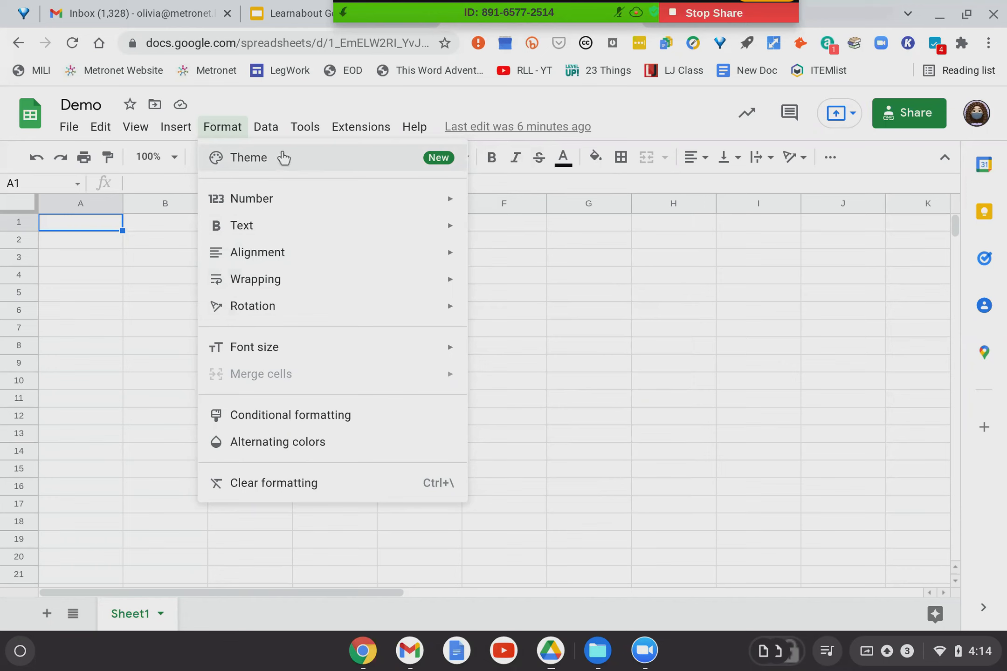
mouse_move(265, 138)
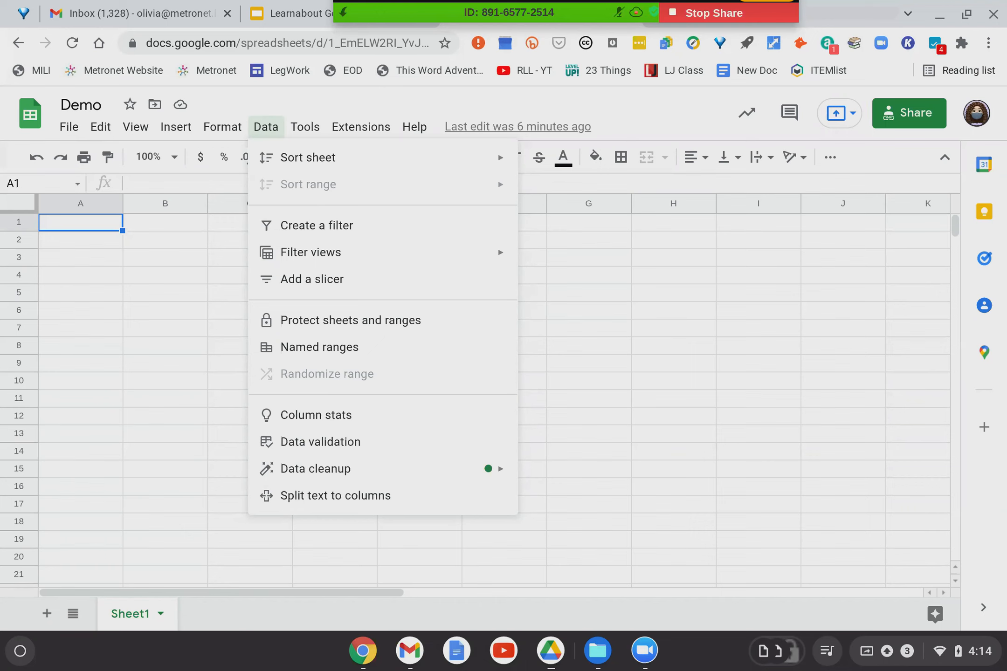
Dismiss the moved-tools notice with 'Got it', view Tools, then show the Extensions menu.
mouse_move(301, 133)
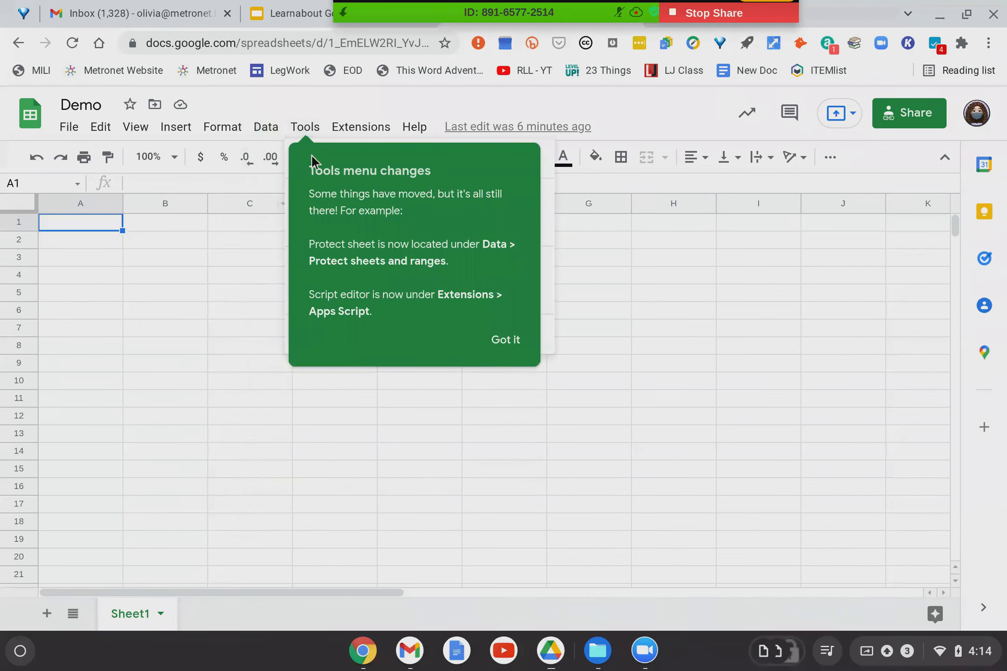
left_click(513, 345)
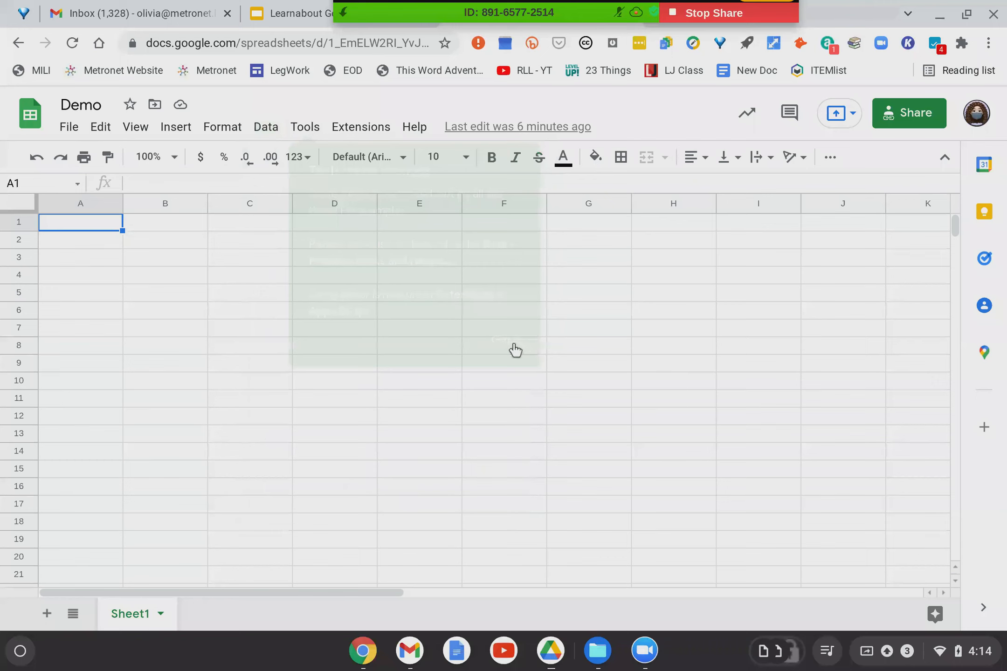
left_click(304, 132)
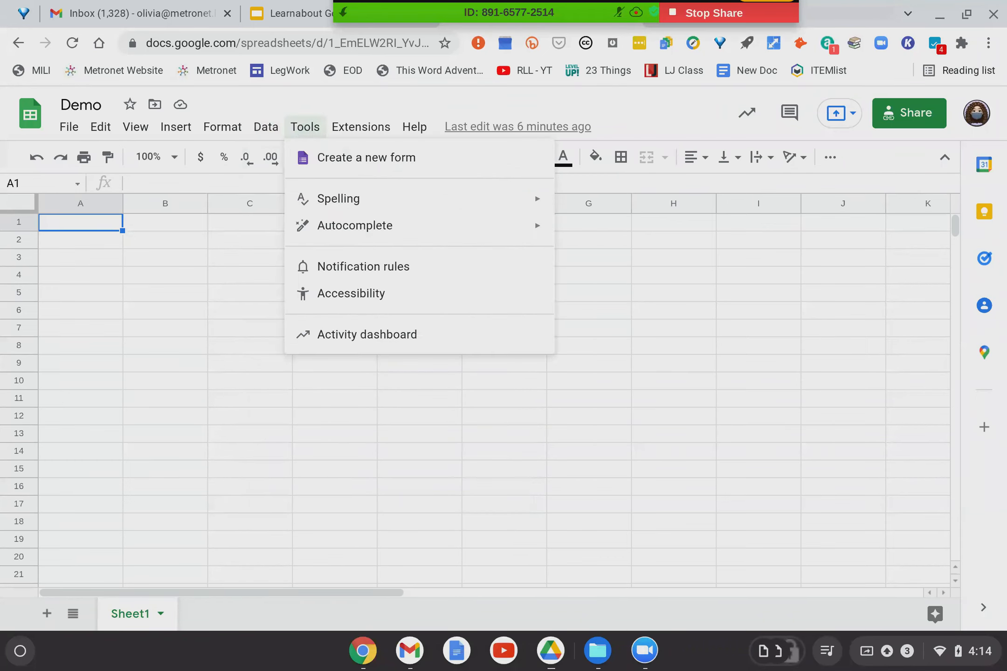
mouse_move(324, 197)
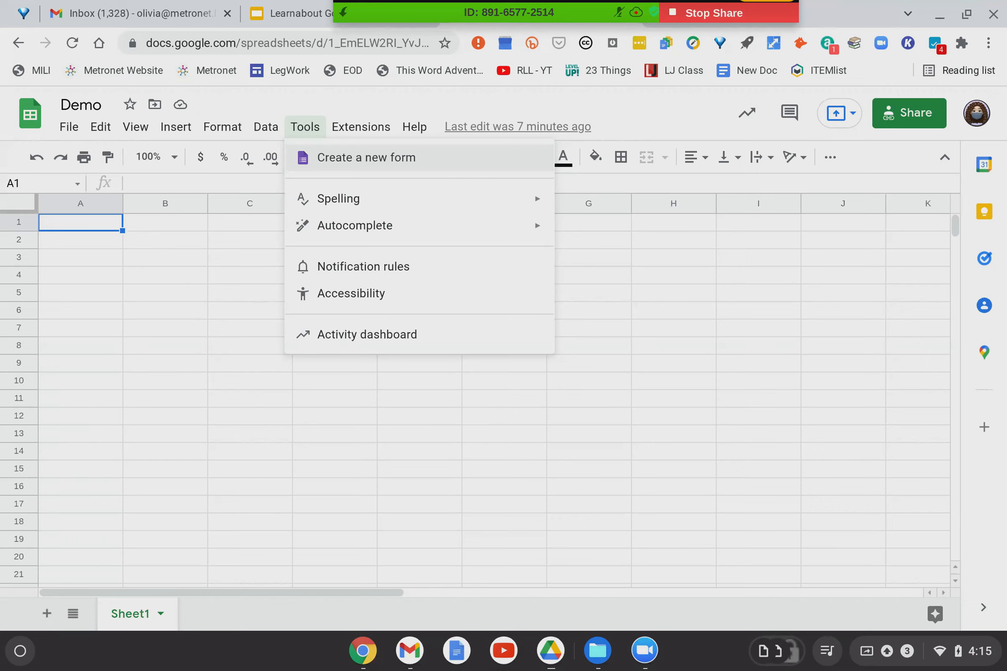
mouse_move(370, 131)
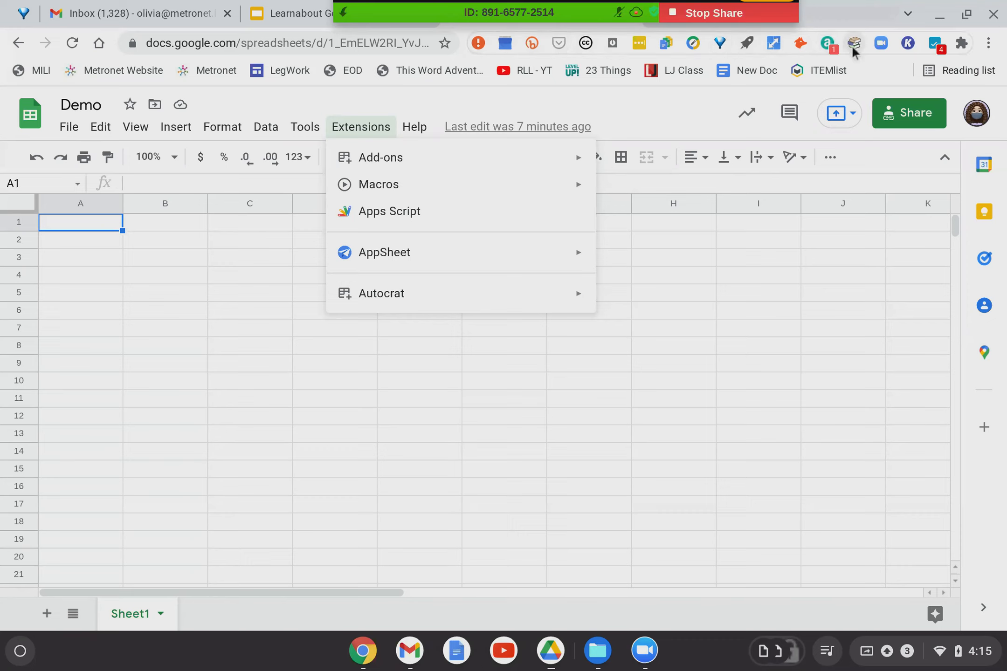
Close the Extensions menu by clicking an empty cell in Sheet1's grid.
mouse_move(591, 181)
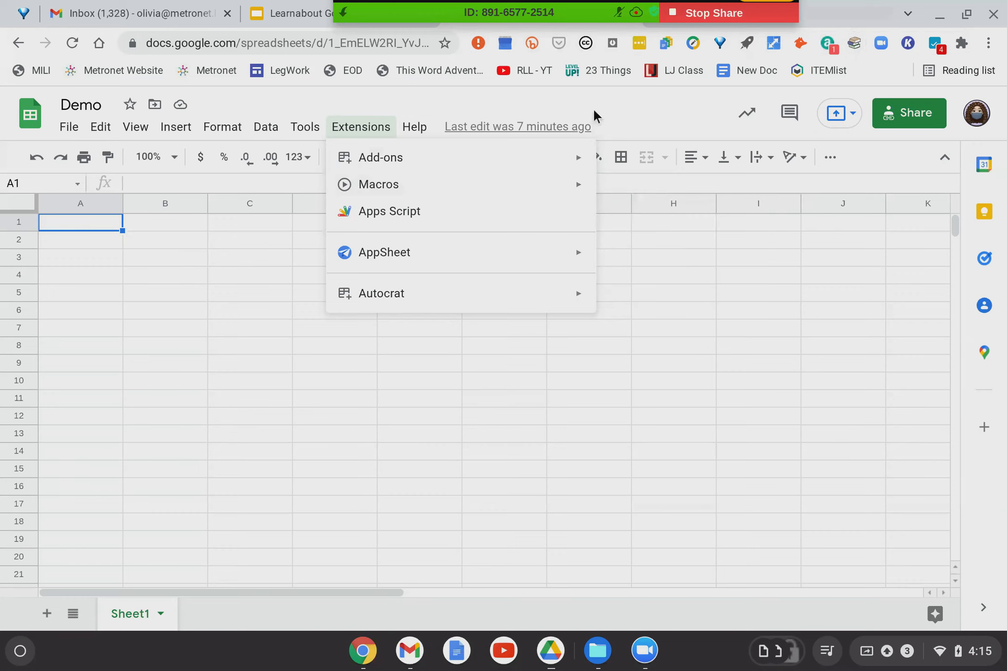
left_click(416, 355)
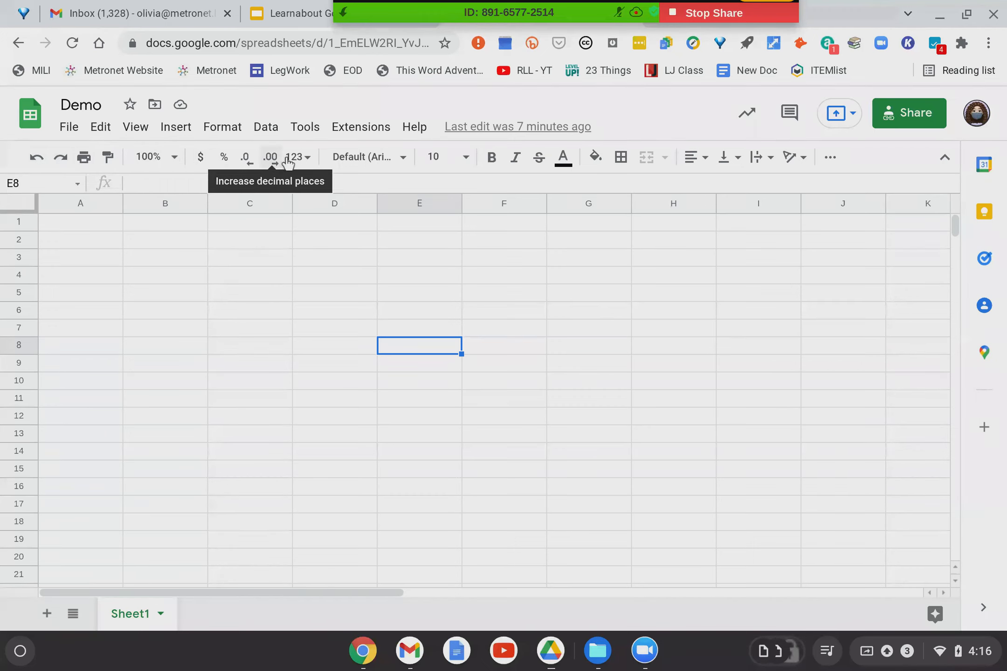
Glance at the 123 number formats list, then reveal the More toolbar's link, comment and chart tools.
left_click(304, 163)
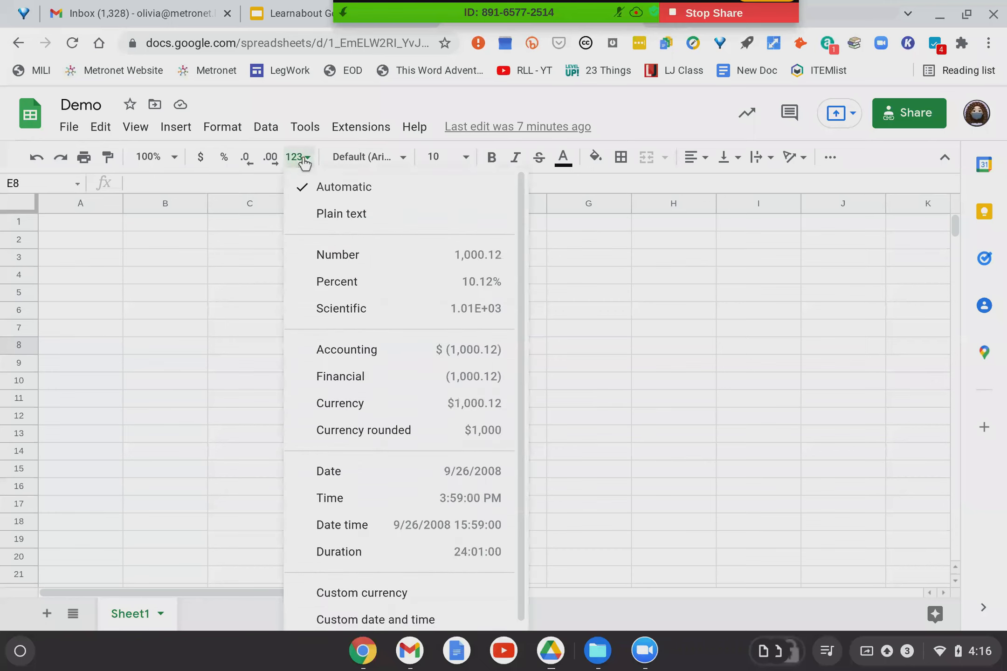
left_click(304, 162)
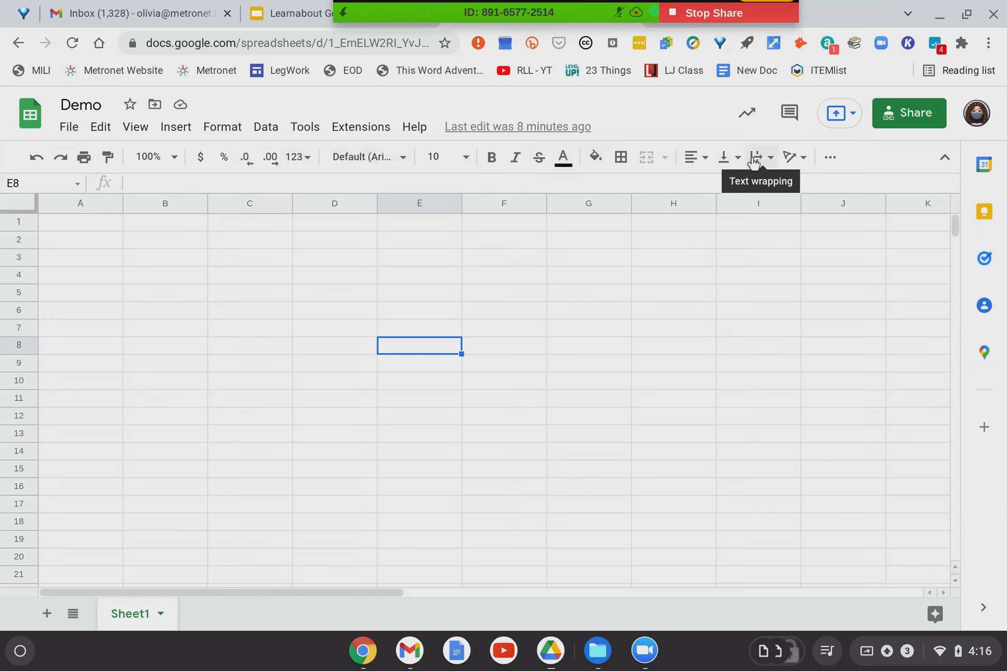
left_click(831, 158)
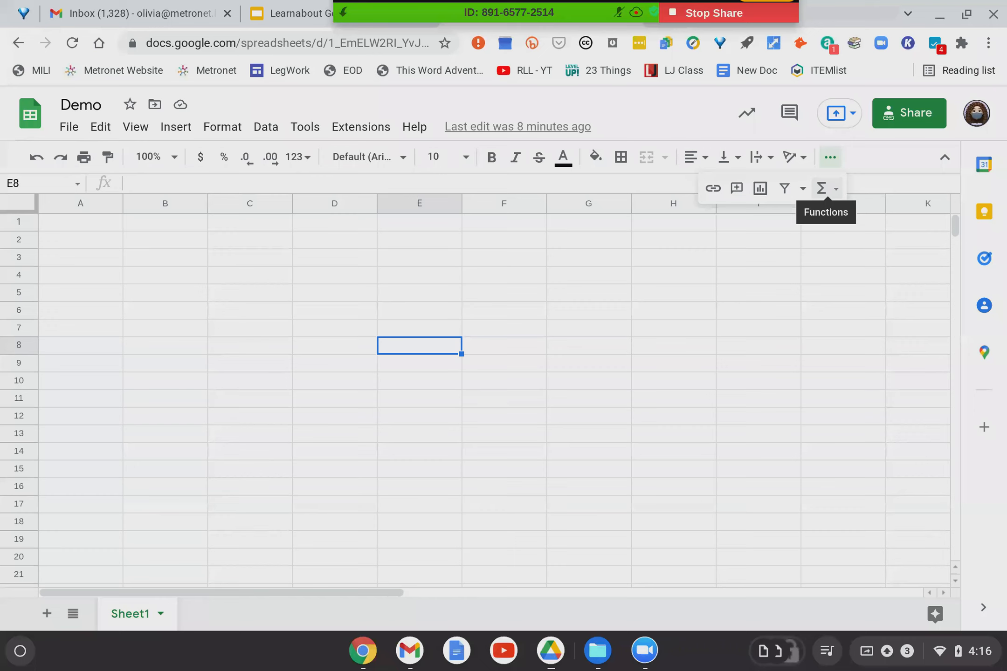
Add Sheet2, return to Sheet1 and display Sheet1's sheet options menu.
left_click(46, 615)
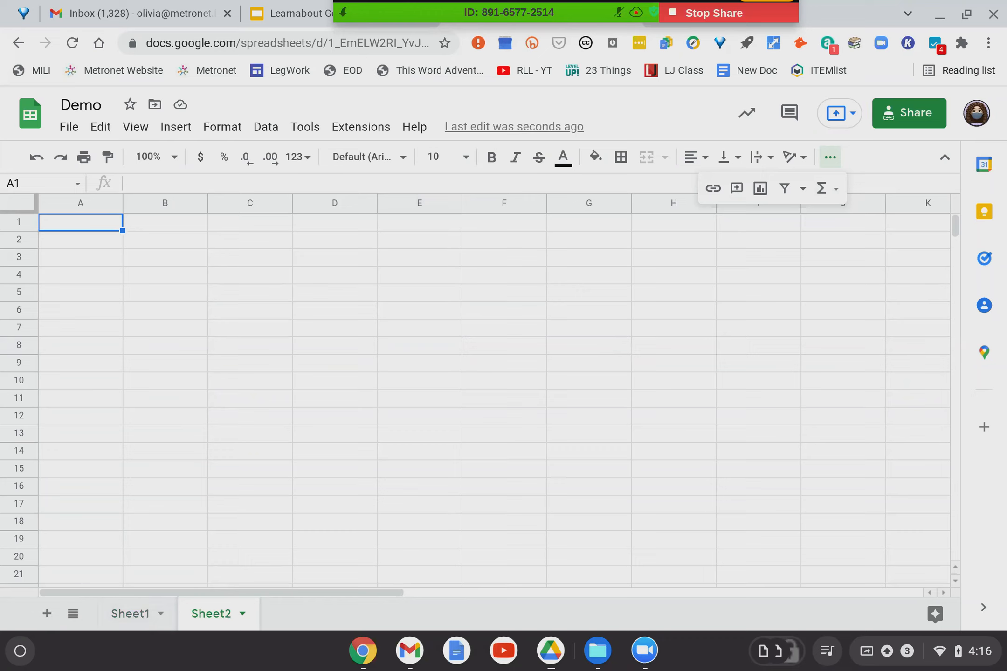
left_click(160, 615)
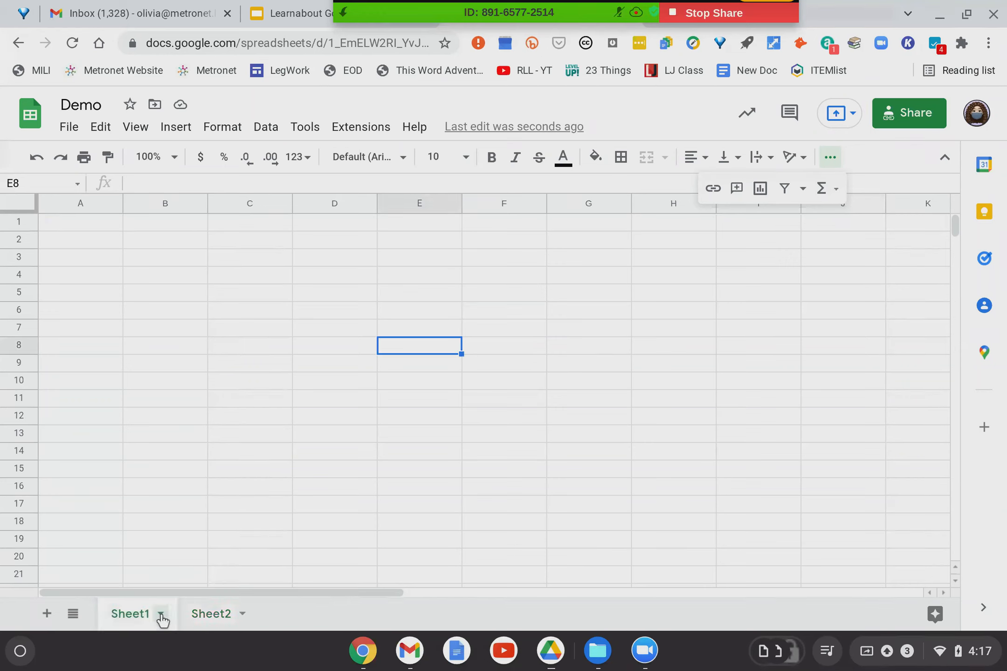
left_click(161, 615)
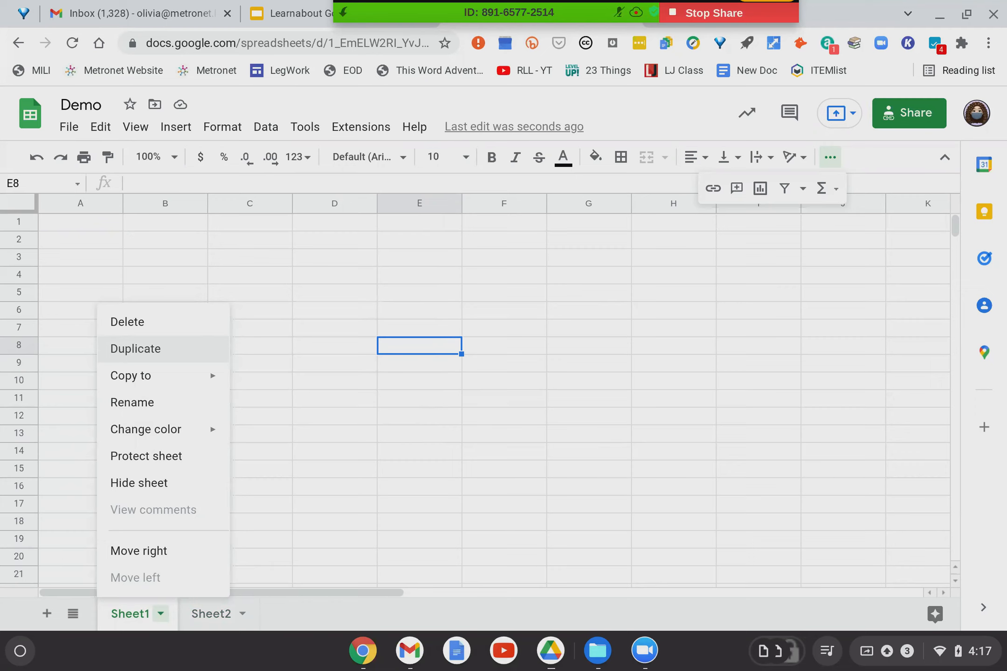
mouse_move(149, 388)
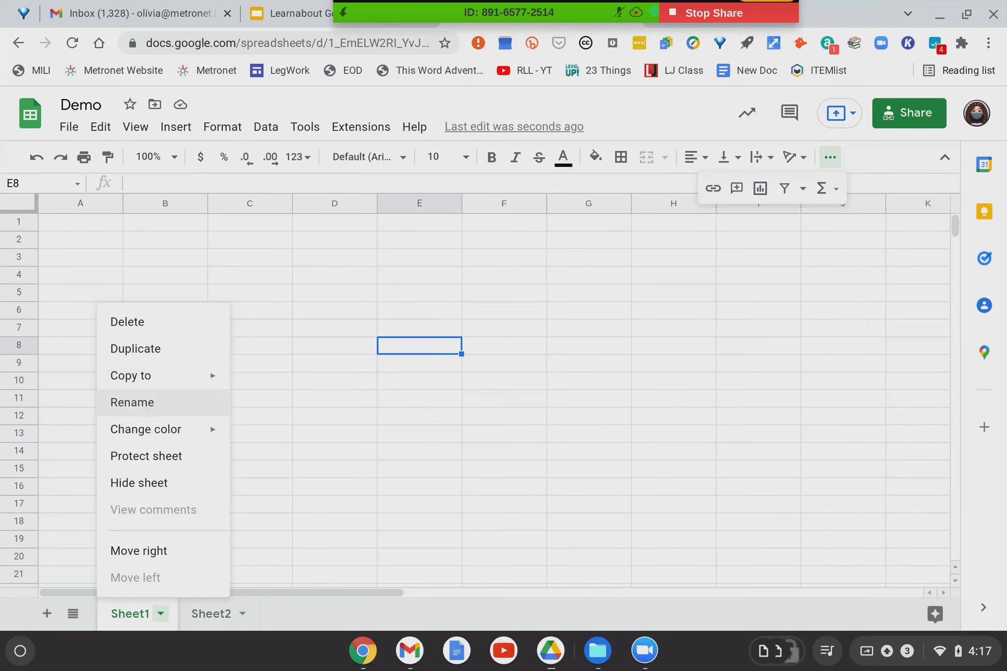
Colour the Sheet1 tab bright green and the Sheet2 tab blue, then return to Sheet1.
mouse_move(147, 434)
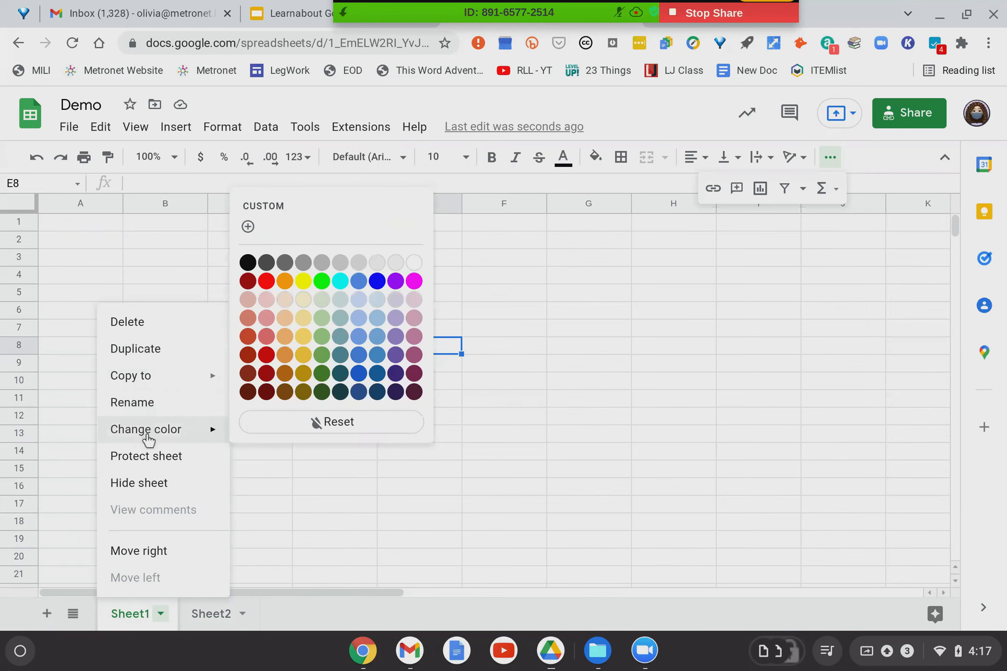
left_click(321, 282)
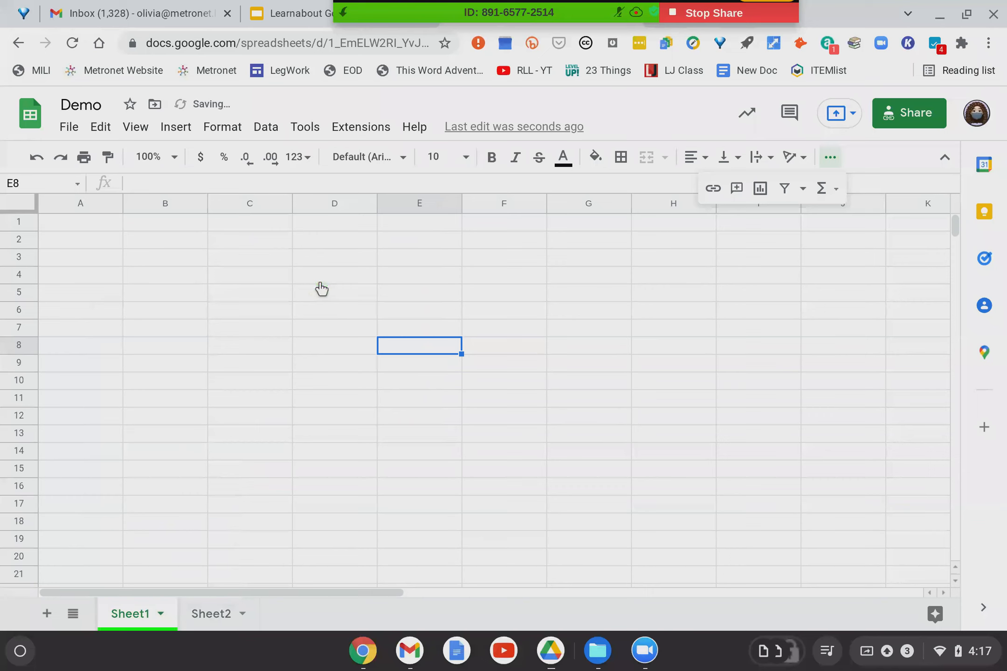
left_click(217, 625)
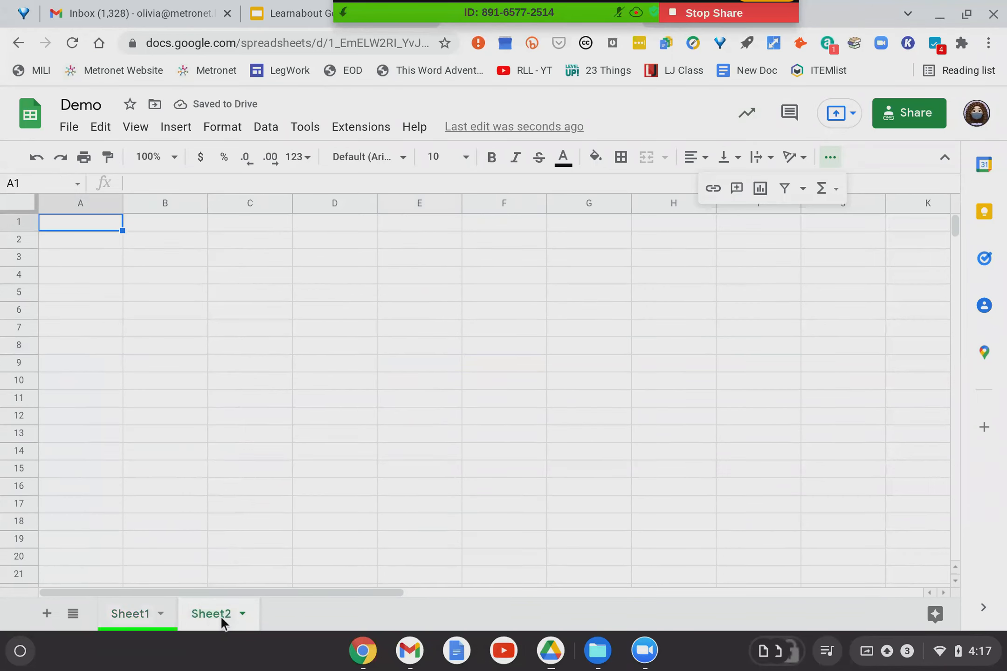
left_click(242, 614)
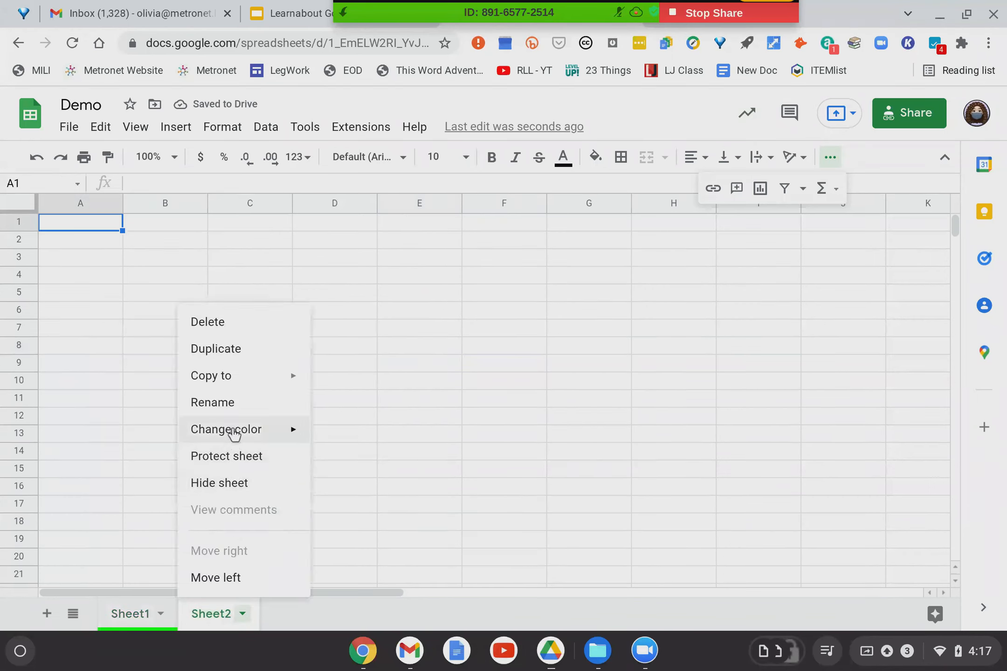
mouse_move(232, 431)
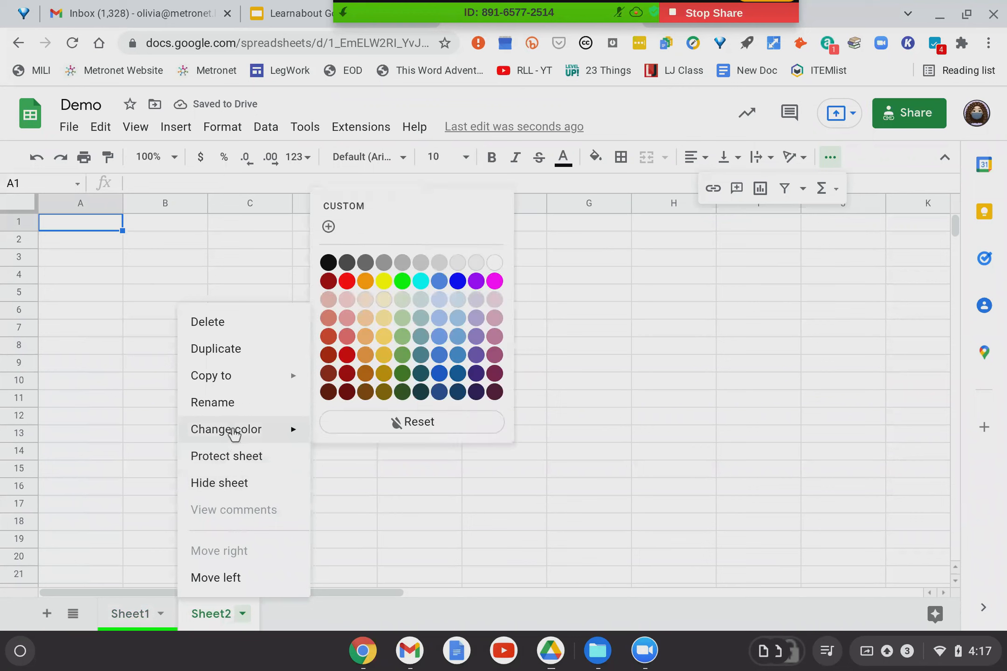
left_click(441, 355)
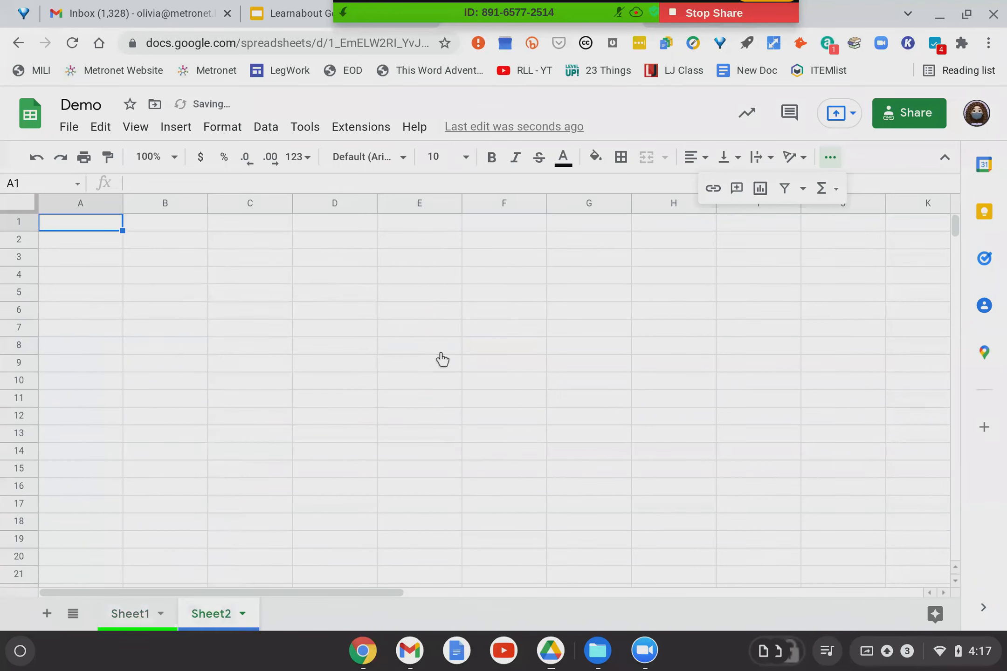
left_click(123, 621)
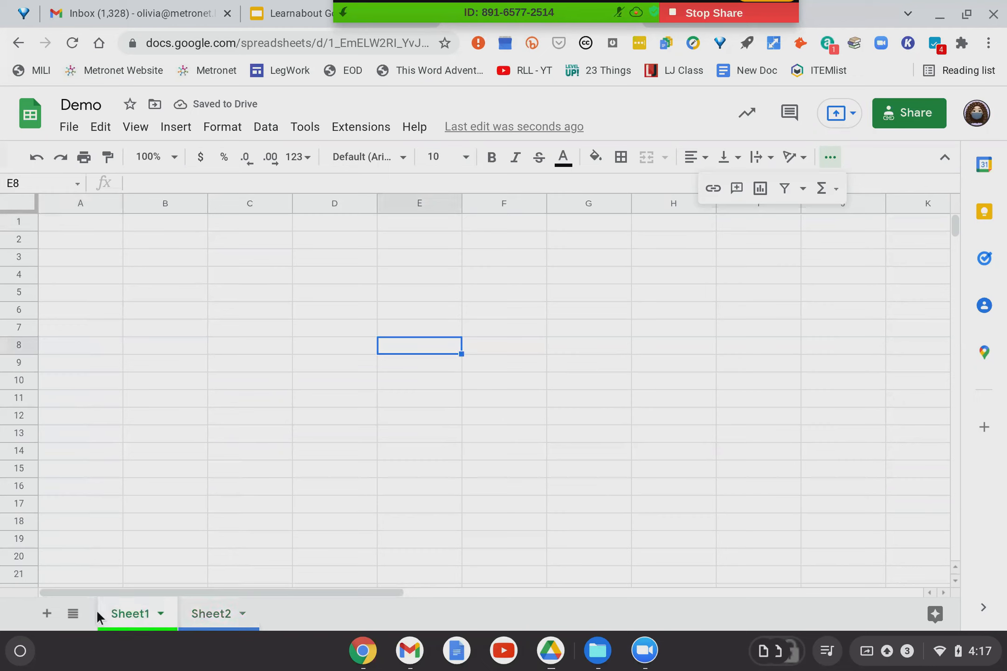
Check the All Sheets list to confirm both tab colours, then select cell A1.
left_click(73, 615)
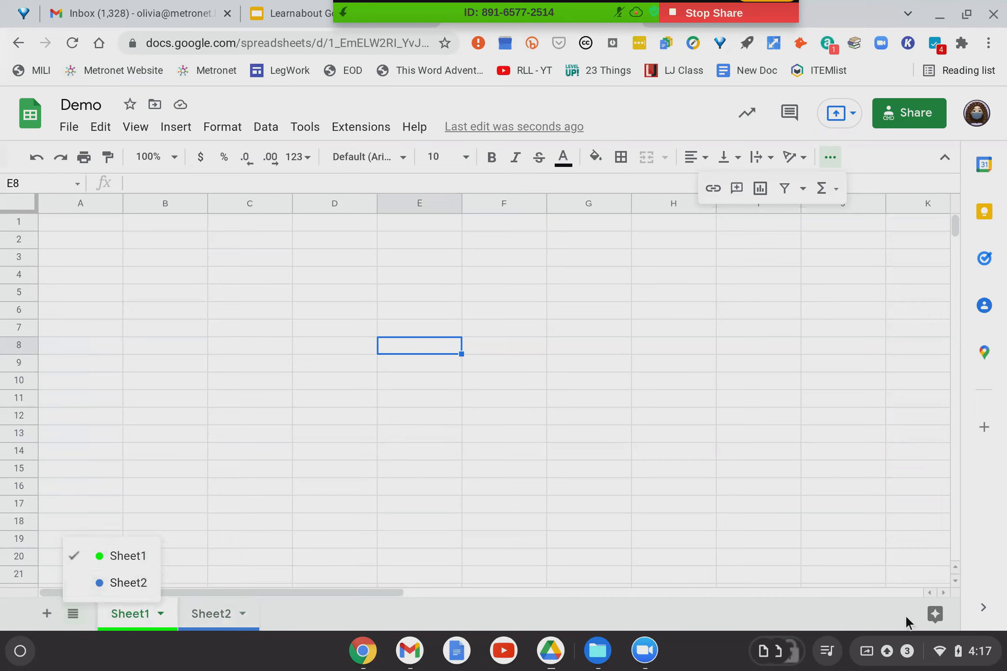
left_click(51, 598)
left_click(73, 616)
left_click(297, 616)
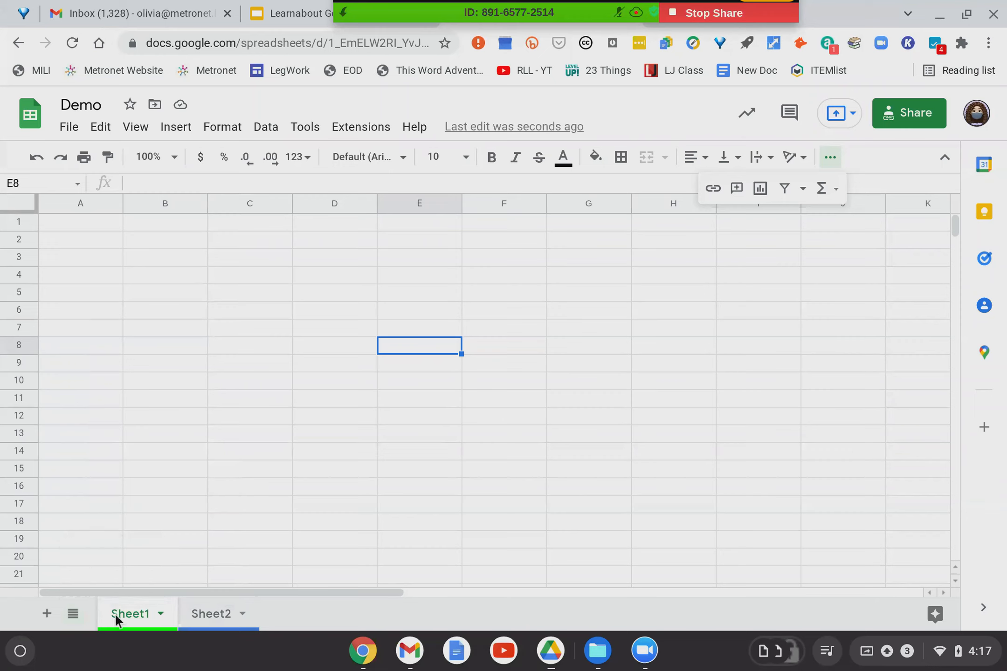
left_click(92, 221)
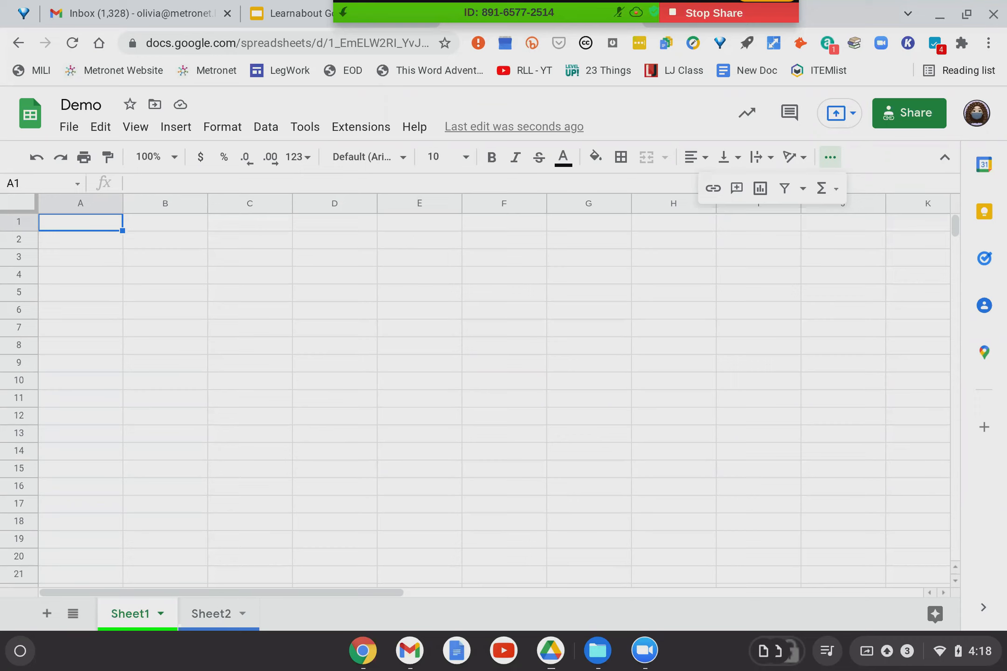
Enter the label 'Studentf 1' in cell A1.
type("Studentf 1")
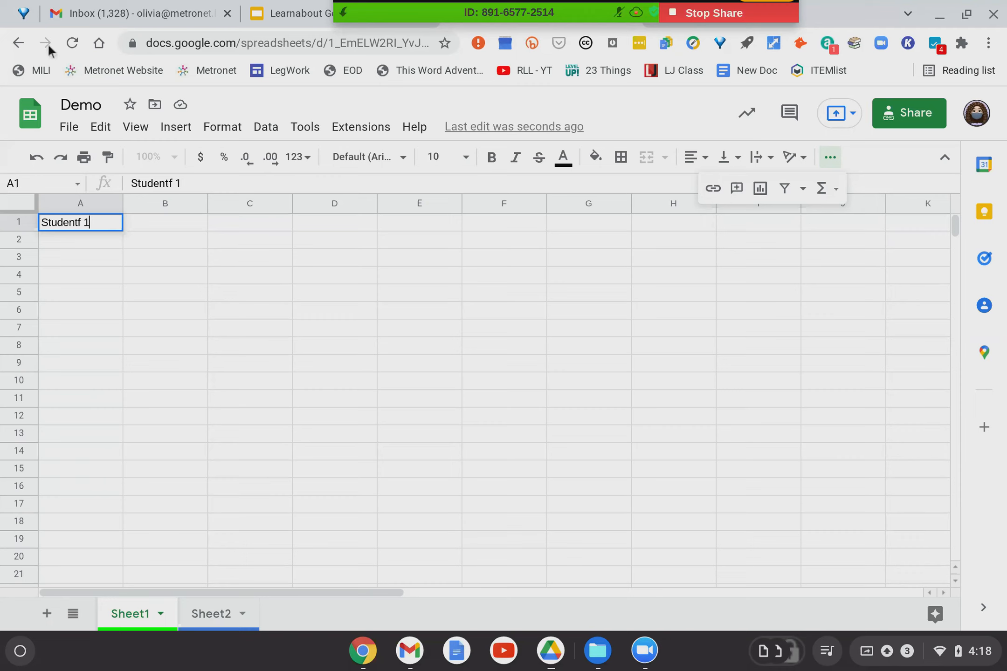
Show the Edit menu's Paste special submenu with values only, format only and transposed.
left_click(100, 132)
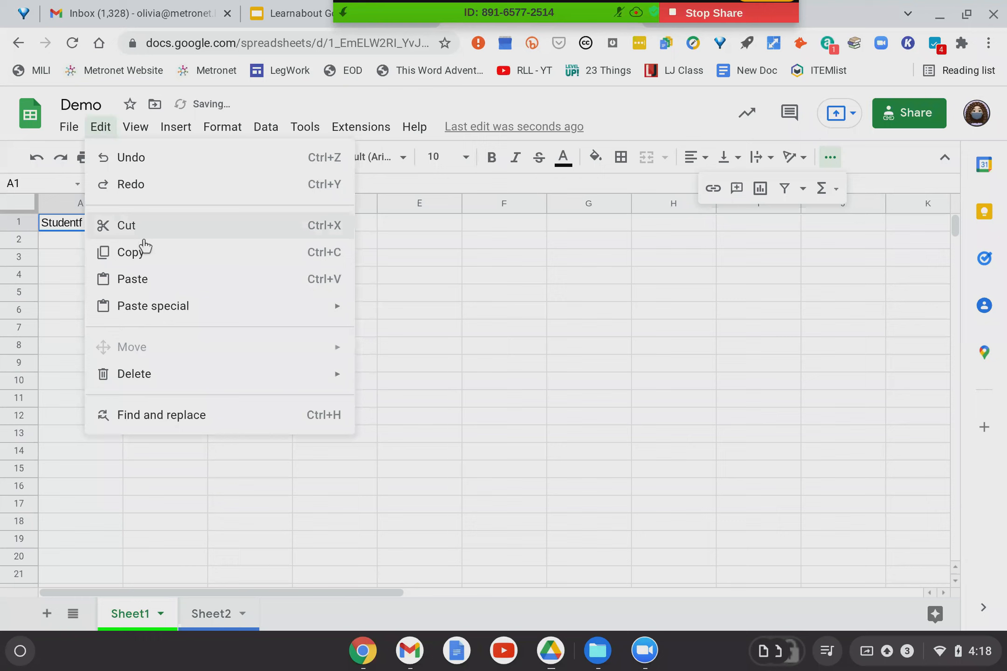
mouse_move(158, 316)
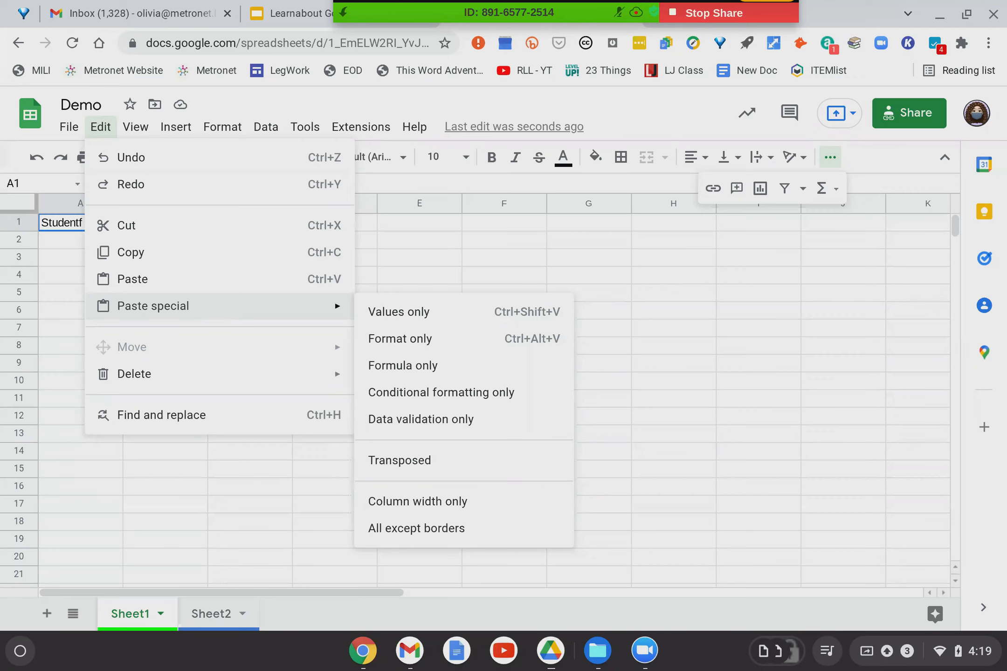
left_click(379, 275)
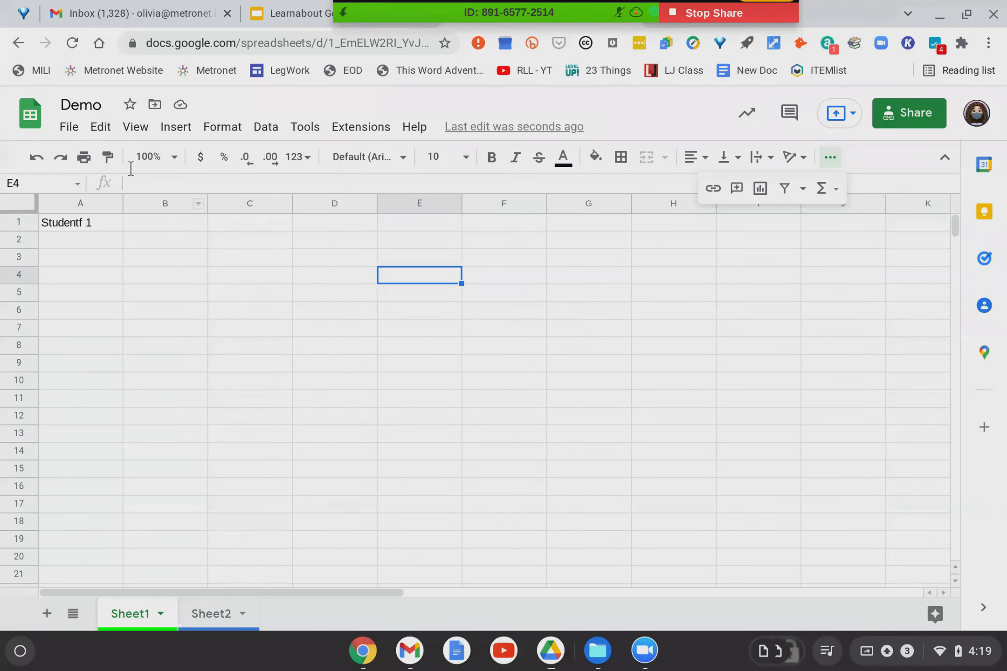
left_click(70, 129)
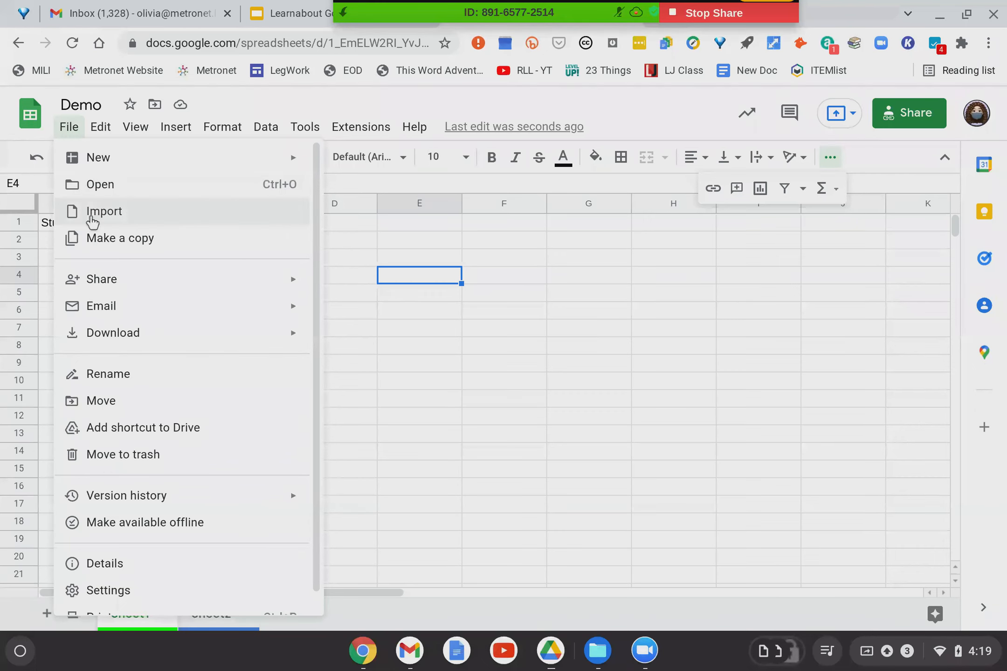
left_click(93, 222)
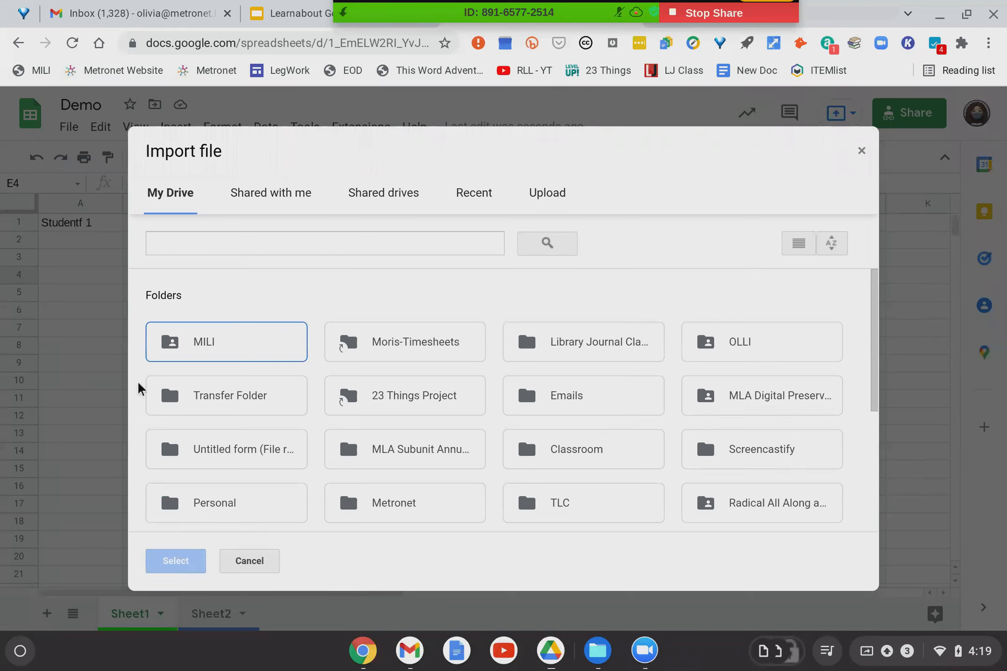
left_click(243, 560)
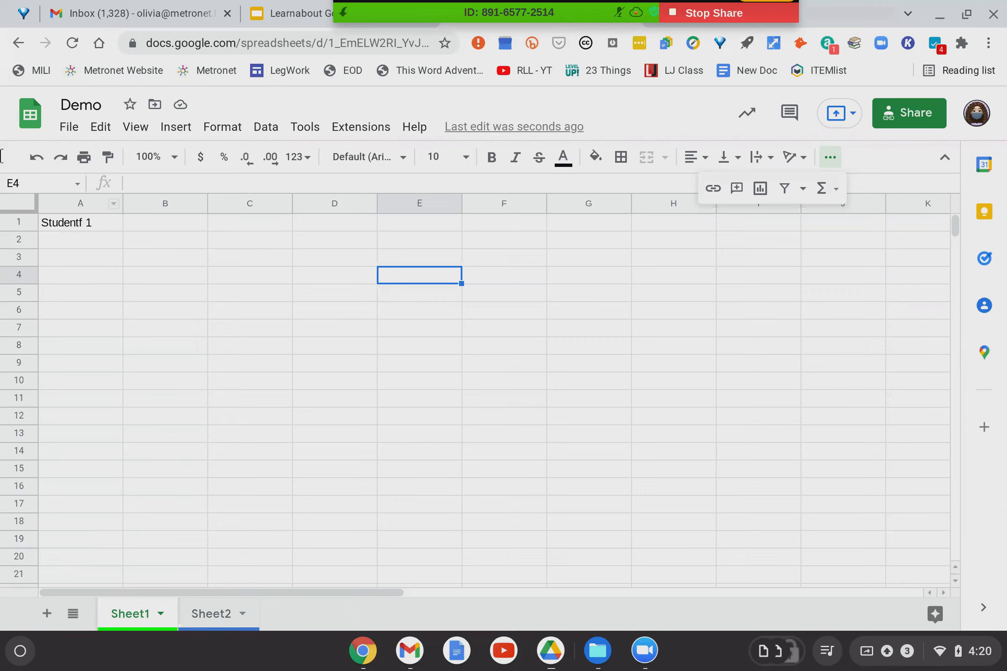
Enter 'Student 2' in B1 and 'Student 3' in C1, correcting a typo in C1.
left_click(80, 224)
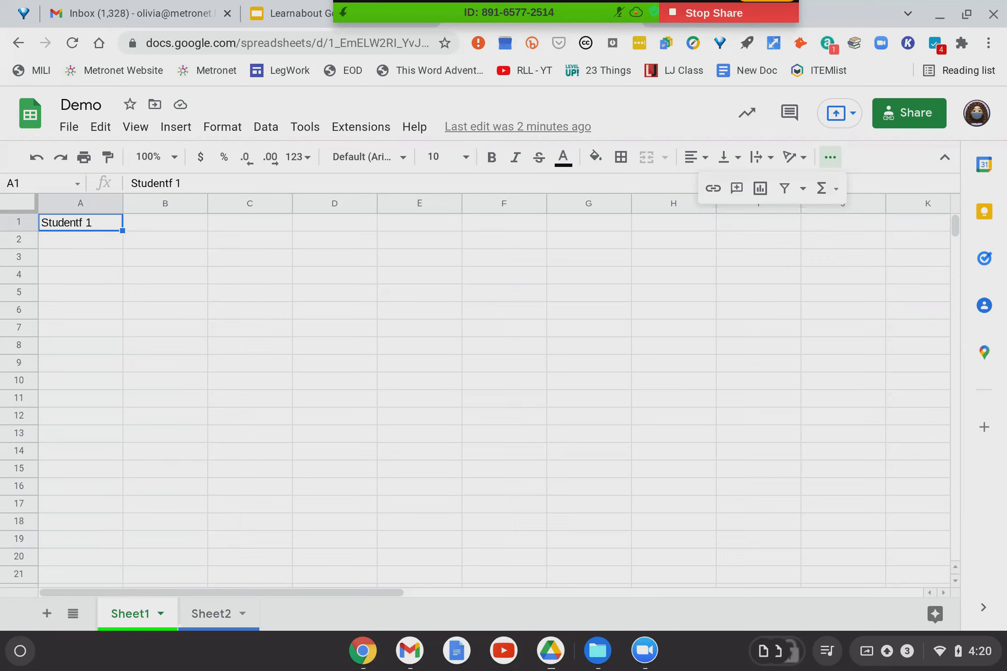
left_click(165, 223)
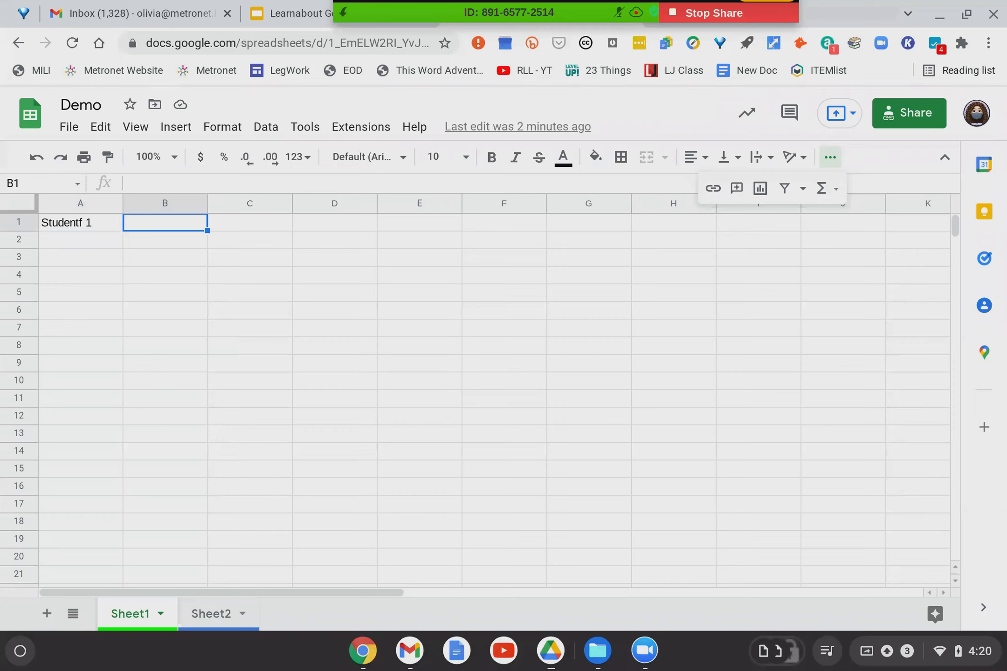
type("Student 2")
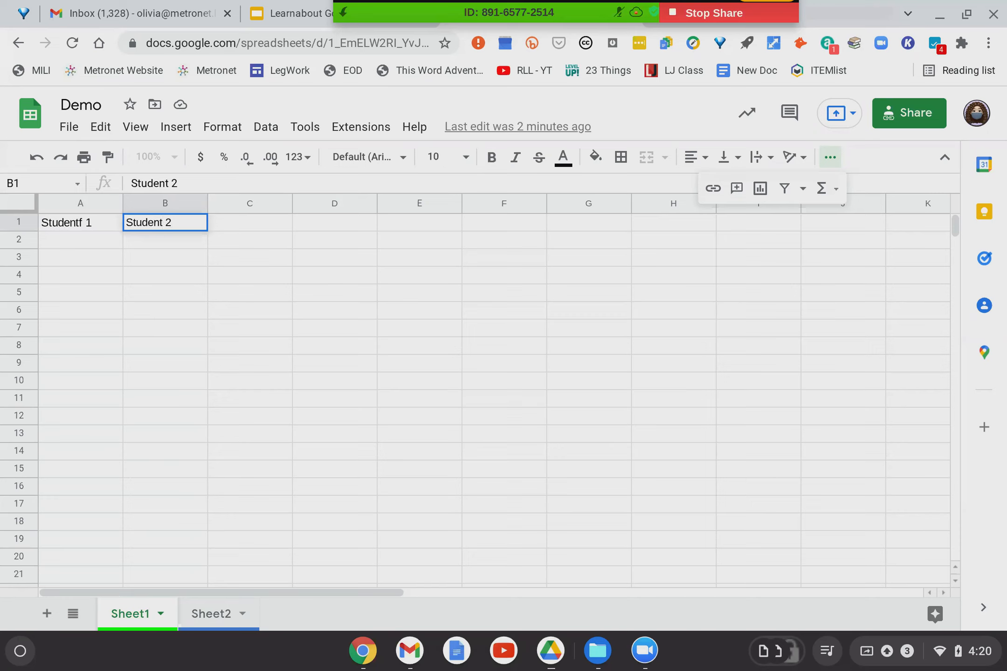
key("Tab")
type("STud")
key("BackSpace")
key("BackSpace")
key("BackSpace")
type("tudent 3")
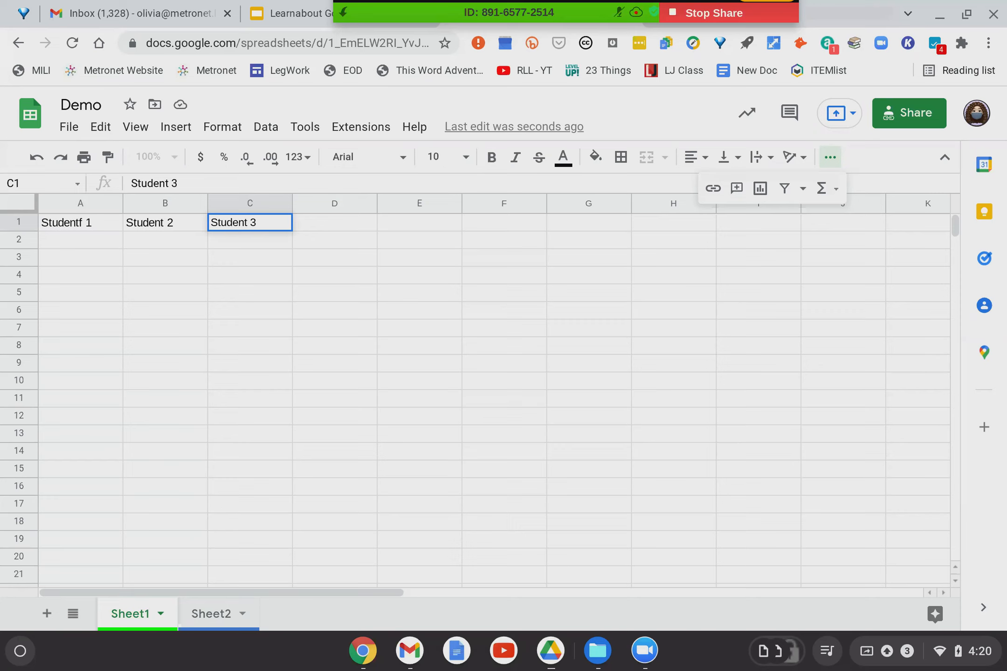
key("Left")
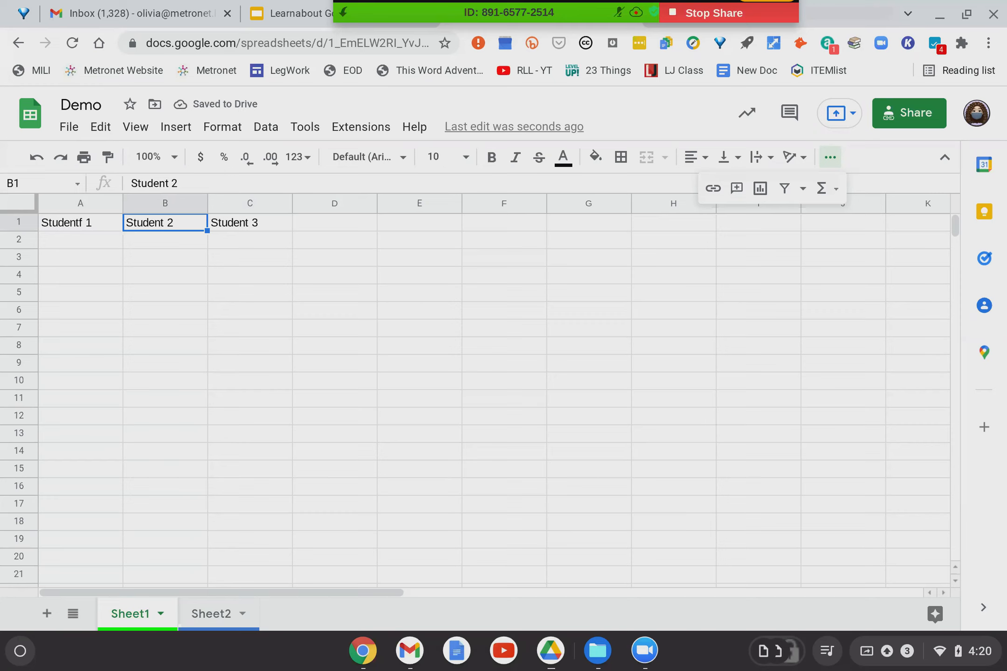
key("Left")
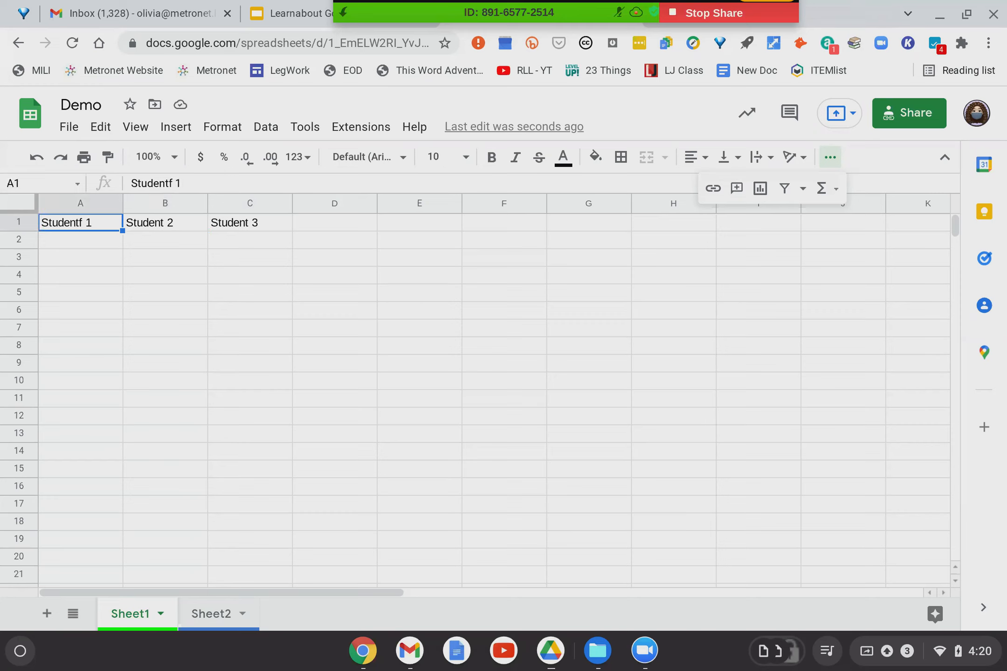
left_click(250, 222)
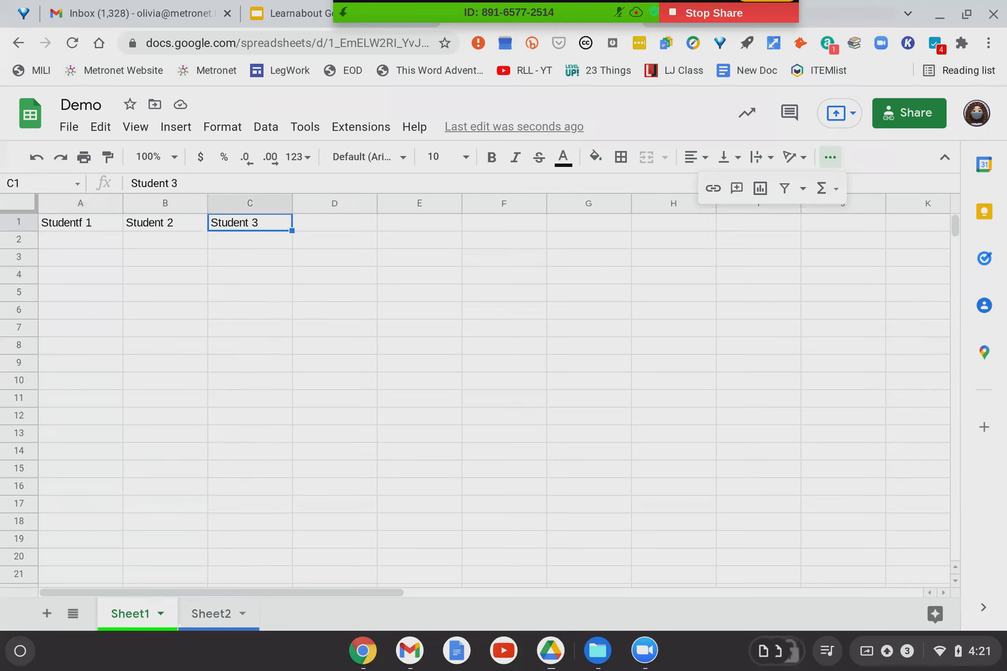
key("Left")
key("Left")
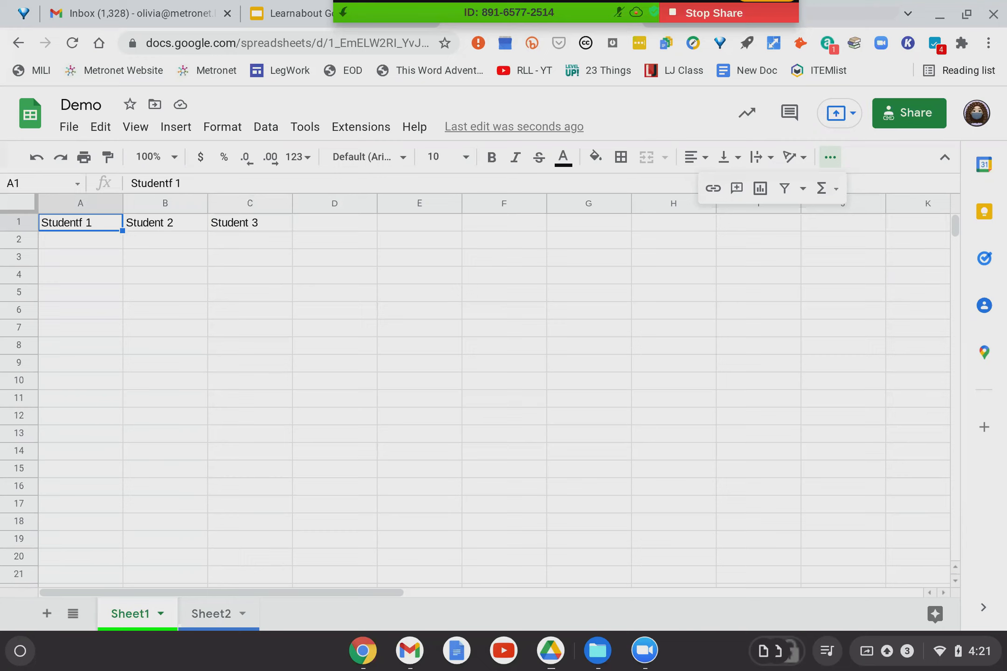
key("Return")
key("Return")
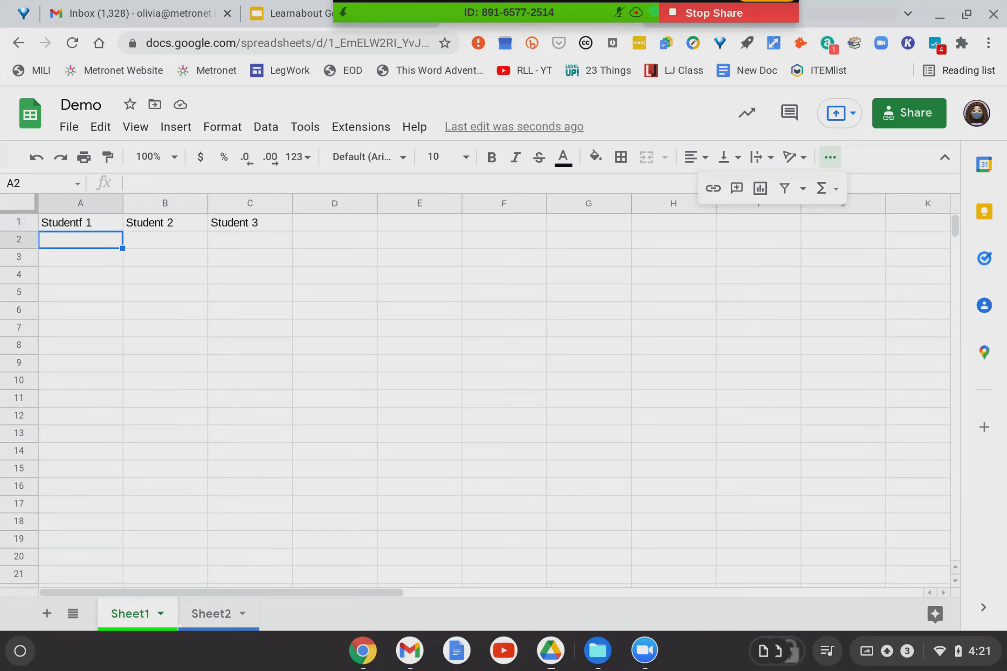
key("Return")
key("Return")
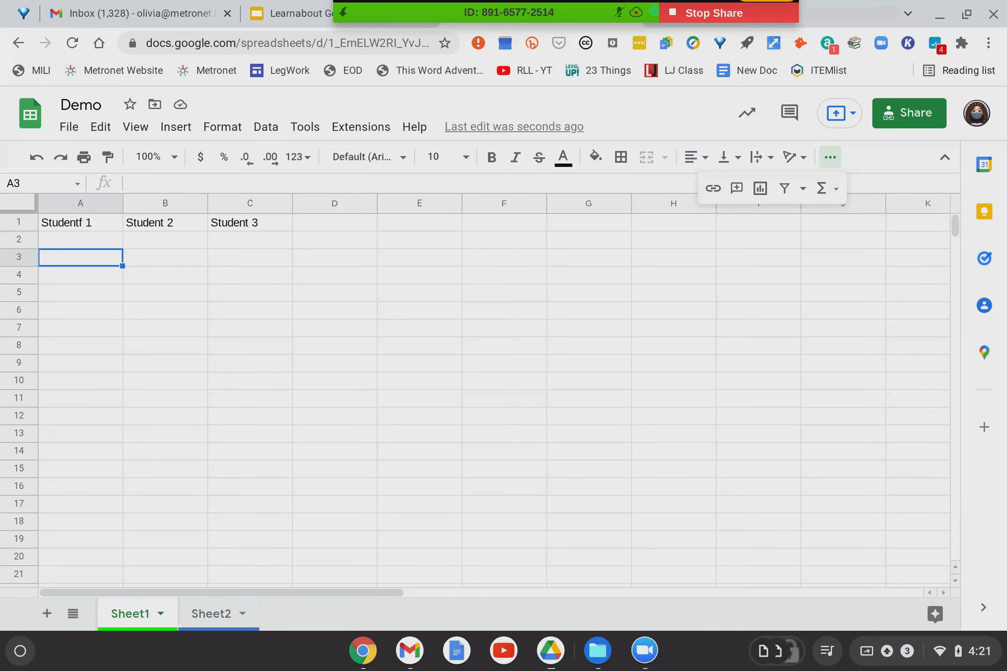
key("Return")
key("Return")
key("Return")
left_click(81, 240)
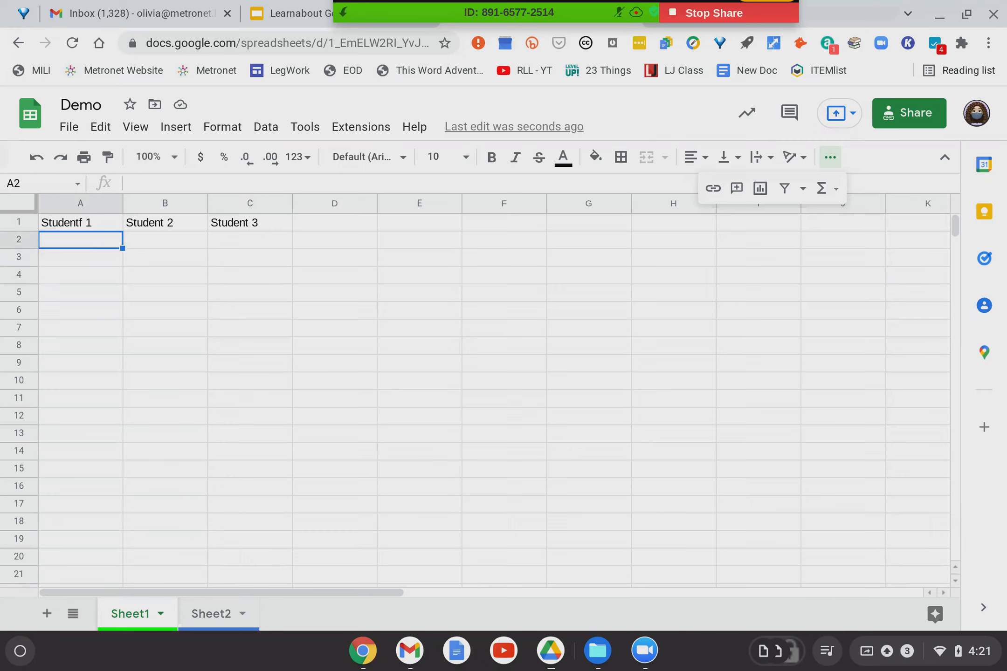
left_click(165, 240)
left_click(249, 240)
left_click(420, 240)
left_click(335, 240)
key("Left")
key("Left")
key("Right")
key("Right")
key("Right")
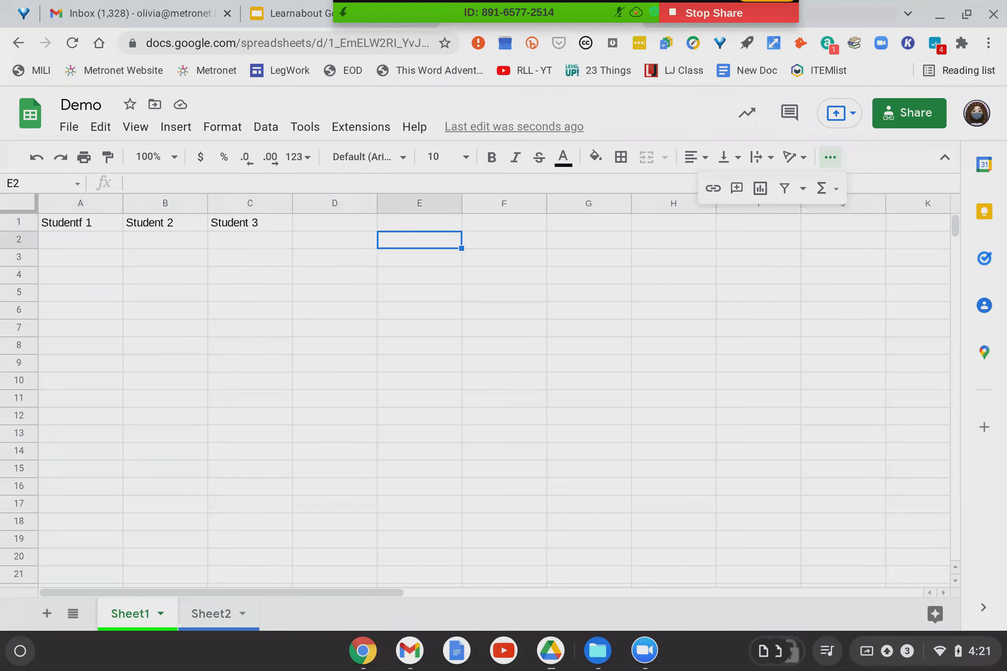
key("Left")
key("Left")
key("Left")
key("Up")
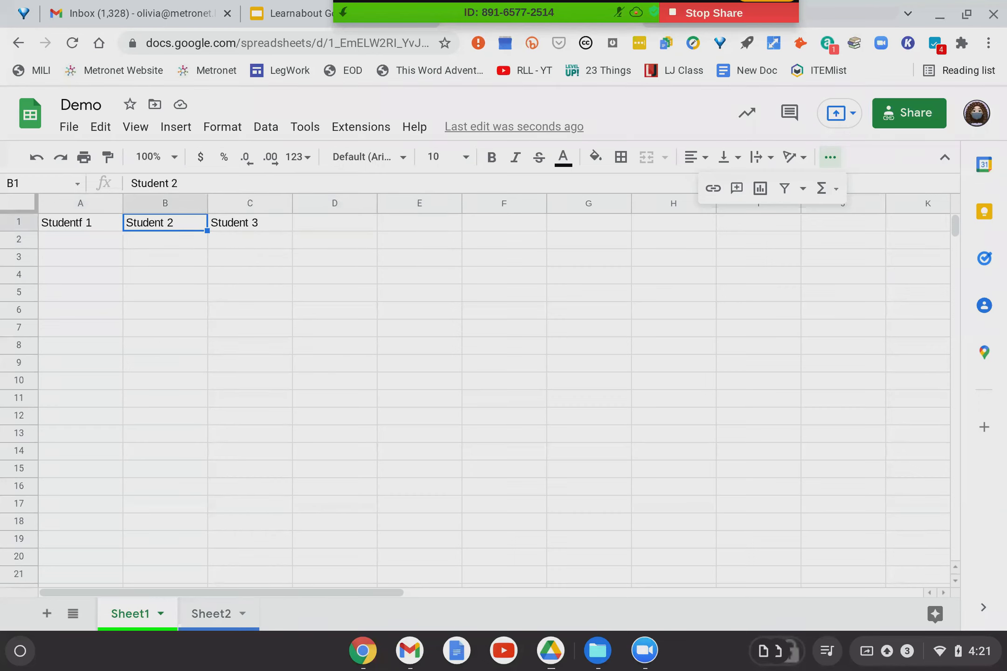
key("Down")
key("Down")
key("Down")
key("Up")
key("Up")
key("Up")
left_click(330, 279)
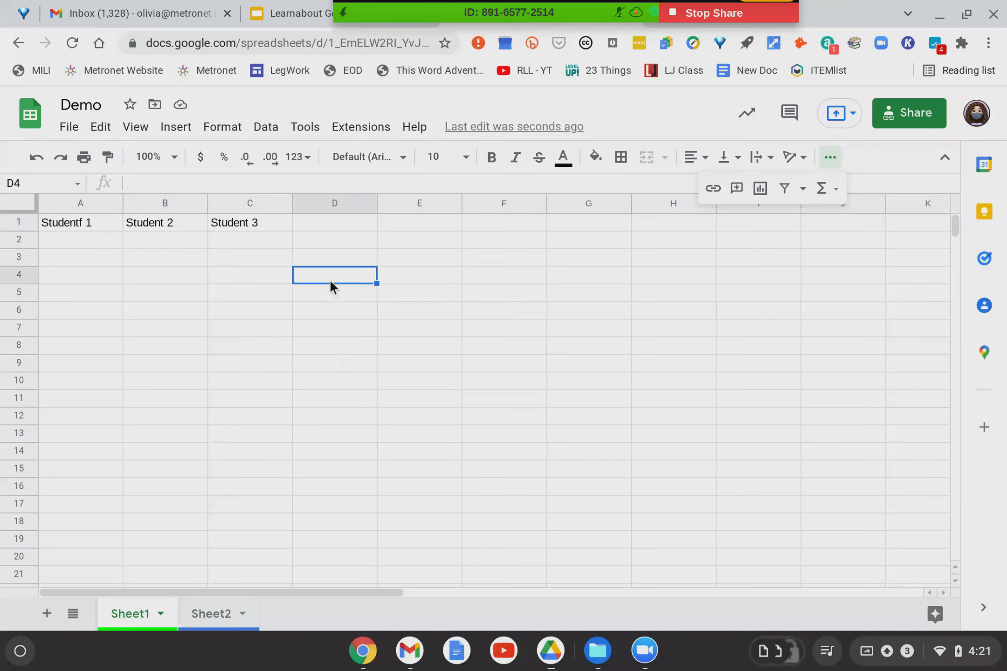
left_click(325, 228)
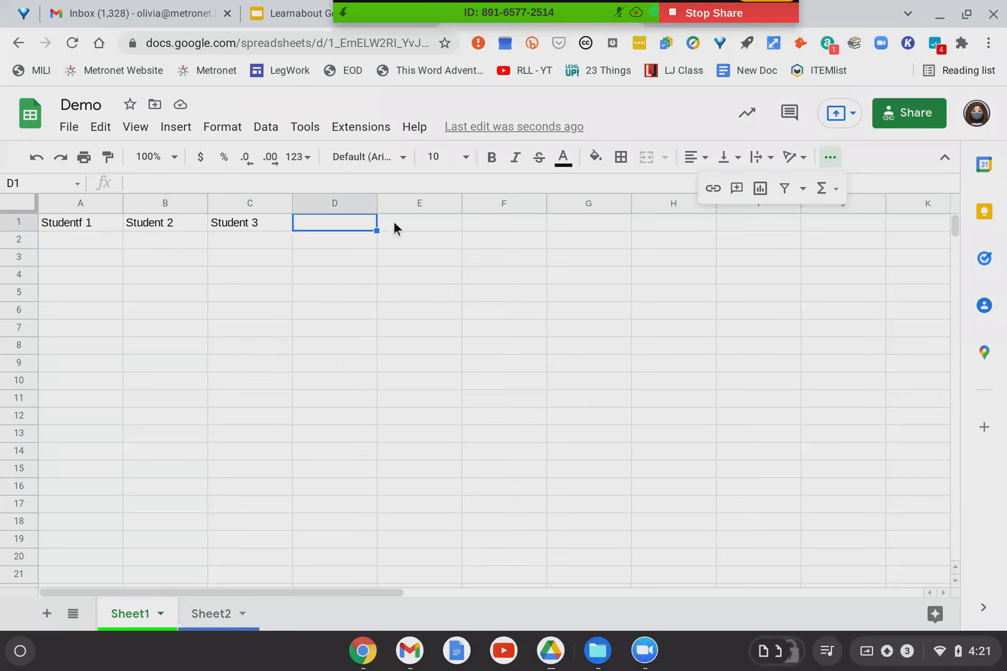
left_click(414, 223)
left_click(242, 347)
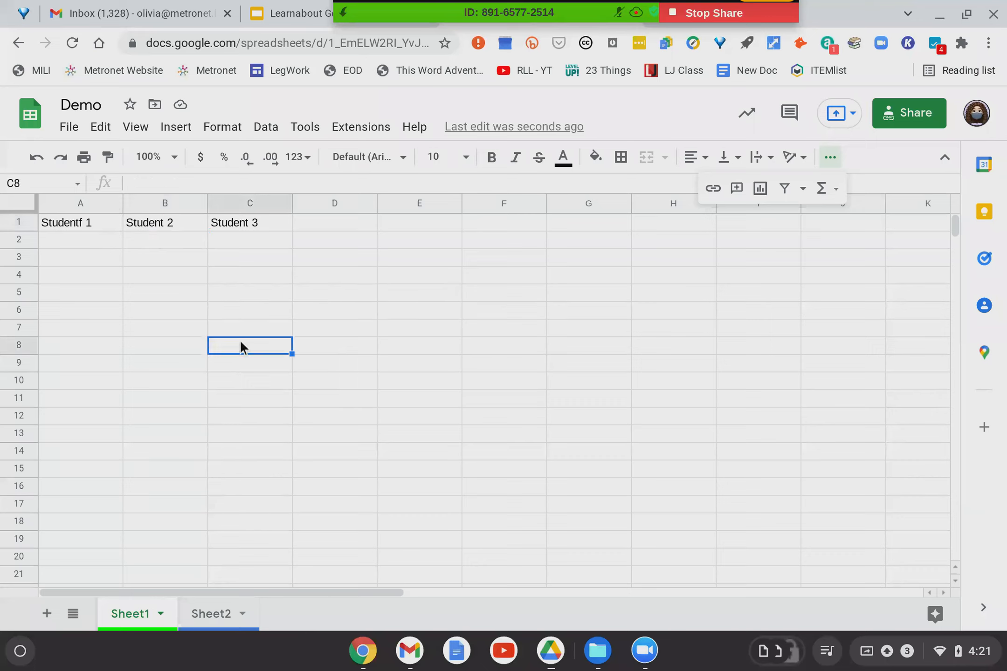
left_click(640, 373)
left_click(567, 318)
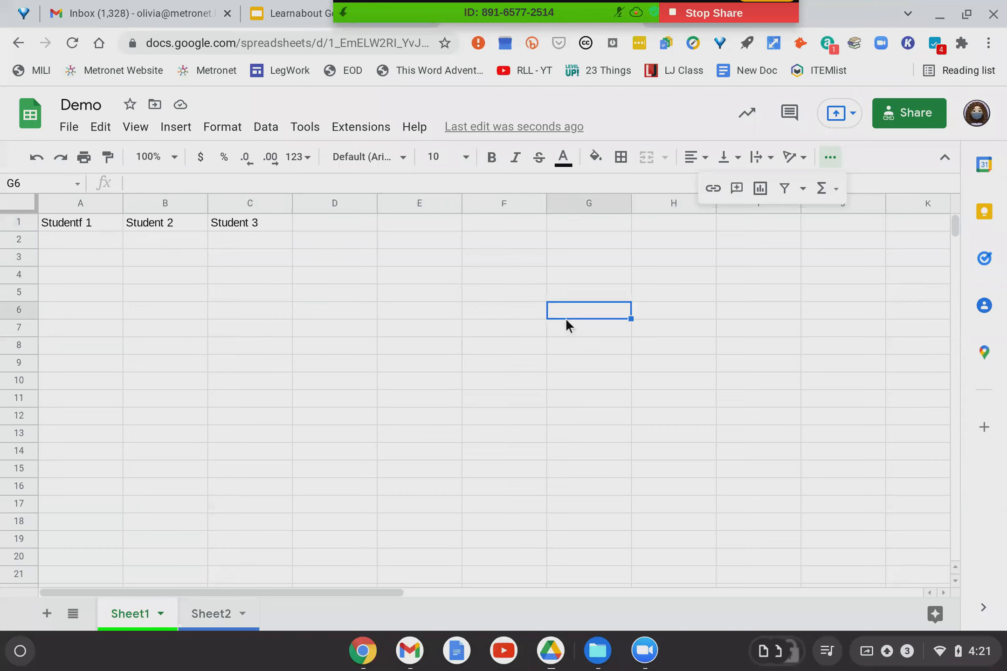
left_click(346, 280)
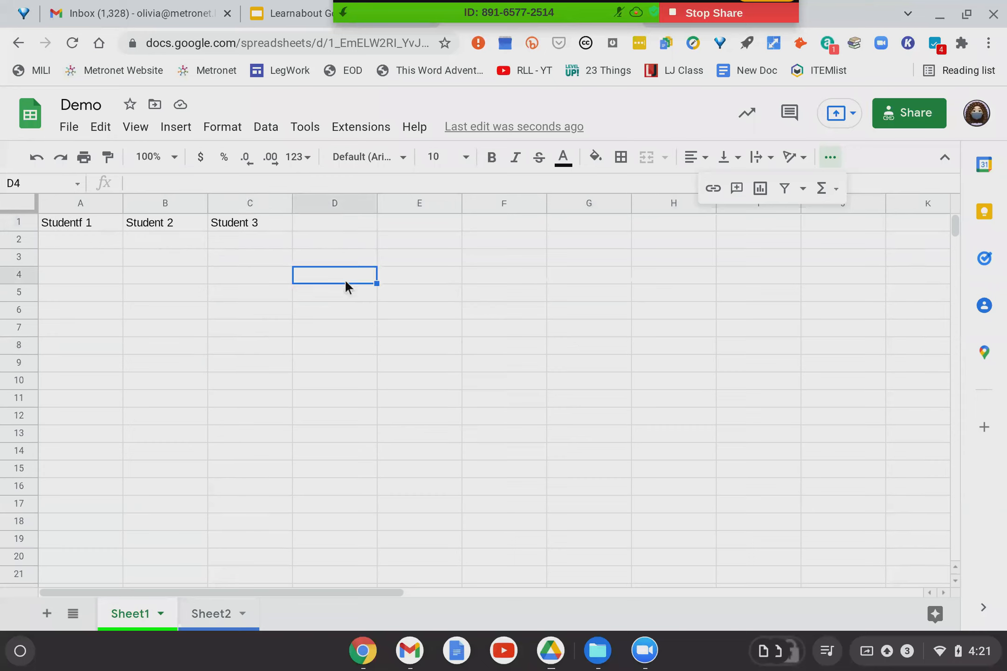
left_click(191, 310)
left_click(495, 276)
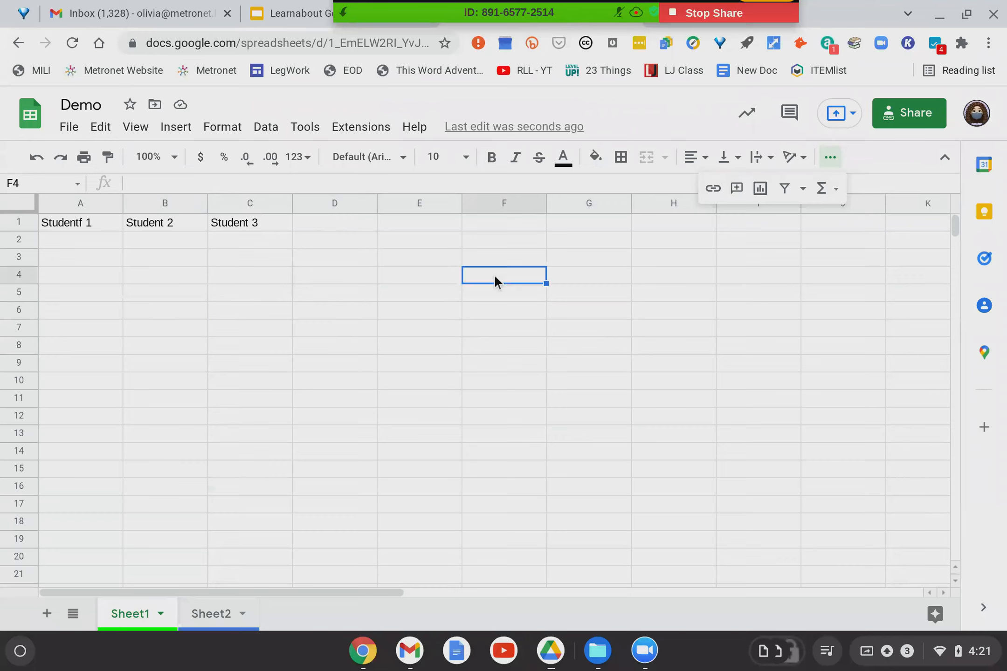
left_click(74, 223)
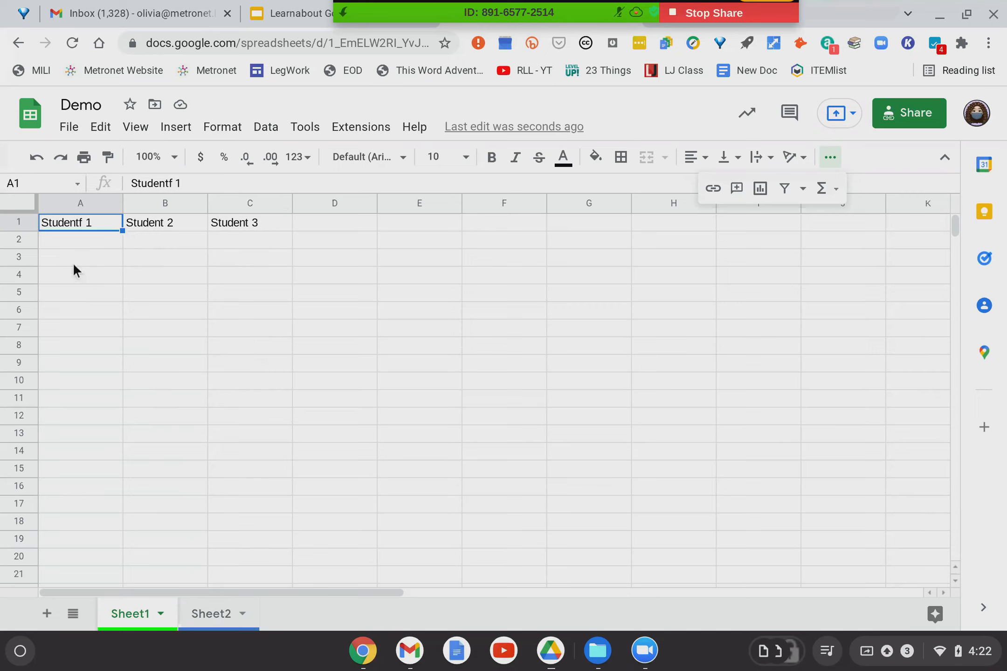
left_click(78, 240)
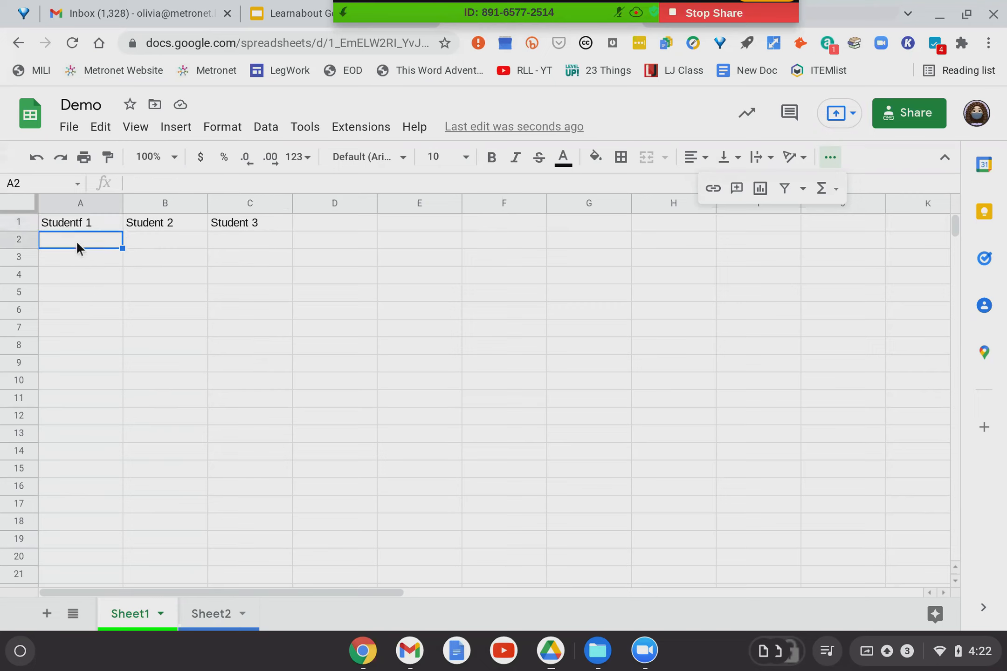
left_click(82, 260)
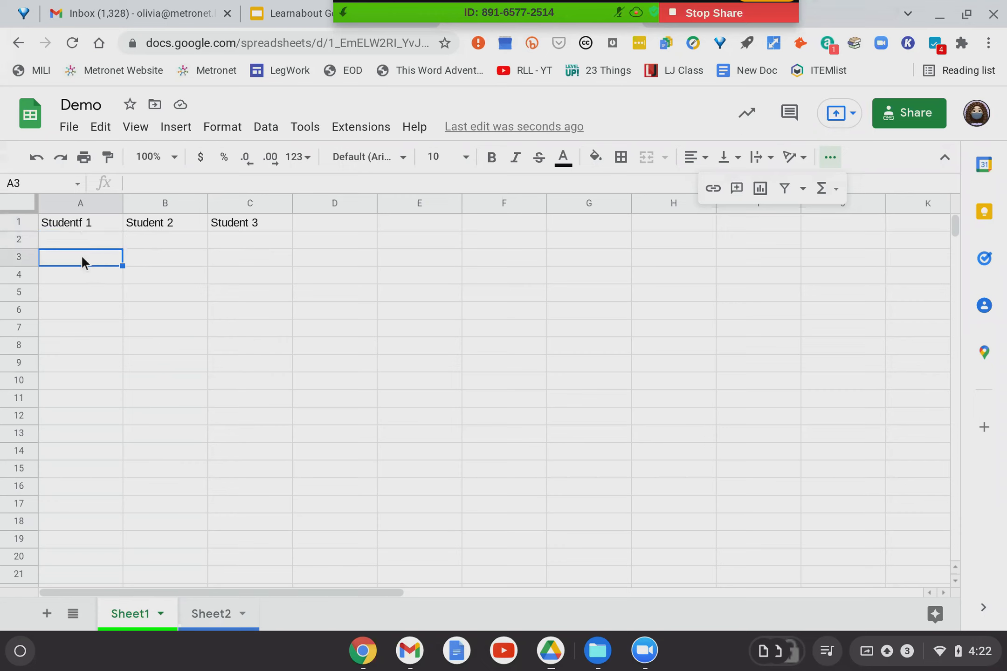
left_click(60, 215)
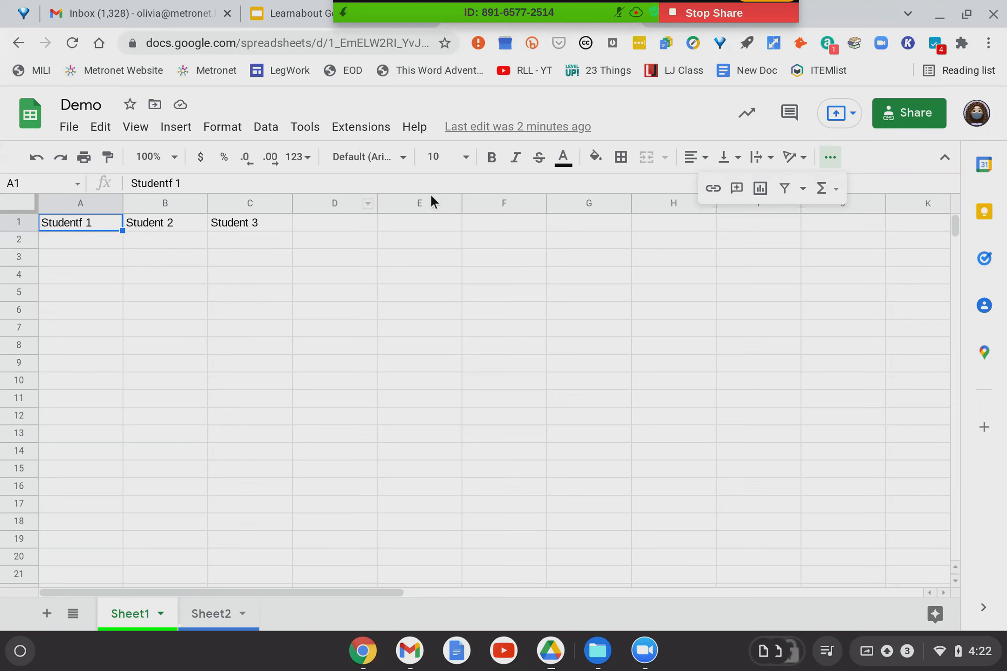
Make the row 1 student header labels bold.
left_click(18, 221)
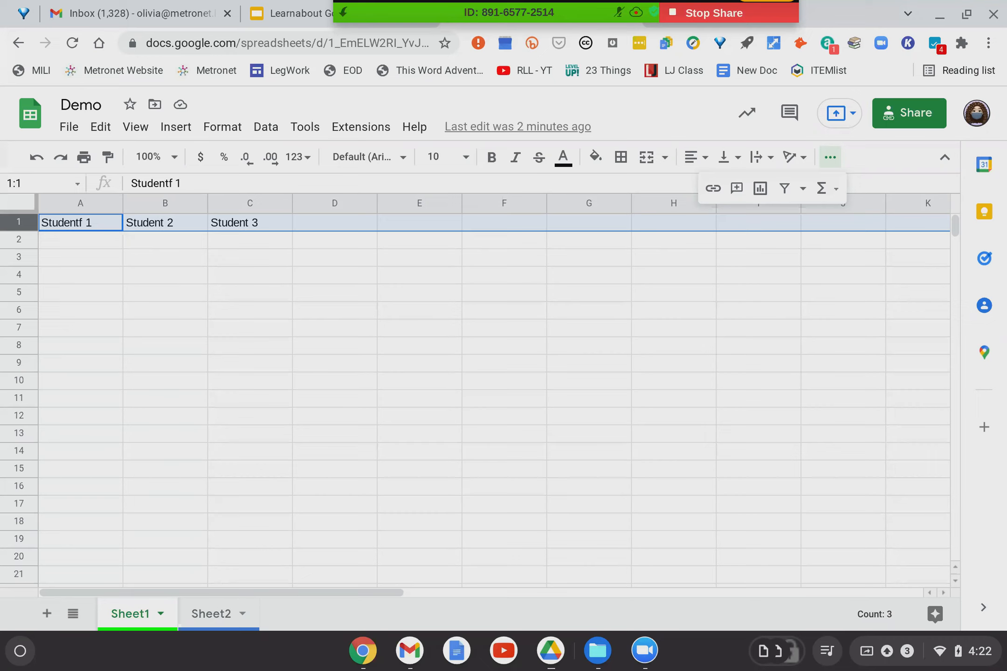
left_click(493, 161)
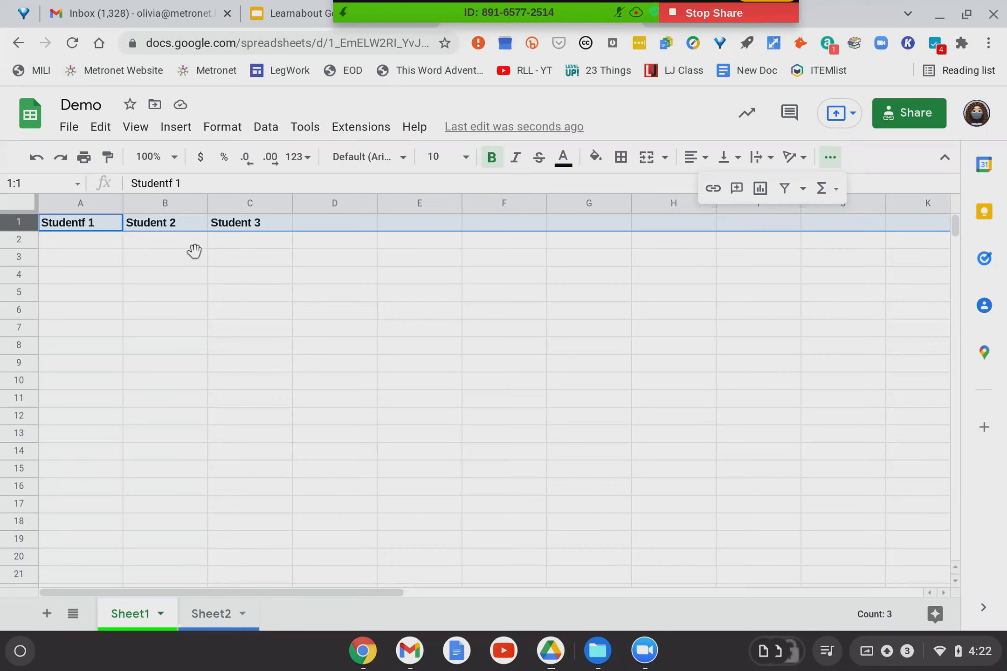
left_click(92, 204)
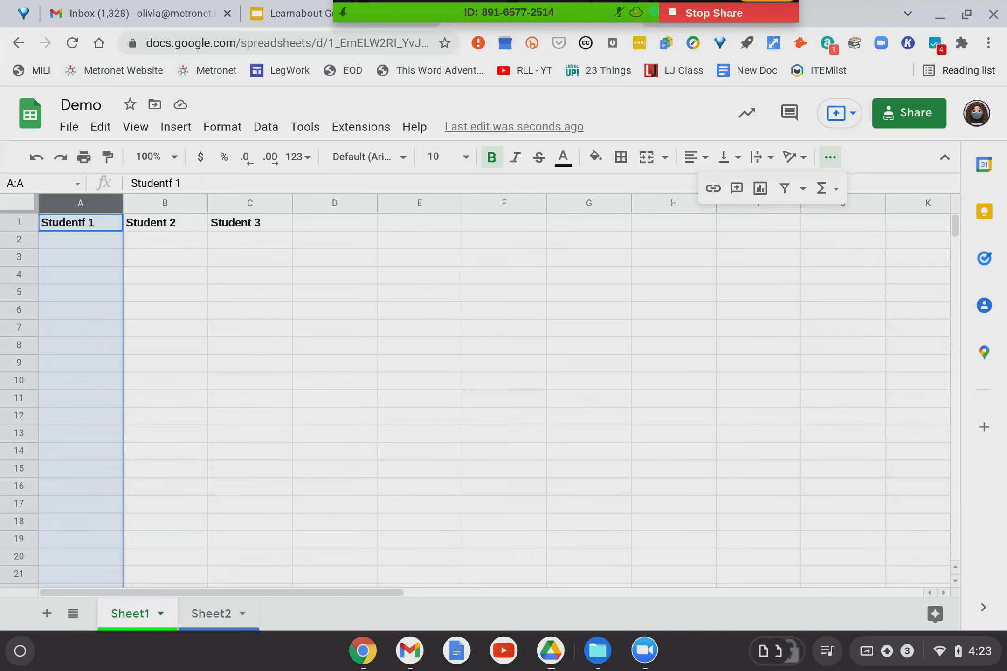
Reselect header row 1 and display the View menu's Freeze options.
left_click(19, 223)
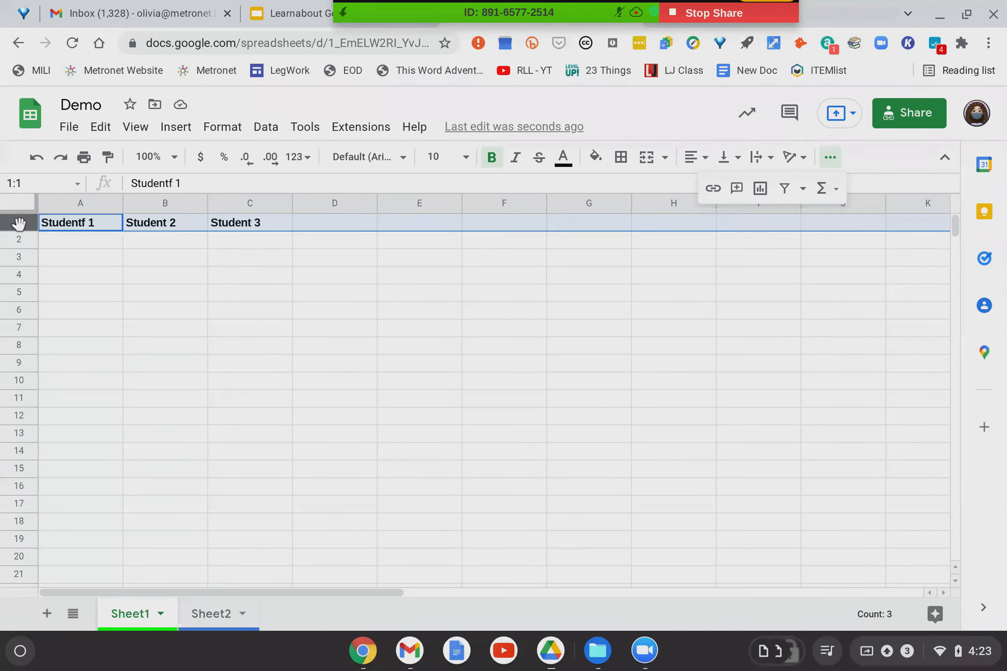
scroll(59, 234, "down", 5)
scroll(60, 237, "down", 5)
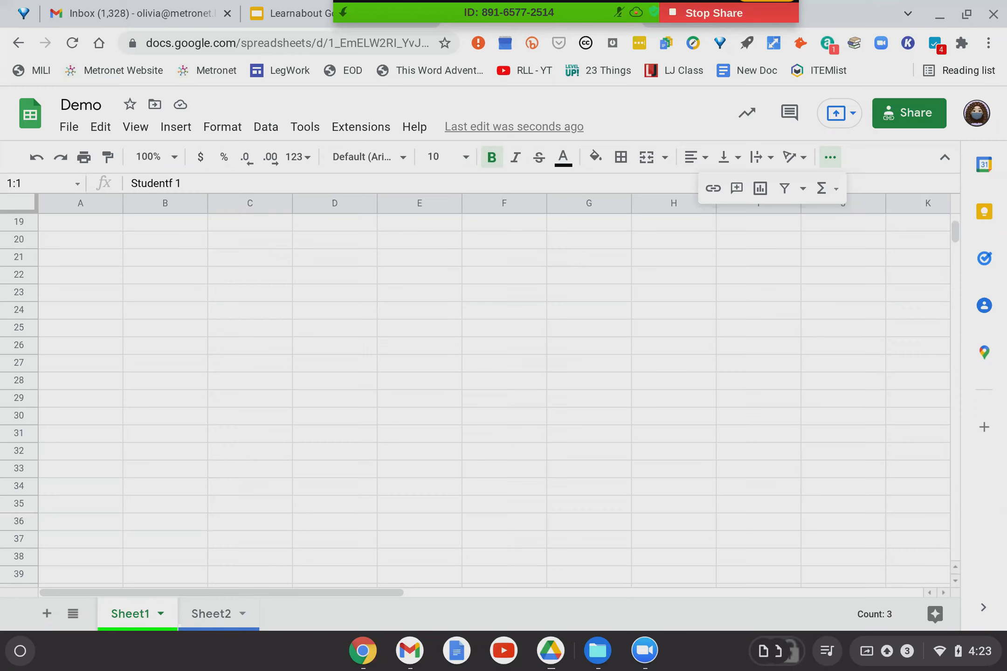
scroll(494, 400, "up", 6)
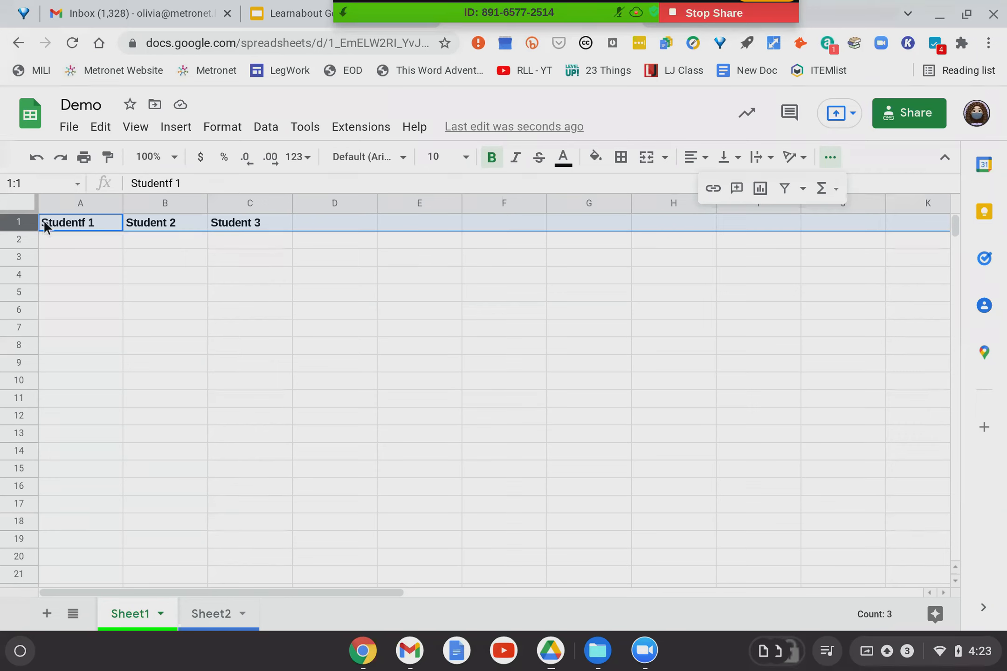
left_click(136, 132)
mouse_move(145, 188)
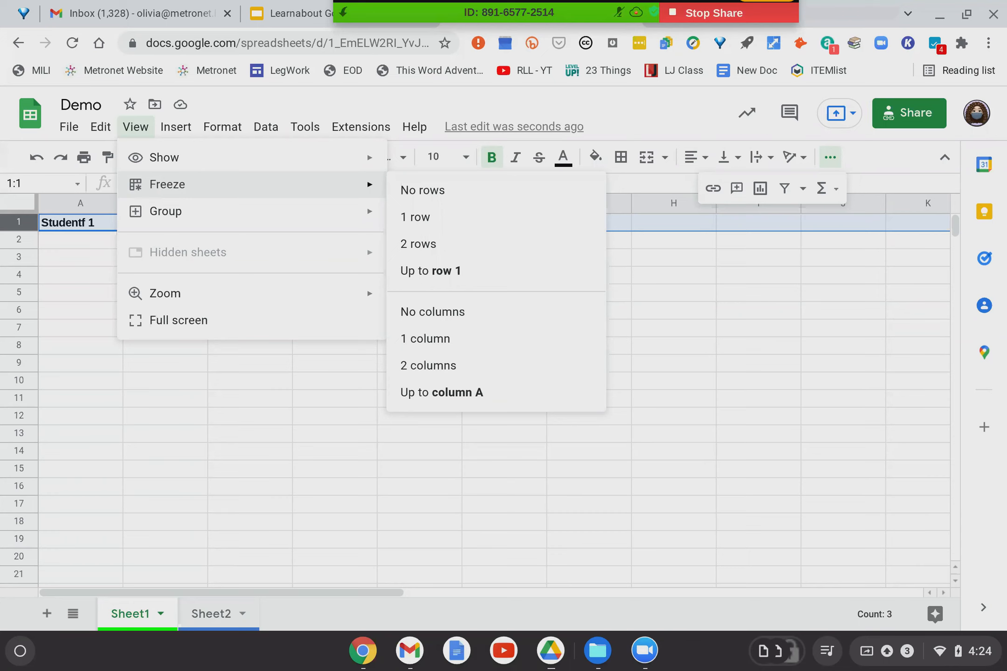
Drag the freeze bar below row 1, then scroll to confirm the header stays fixed.
left_click(103, 367)
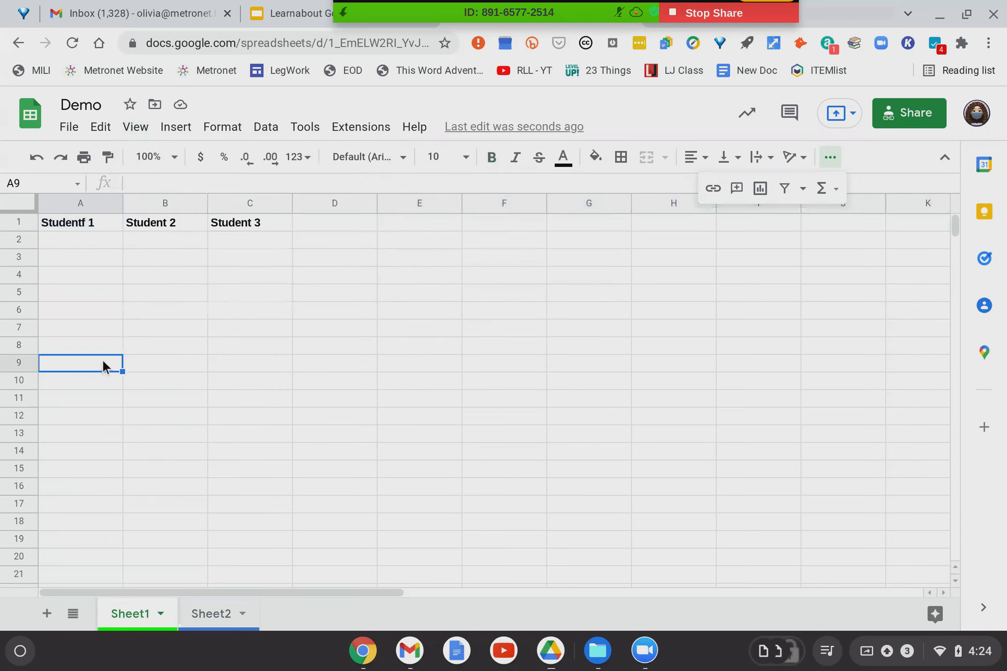
left_click(59, 223)
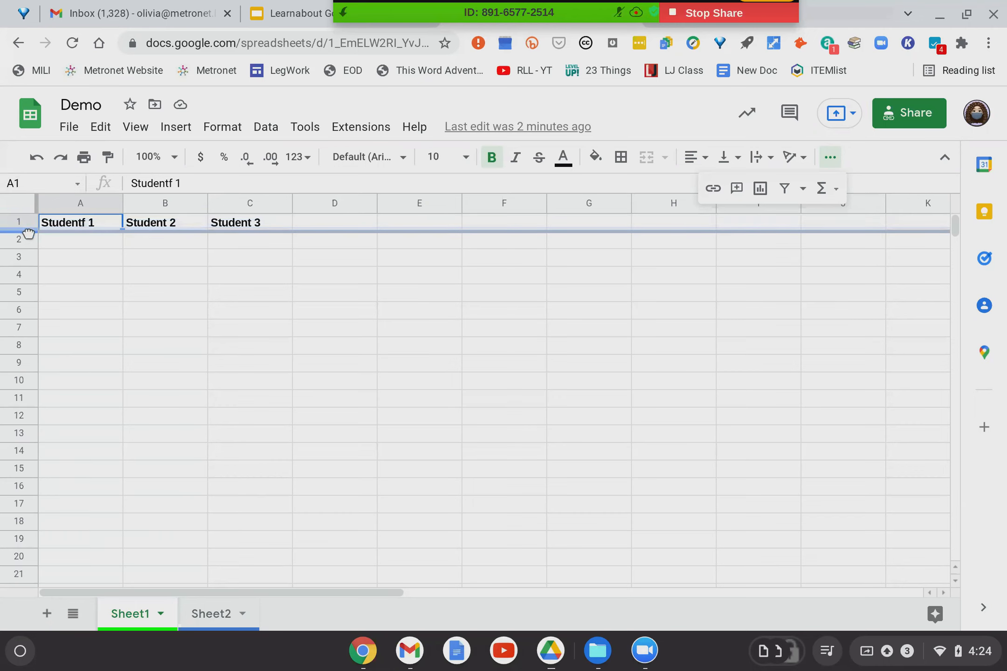
left_click_drag(28, 233, 28, 233)
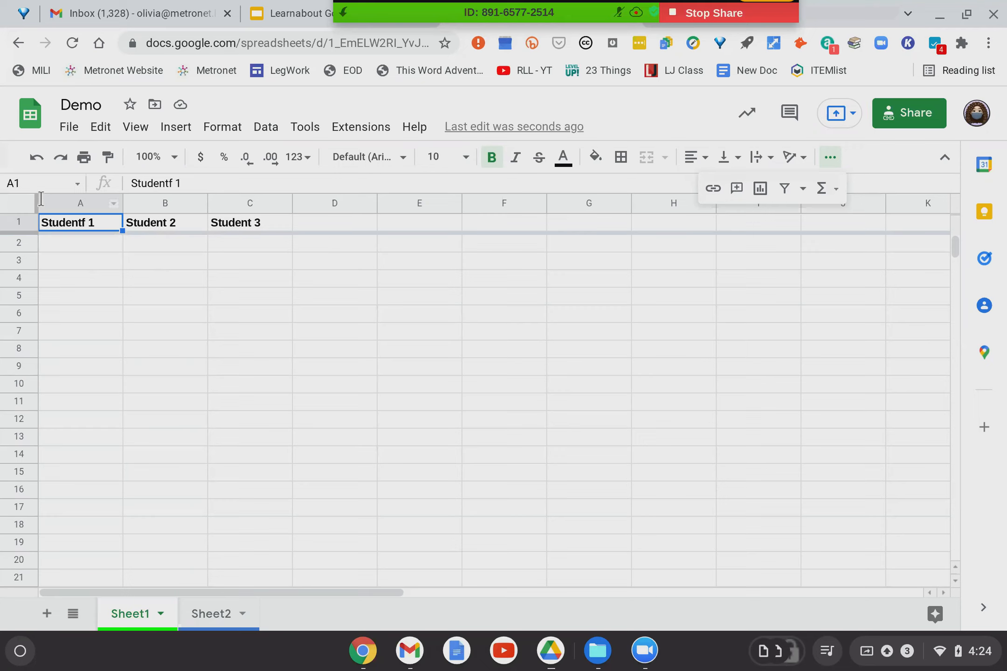
scroll(22, 222, "down", 5)
scroll(494, 410, "down", 8)
scroll(494, 410, "down", 2)
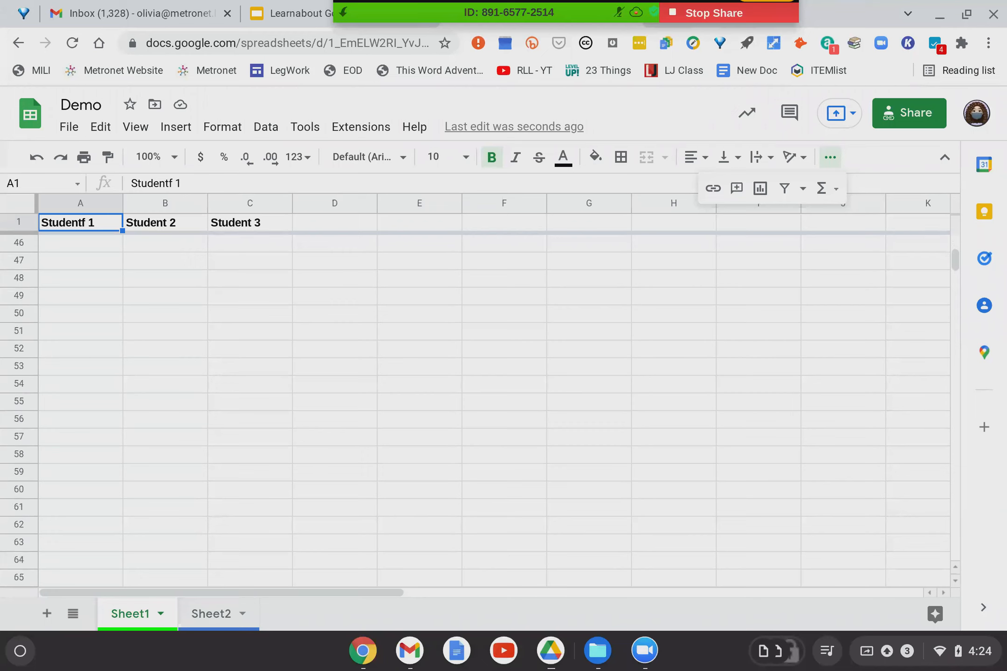
scroll(494, 410, "up", 15)
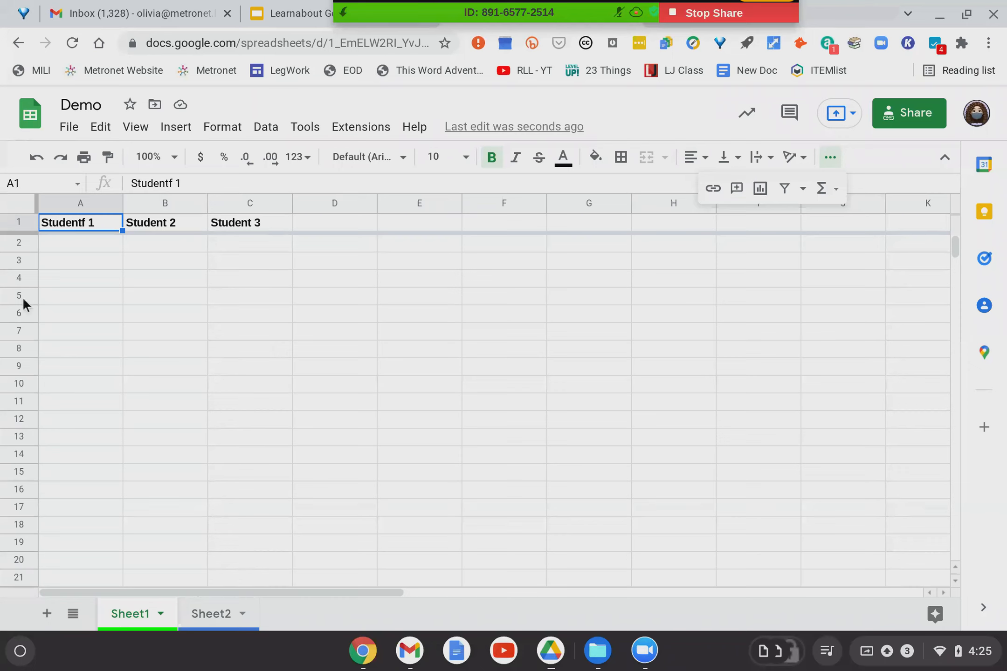
left_click(214, 132)
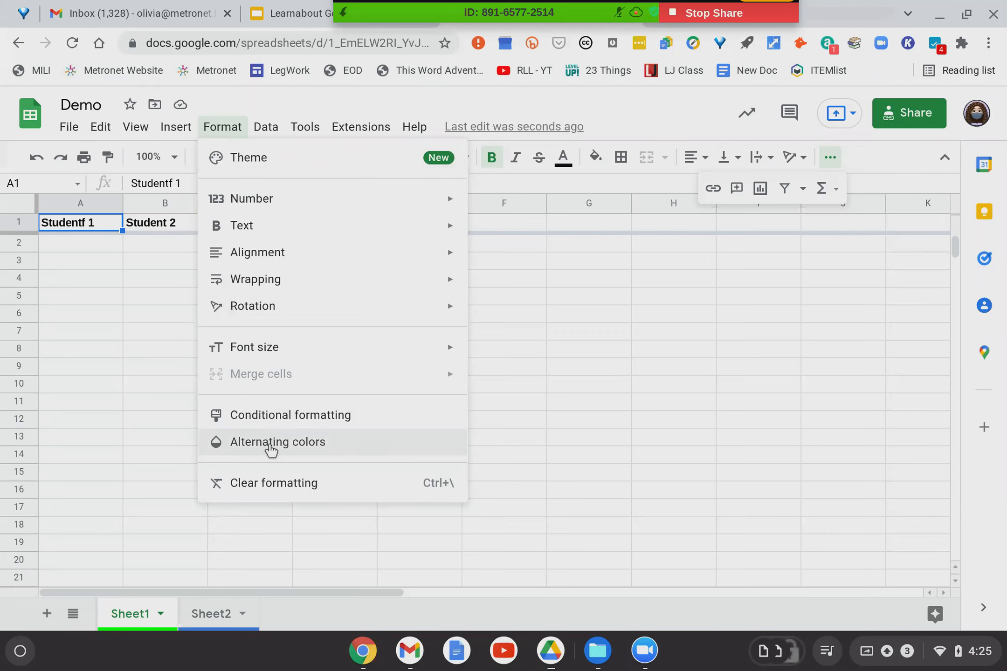
left_click(272, 450)
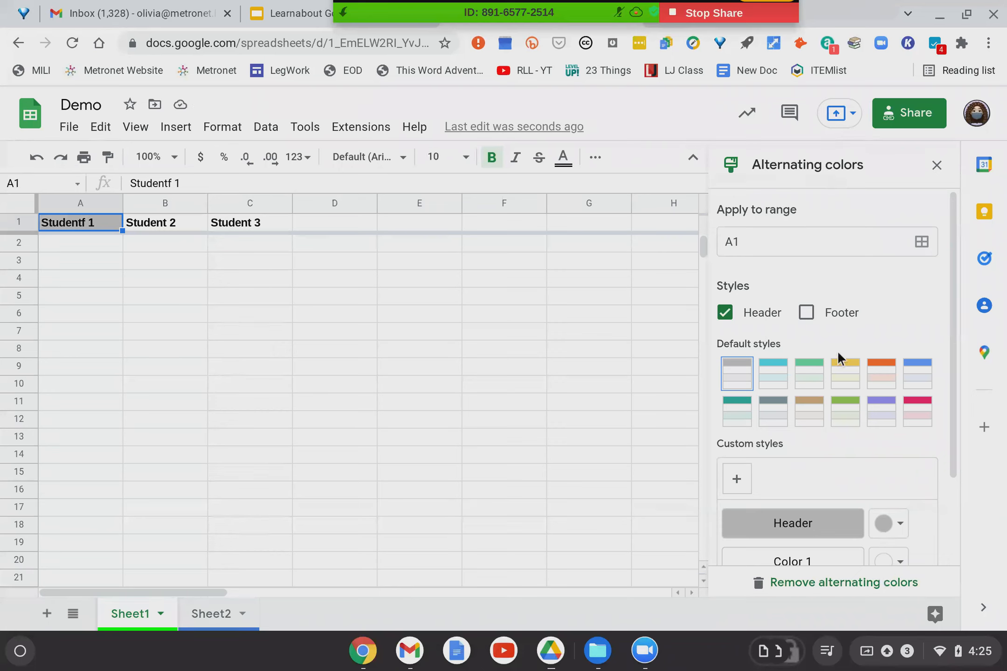
left_click(738, 410)
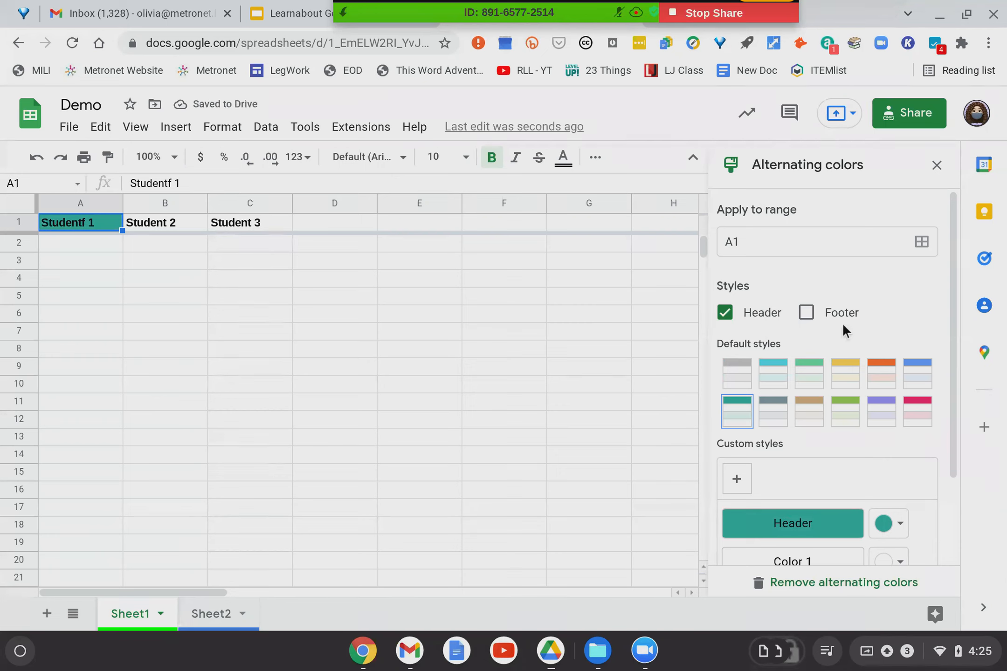
left_click(921, 243)
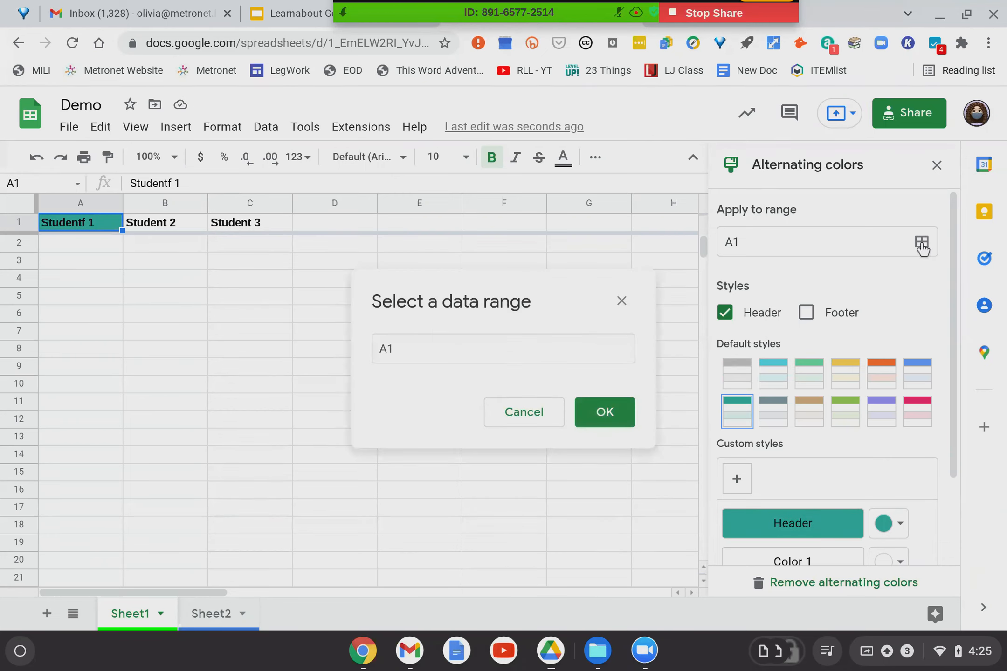
left_click(463, 348)
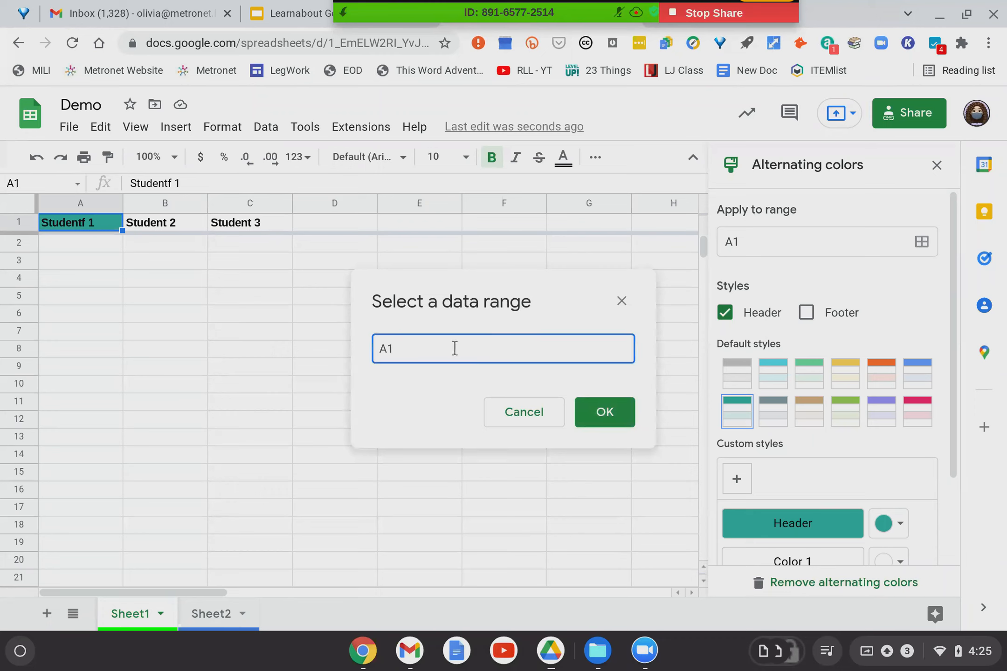
left_click(828, 595)
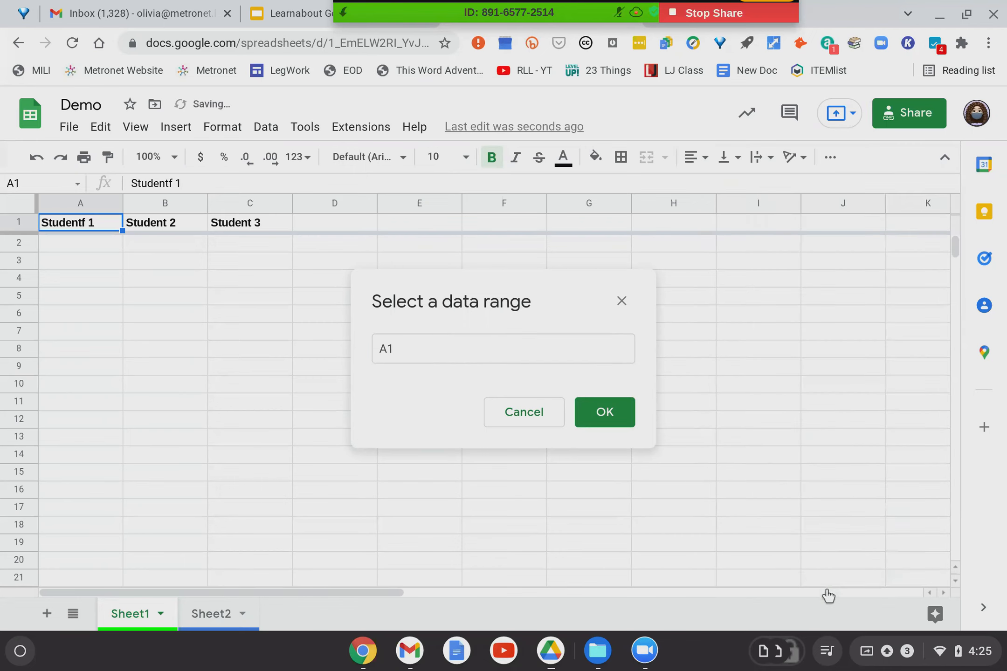
left_click(506, 420)
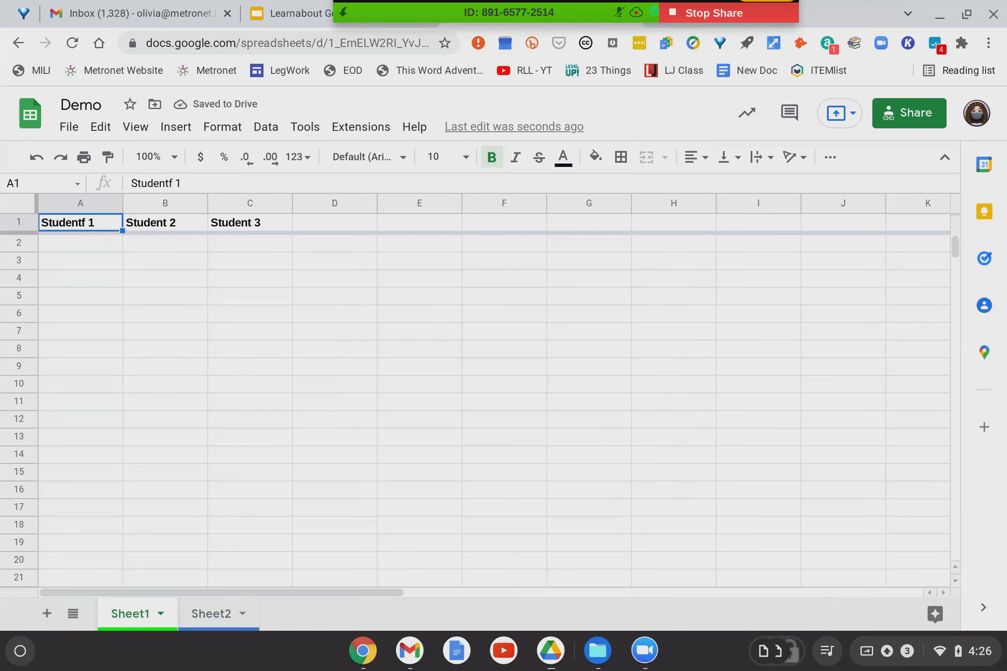
Apply the teal default alternating-colours style to the entire sheet, with a dark teal header.
left_click(16, 200)
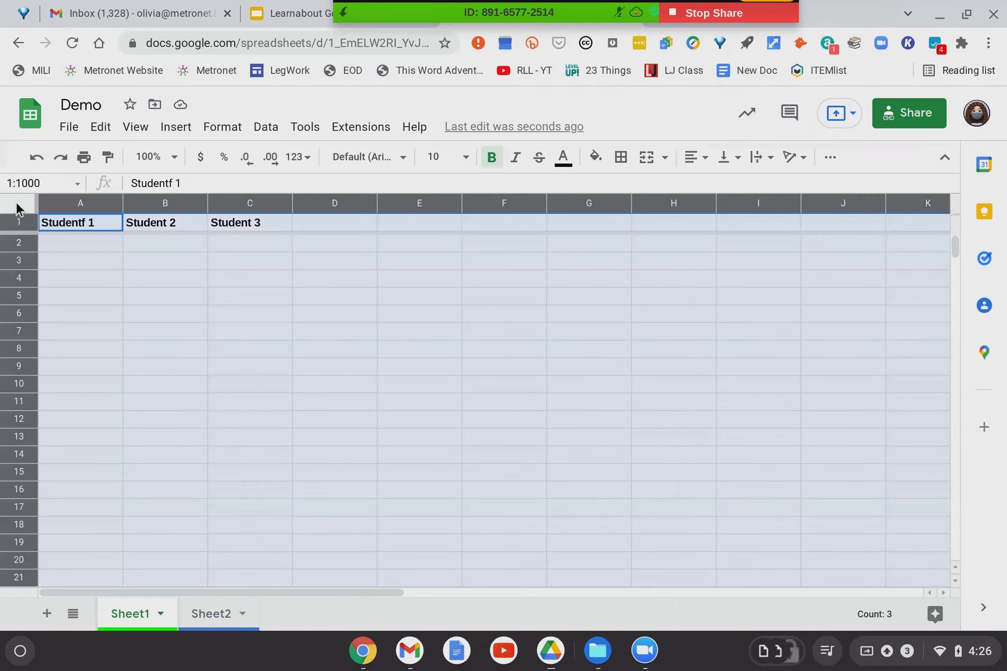
left_click(67, 241)
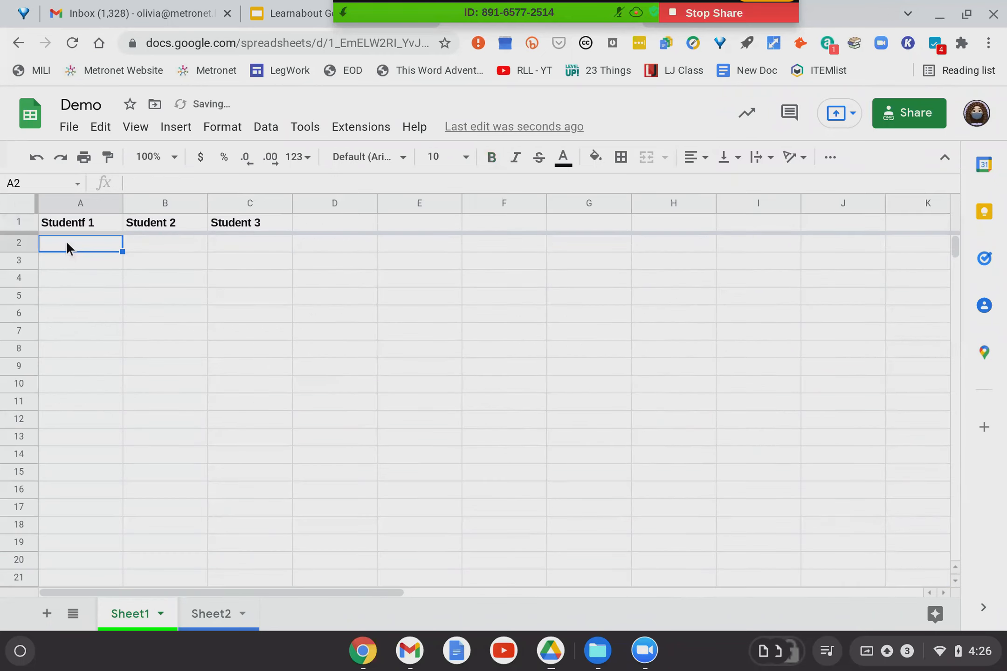
left_click(21, 208)
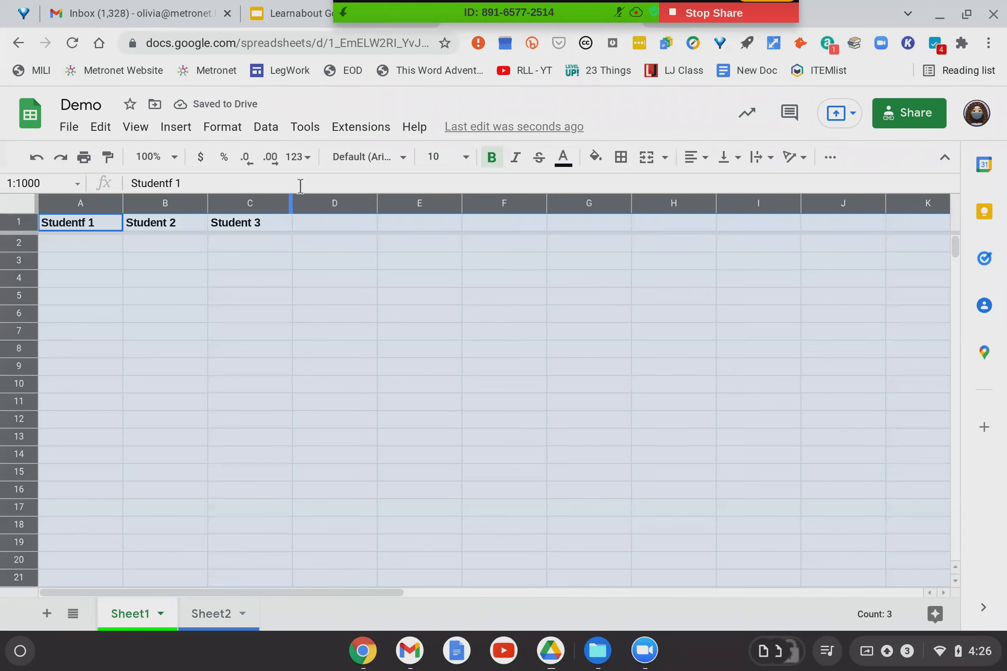
left_click(228, 130)
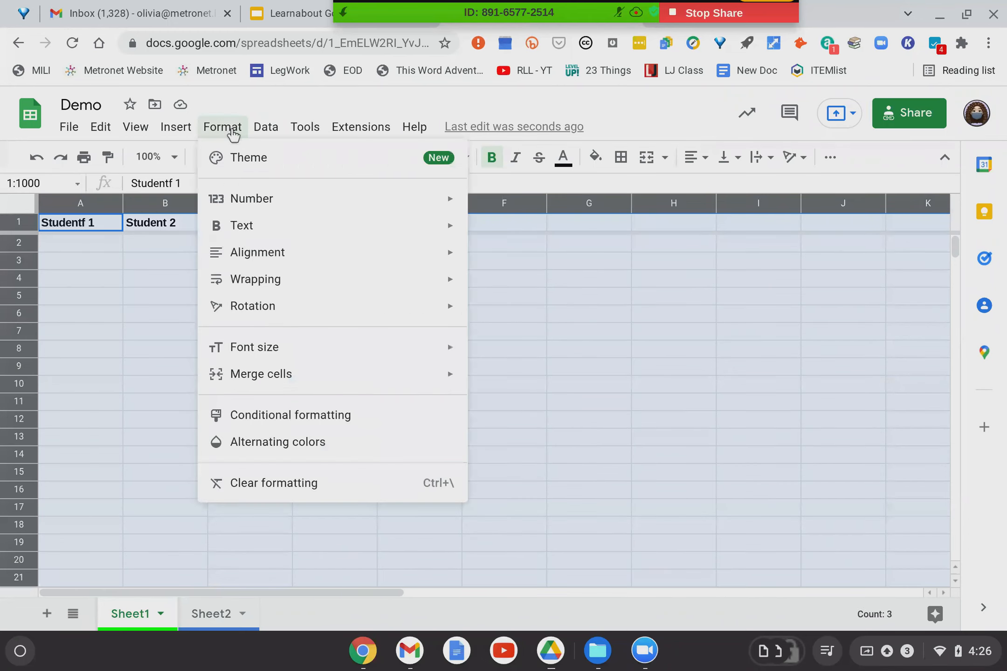
left_click(320, 455)
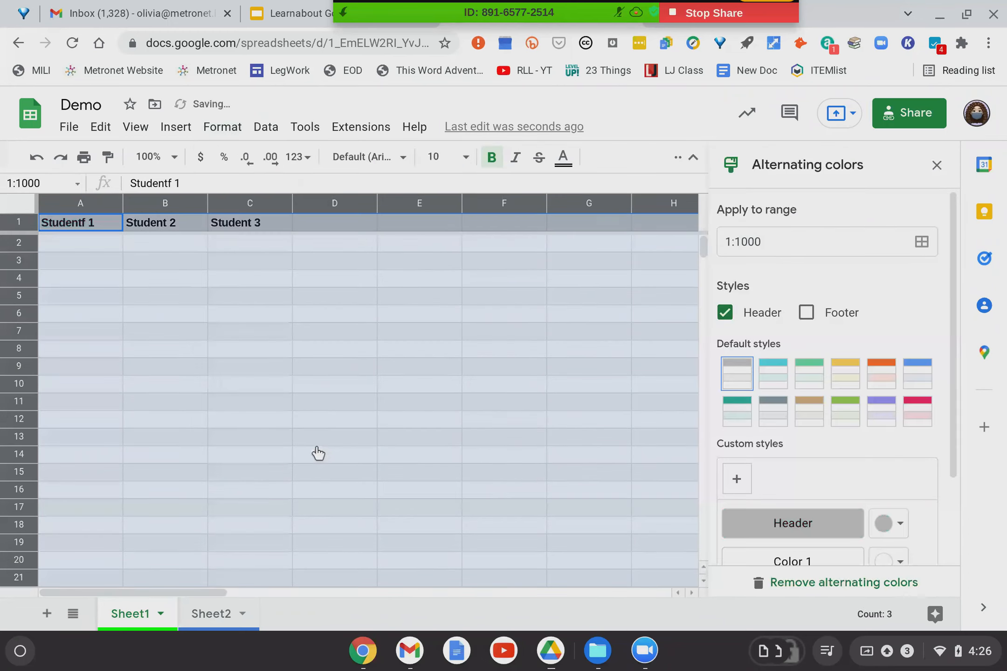
left_click(742, 411)
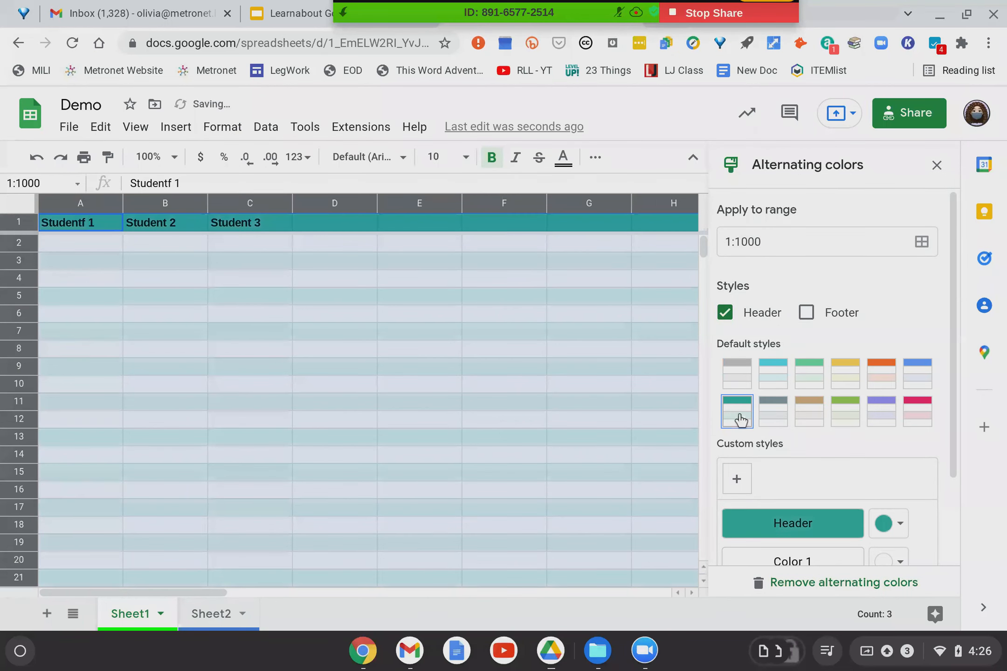
scroll(877, 469, "down", 3)
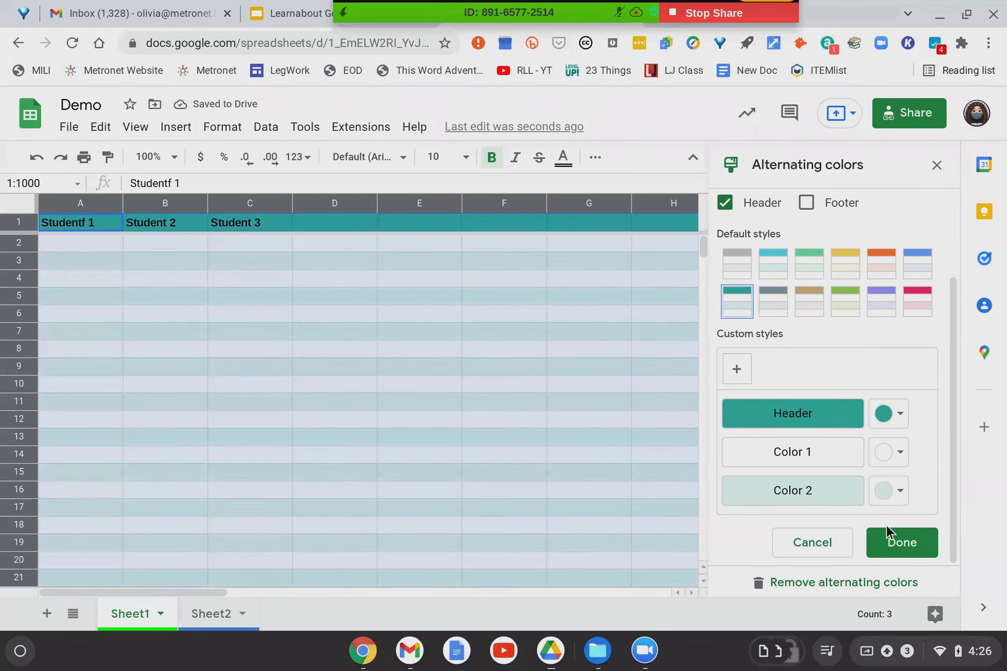
left_click(902, 544)
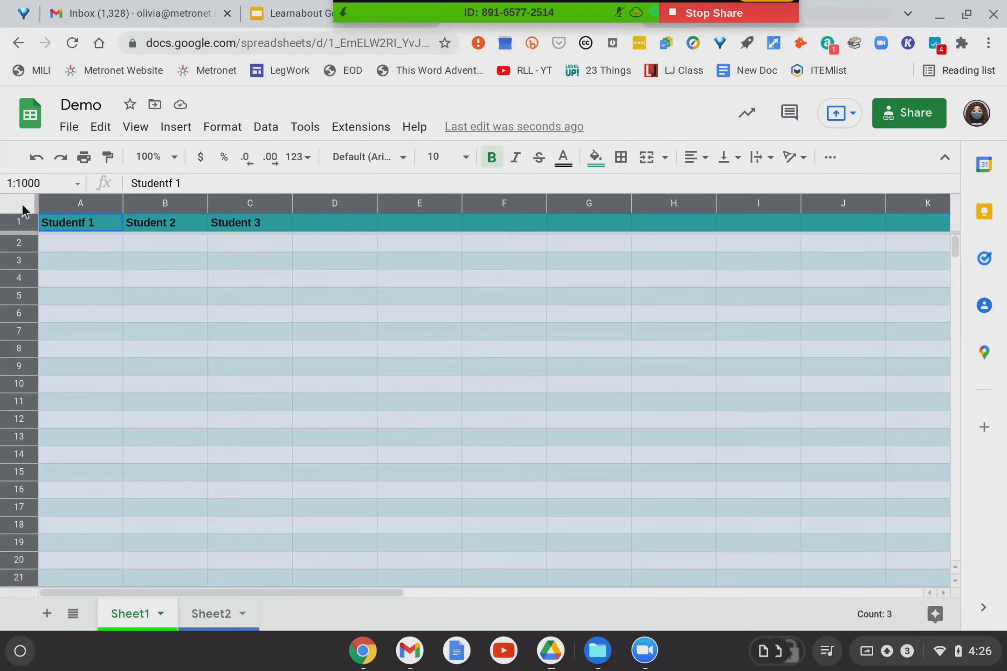
left_click(92, 250)
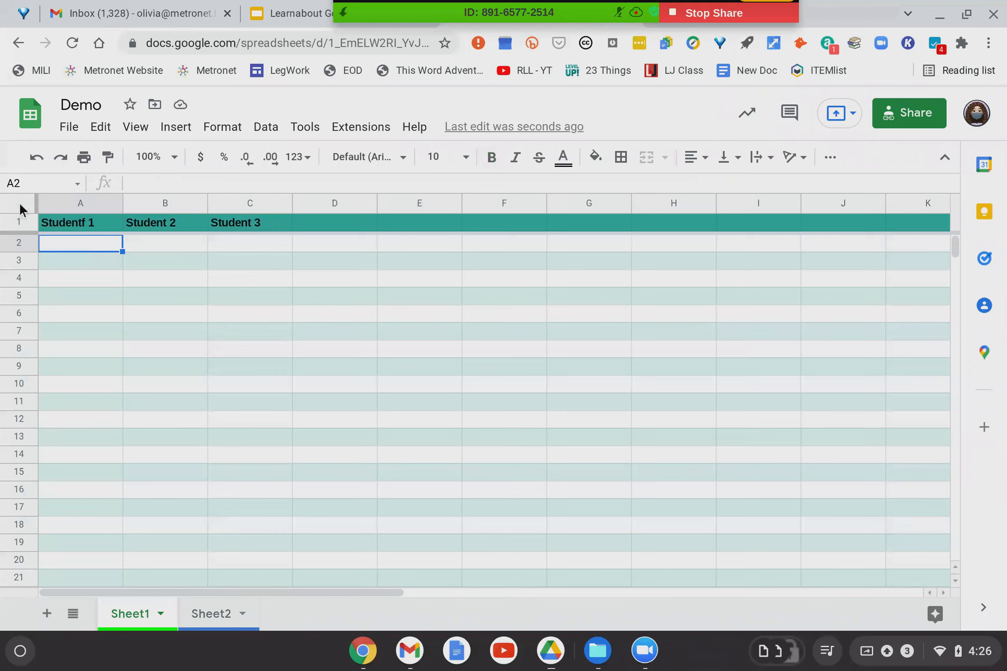
left_click(14, 246)
left_click_drag(14, 251, 12, 352)
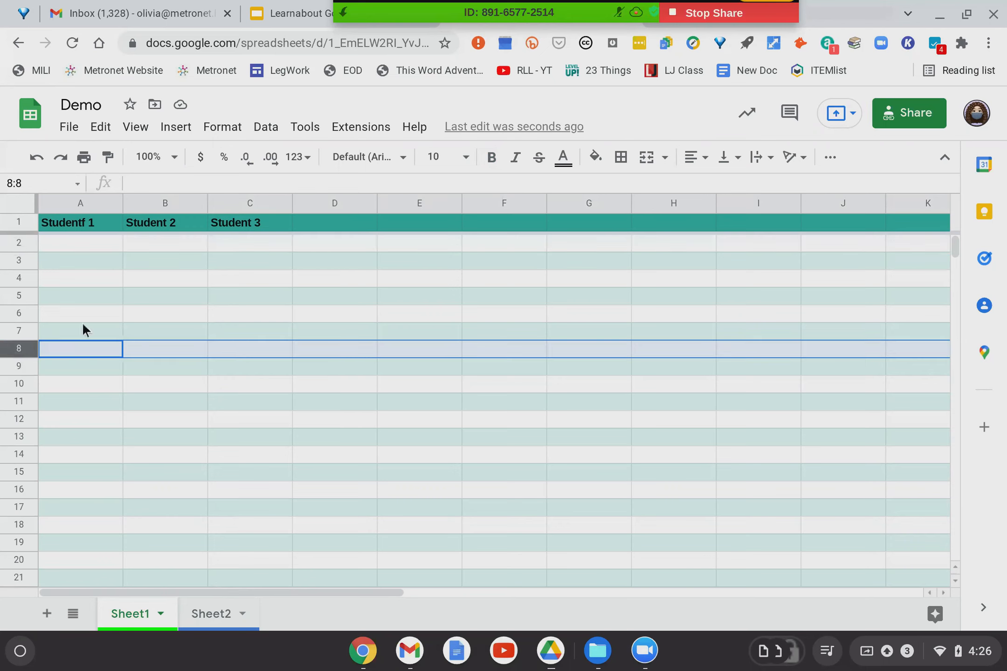
left_click(179, 203)
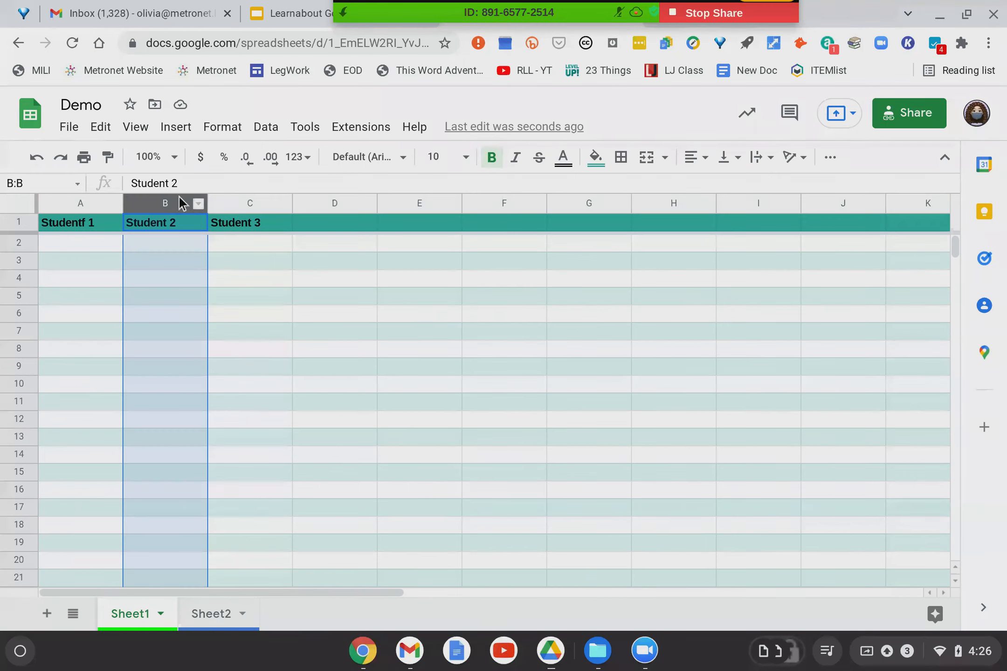
left_click(14, 206)
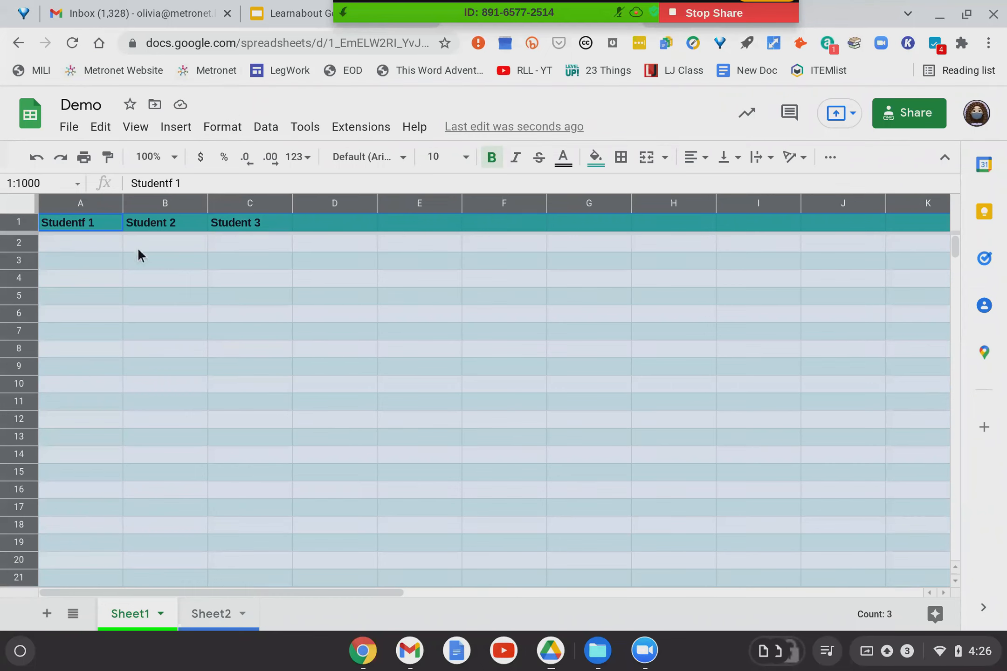
left_click(120, 249)
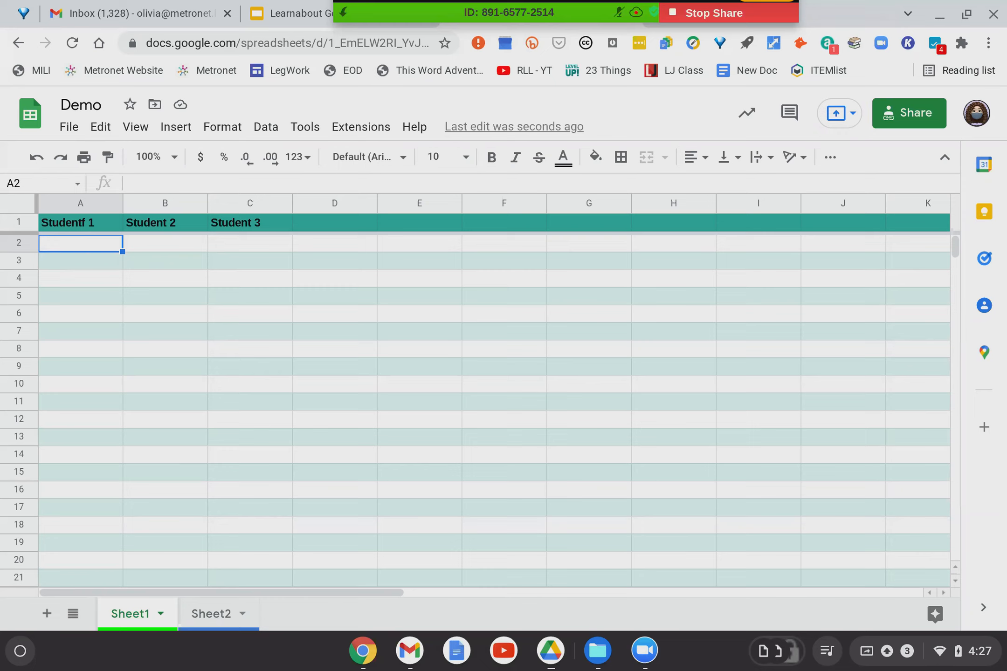
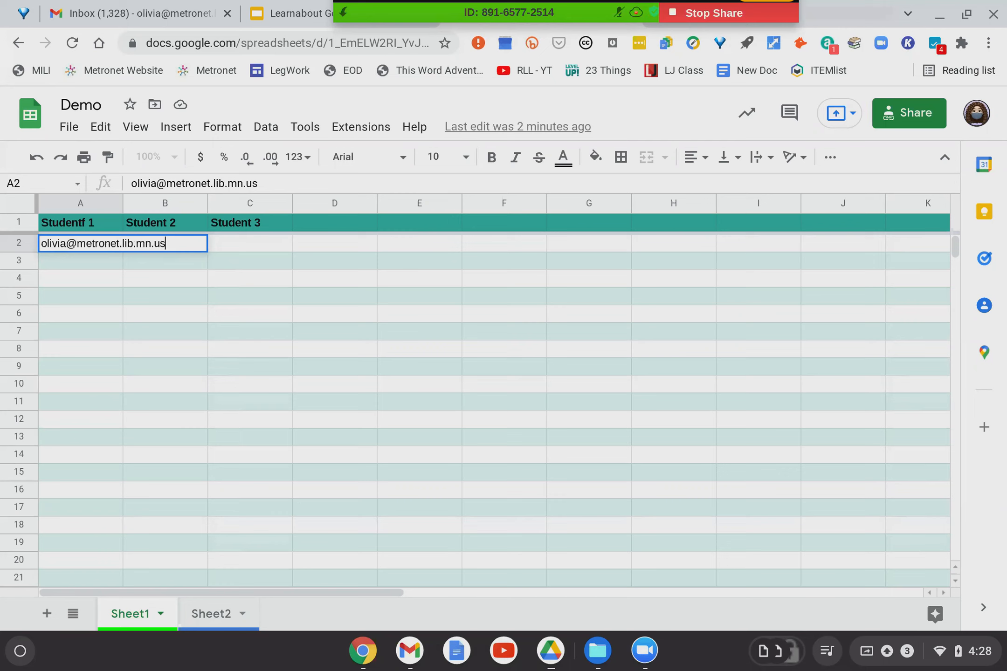
Type a contact's e-mail address into A2, correcting a typo, then reselect A2.
left_click(222, 261)
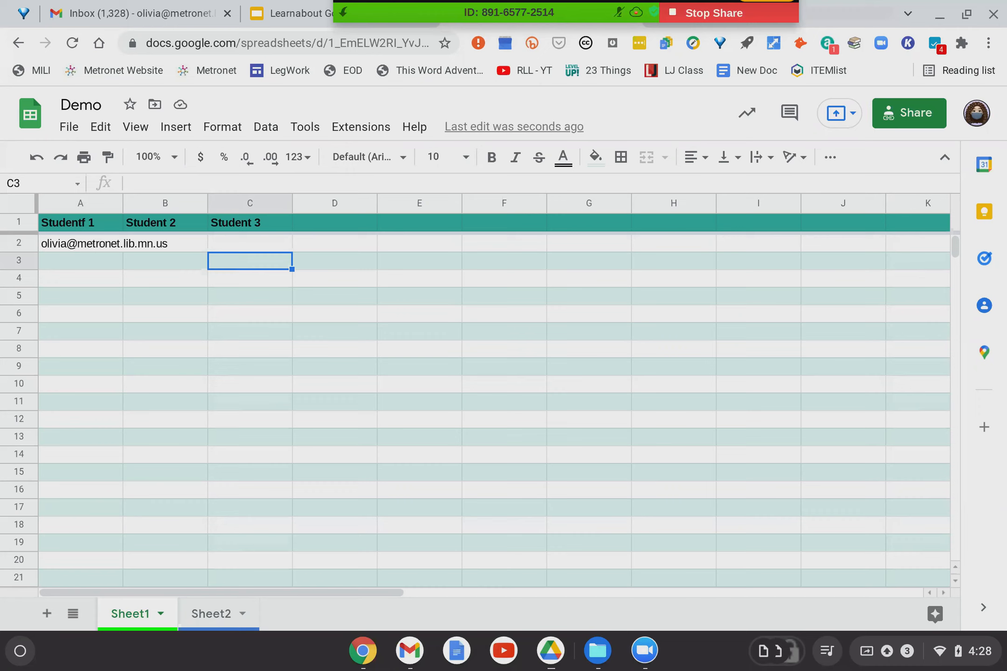
left_click(79, 244)
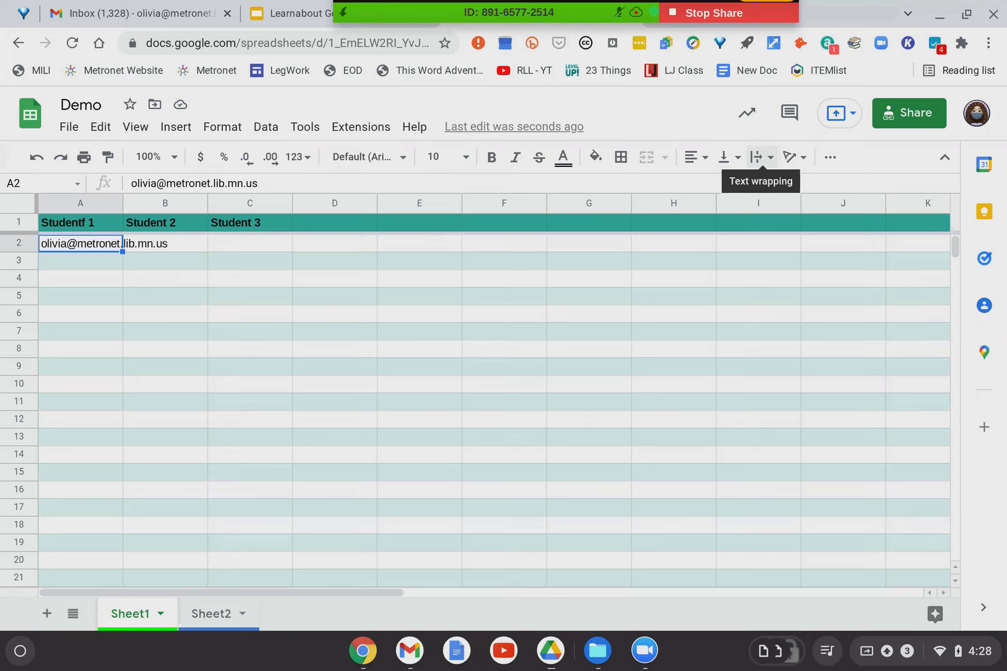
Try Wrap on the A2 e-mail, then switch its text wrapping to Clip.
left_click(767, 159)
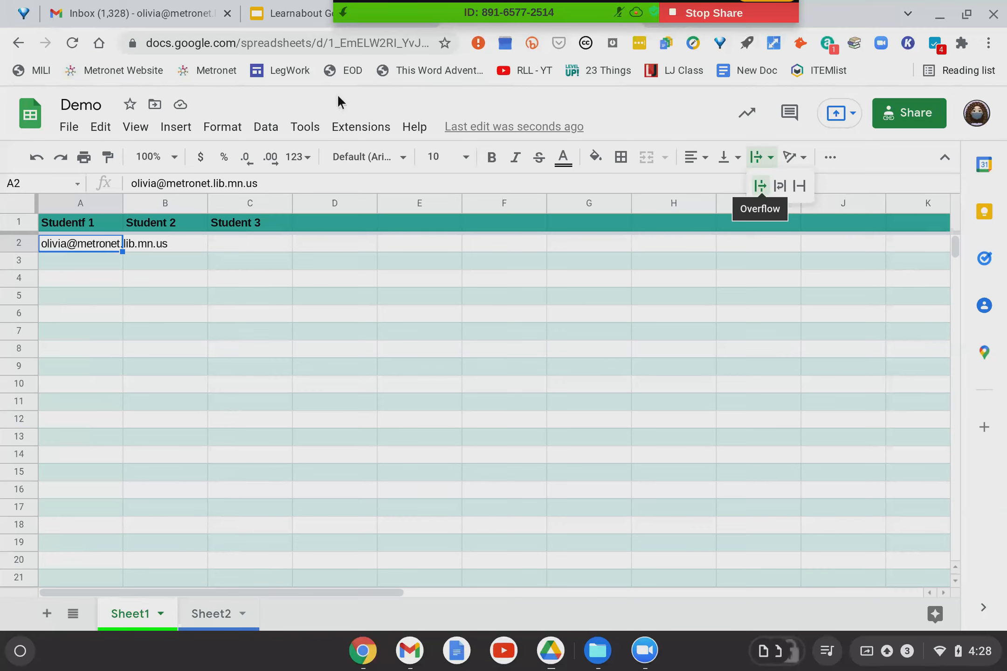
left_click(78, 246)
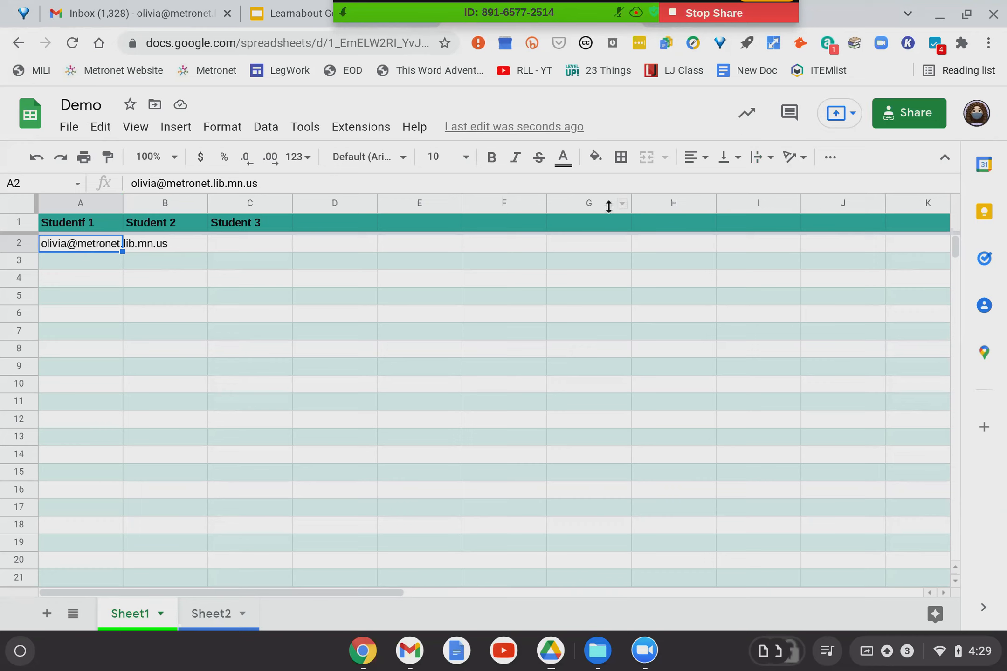
left_click(761, 166)
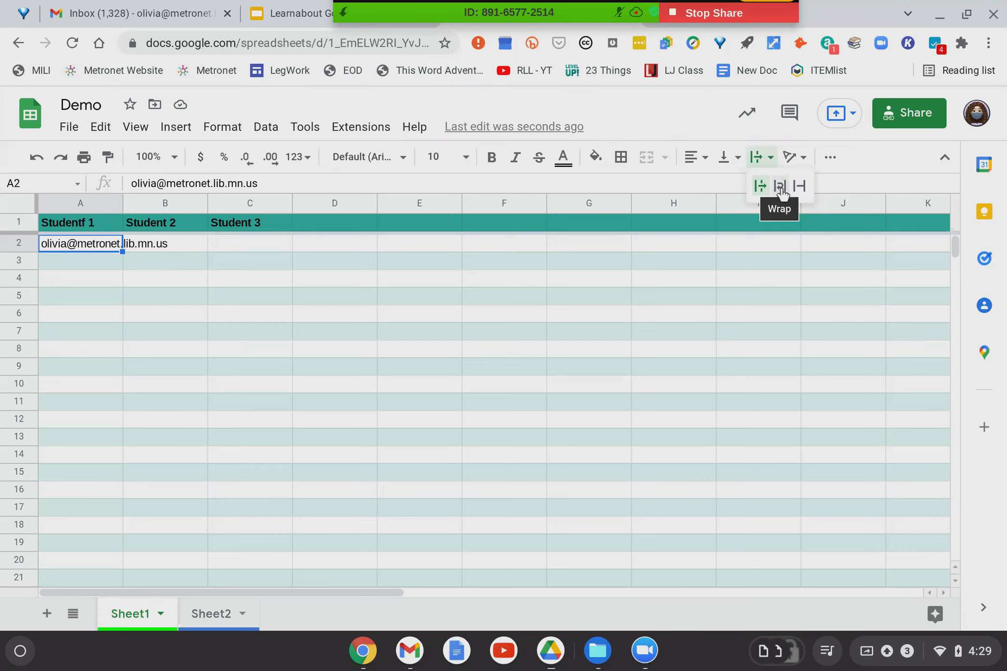
left_click(780, 186)
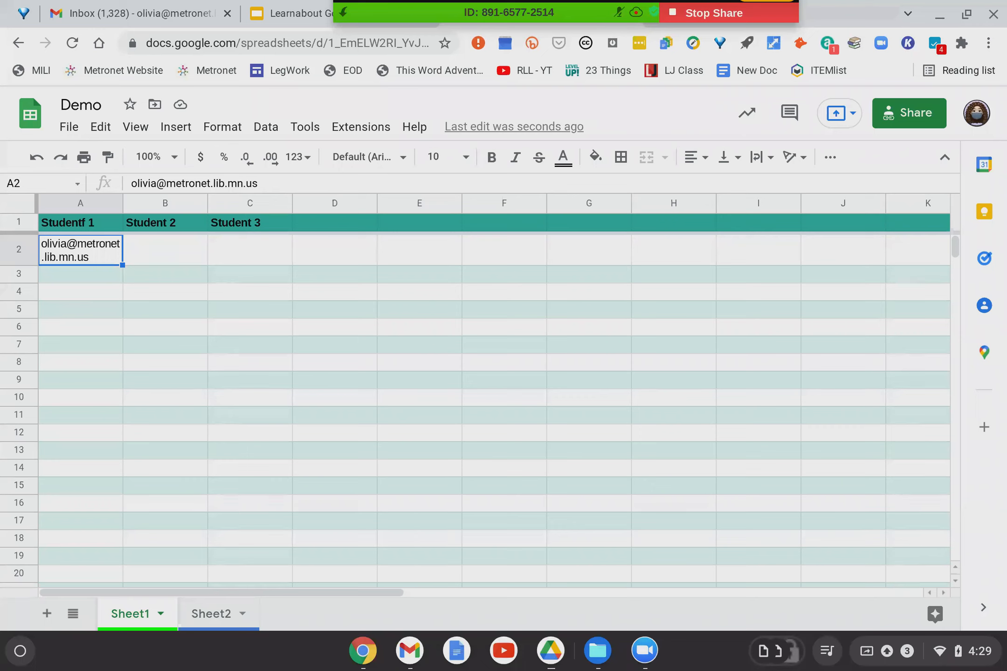
left_click(765, 157)
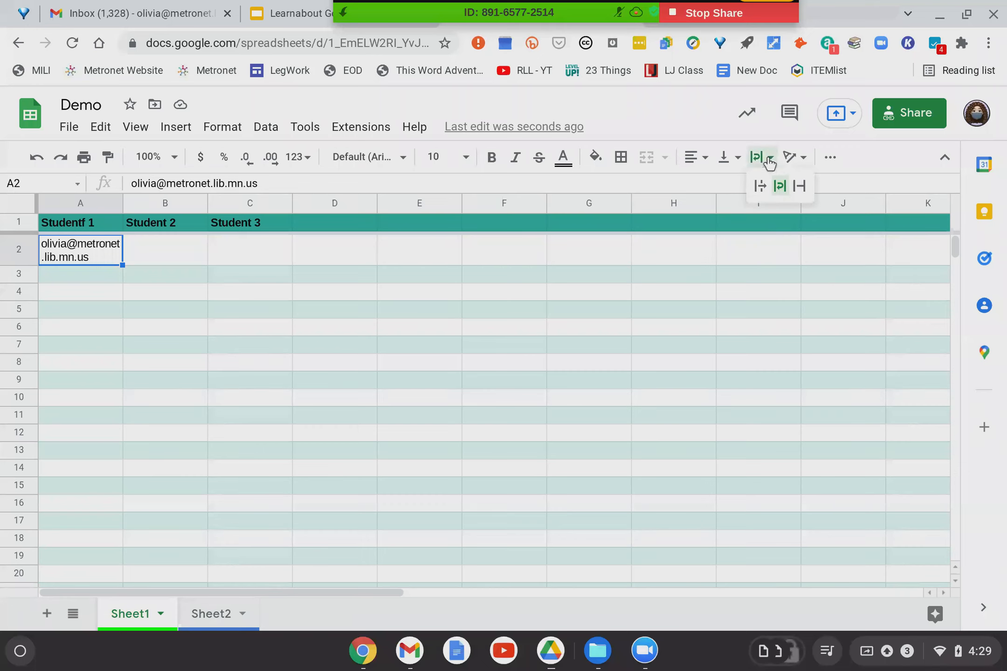
left_click(800, 187)
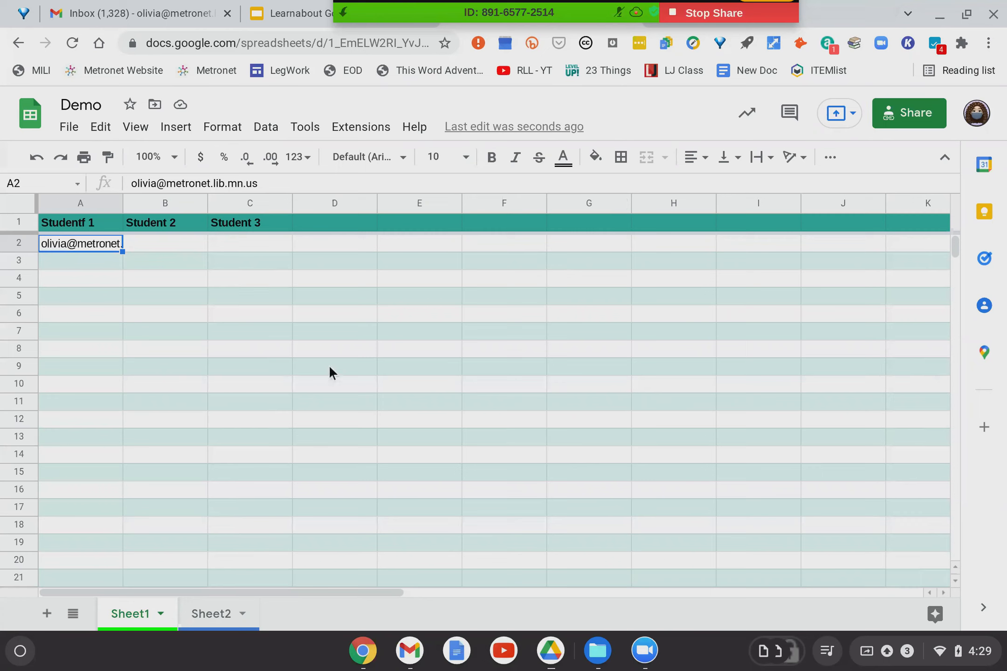
left_click(142, 267)
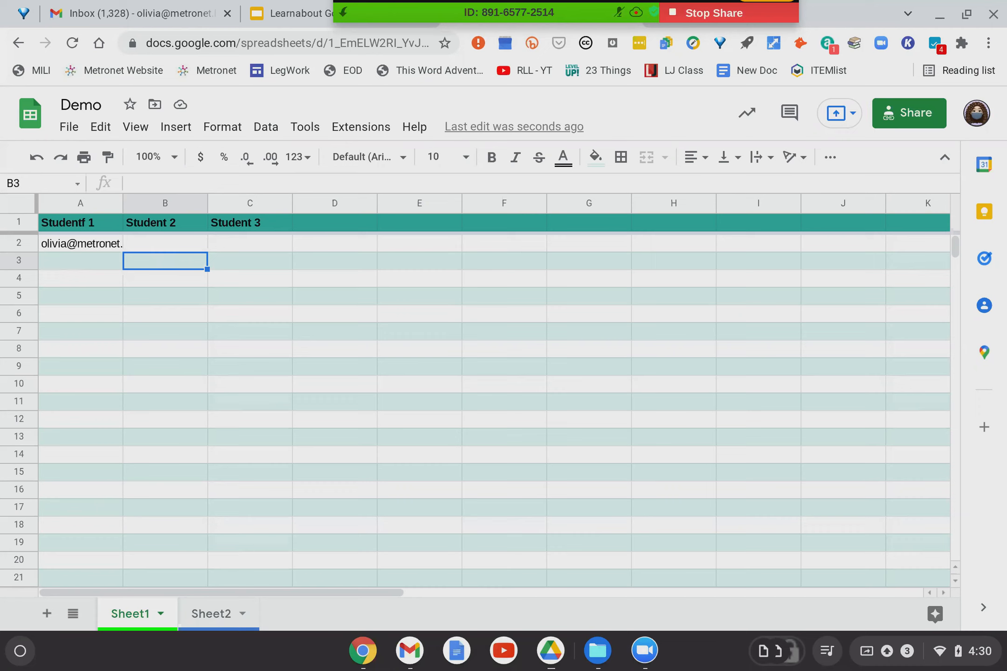
Auto-fit column A to the A2 e-mail, undoing and re-fitting after a manual widening.
left_click(74, 248)
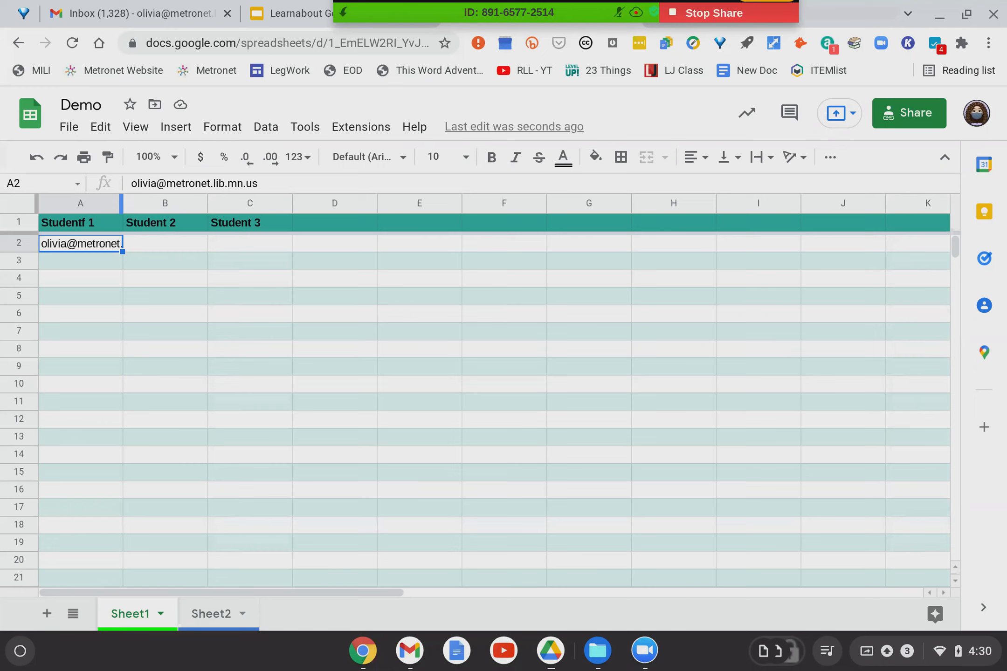
double_click(122, 201)
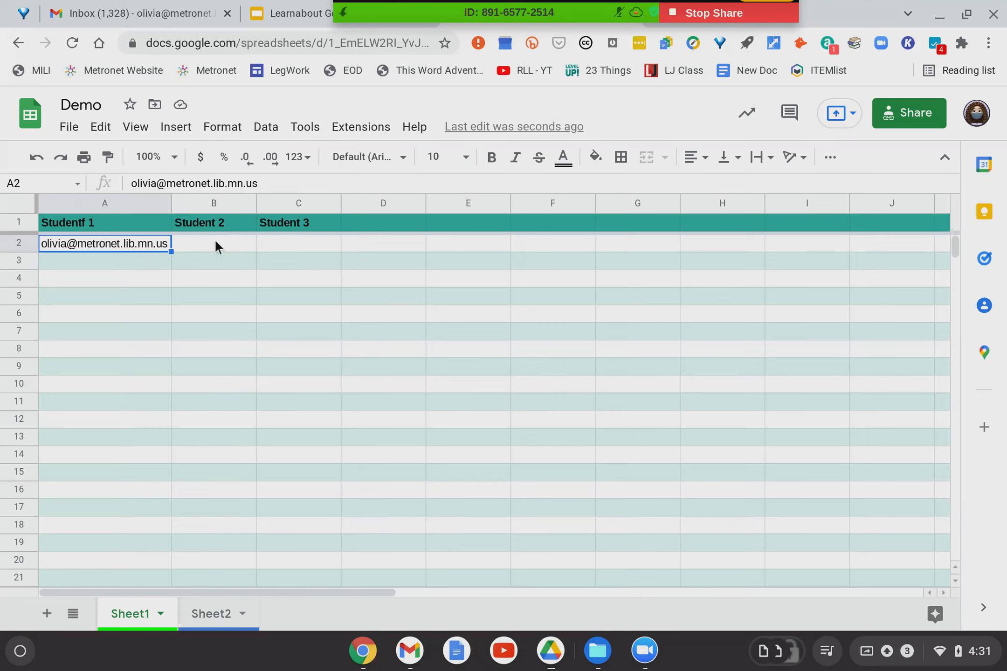
double_click(168, 200)
left_click(37, 160)
left_click_drag(171, 206, 230, 205)
double_click(228, 205)
left_click(107, 261)
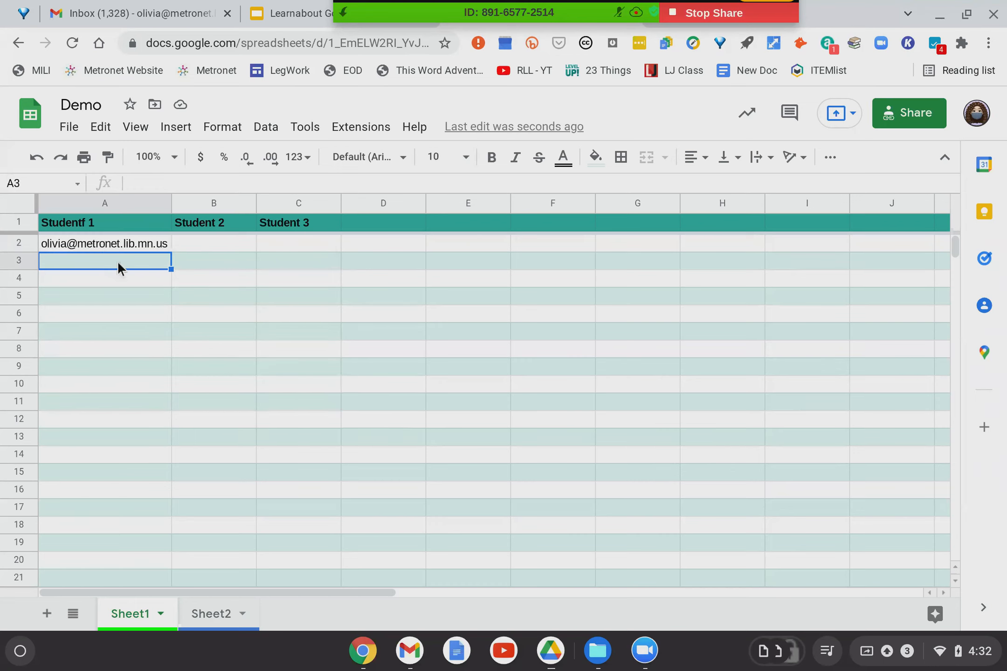
Enter the scores 12, 14 and 13 across A3:C3.
type("12")
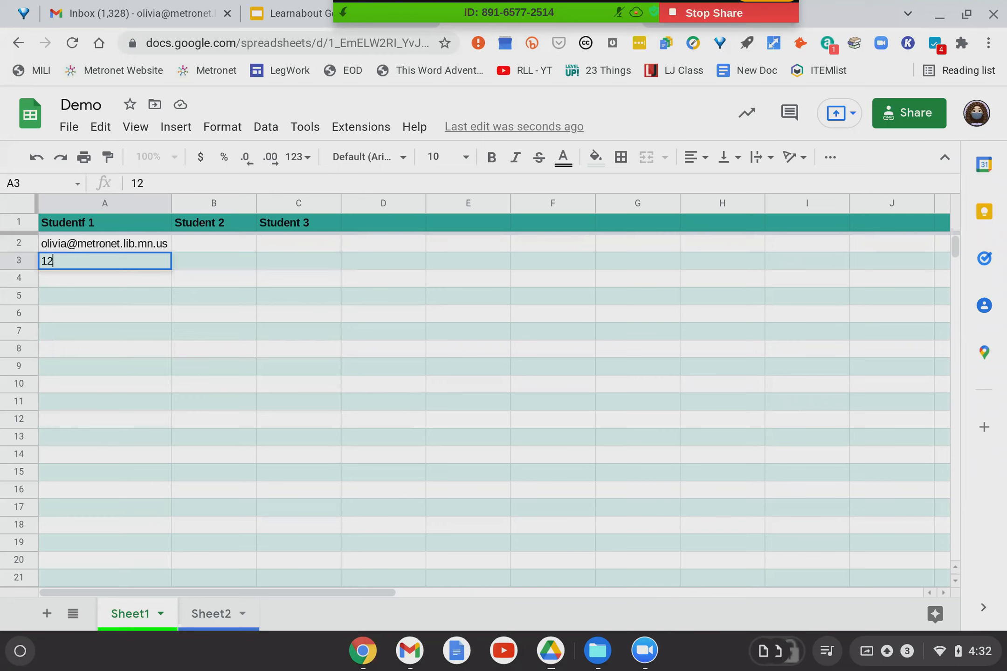
key("Tab")
type("14")
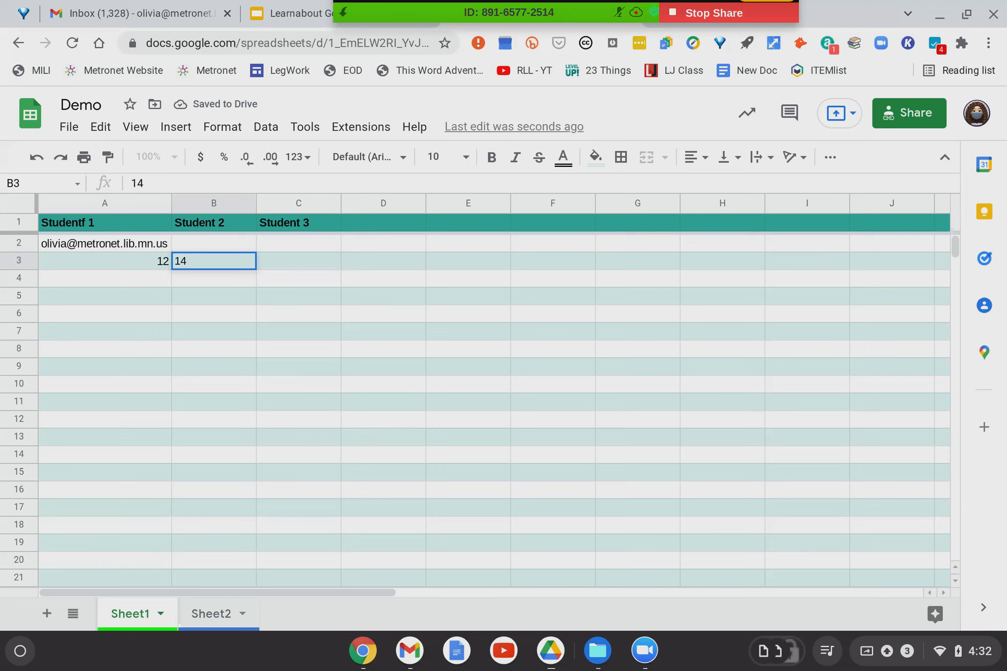
key("Tab")
type("13")
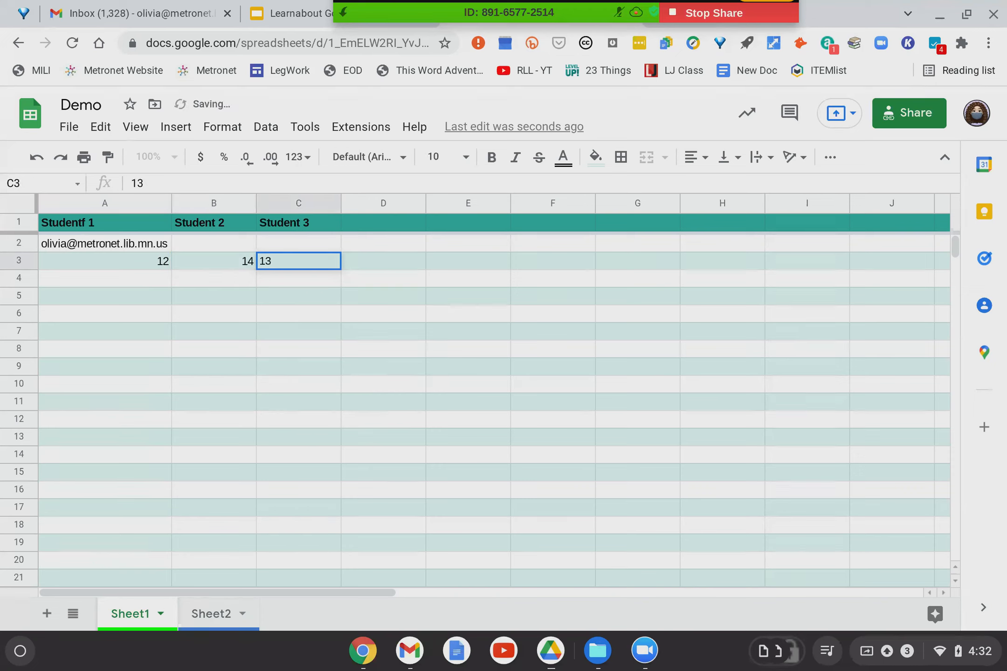
key("Tab")
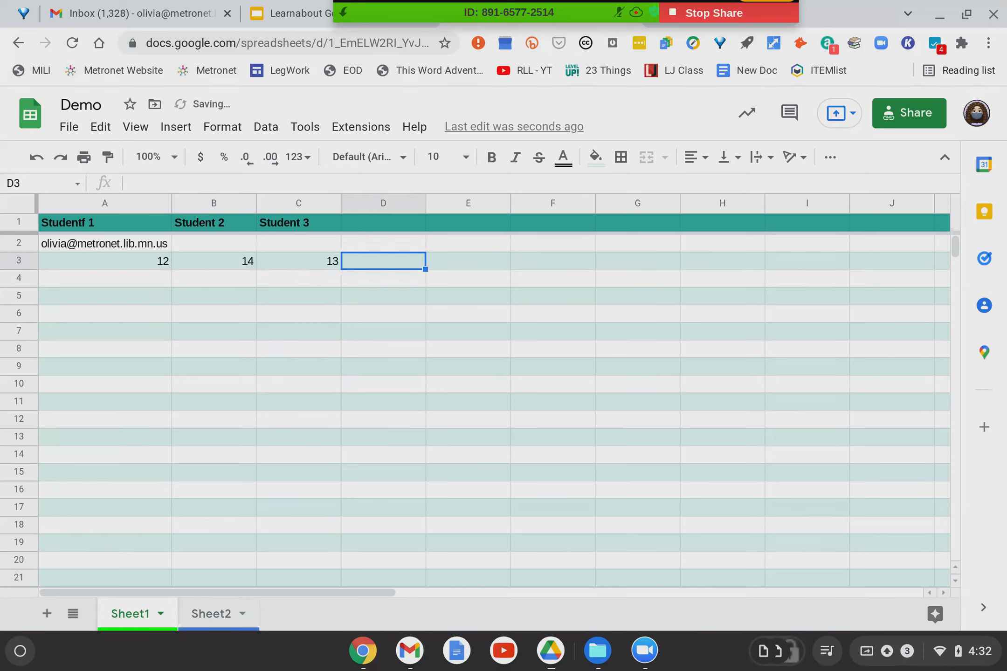
Fill A4:C4 with 100, 95 and 53, then return to the Learnabout Google Sheets slides.
key("Down")
key("Left")
key("Left")
key("Left")
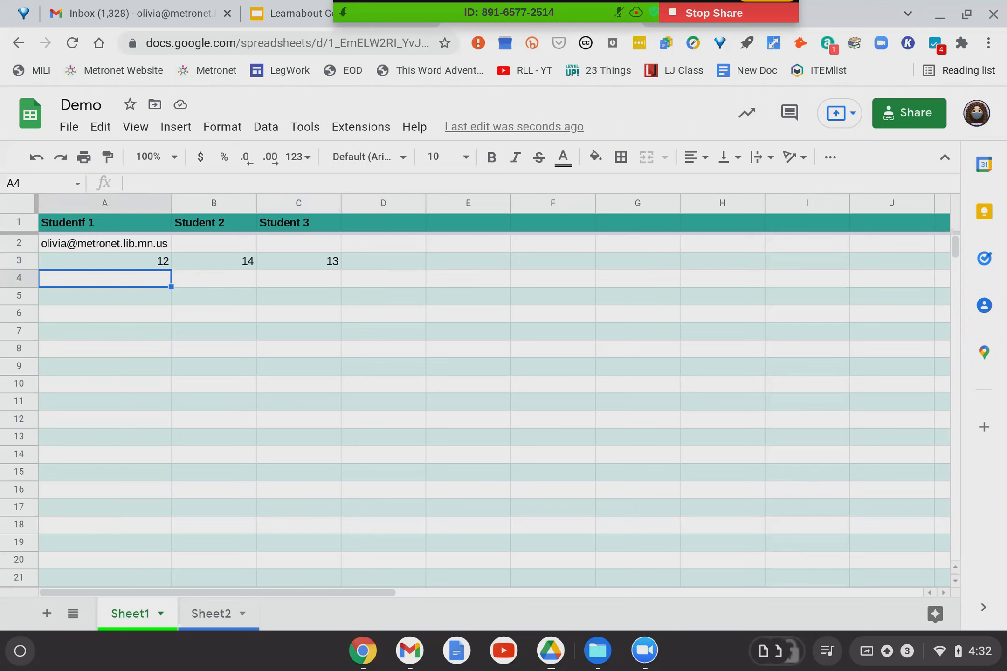
type("100")
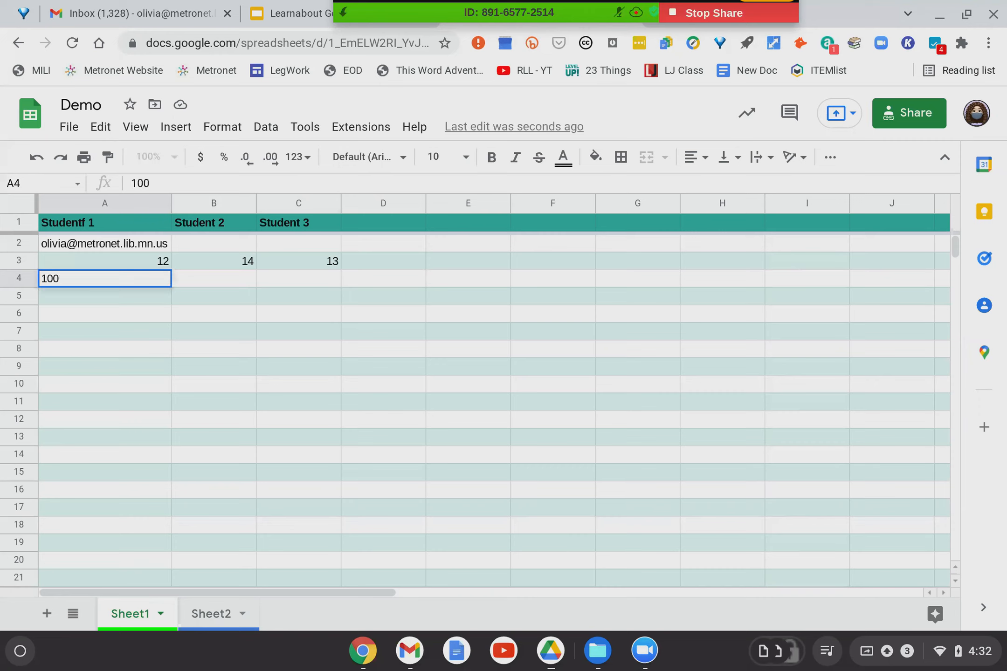
key("Tab")
type("95")
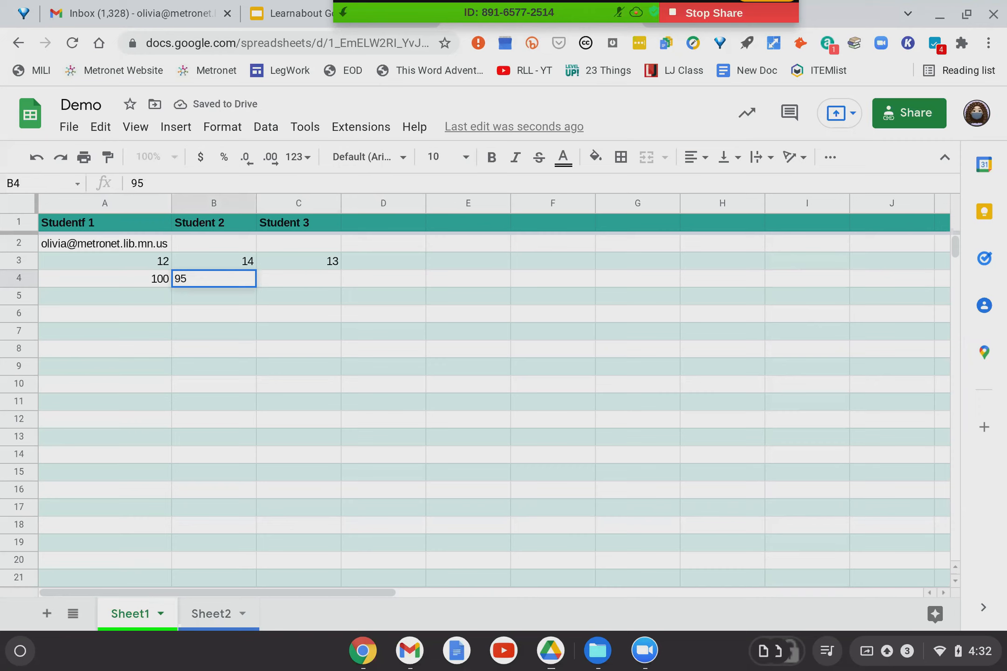
key("Tab")
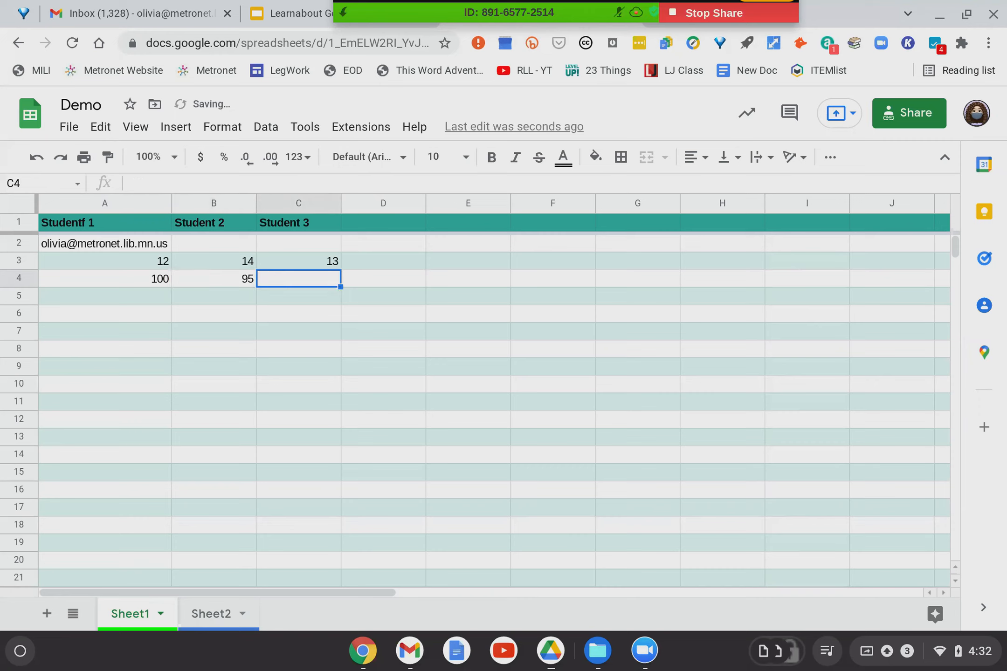
type("53")
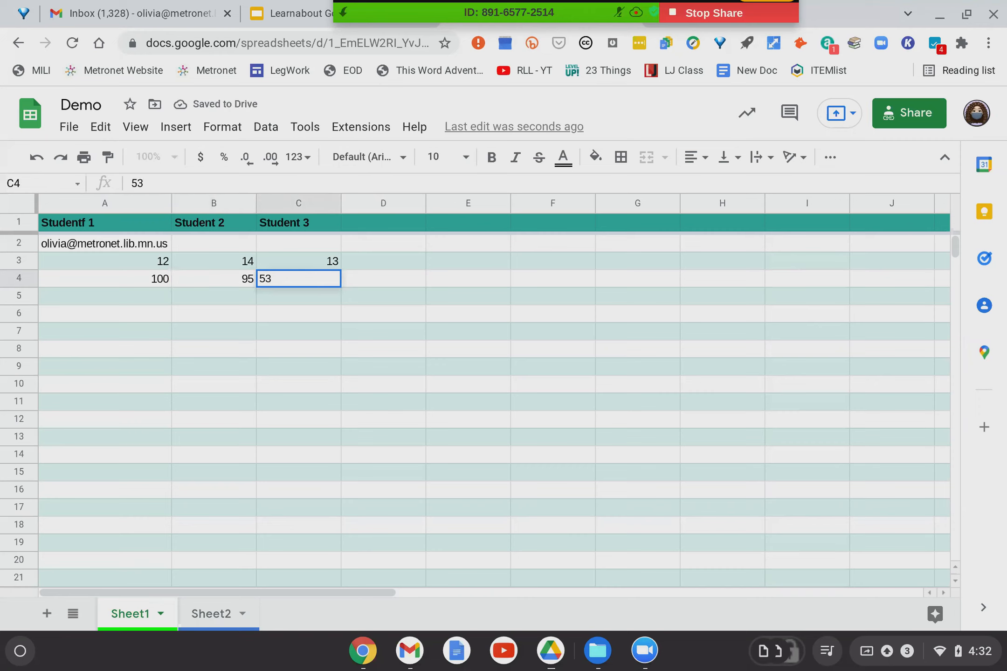
key("Tab")
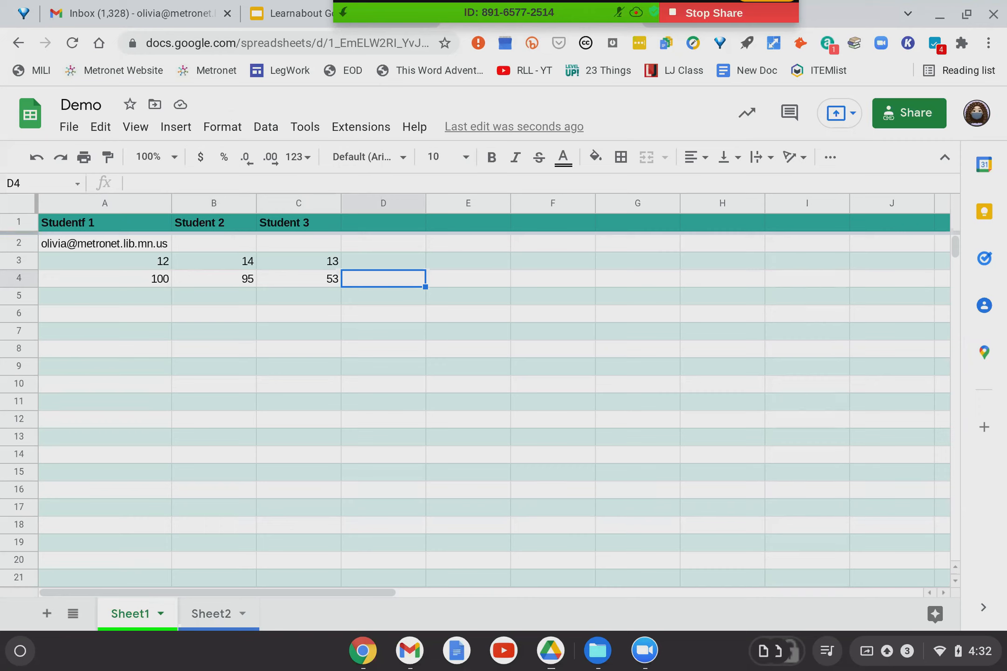
left_click(279, 12)
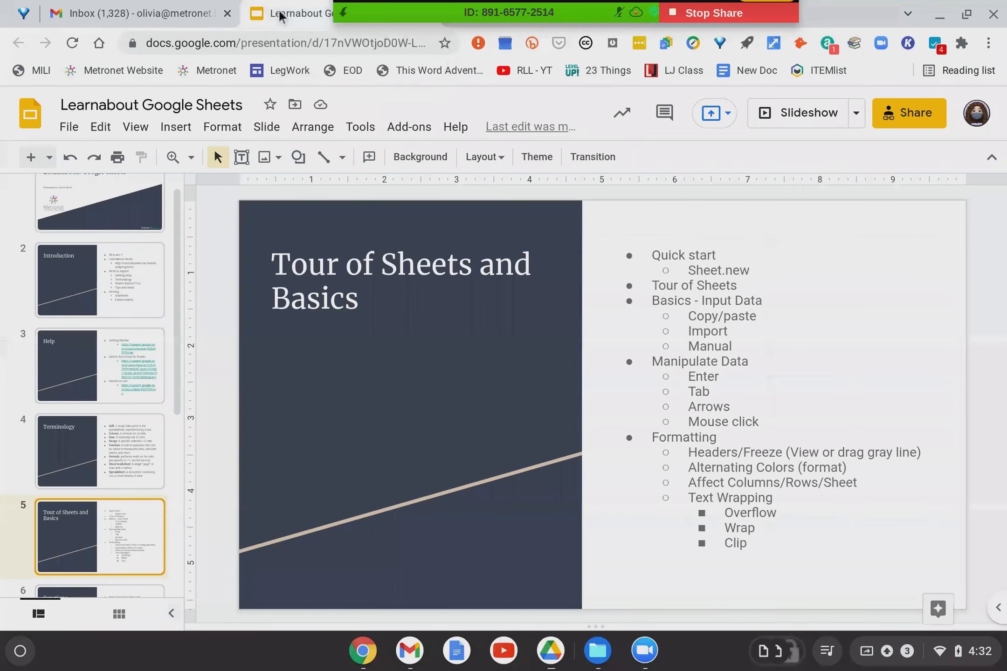
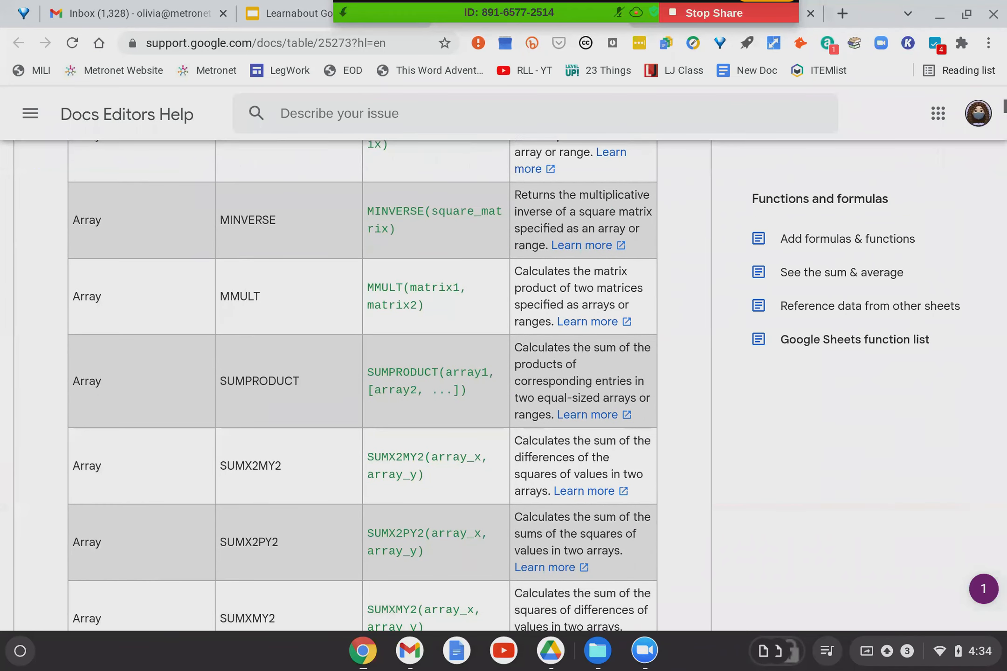
Scroll through the function table and back up to the Array functions at the top.
scroll(99, 309, "up", 6)
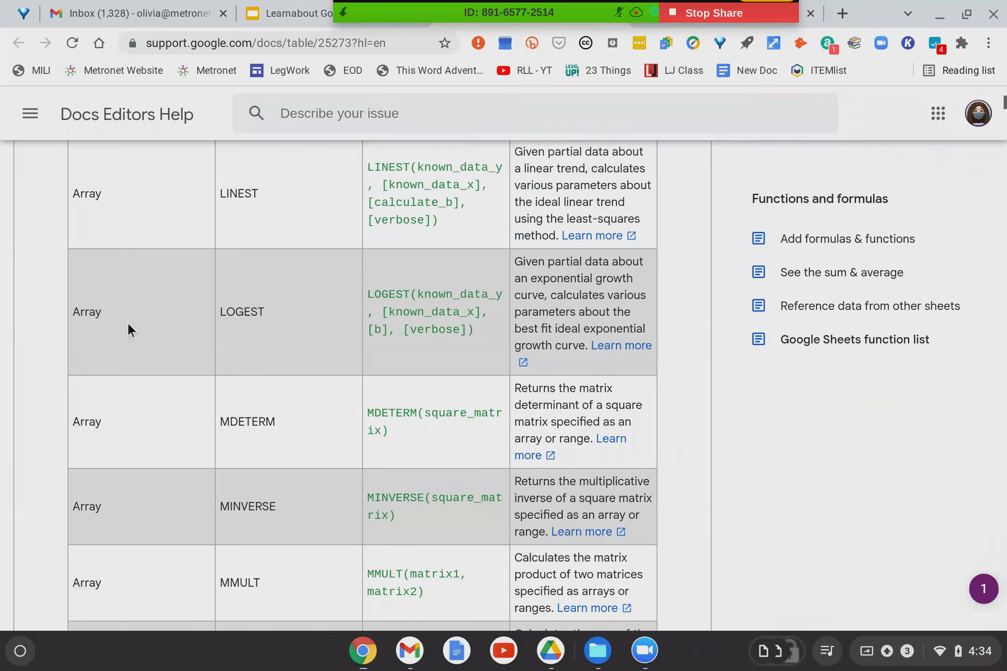
scroll(127, 321, "up", 10)
scroll(336, 295, "down", 1)
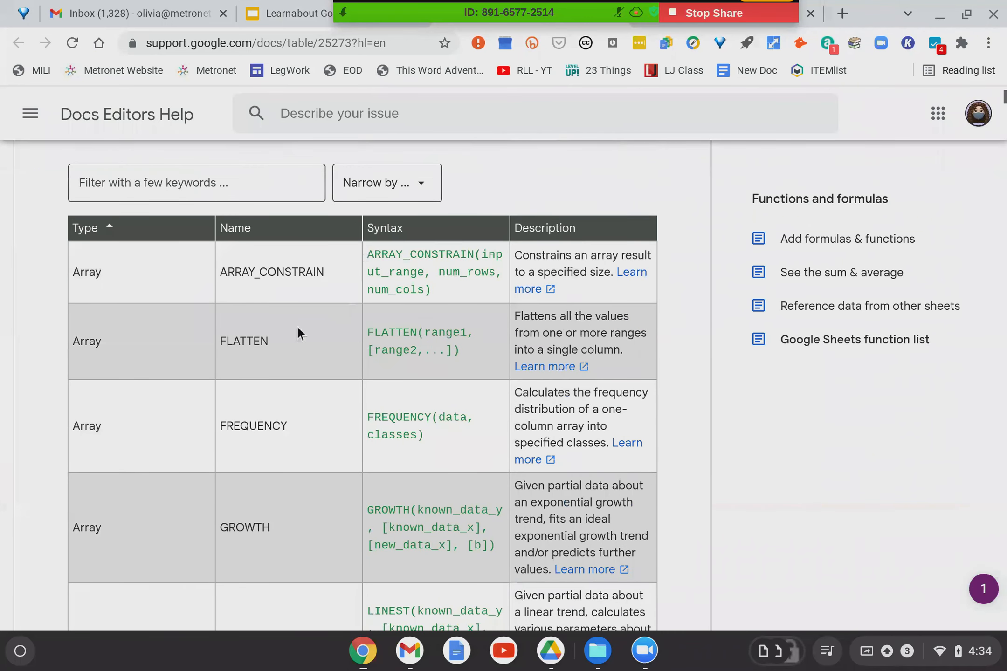
scroll(298, 400, "down", 12)
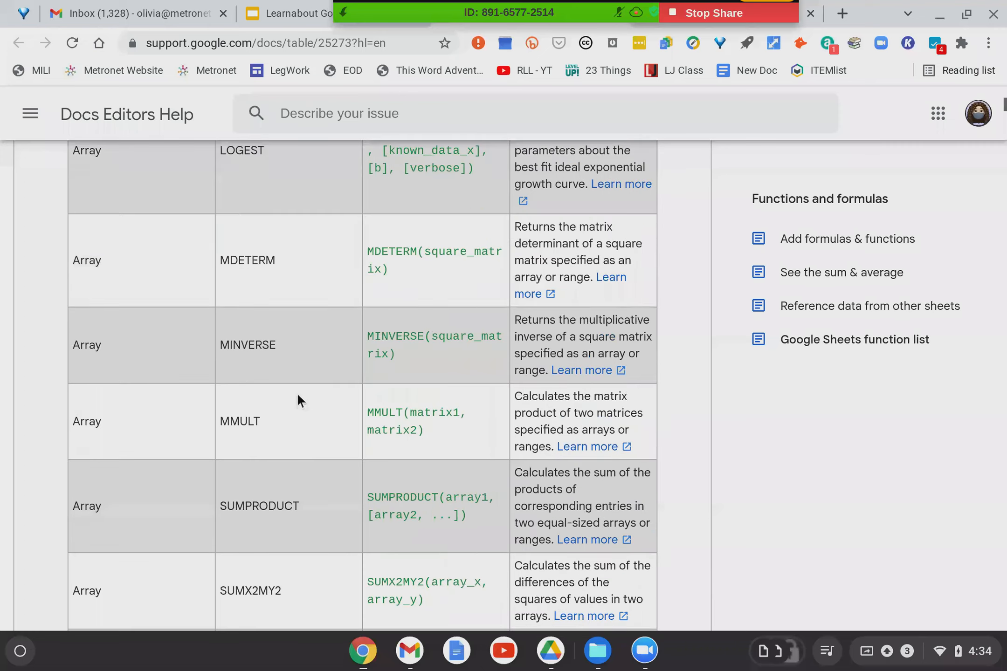
scroll(296, 400, "down", 14)
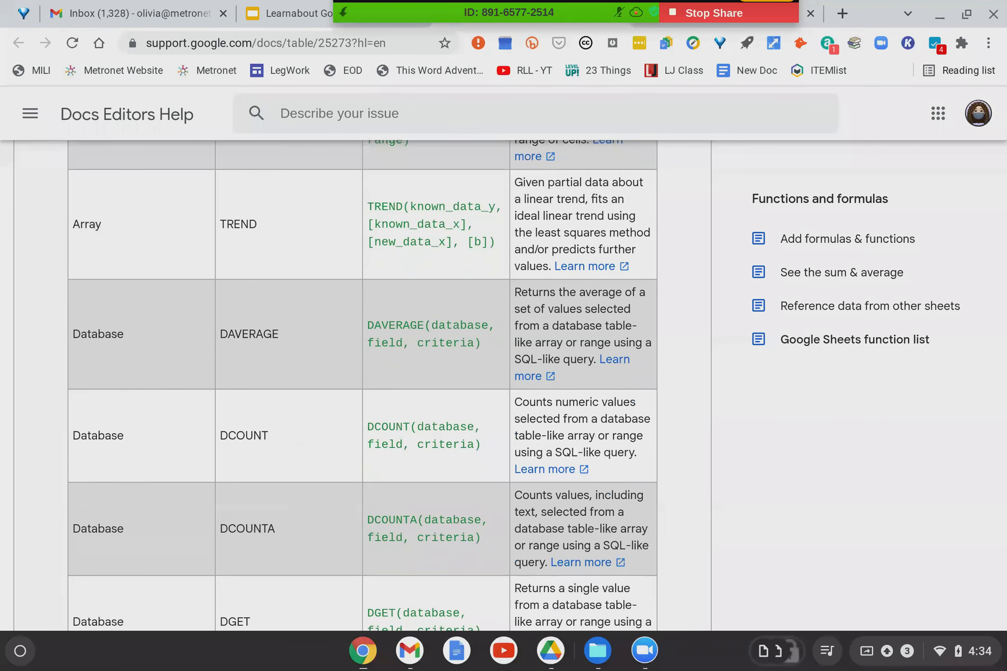
scroll(118, 331, "up", 20)
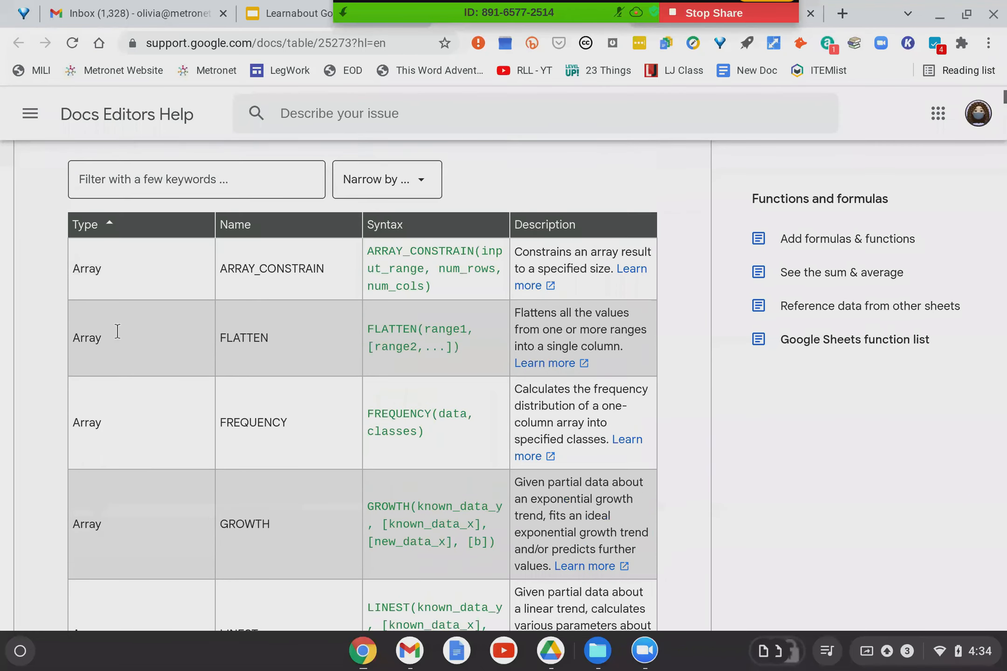
Filter the function list with the keyword 'google' and scroll through the matches.
left_click(128, 469)
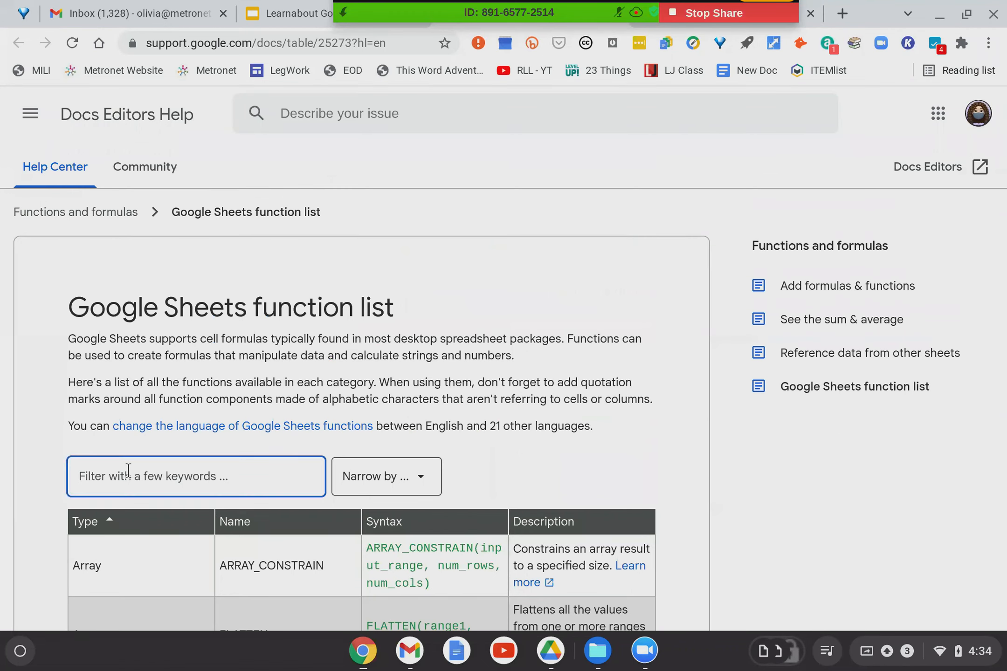
type("google")
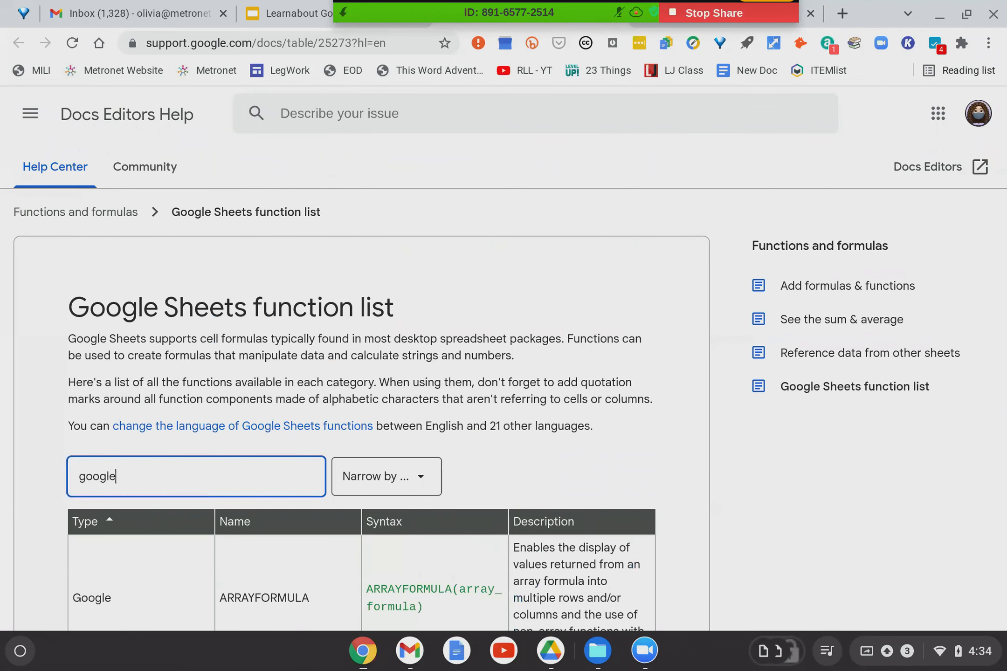
scroll(183, 496, "down", 5)
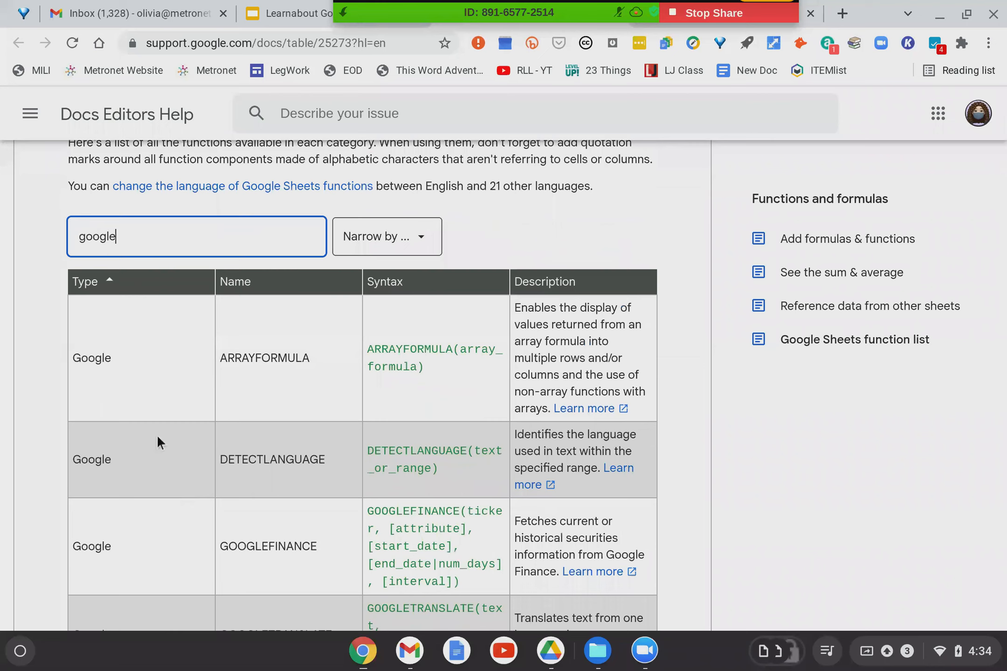
scroll(157, 435, "down", 2)
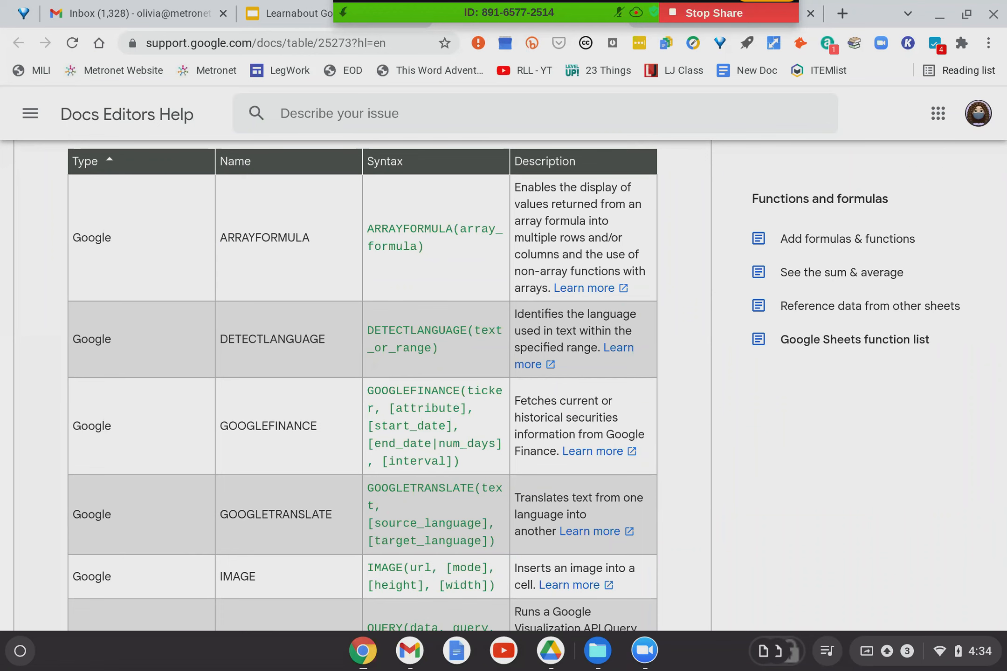
Review the filtered results, then return to the Learnabout Google Sheets presentation.
scroll(305, 378, "up", 5)
scroll(304, 378, "up", 2)
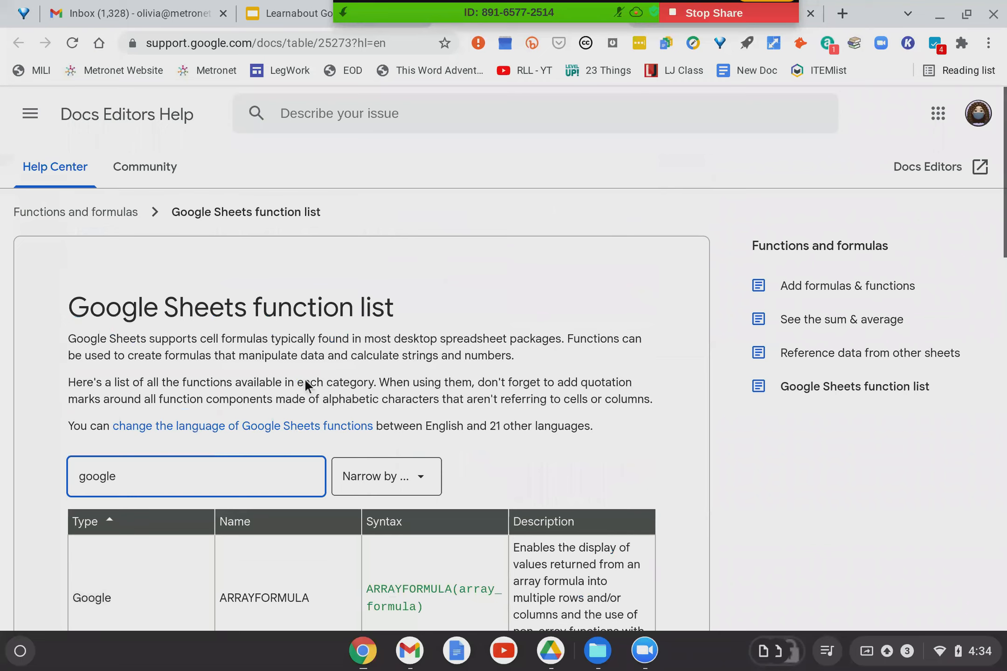
scroll(305, 378, "down", 5)
left_click(300, 12)
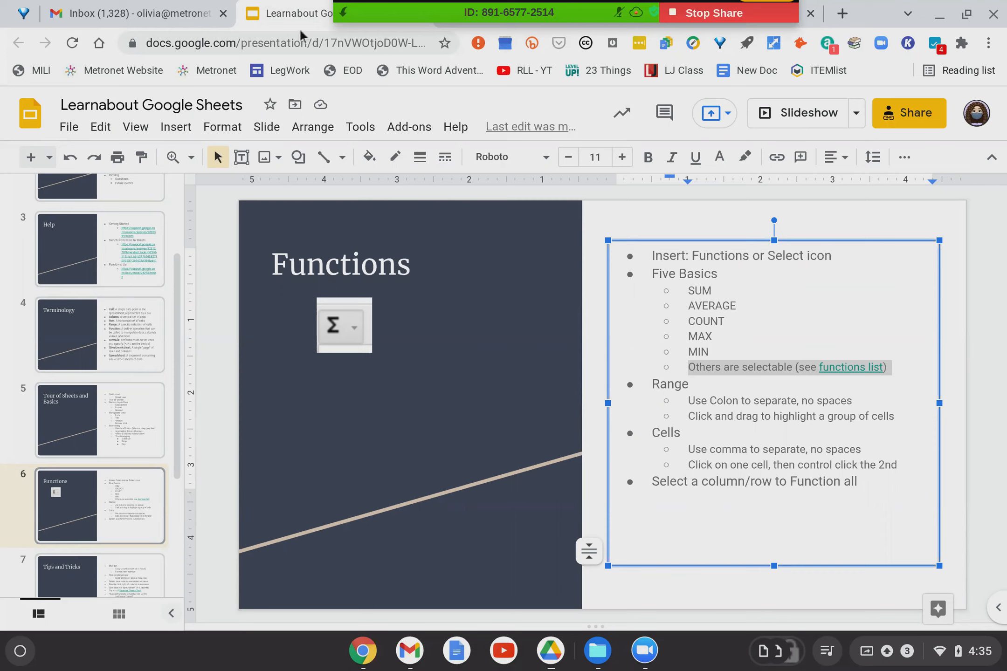
Deselect the Functions slide's text and switch to the Demo spreadsheet.
left_click(730, 406)
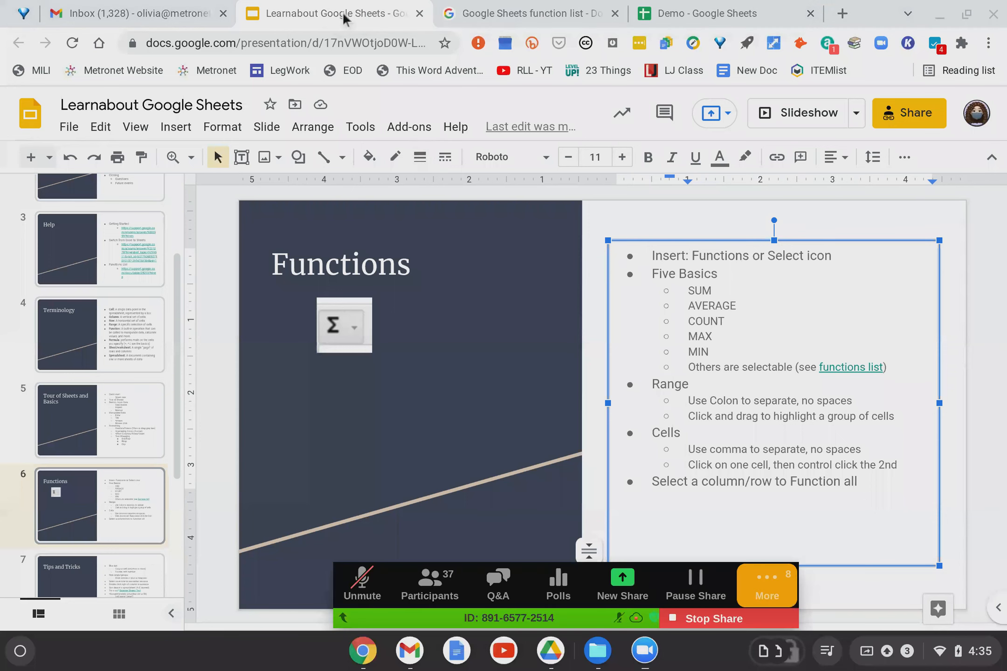
left_click(719, 16)
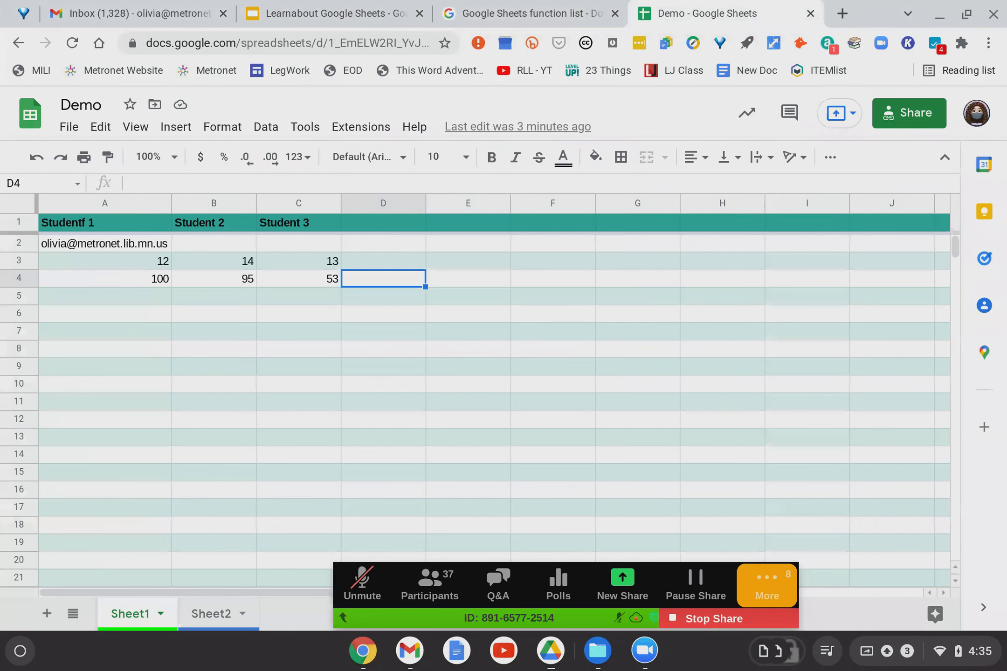
Move Demo into its own window, select D3, and bring up the toolbar's Functions list.
key("alt+w")
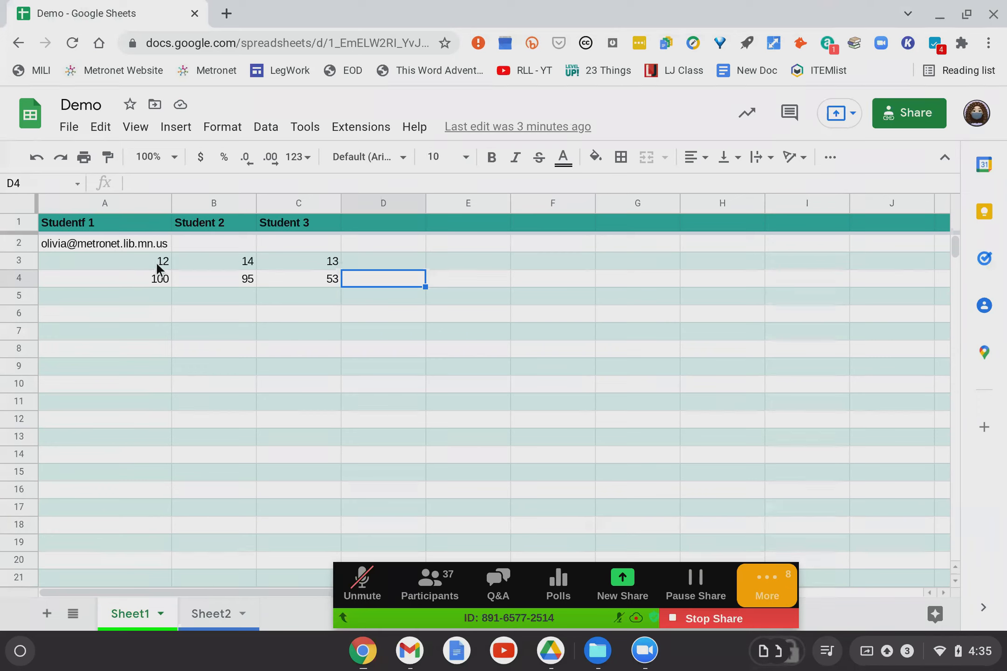
left_click(380, 268)
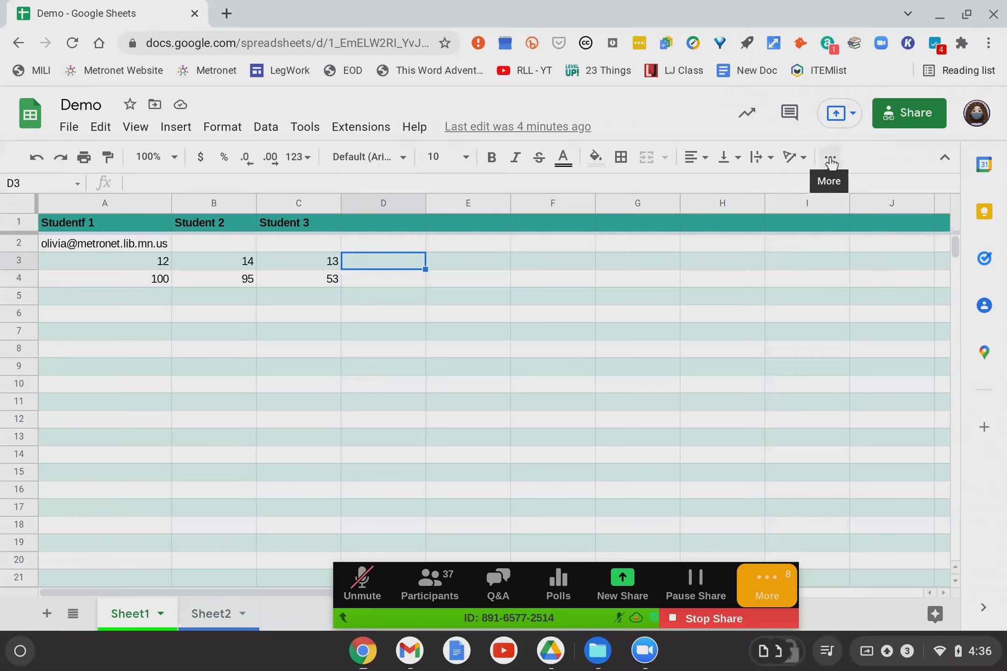
left_click(830, 160)
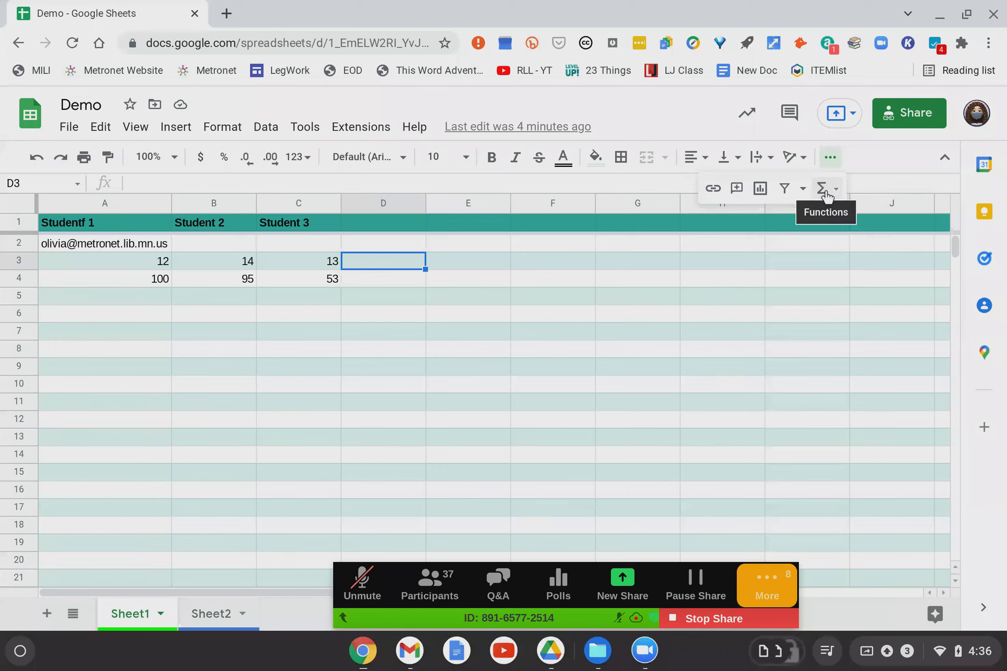
left_click(827, 191)
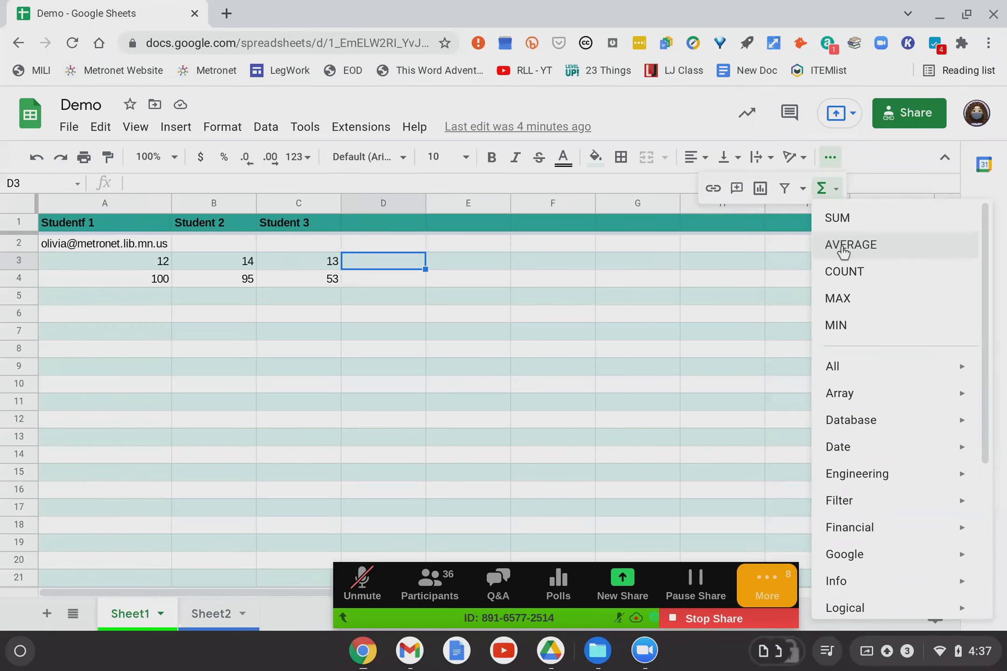
Enter =AVERAGE(A3:C3) in D3, check its result of 13, then undo it.
left_click(844, 251)
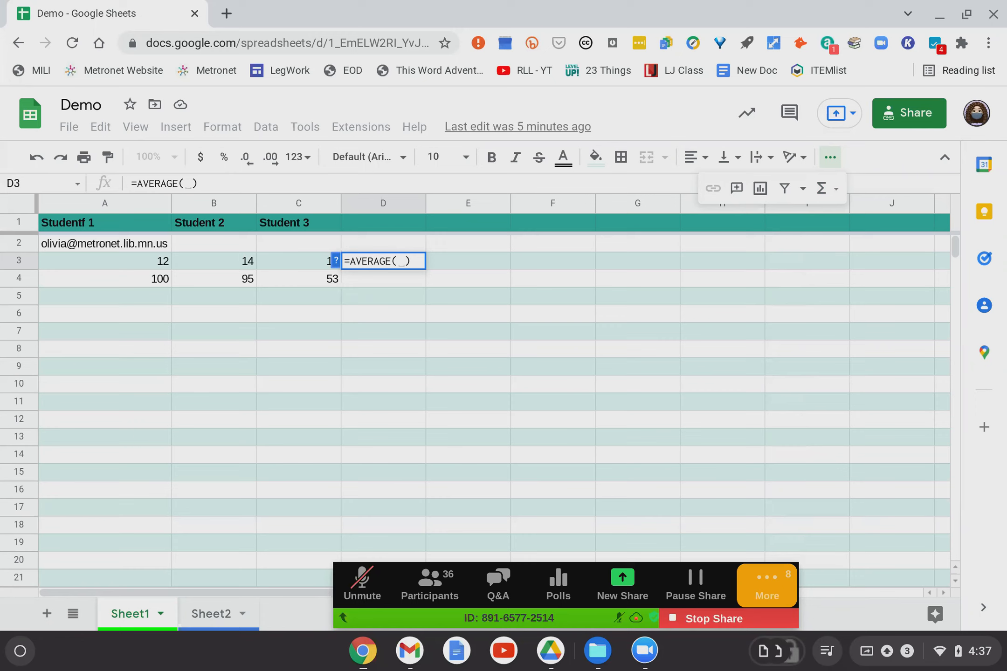
left_click(147, 264)
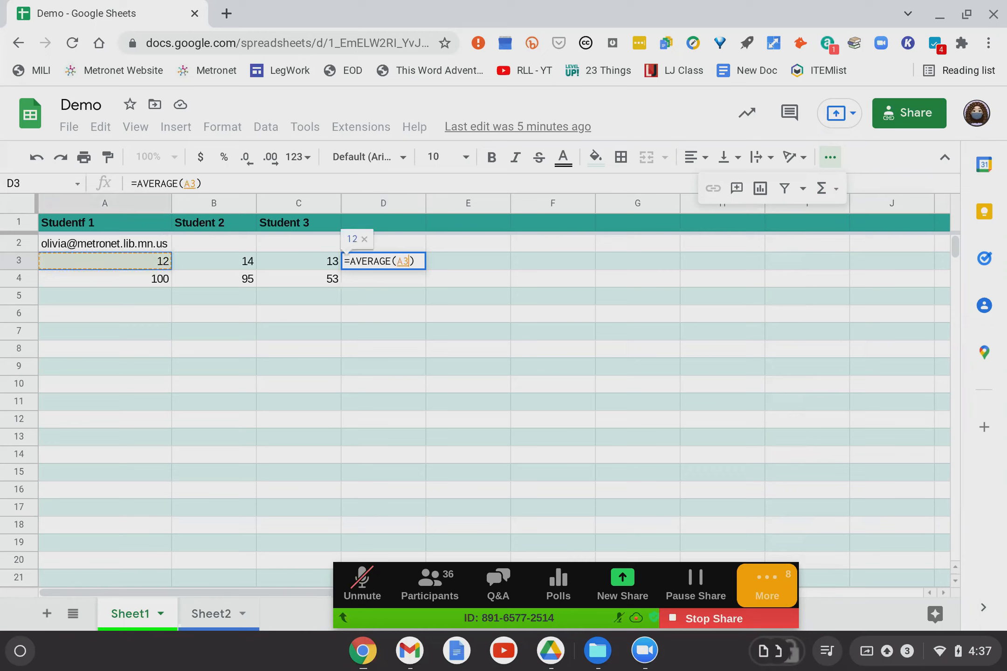
left_click_drag(170, 263, 300, 268)
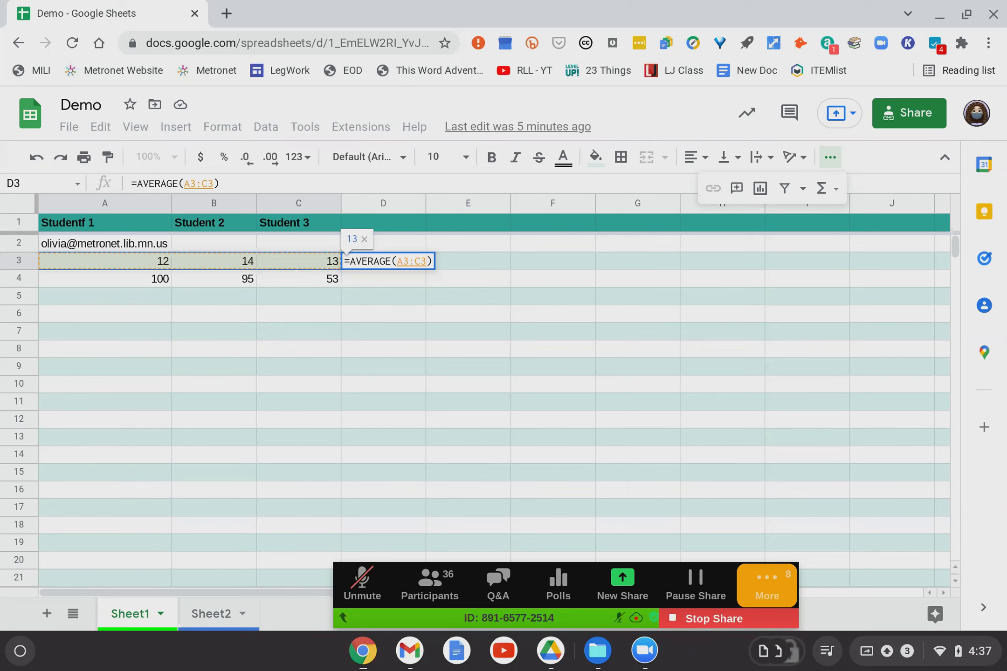
key("Return")
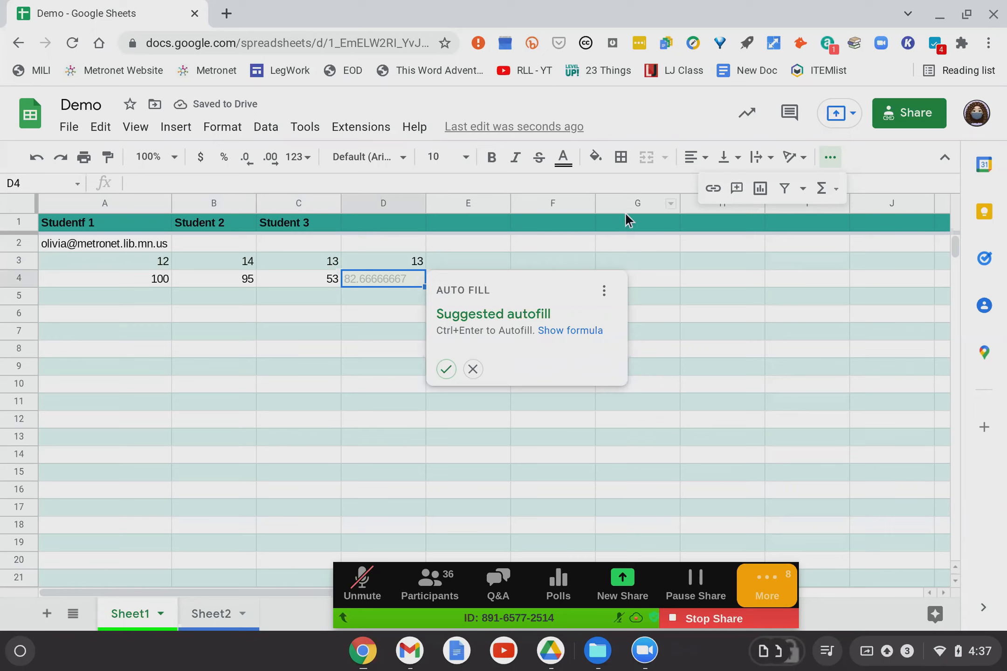
left_click(454, 267)
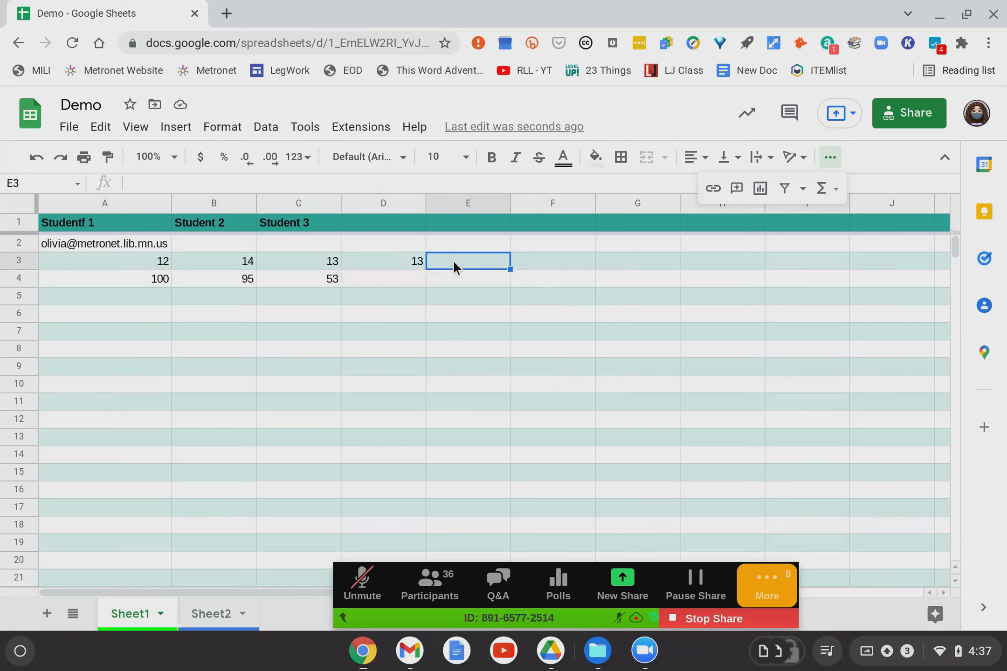
left_click(412, 261)
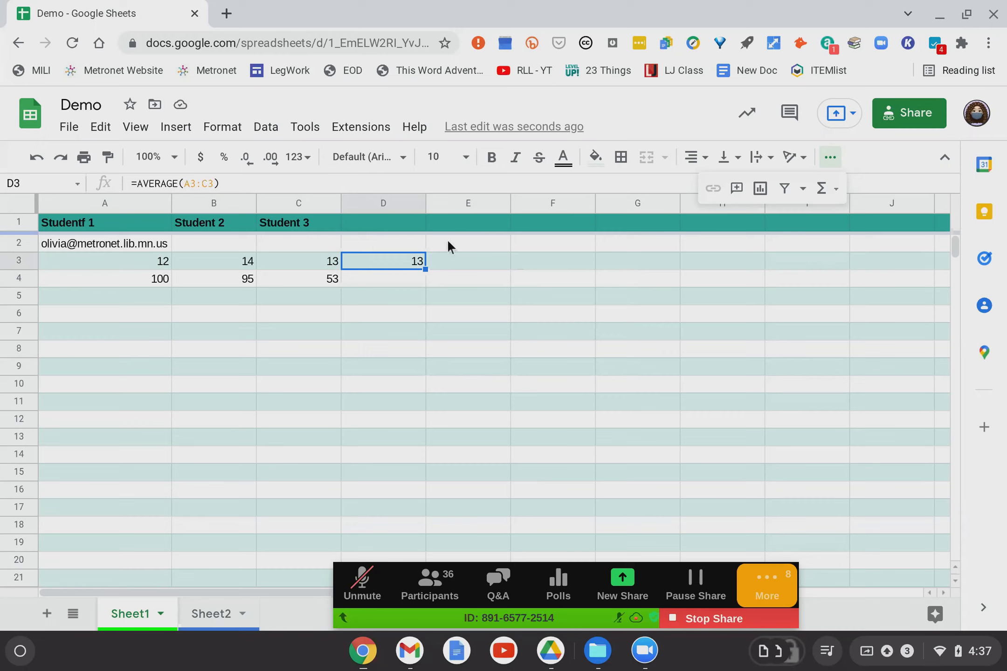
left_click(36, 158)
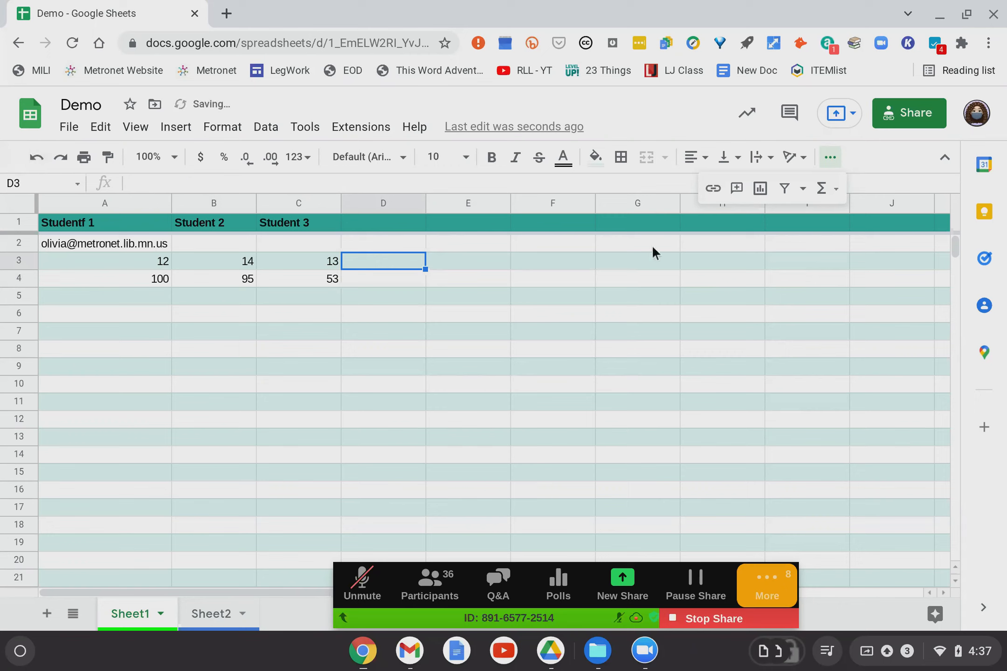
Enter =SUM(A3:C3) in D3 to get 39, then select D4.
left_click(822, 188)
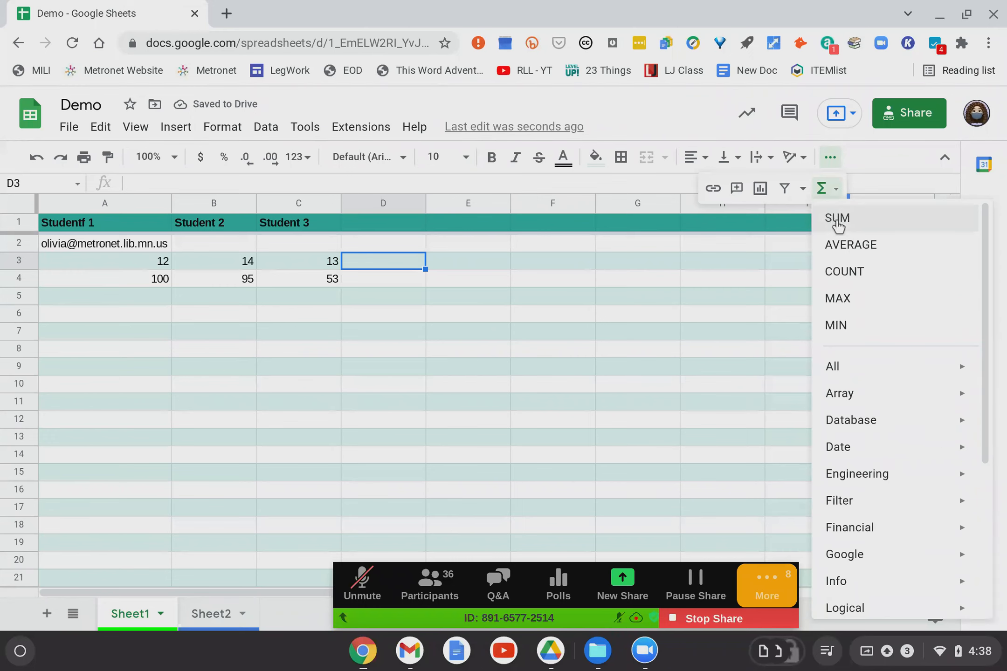
left_click(837, 219)
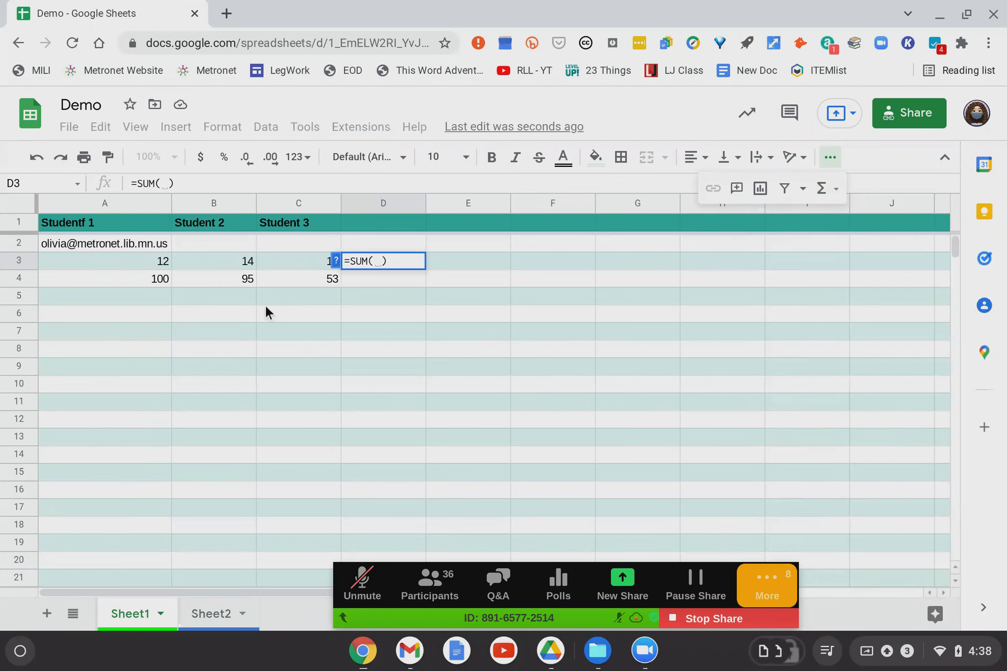
left_click_drag(146, 259, 273, 260)
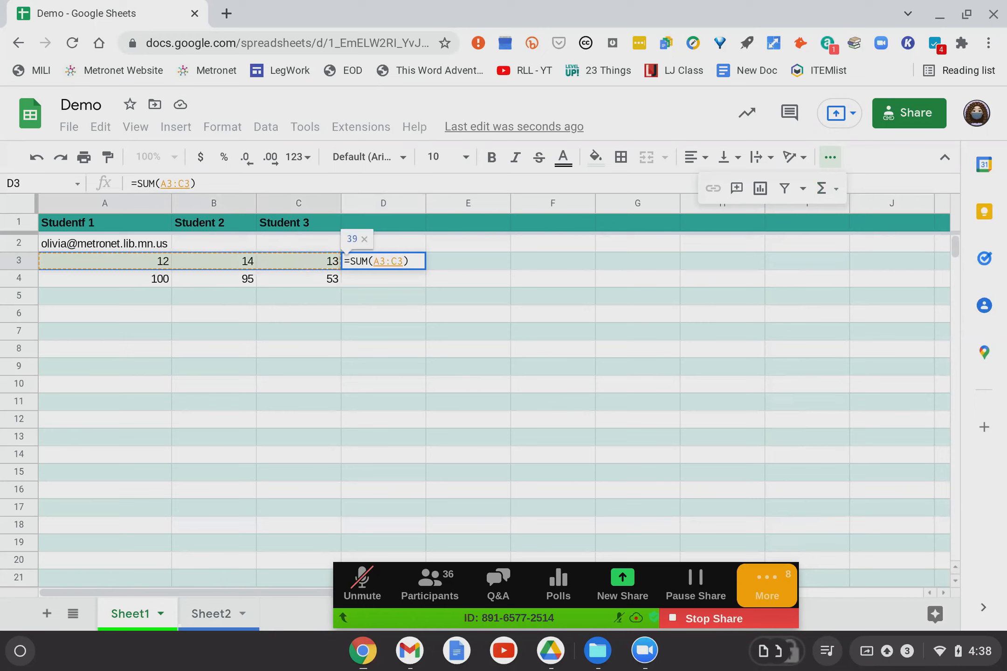
key("Return")
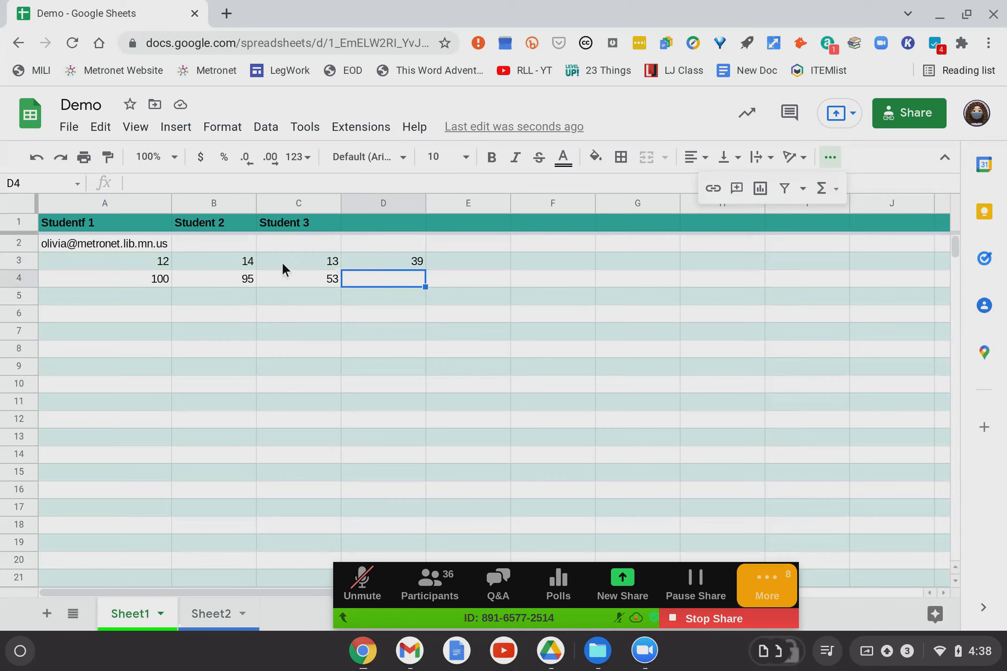
left_click(126, 278)
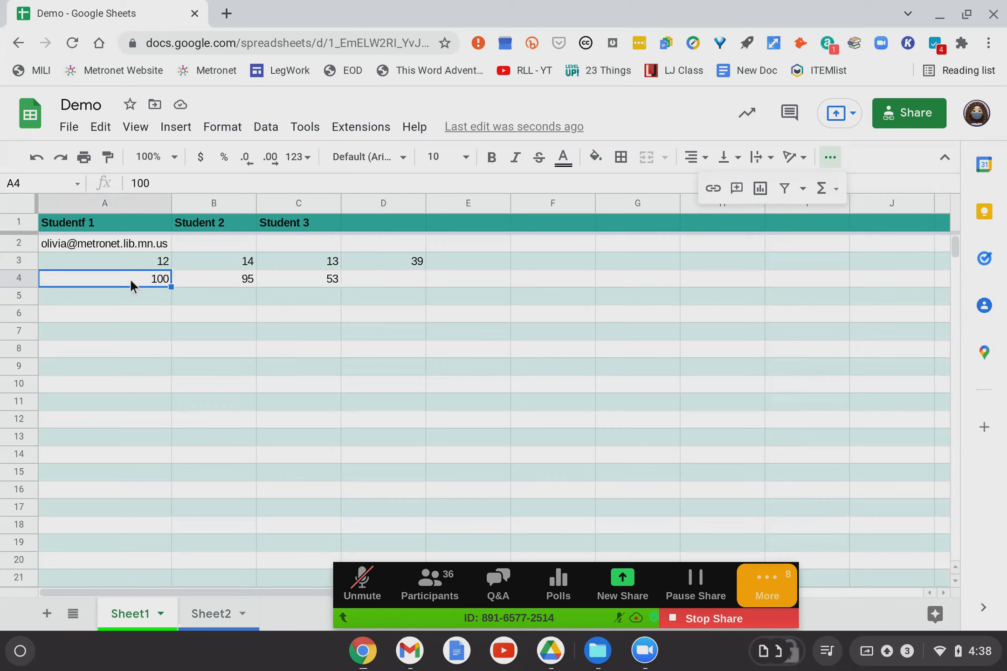
left_click(371, 282)
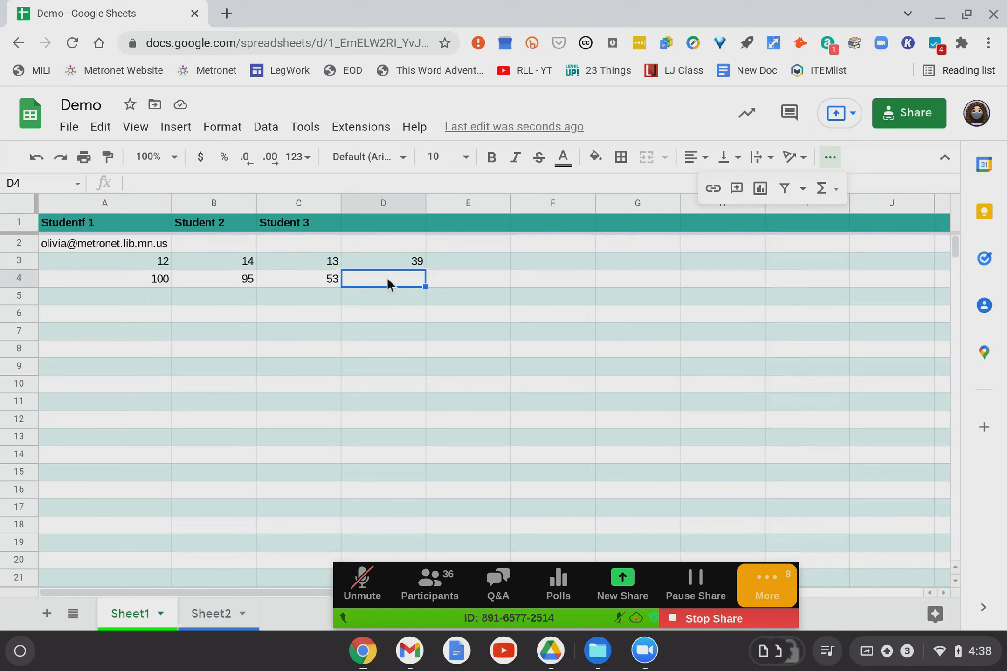
Enter =AVERAGE(A4:C4) in D4, giving 82.66666667, and check the formula.
left_click(825, 188)
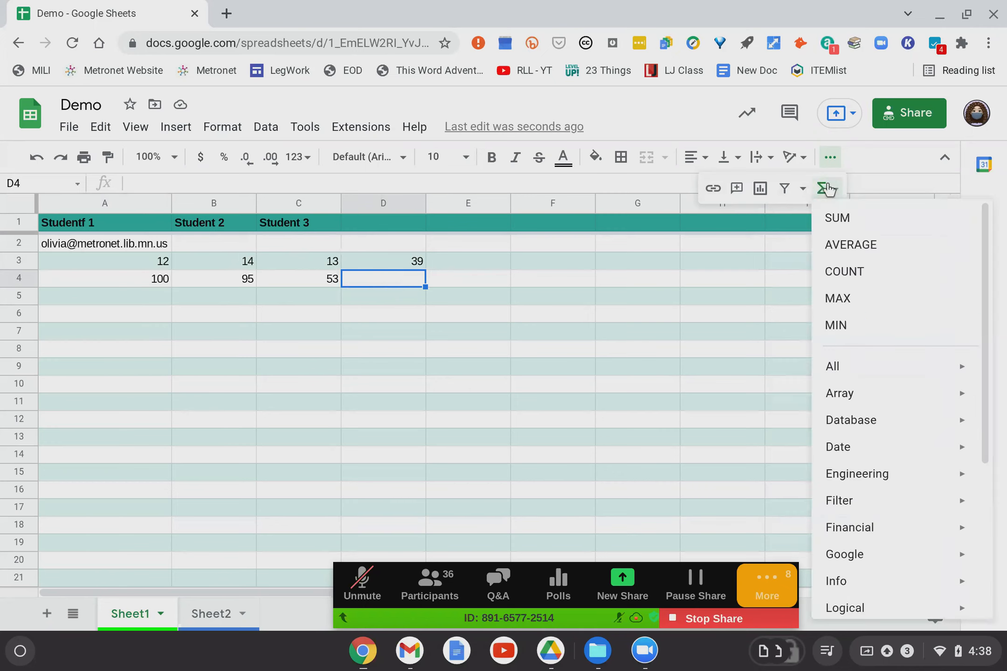
left_click(851, 246)
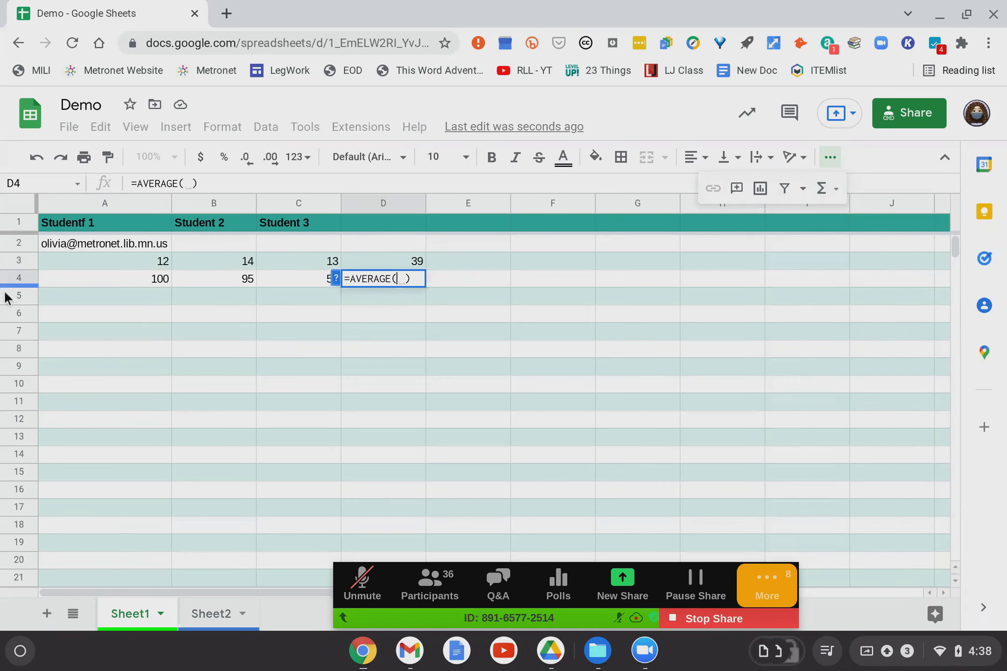
left_click(134, 276)
left_click_drag(135, 276, 311, 282)
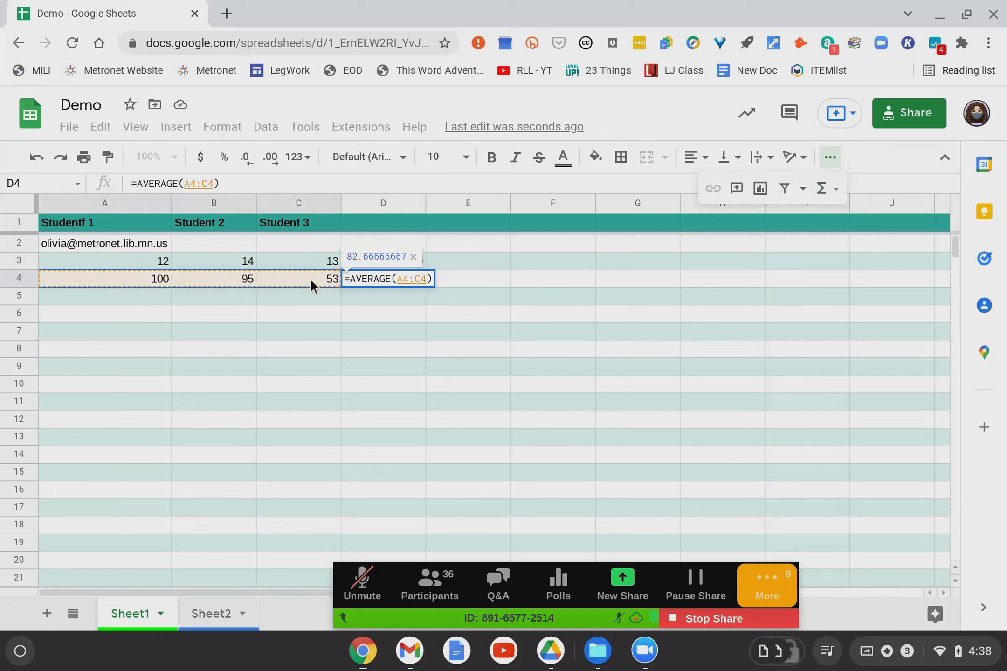
key("Return")
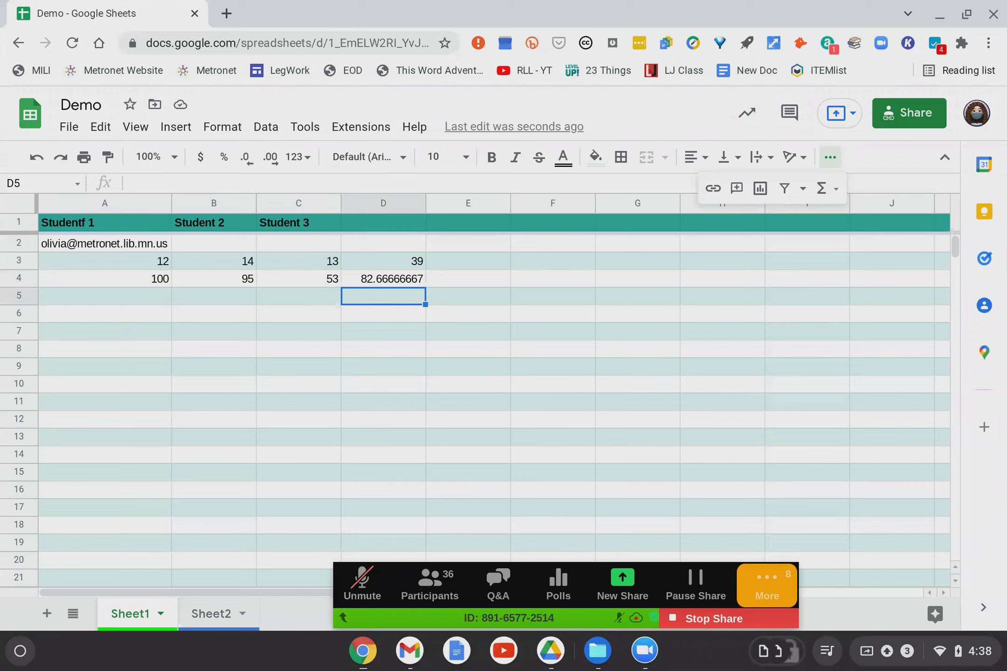
left_click(395, 278)
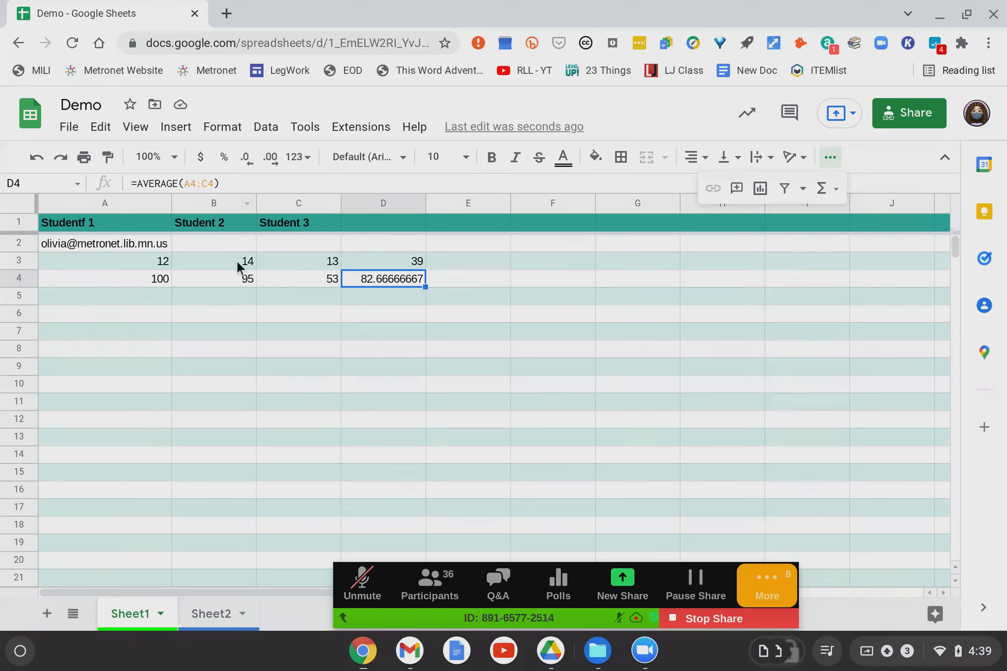
Enter =AVERAGE(B4,C4) in D5, giving 74, and compare it with D4's range formula.
left_click(386, 304)
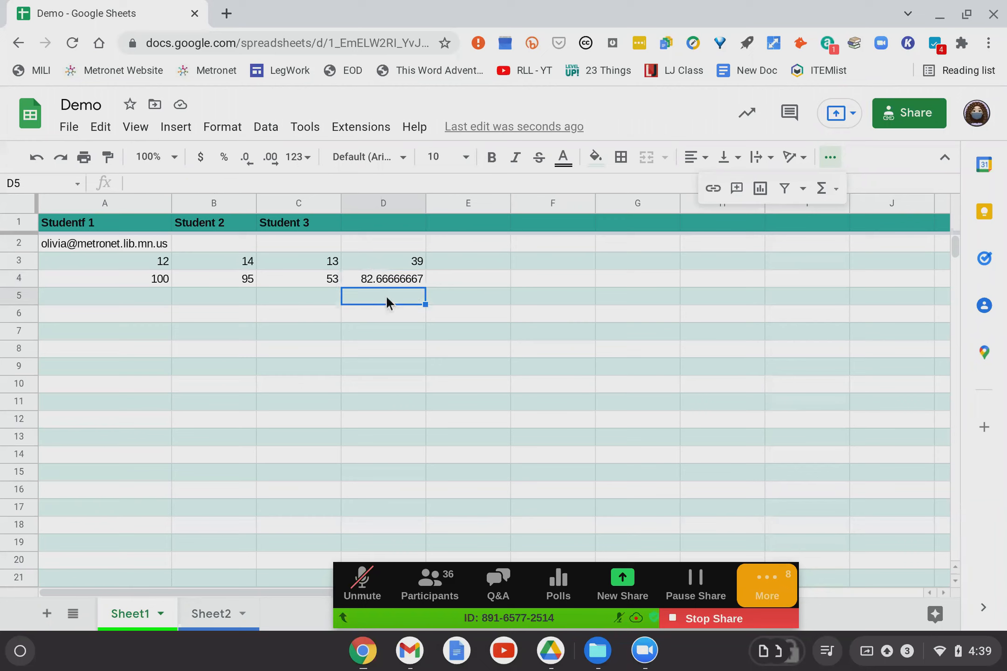
left_click(822, 189)
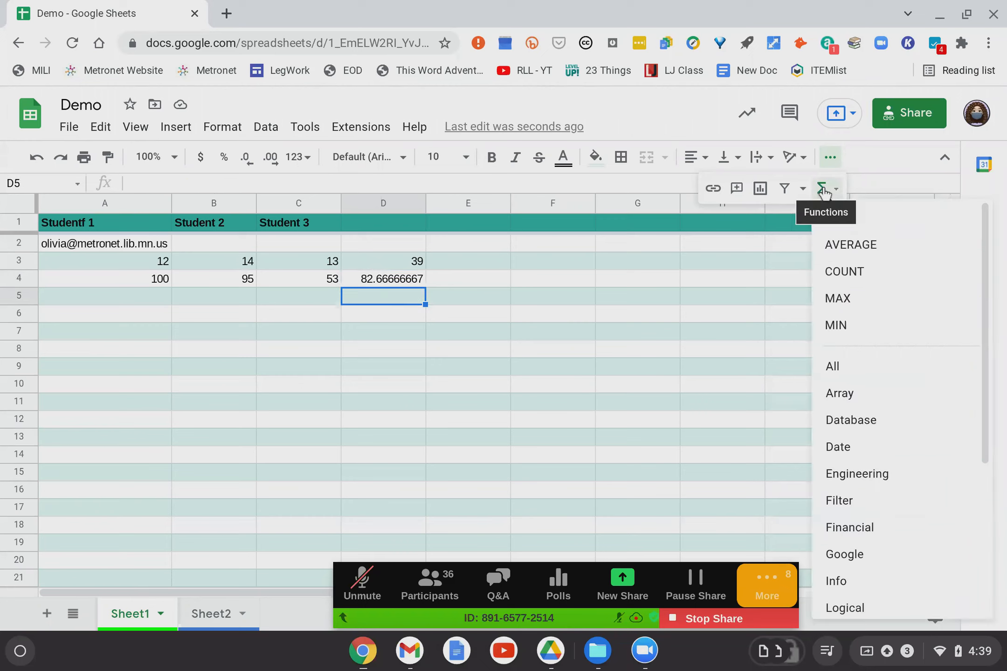
left_click(830, 247)
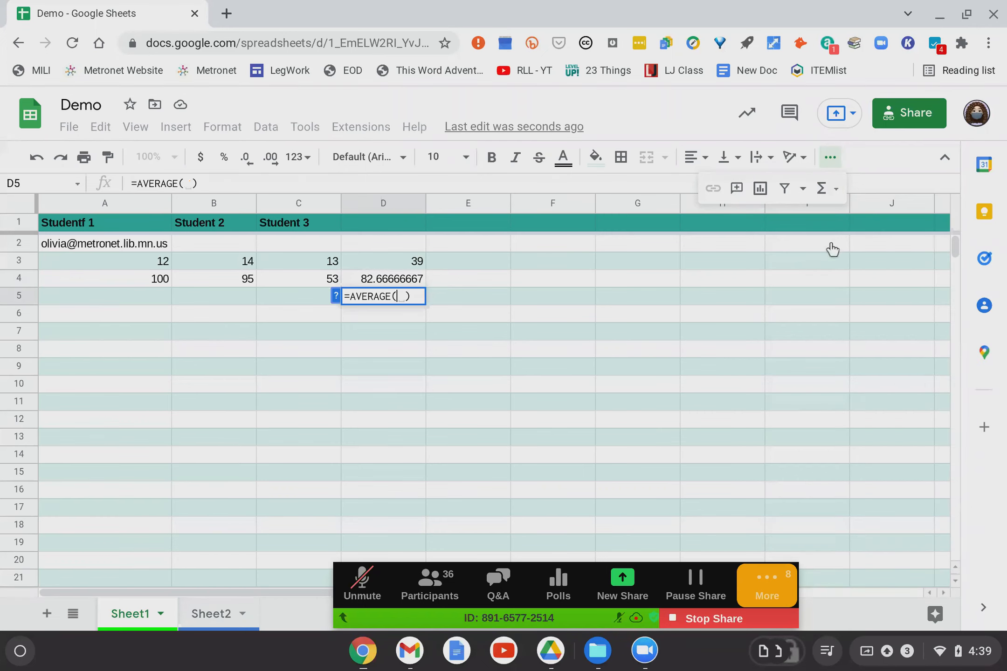
left_click(222, 279)
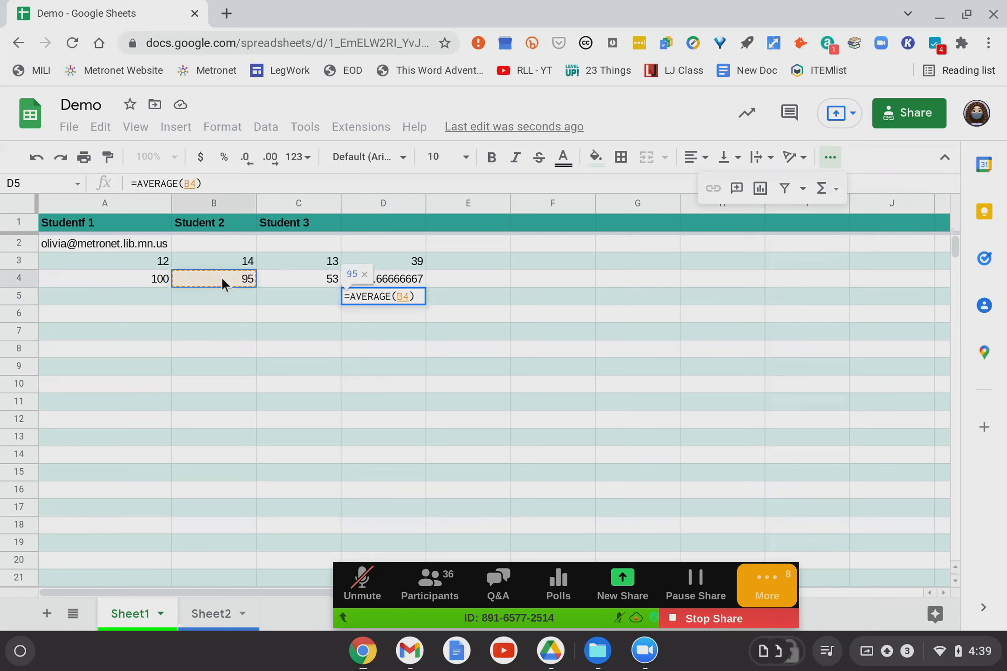
left_click(313, 279, "ctrl")
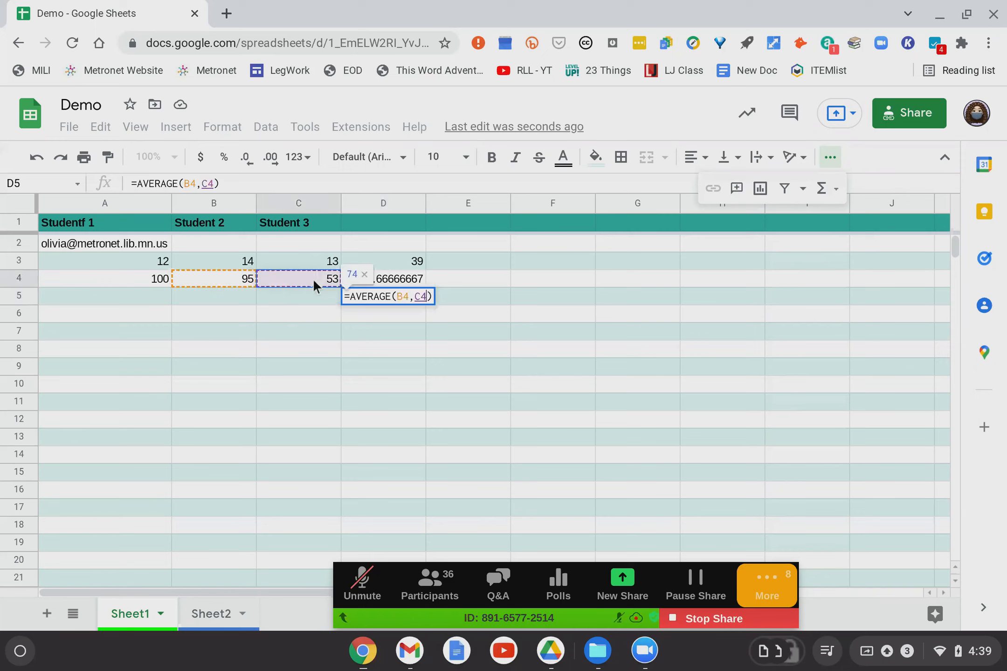
key("Return")
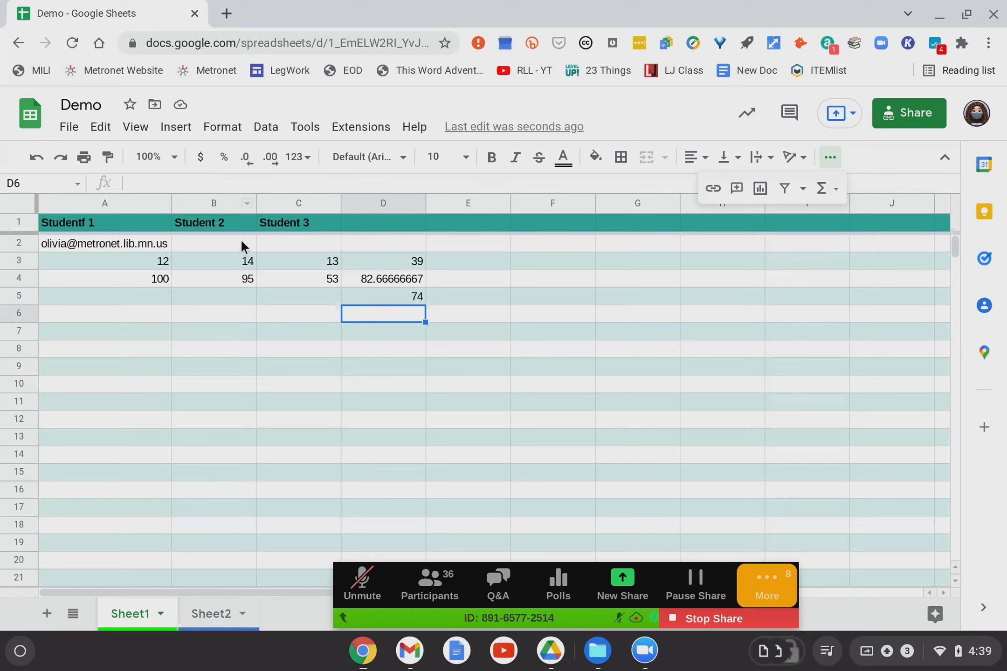
left_click(396, 296)
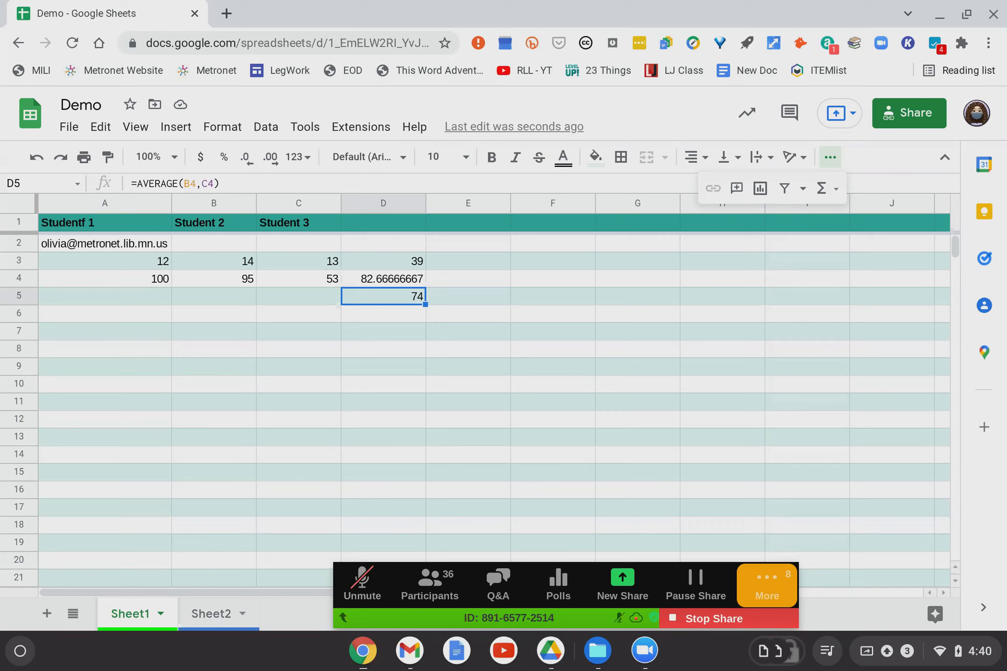
left_click(404, 280)
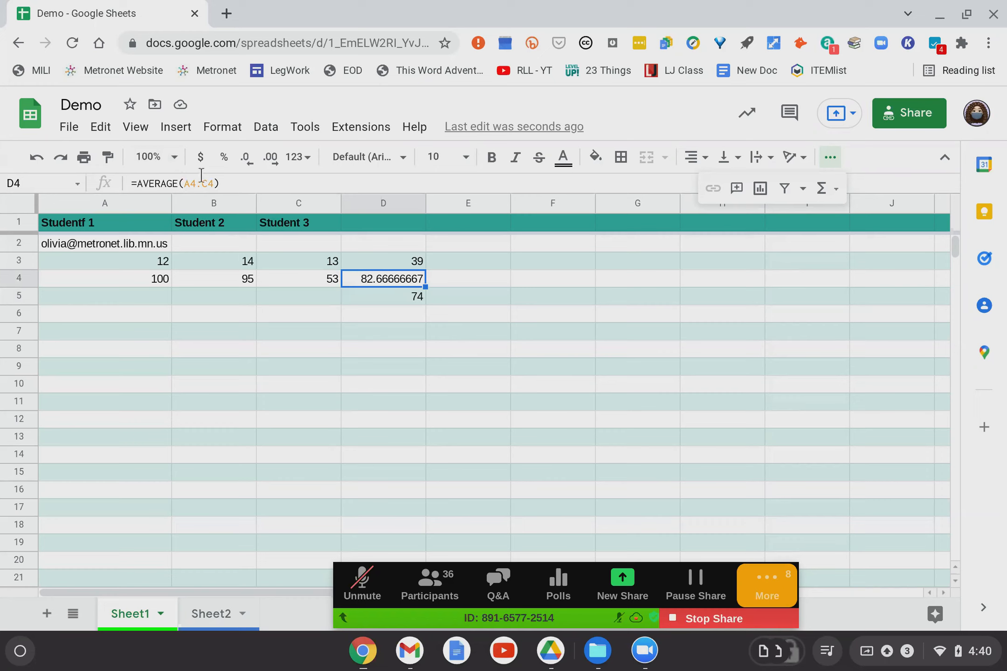
Enter =AVERAGE(A3:C4) in D6, giving 47.83333333, and review the formula.
left_click(409, 317)
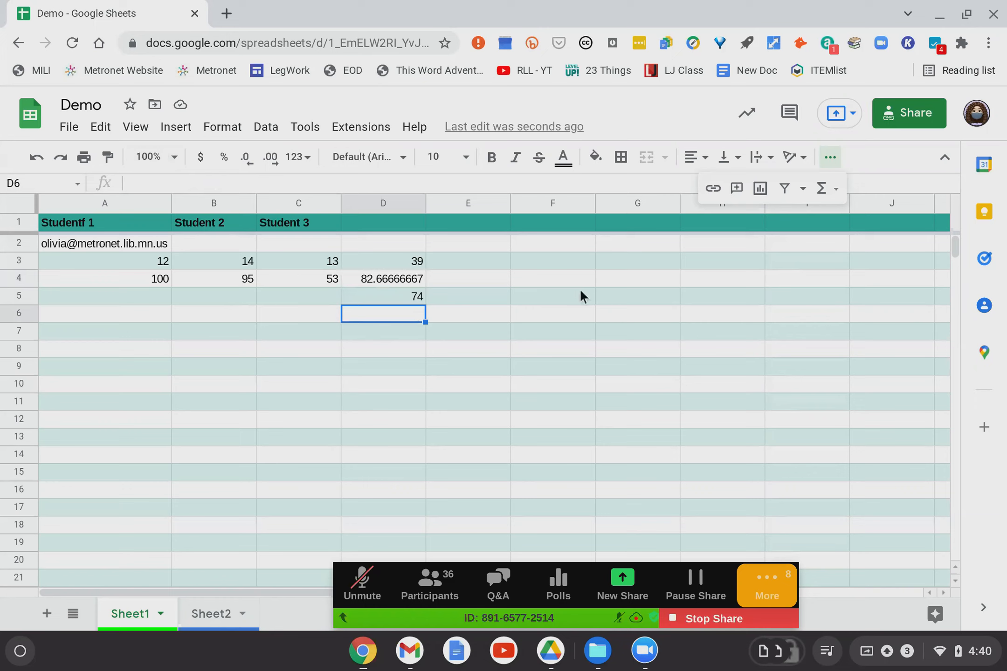
left_click(823, 188)
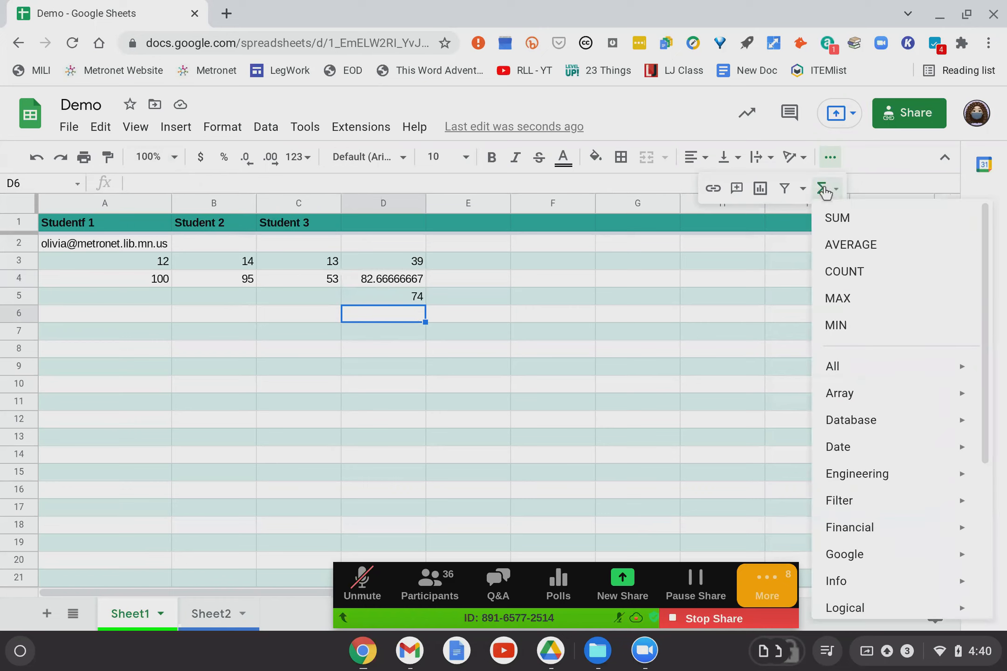
left_click(845, 251)
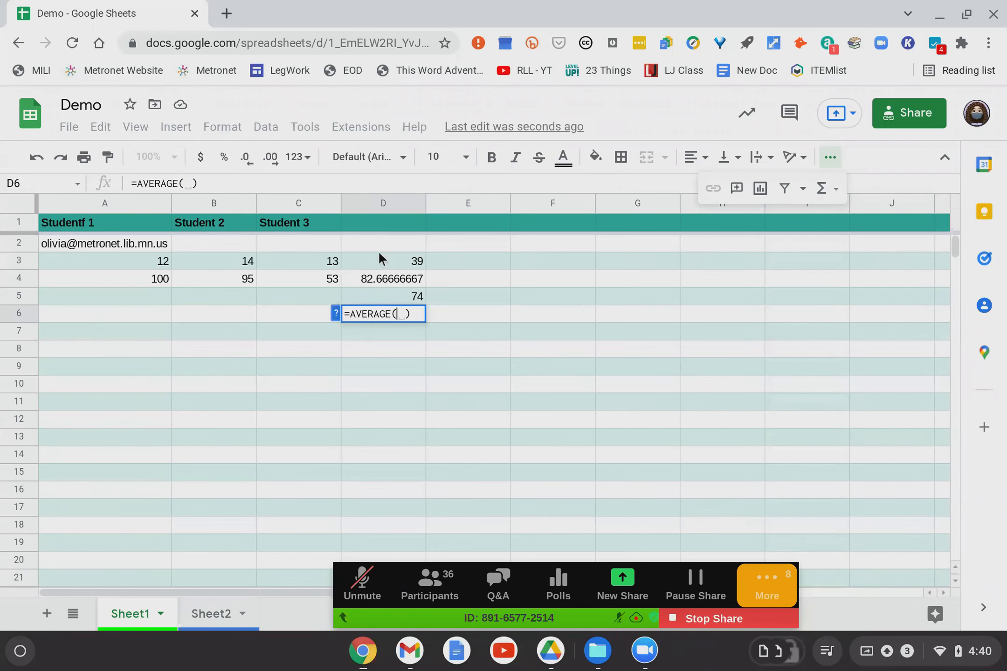
mouse_move(108, 242)
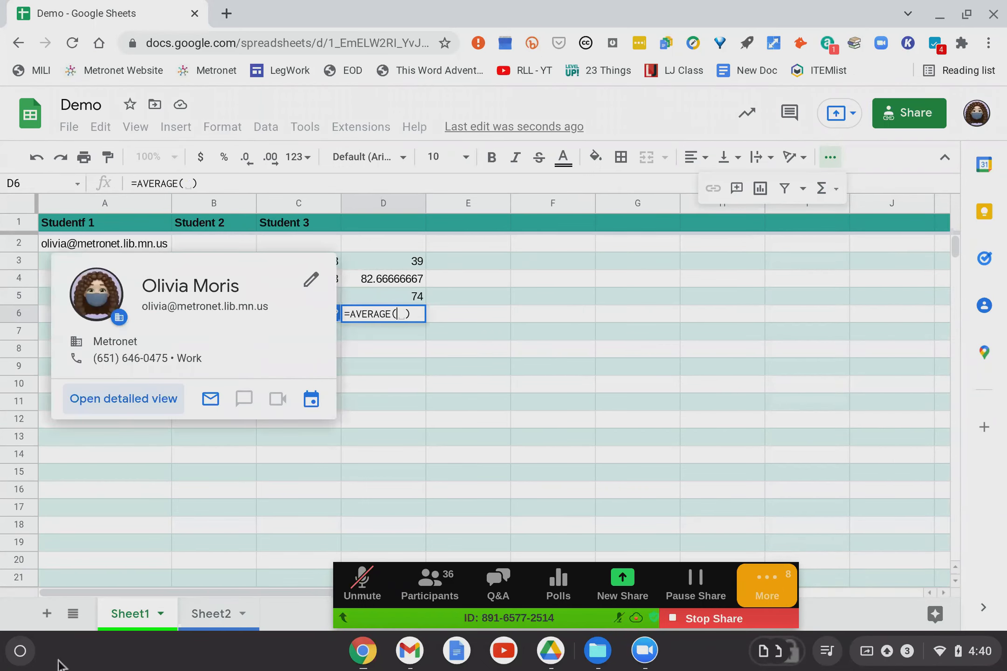
left_click_drag(139, 255, 314, 280)
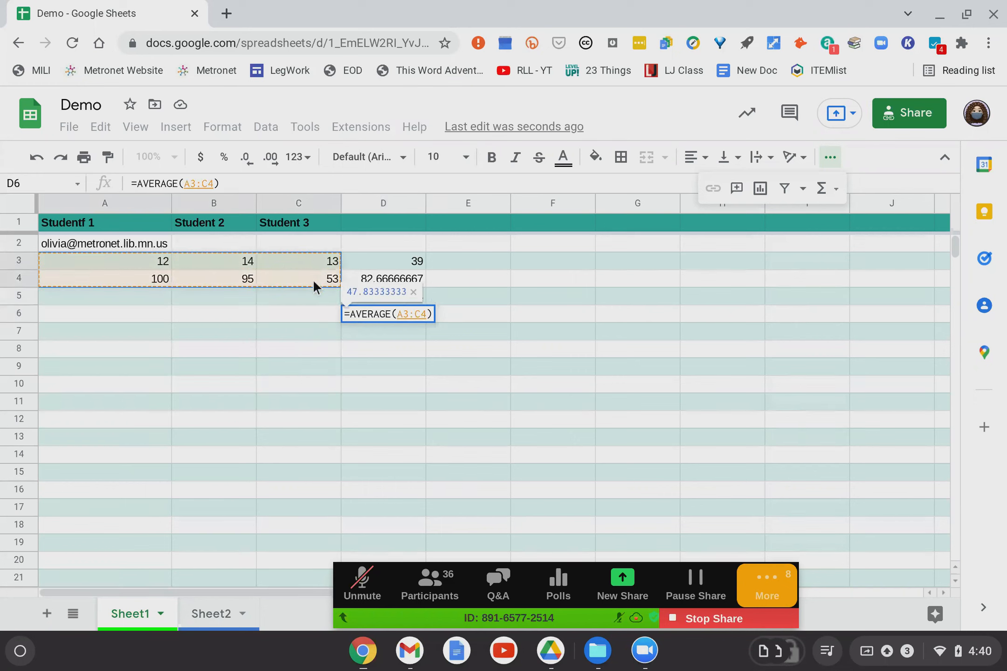
key("Return")
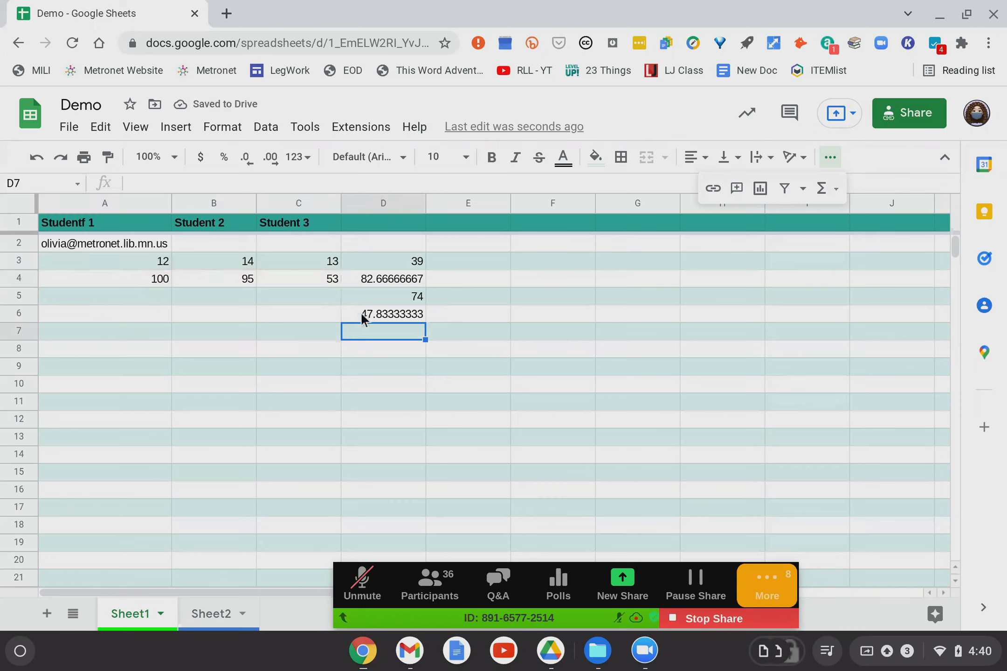
left_click(410, 316)
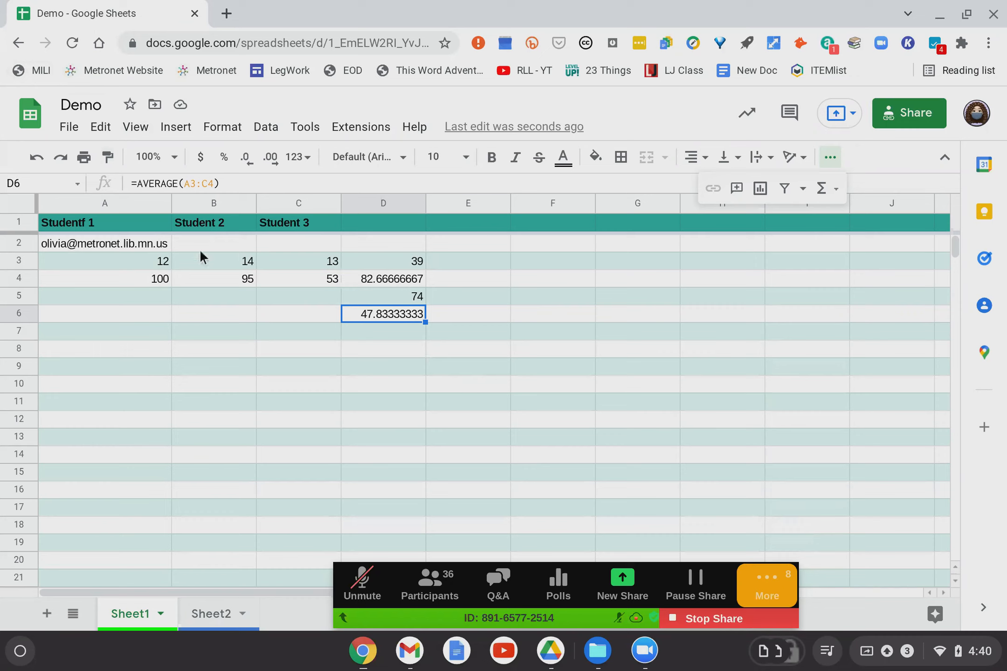
left_click(242, 182)
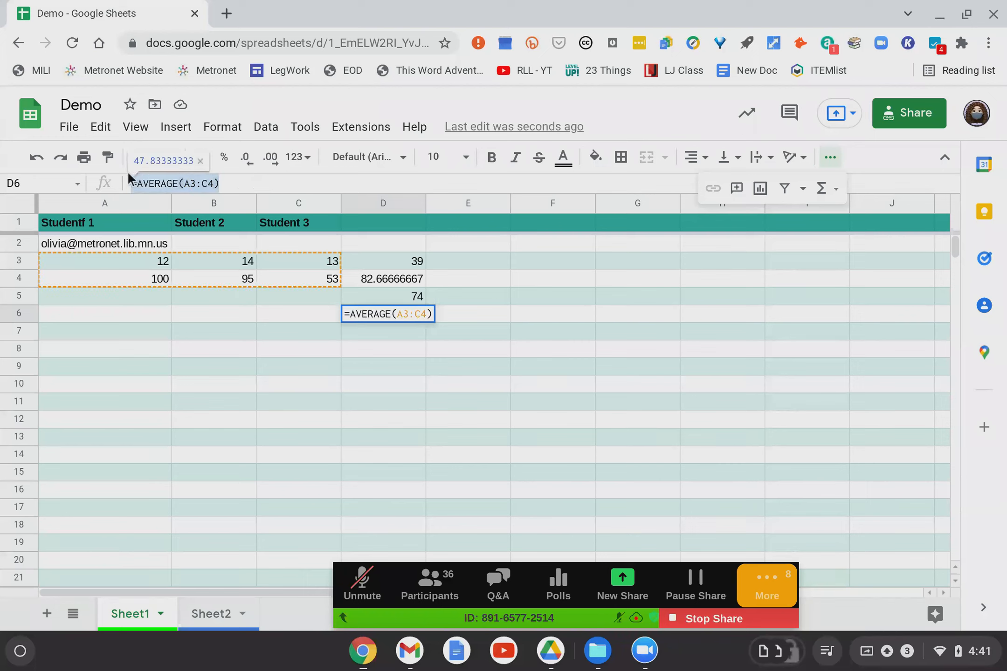
Clear the two-row average out of cell D6.
key("Escape")
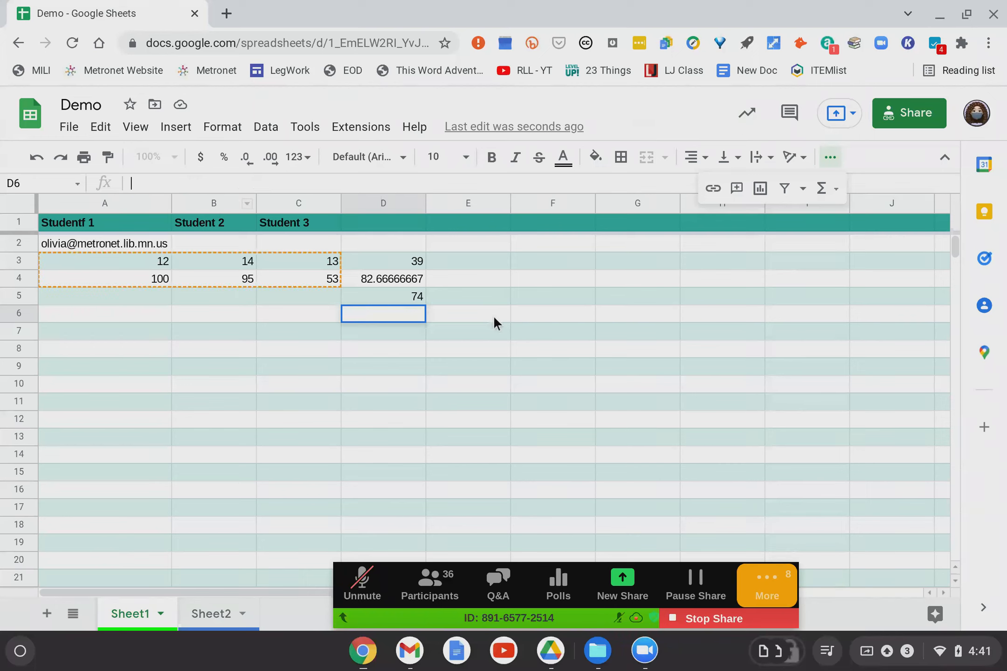
left_click(470, 313)
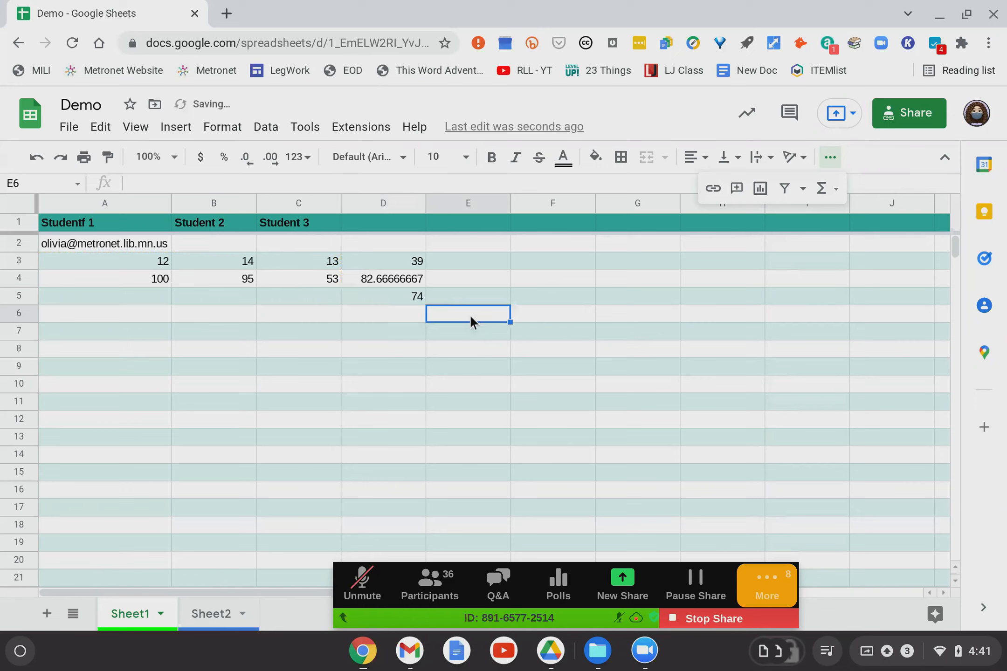
left_click(405, 314)
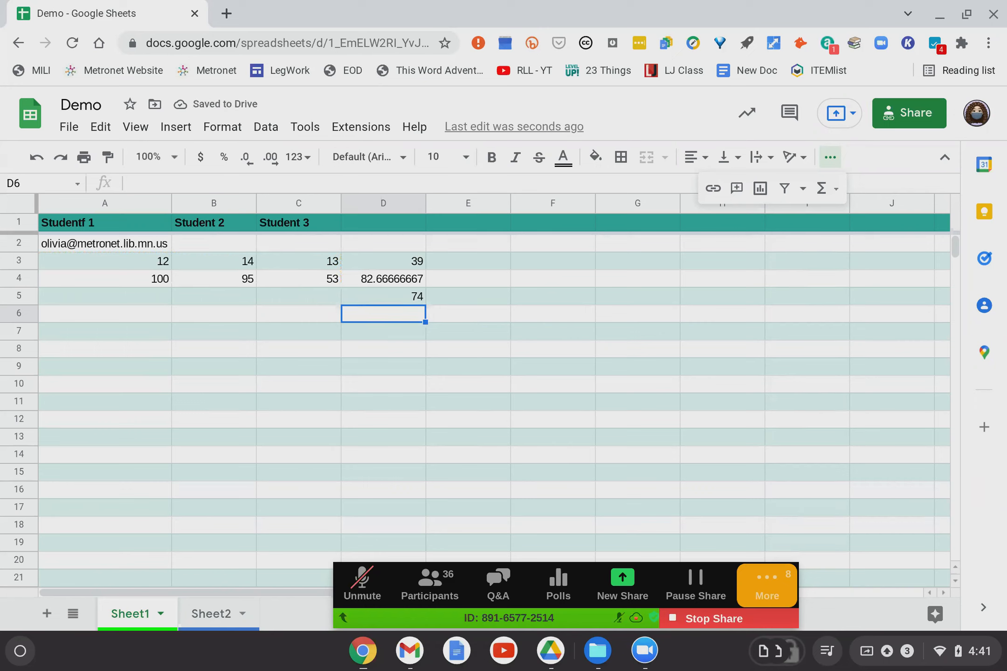
Delete the =AVERAGE(B4,C4) value of 74 from D5, leaving it empty.
left_click(410, 293)
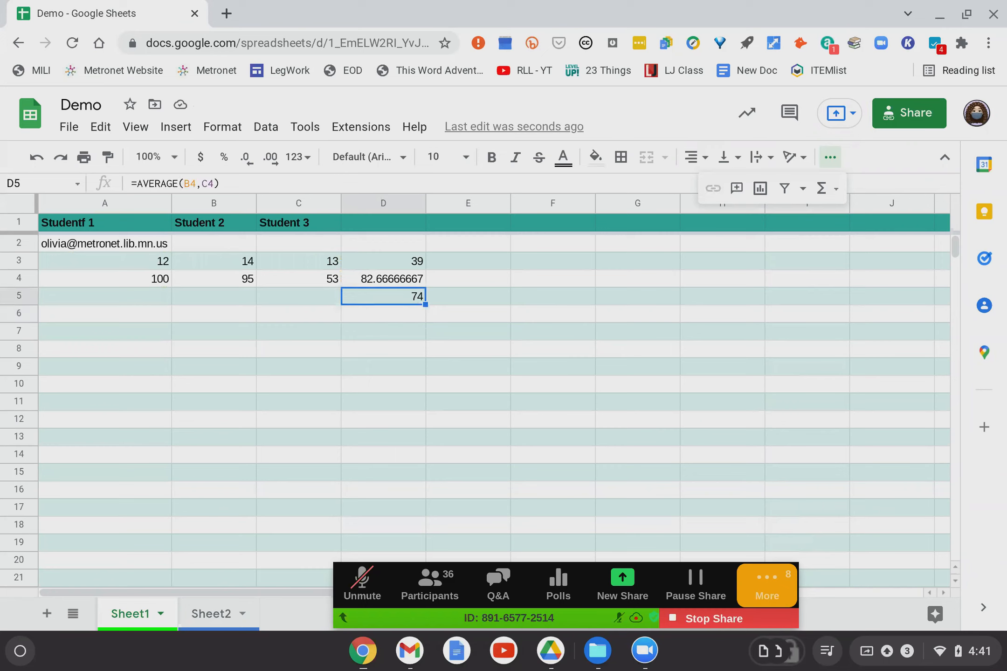
key("Delete")
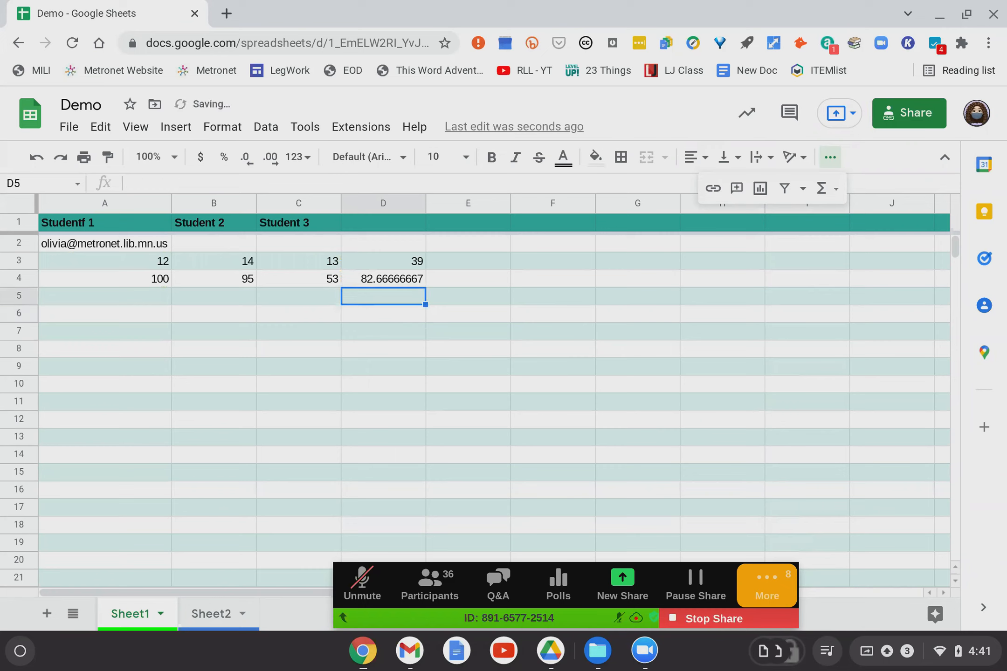
left_click(454, 302)
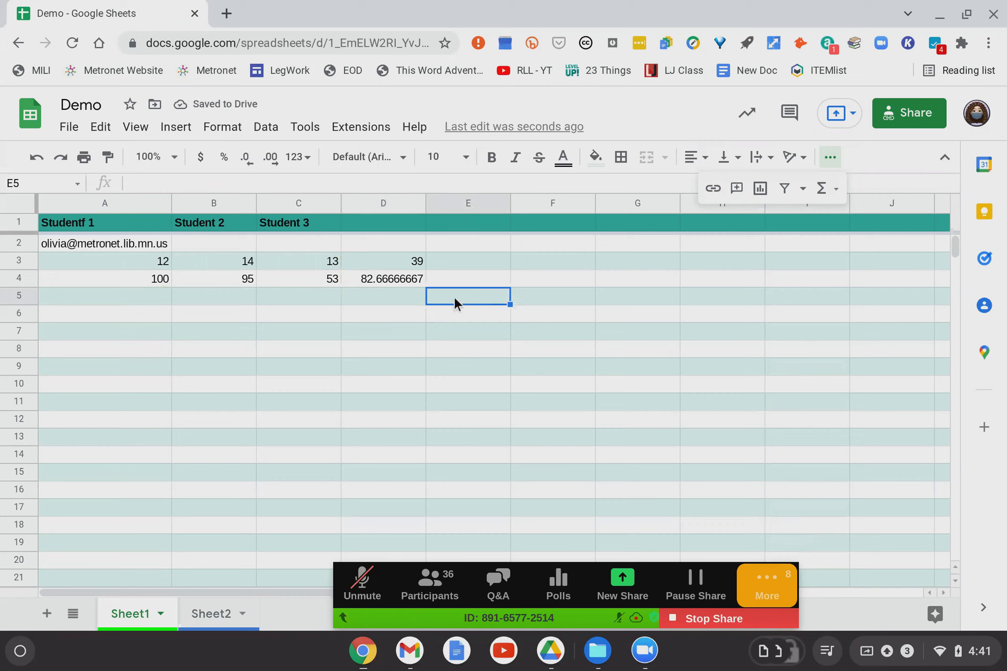
left_click(399, 301)
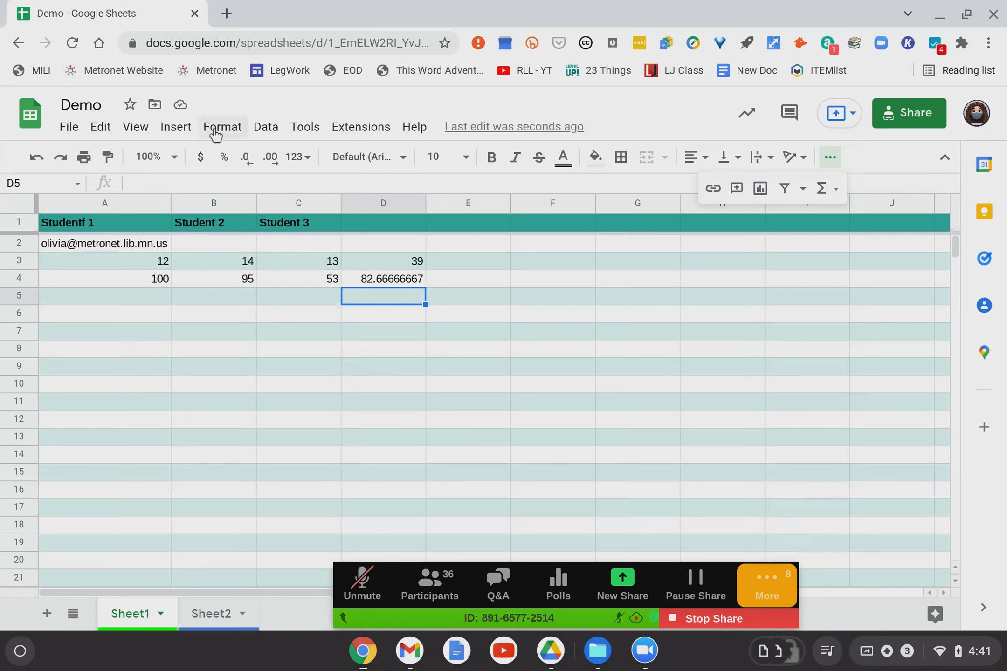
left_click(156, 181)
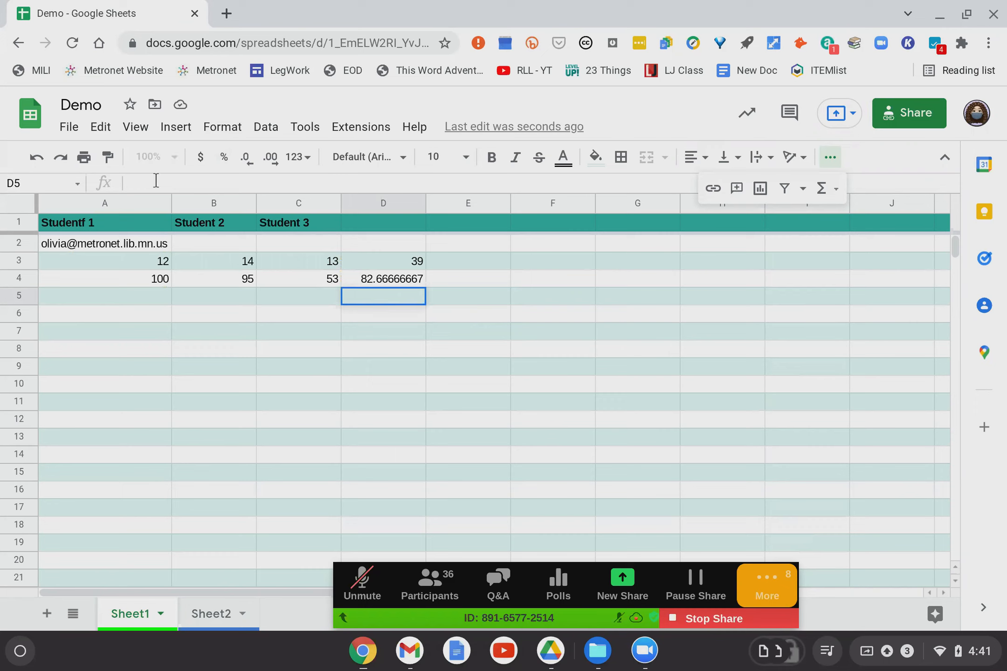
double_click(399, 295)
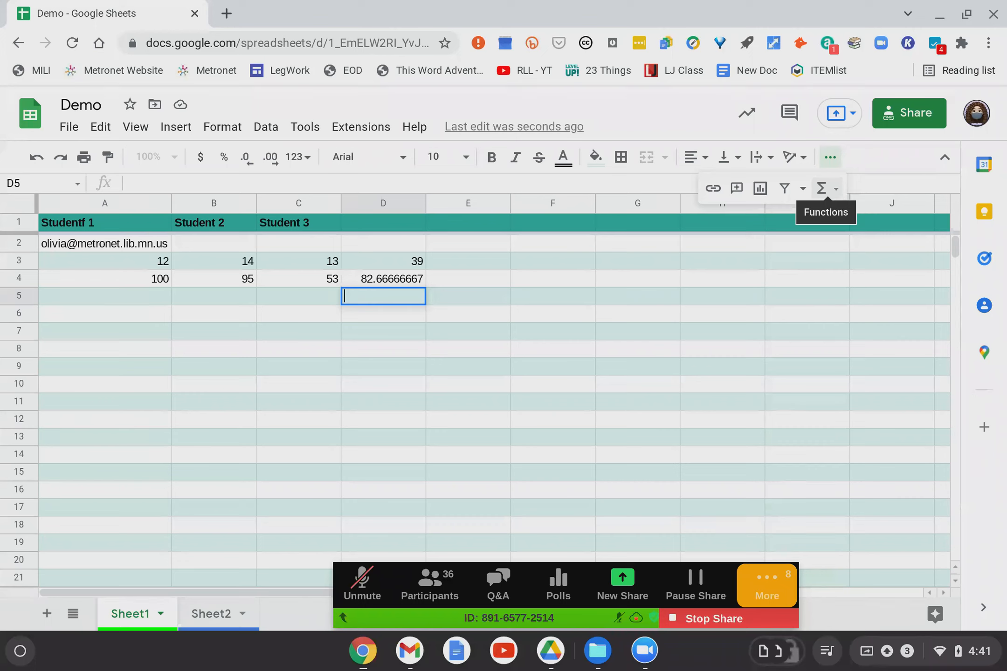
left_click(833, 190)
scroll(949, 396, "down", 5)
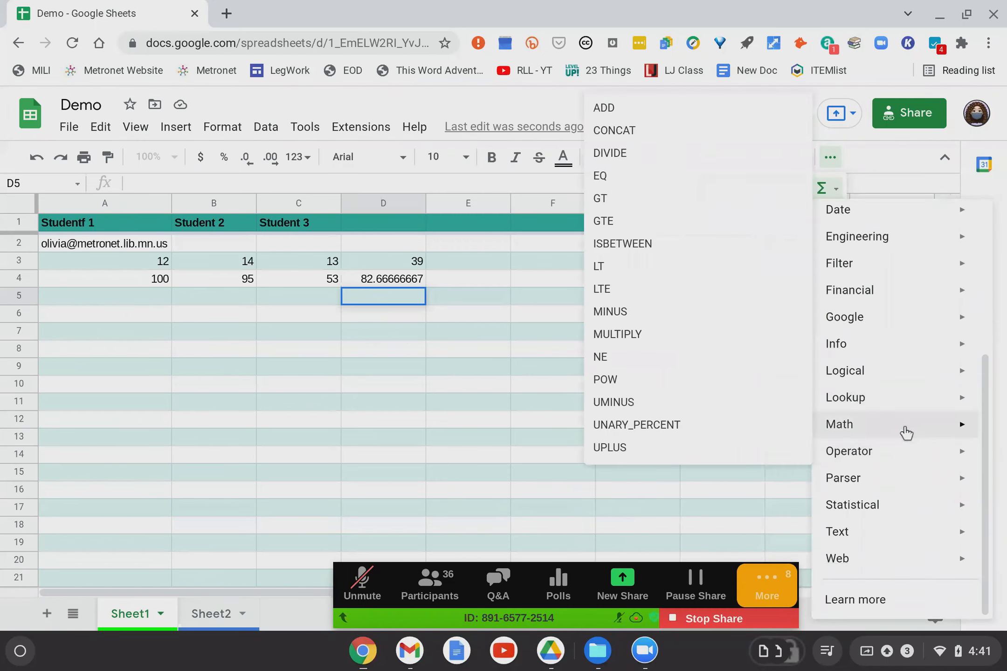
mouse_move(905, 431)
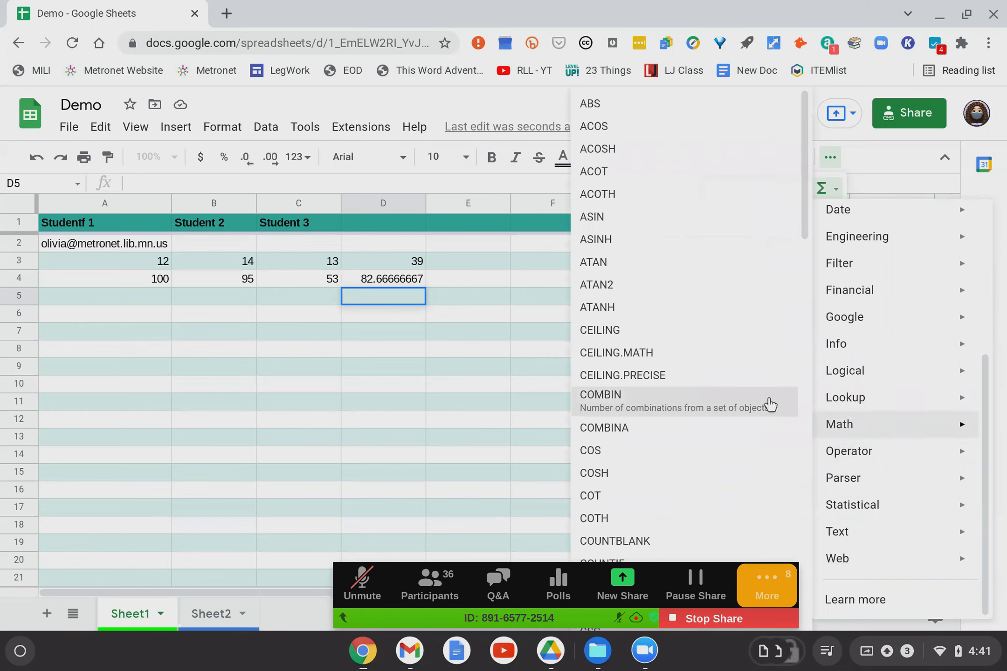
scroll(641, 384, "down", 3)
scroll(640, 383, "down", 6)
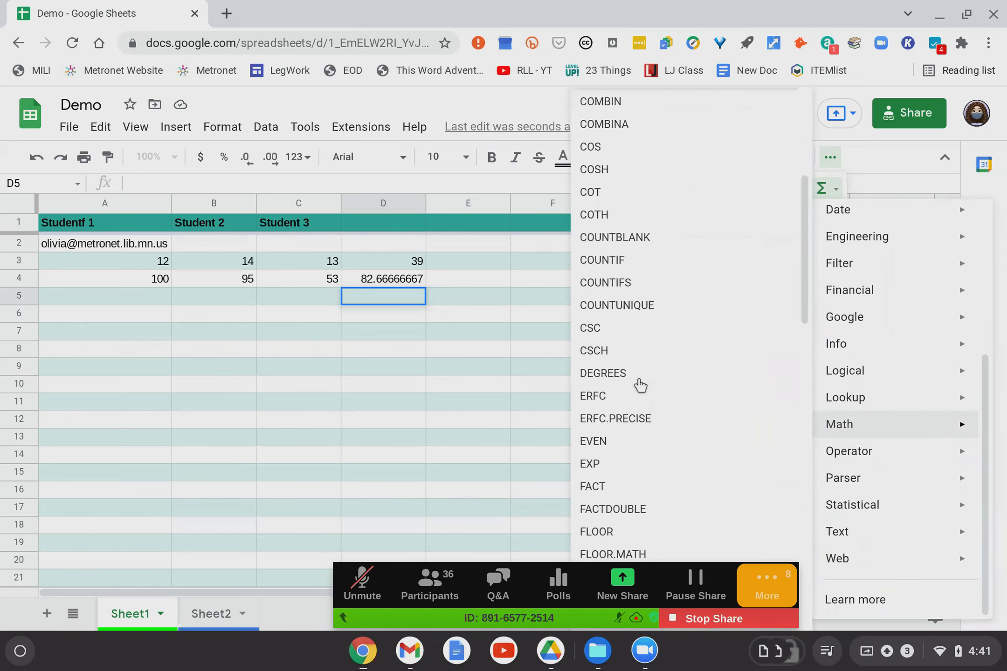
scroll(652, 268, "down", 5)
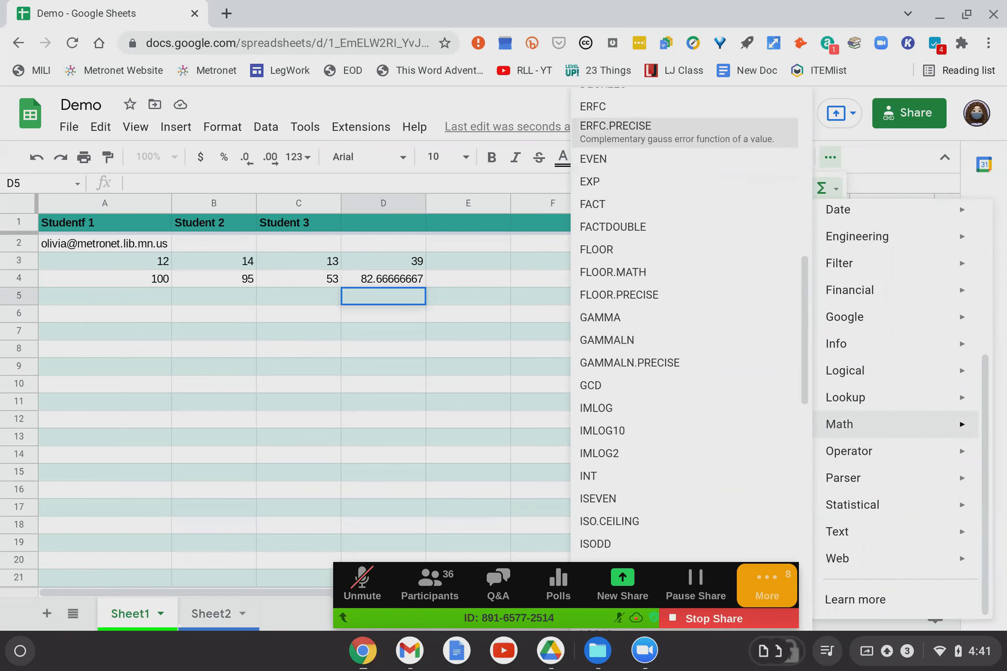
scroll(653, 280, "down", 7)
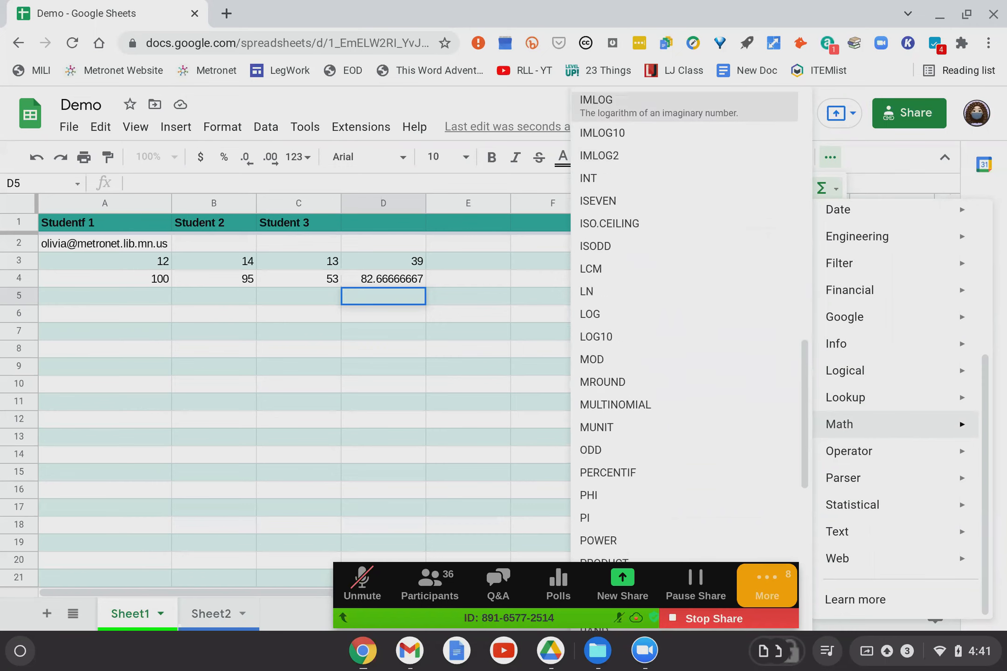
scroll(653, 271, "down", 7)
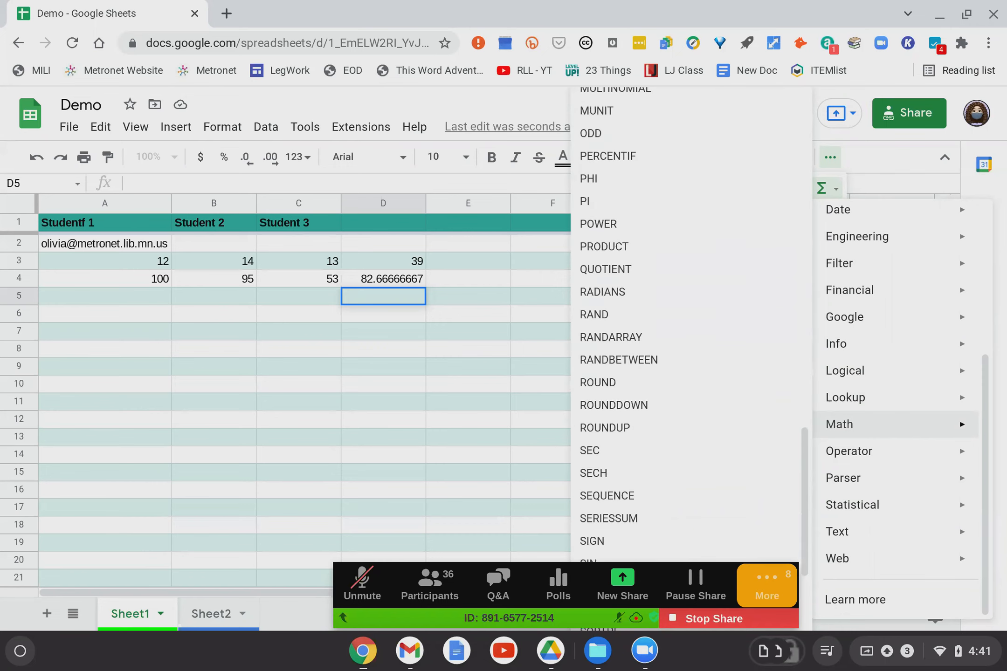
scroll(685, 326, "down", 2)
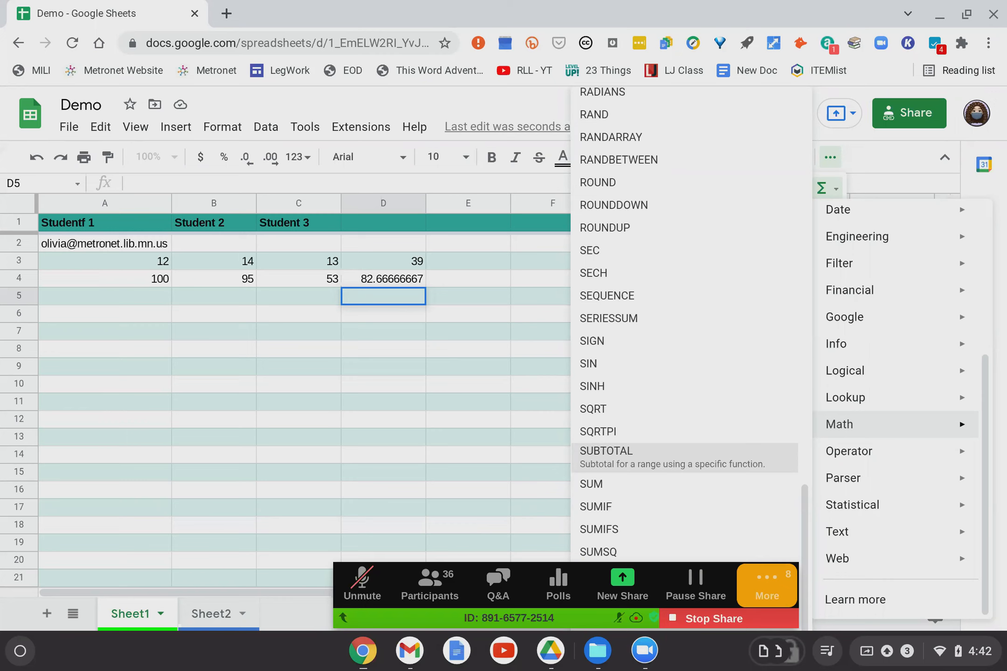
left_click(349, 406)
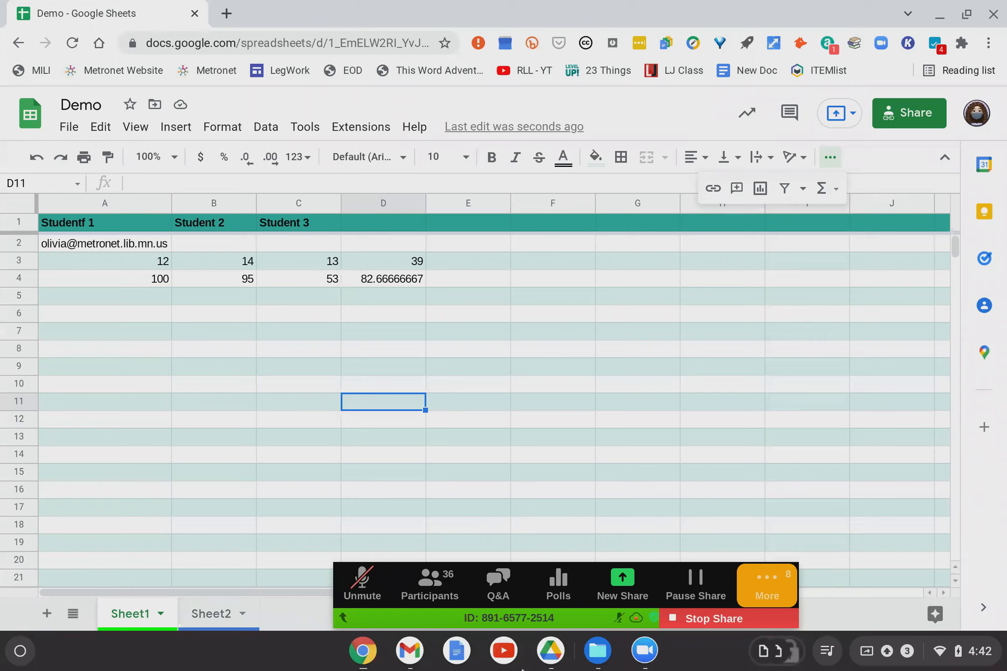
Switch to the Learnabout Google Sheets presentation and select slide 7, Tips and Tricks.
left_click(406, 661)
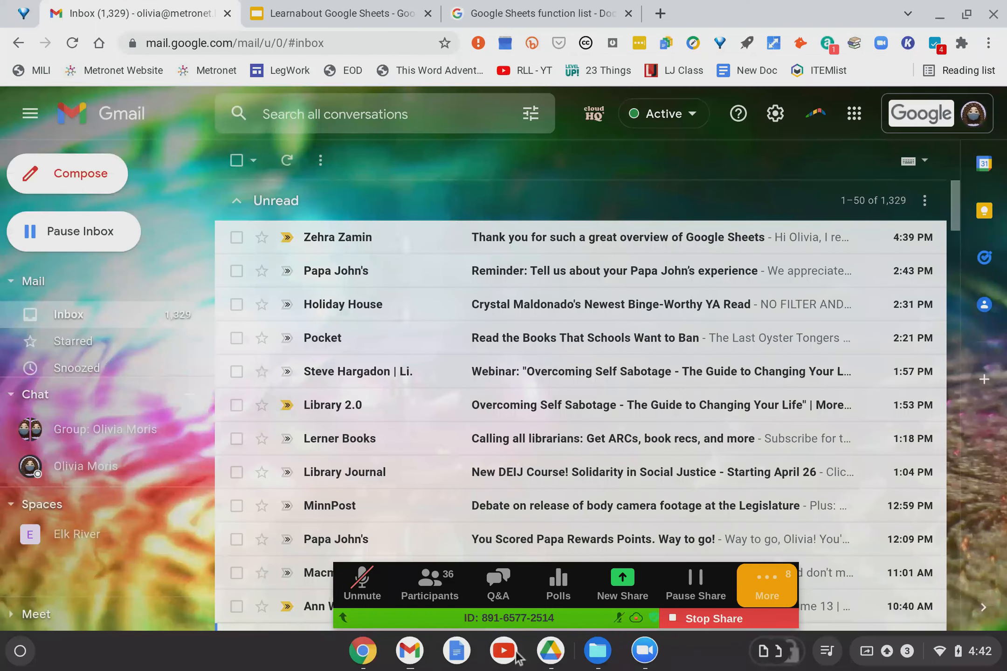
left_click(344, 14)
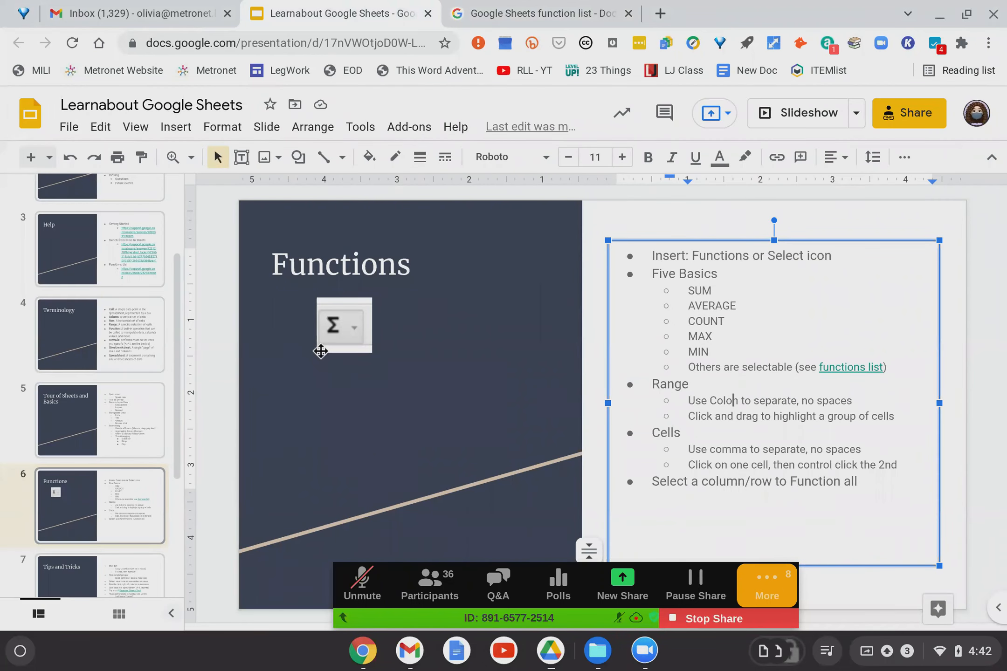
scroll(104, 542, "down", 3)
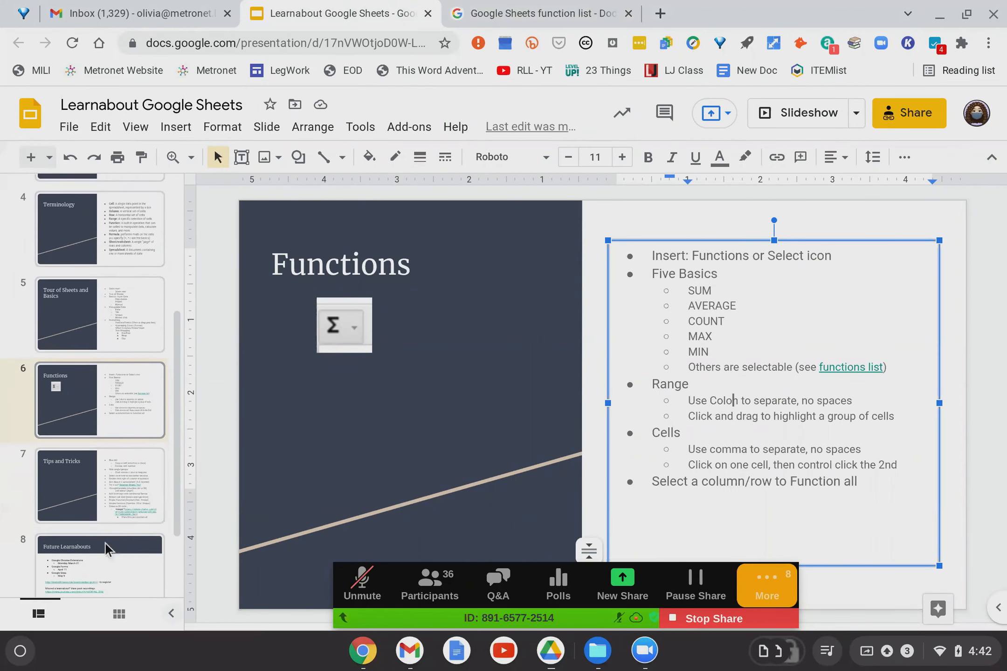
left_click(82, 475)
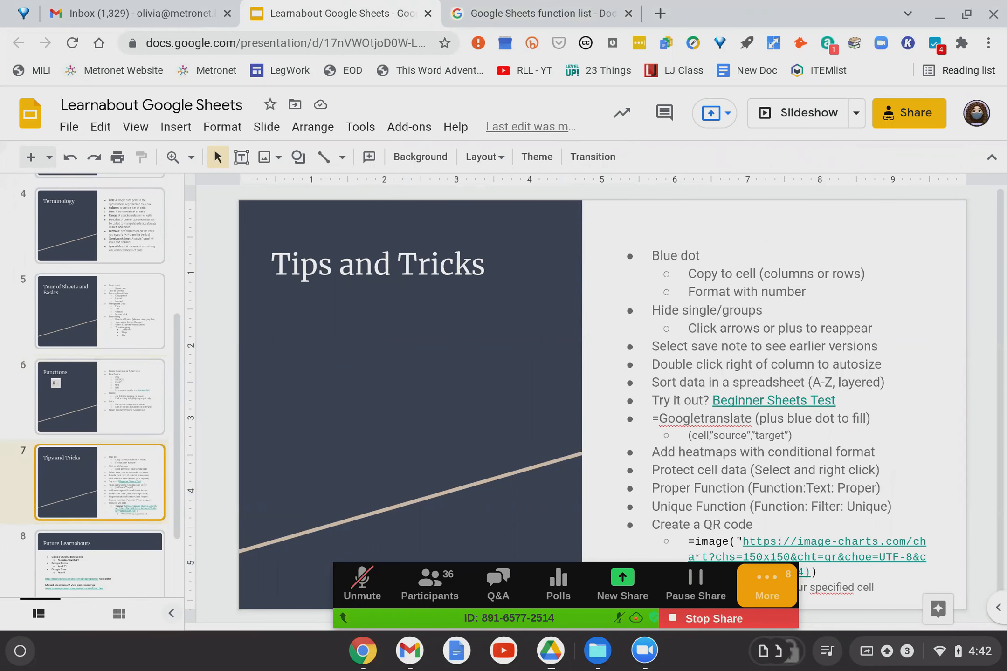
Peek at the Future Learnabouts slide, return to Tips and Tricks, and list the open Chrome windows.
scroll(414, 341, "down", 1)
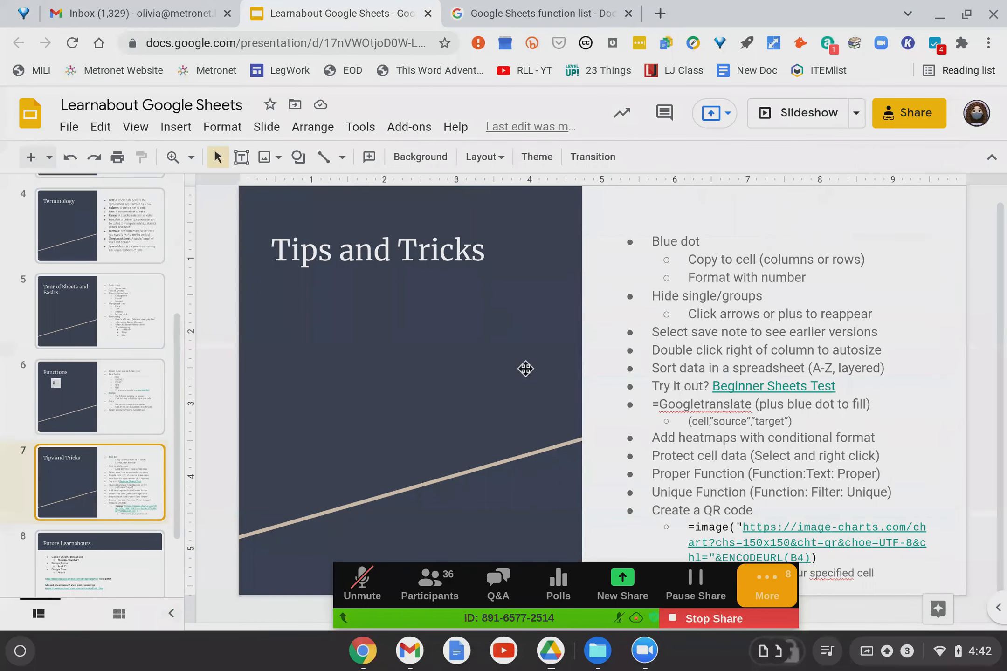
key("Down")
key("Up")
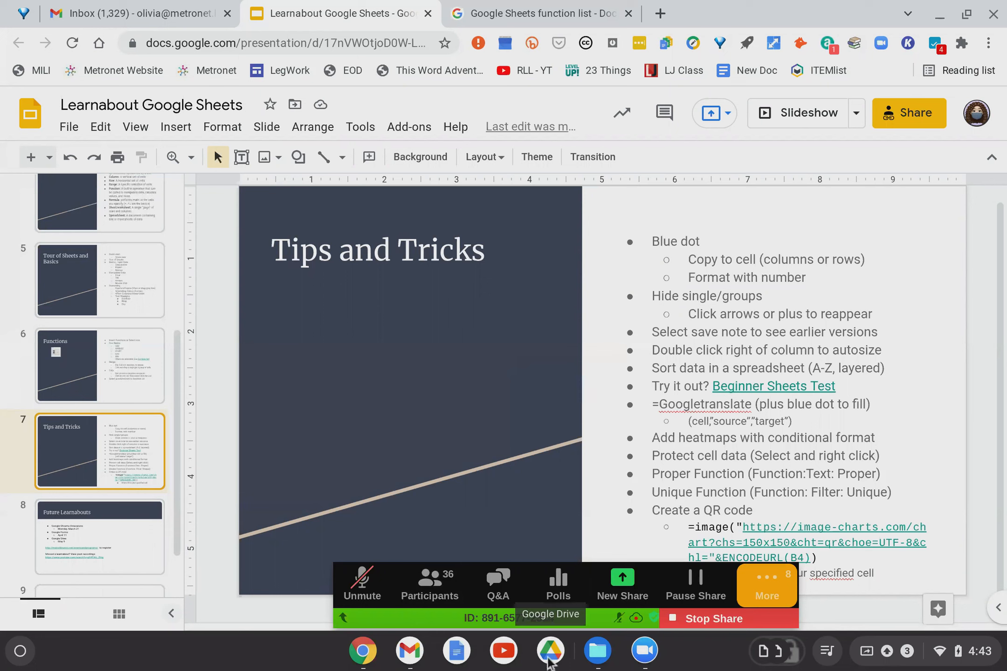
left_click(363, 655)
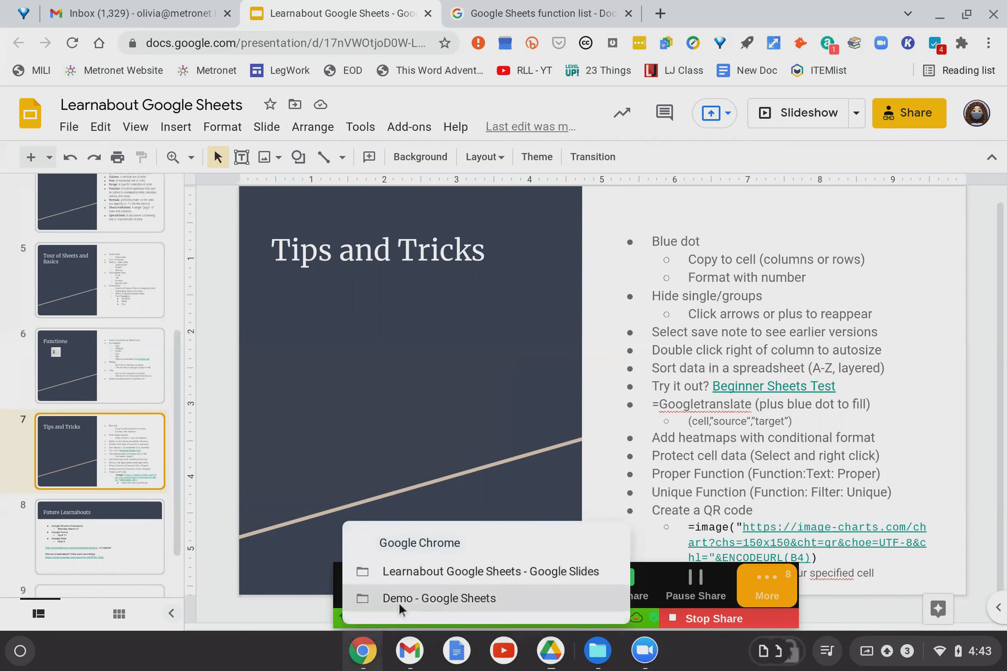
left_click(404, 597)
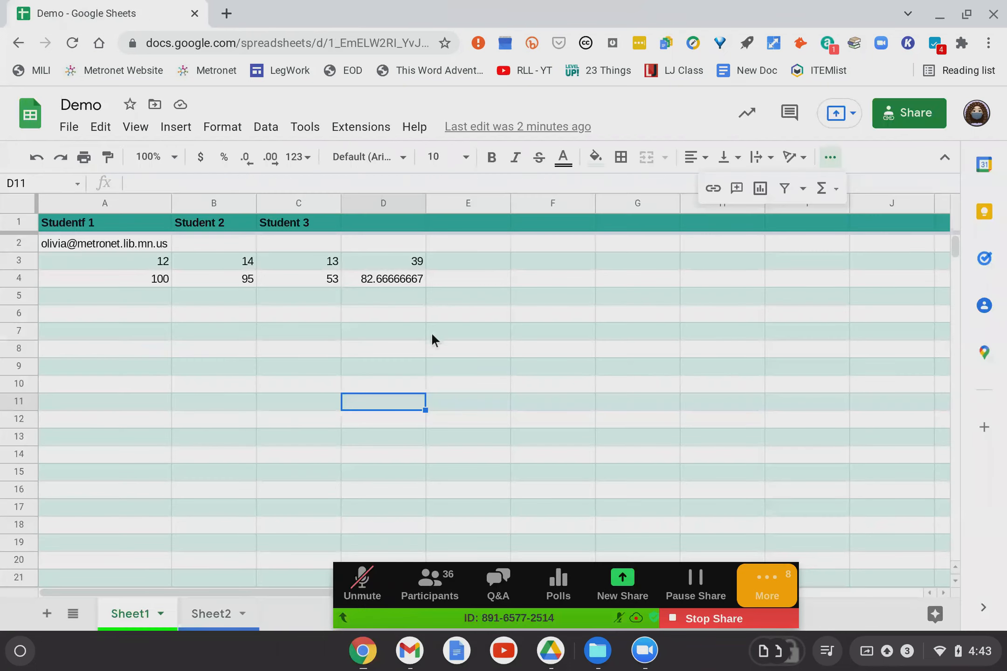
left_click(148, 298)
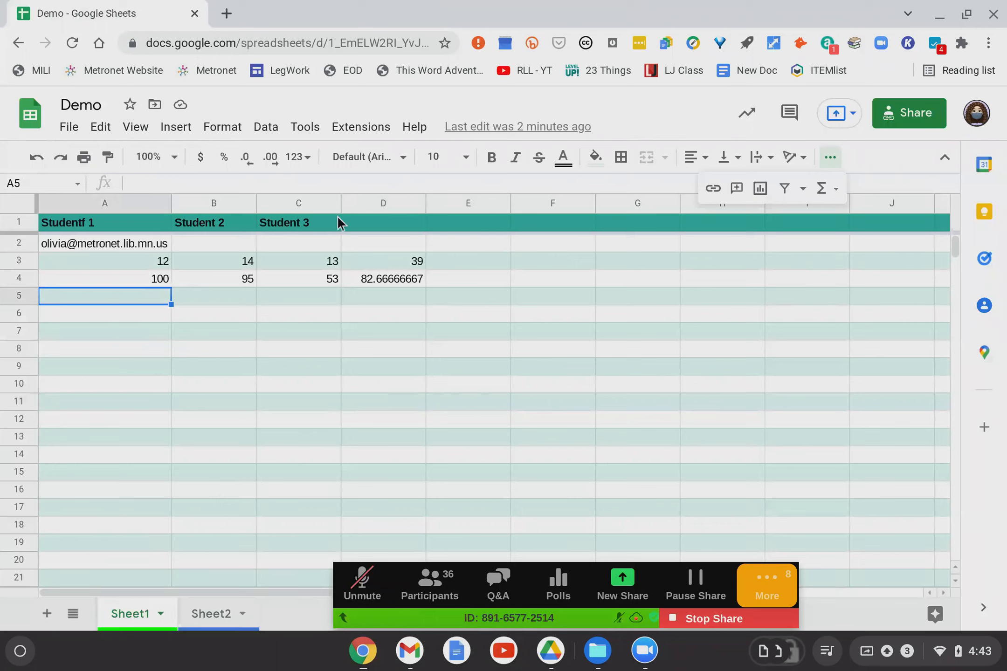
left_click(86, 226)
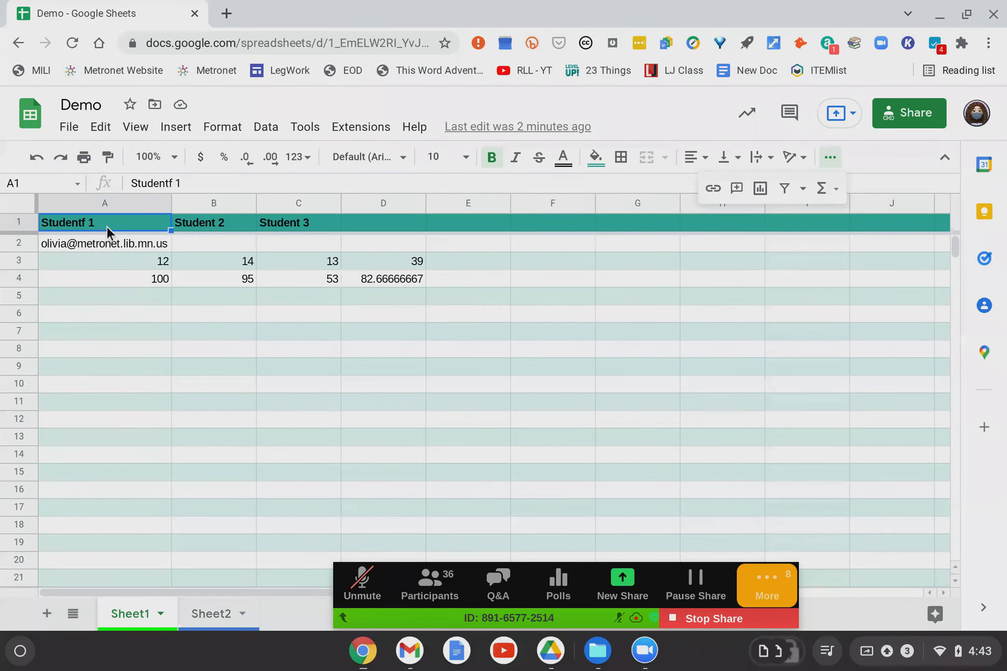
left_click(173, 181)
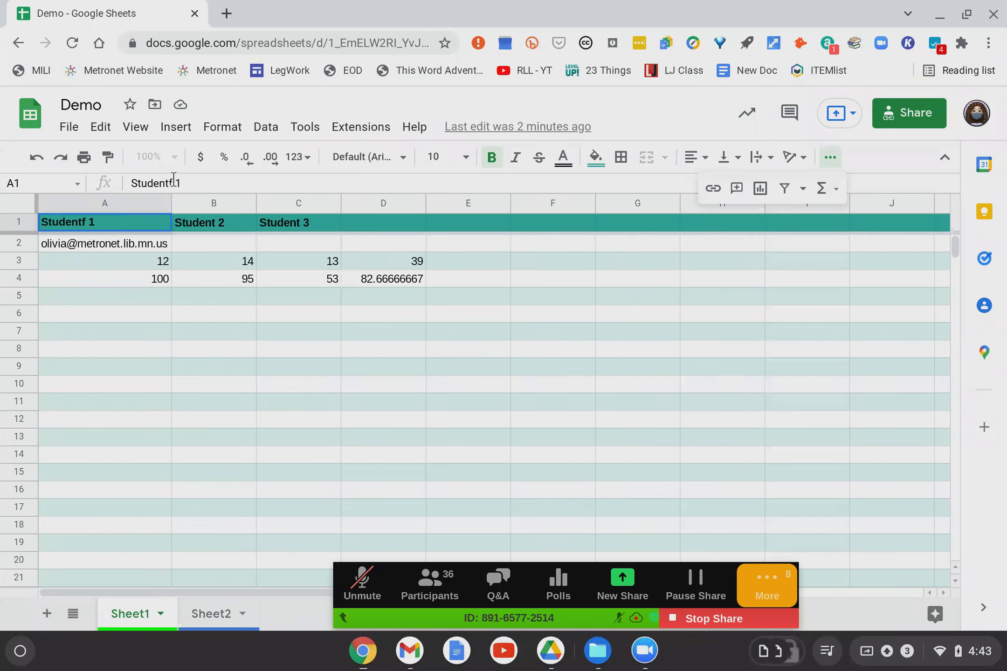
key("BackSpace")
left_click(116, 221)
left_click(198, 220)
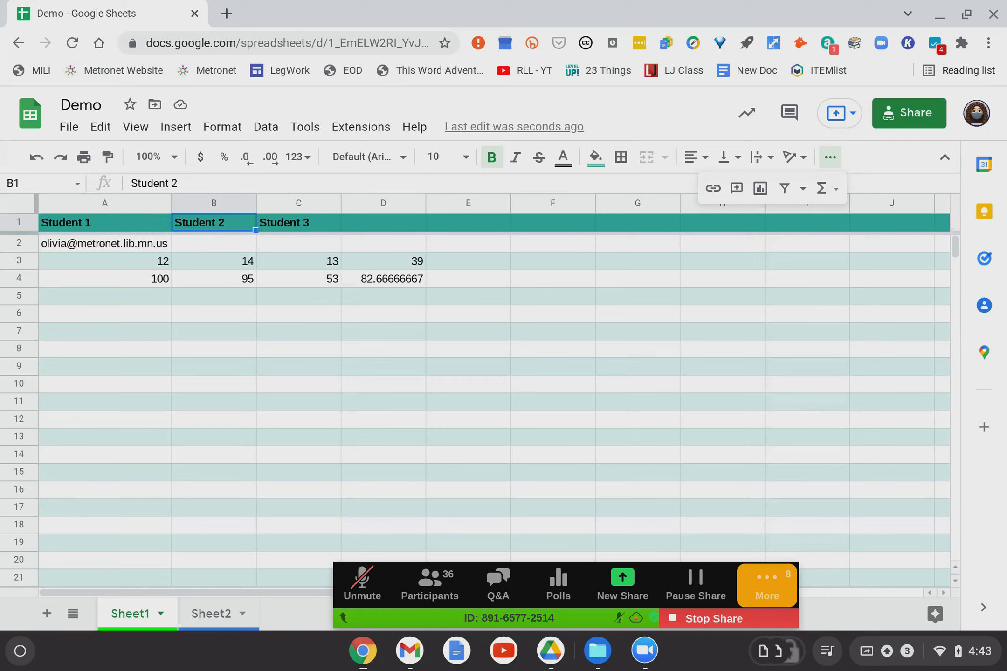
left_click(133, 222)
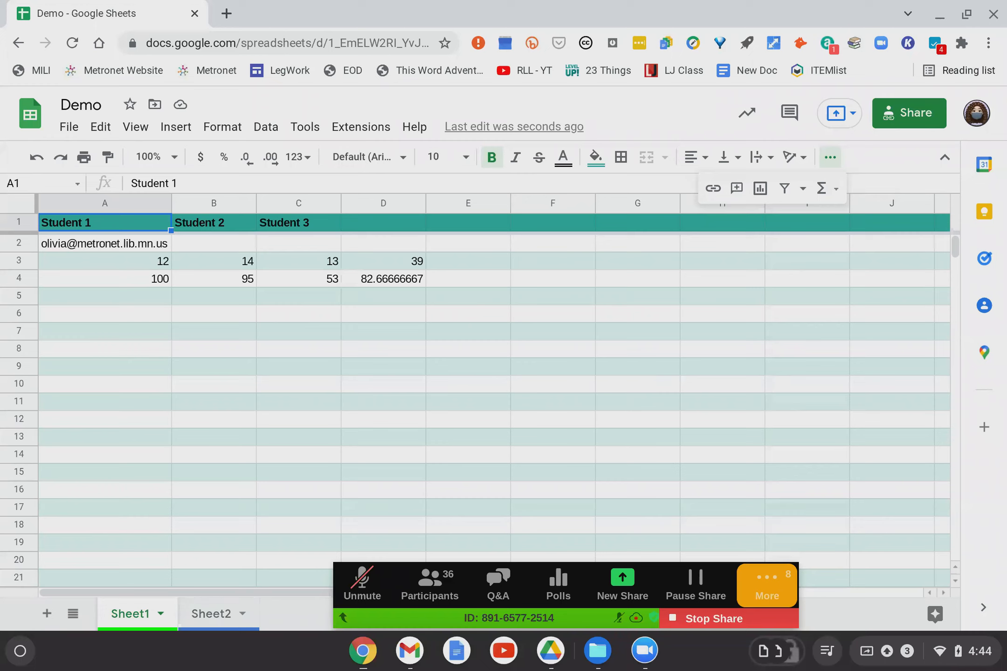
left_click(210, 223)
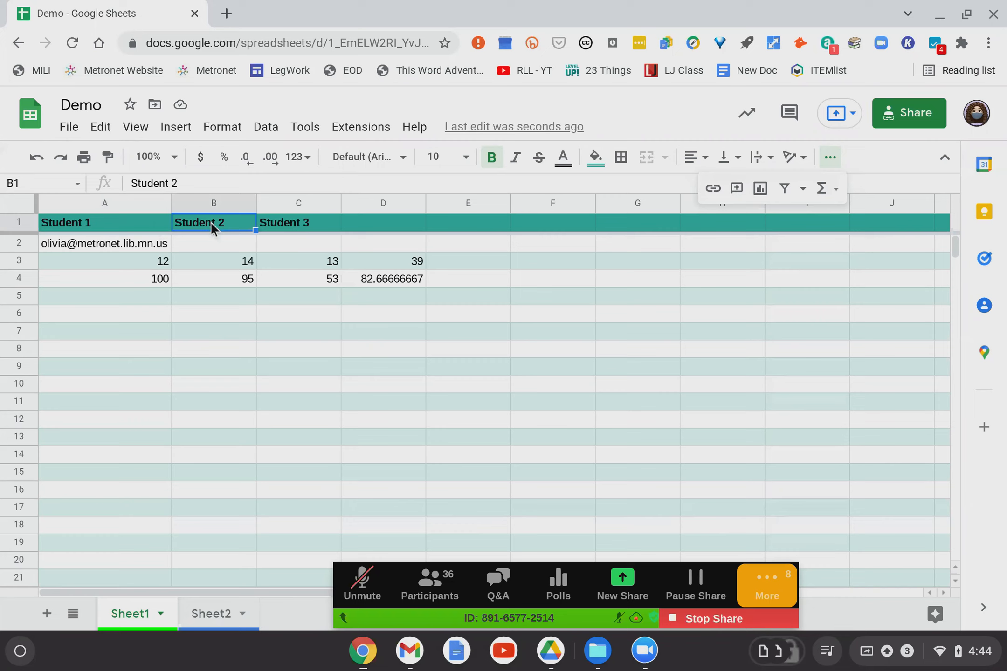
left_click(275, 224)
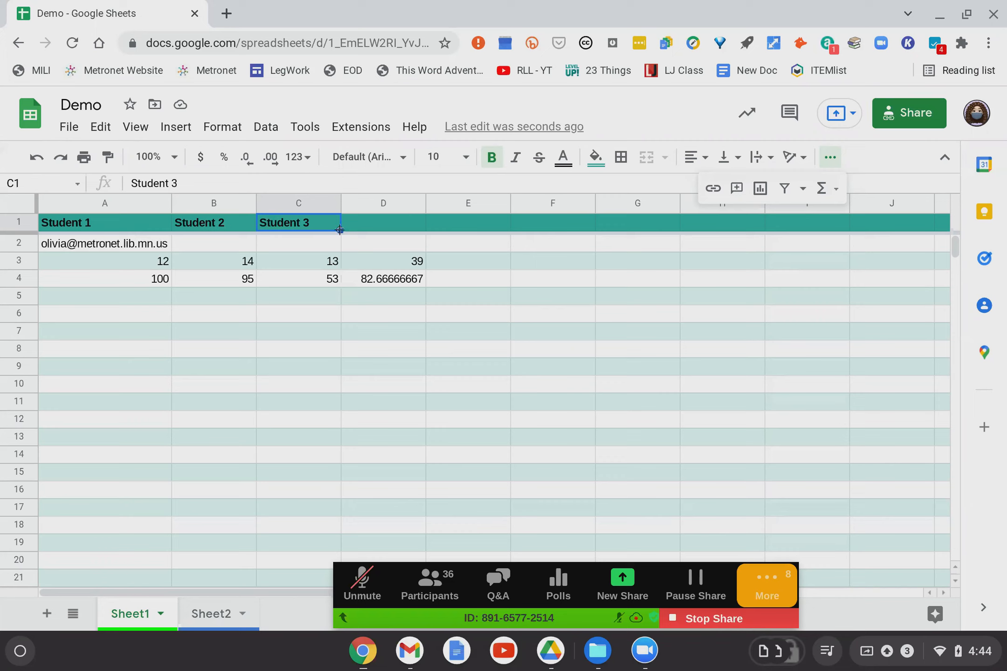
Autofill the header from C1 across to I1 so it continues Student 4 through Student 9.
left_click_drag(339, 230, 792, 222)
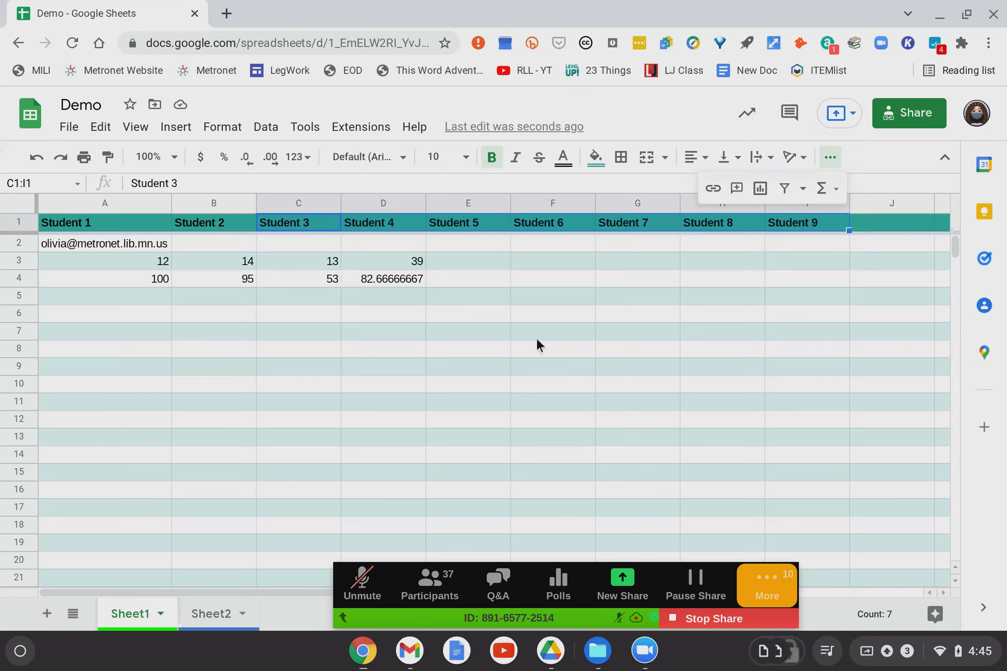
left_click_drag(809, 224, 204, 389)
left_click(193, 380)
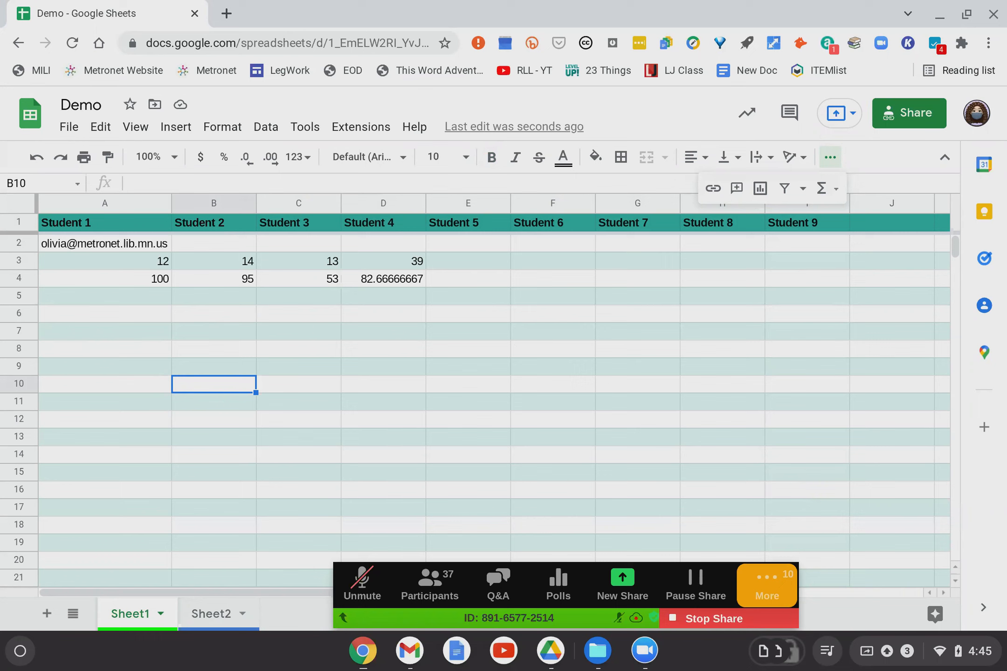
Hide row 2, briefly unhide it, then hide it again.
left_click(17, 244)
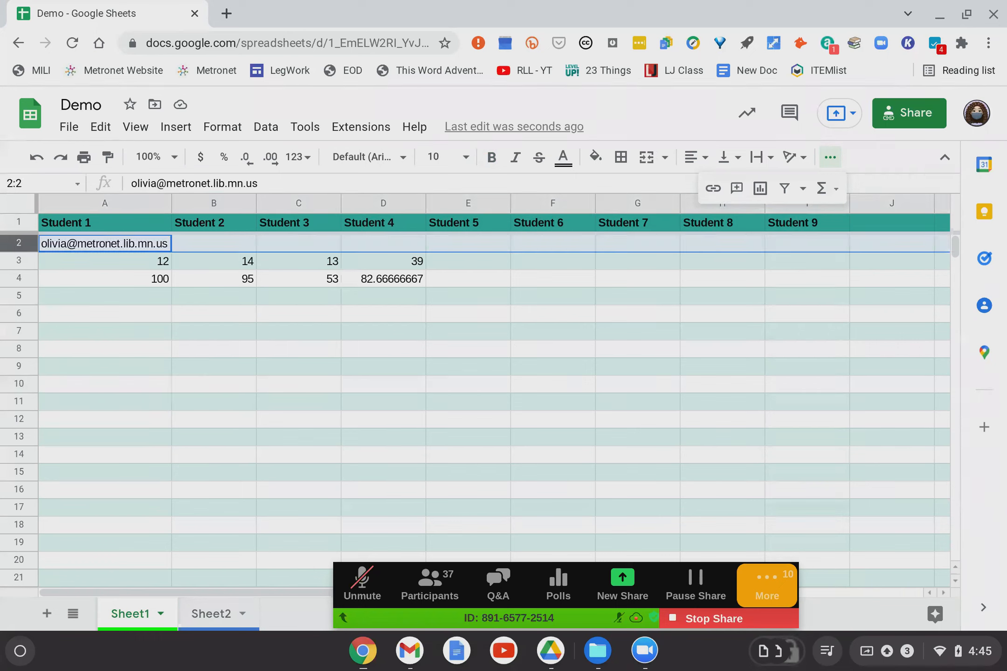
right_click(18, 244)
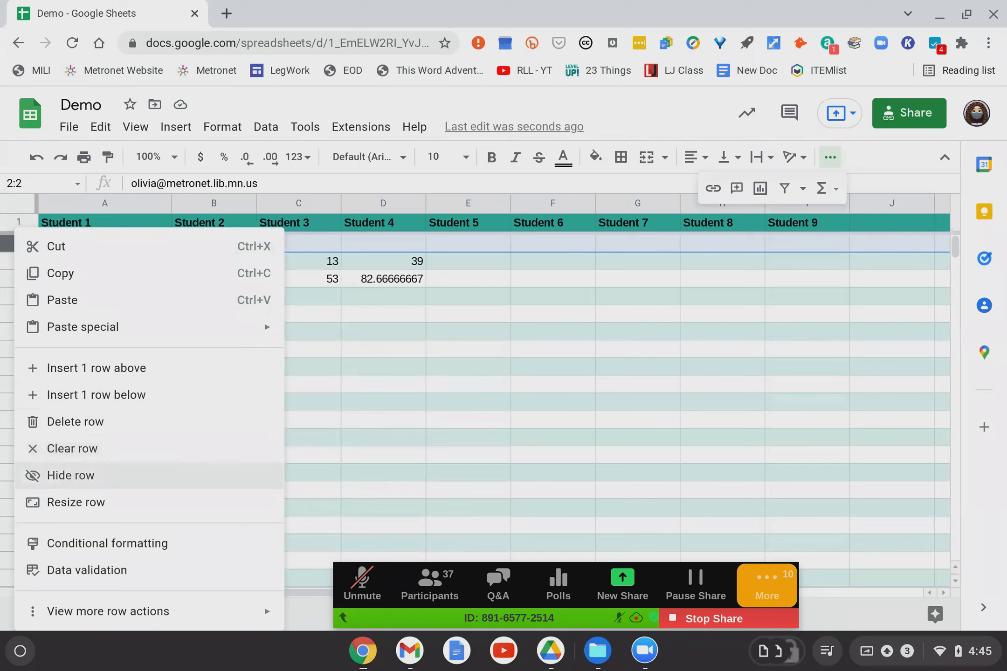
left_click(71, 475)
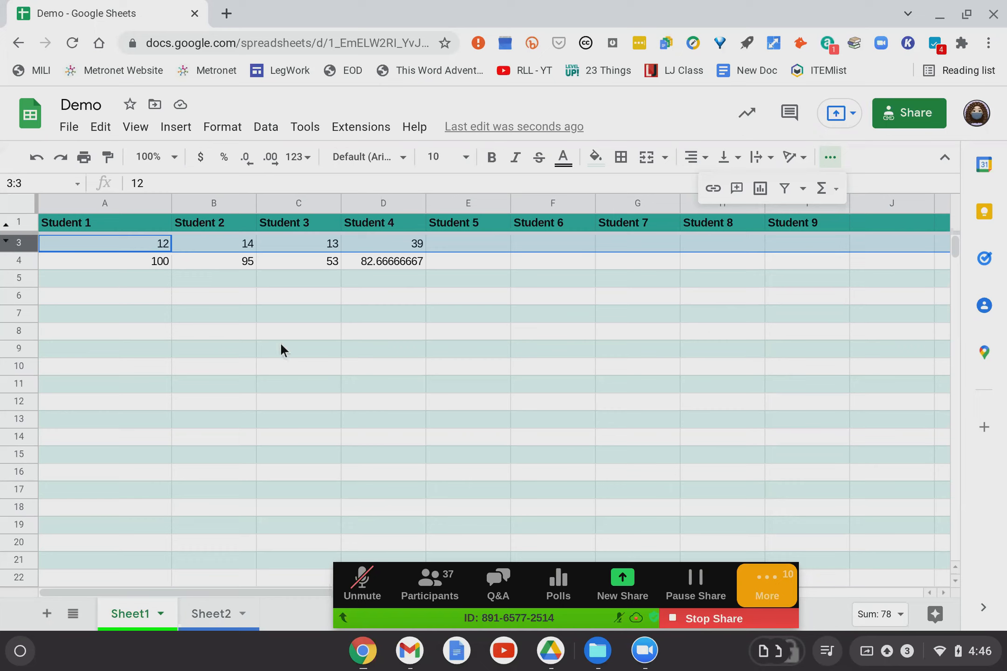
left_click(7, 231)
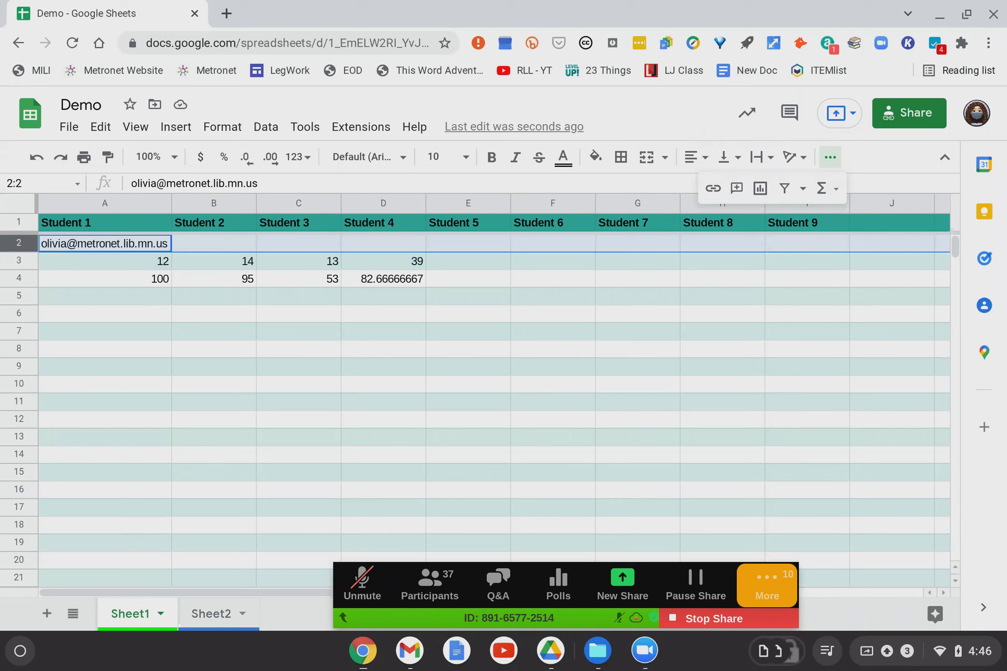
right_click(21, 243)
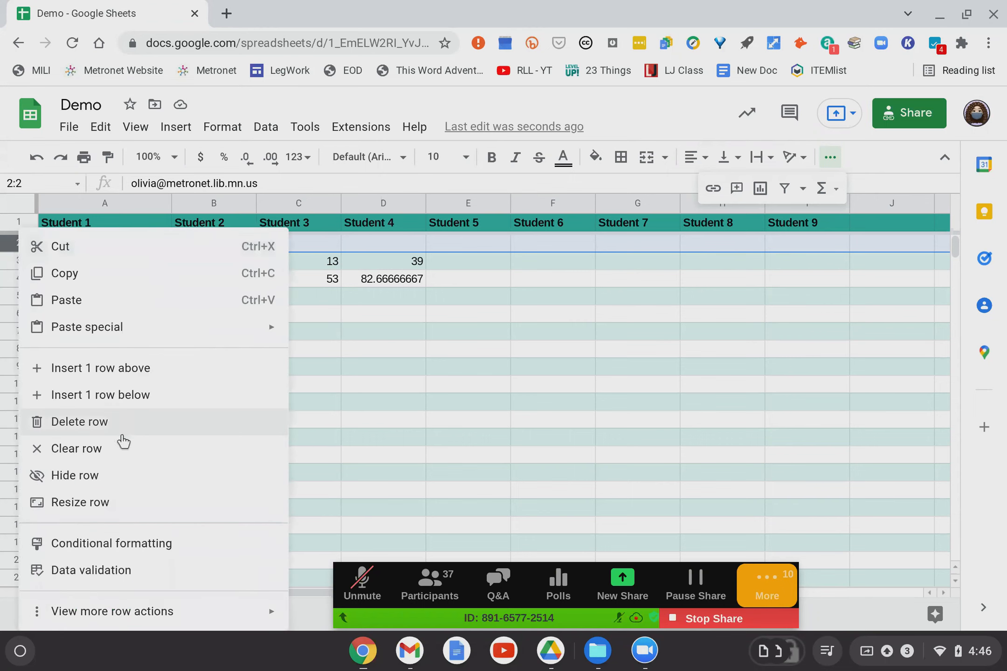
left_click(74, 475)
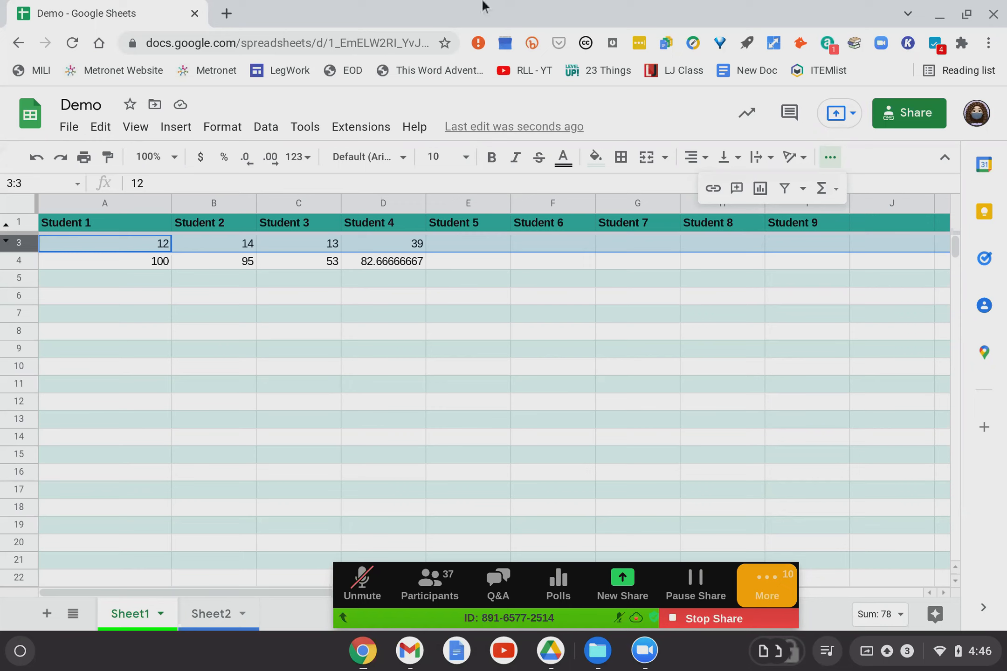
left_click(510, 131)
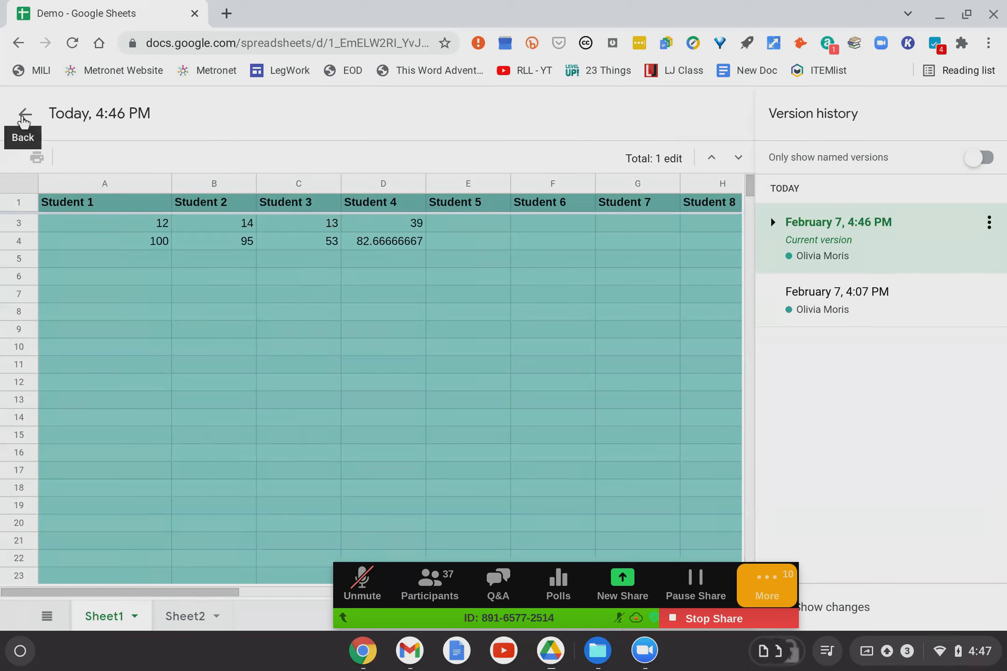
left_click(24, 114)
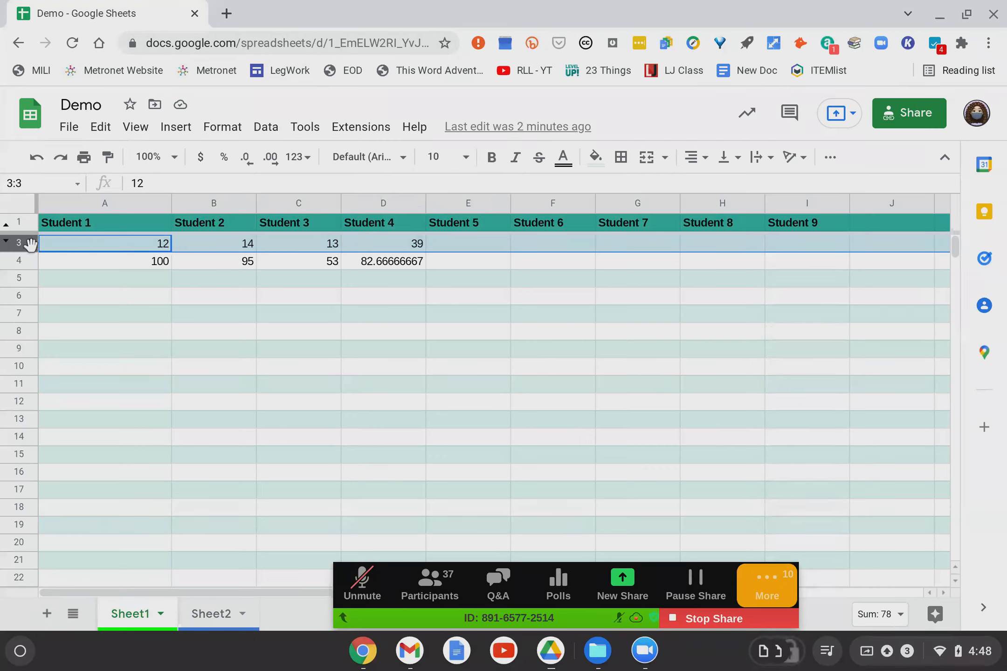
left_click(14, 205)
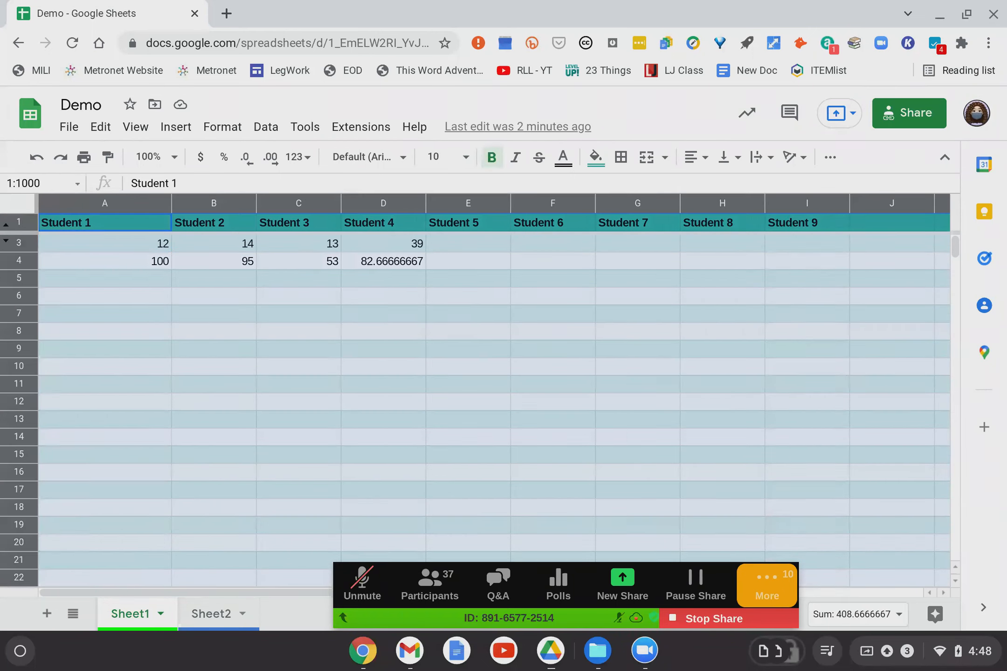
left_click(65, 285)
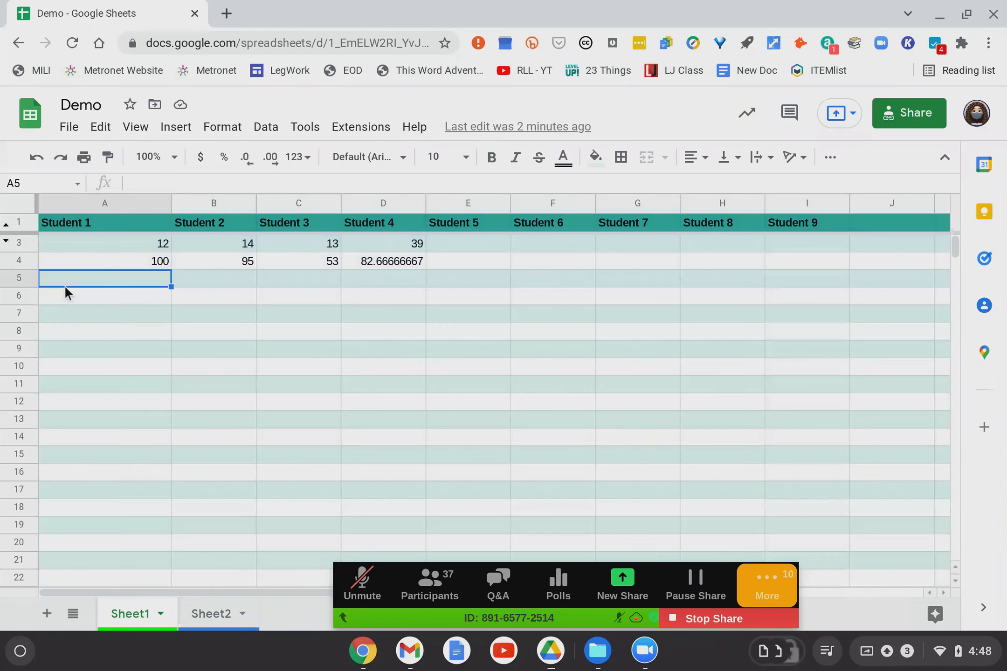
left_click(139, 201)
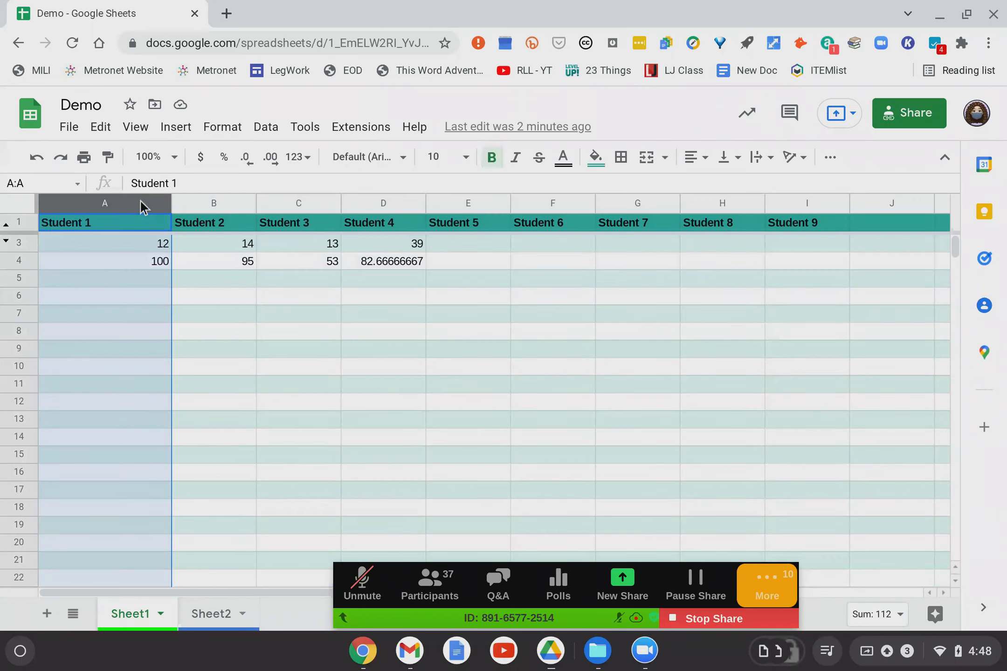
left_click(15, 243)
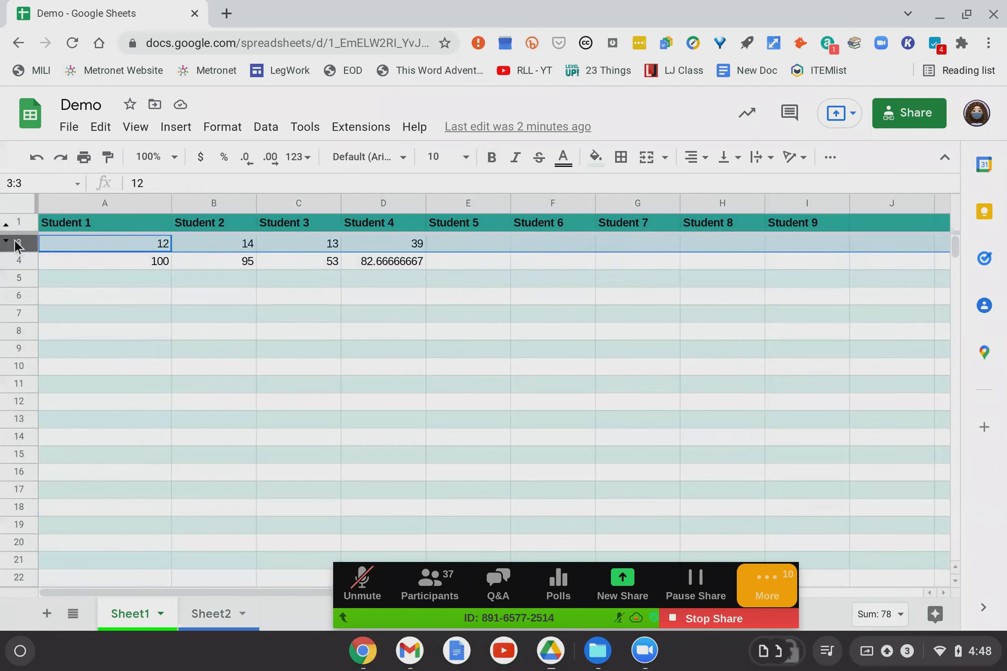
left_click(53, 246)
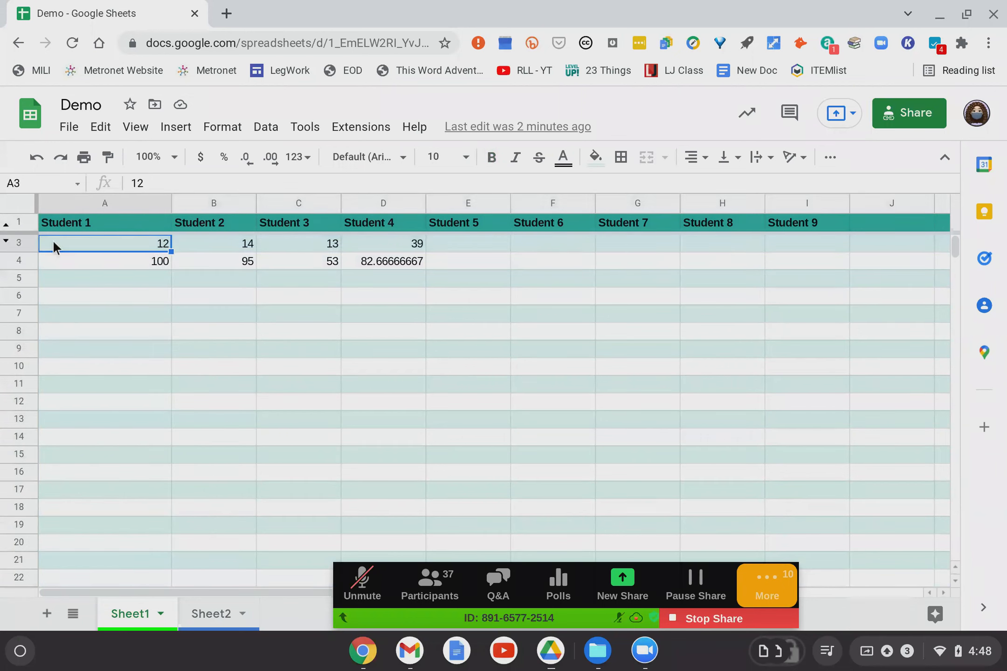
left_click_drag(52, 246, 511, 375)
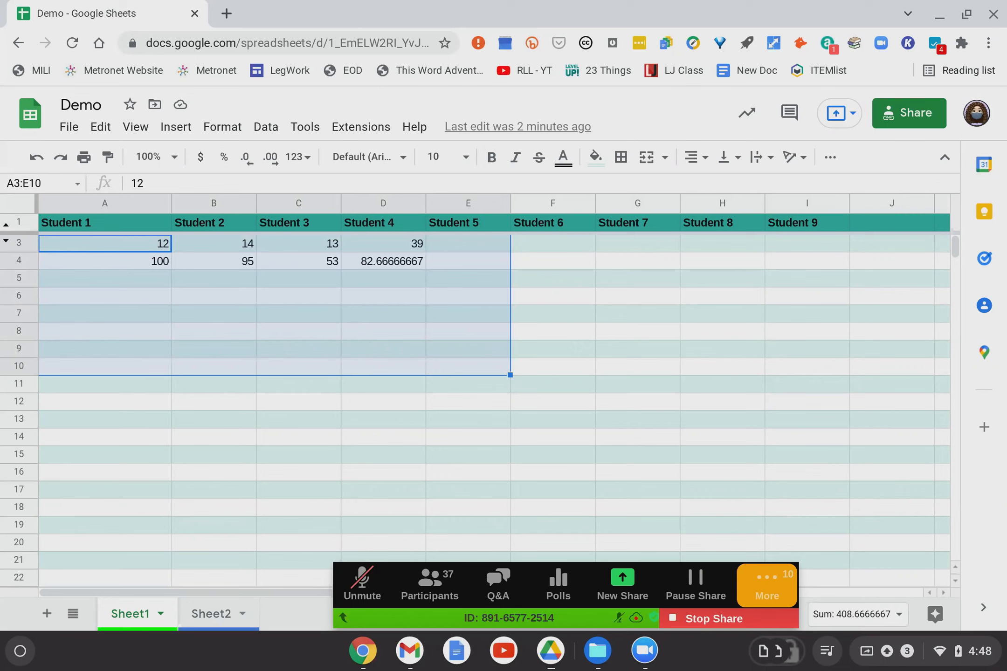
left_click(266, 128)
left_click(266, 132)
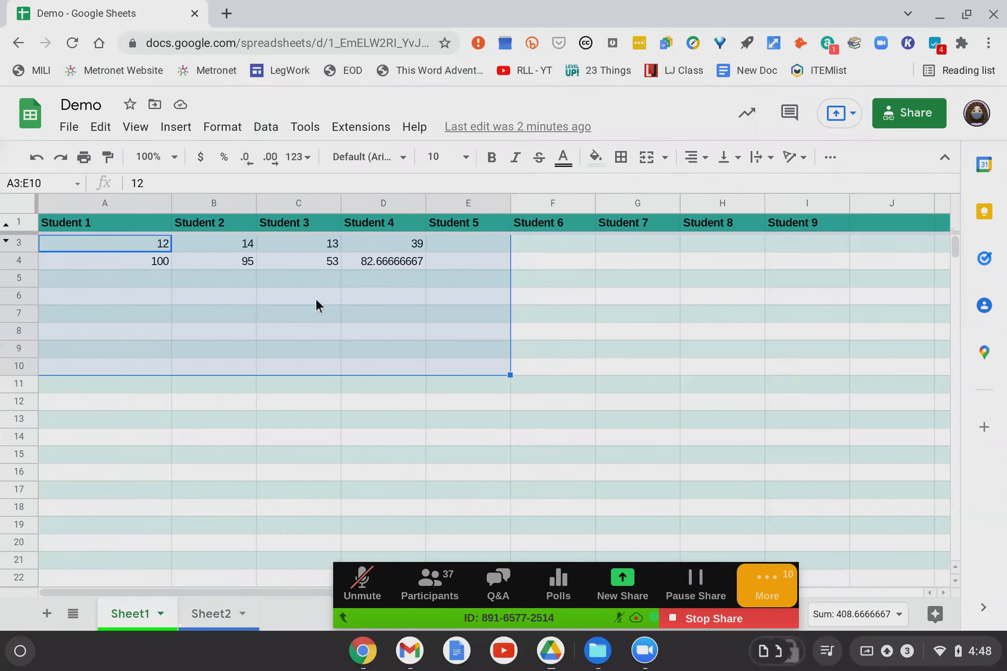
left_click(265, 139)
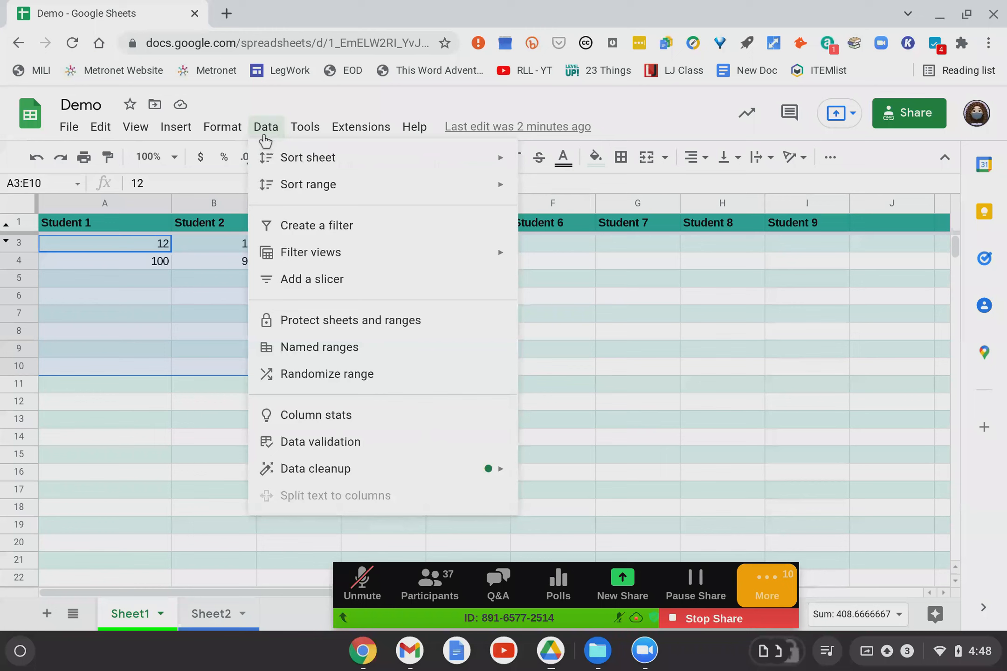
mouse_move(288, 163)
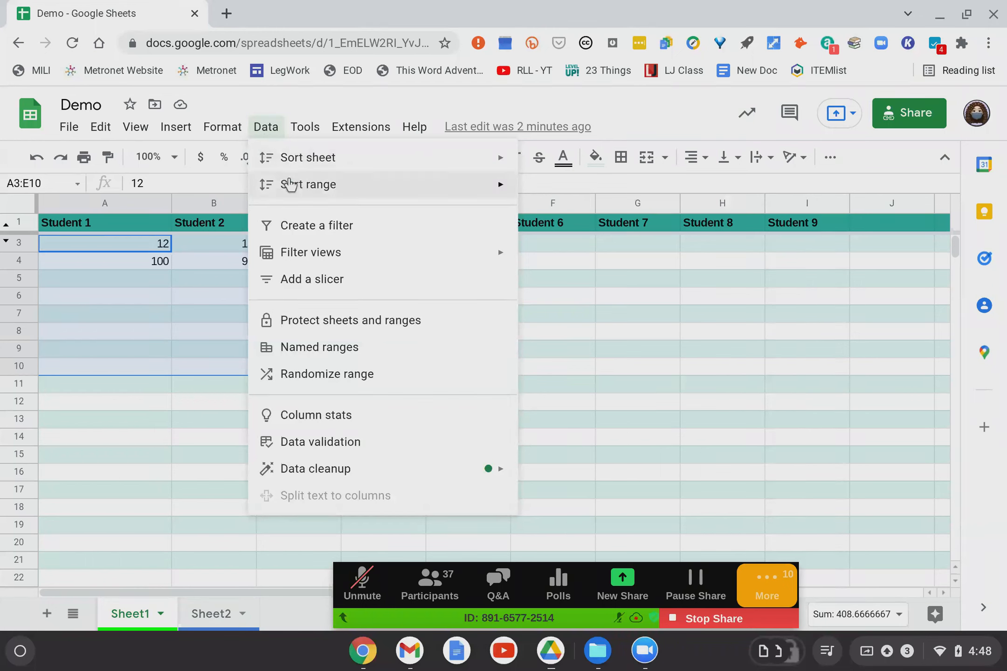
mouse_move(290, 184)
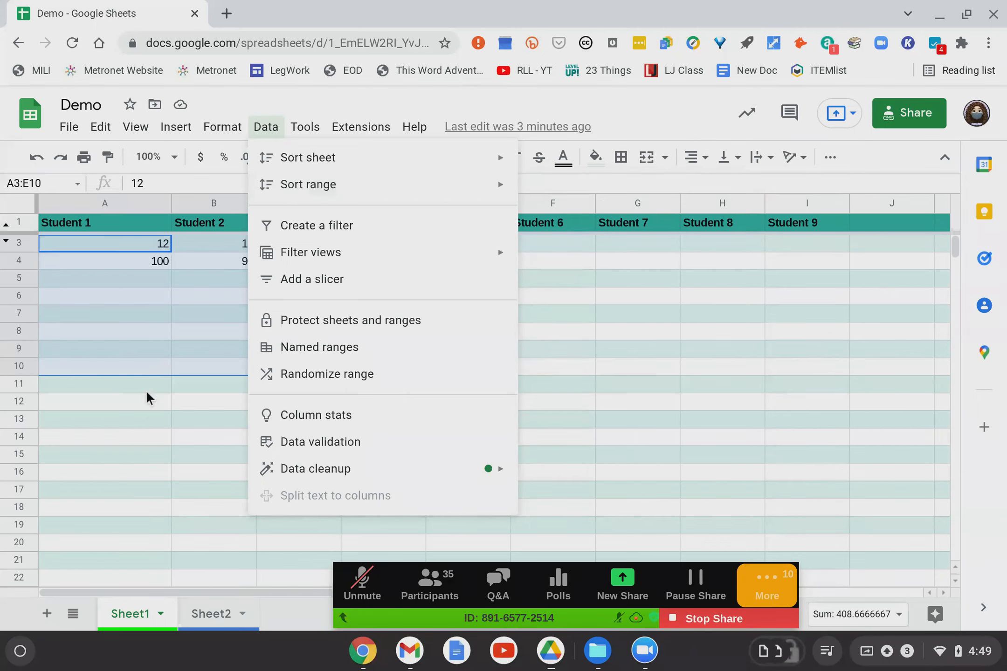
left_click(146, 404)
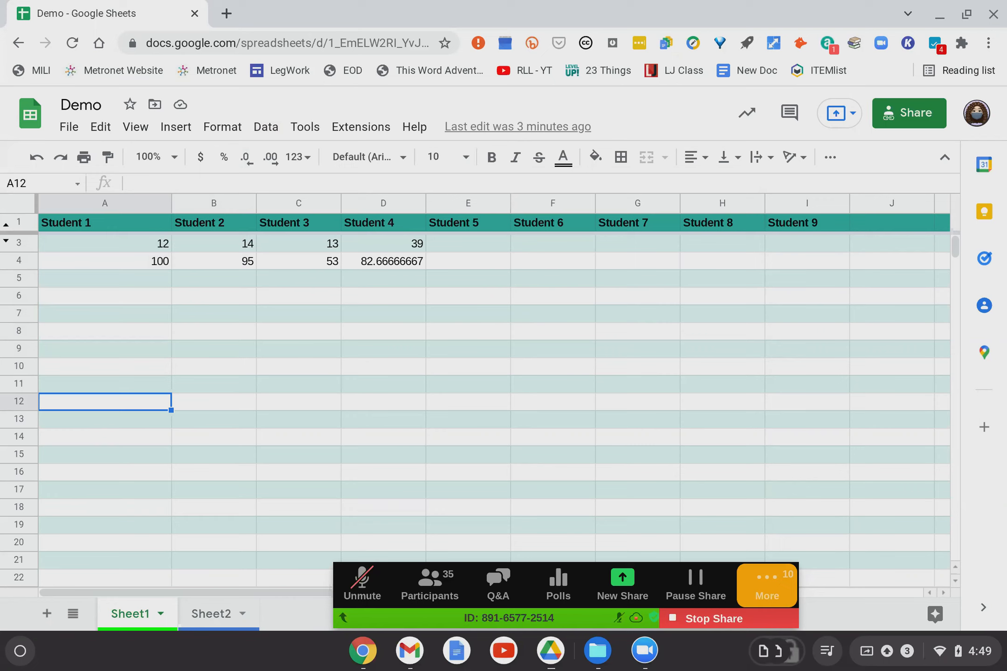
Return to the Learnabout Google Sheets presentation window and check the Beginner Sheets Test link.
left_click(368, 662)
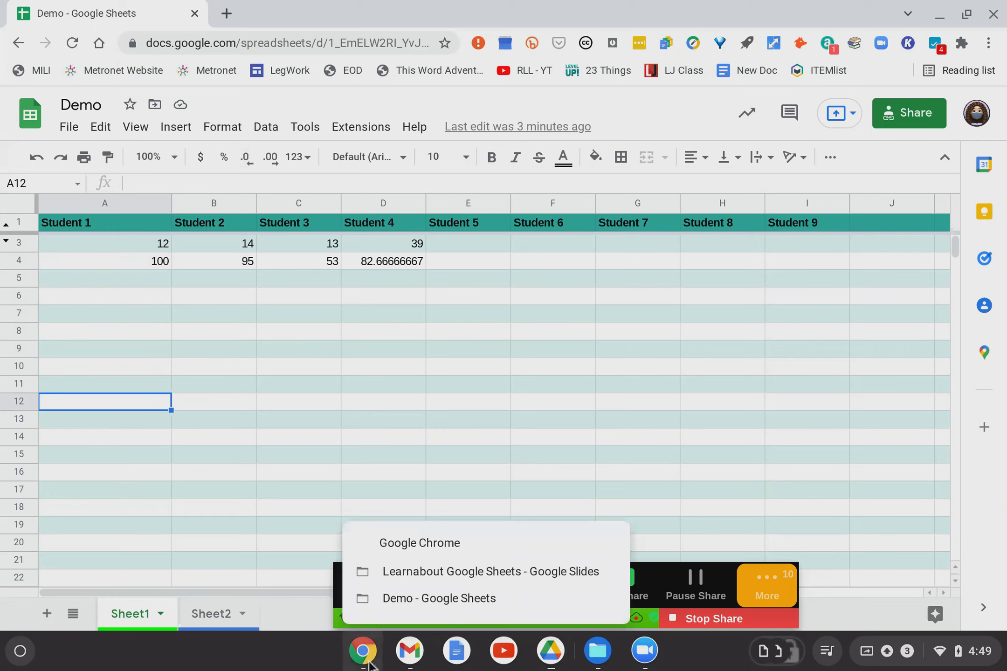
left_click(399, 573)
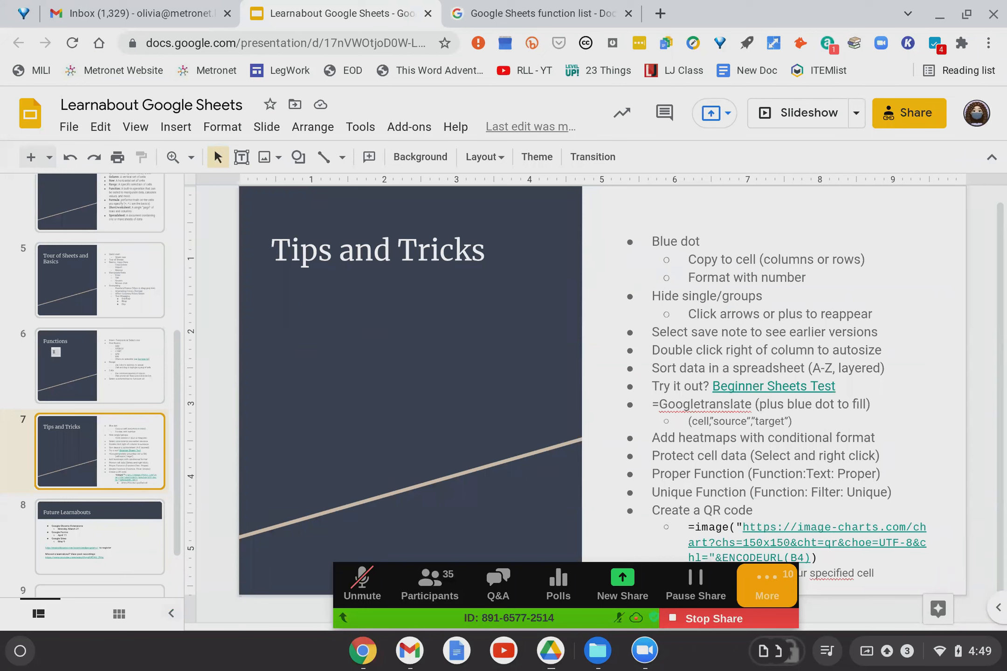
left_click(765, 387)
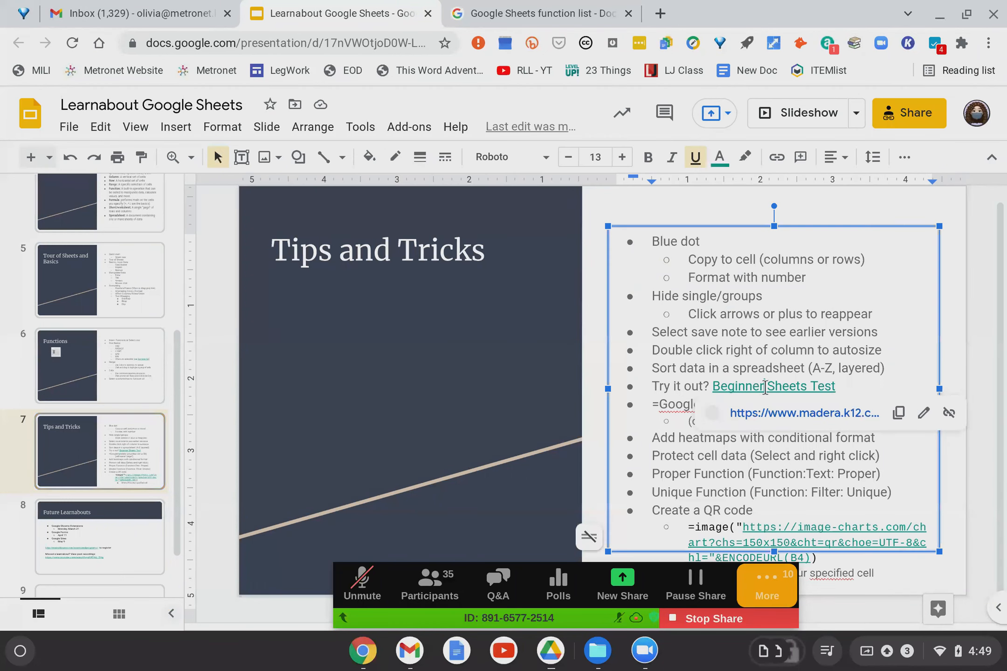
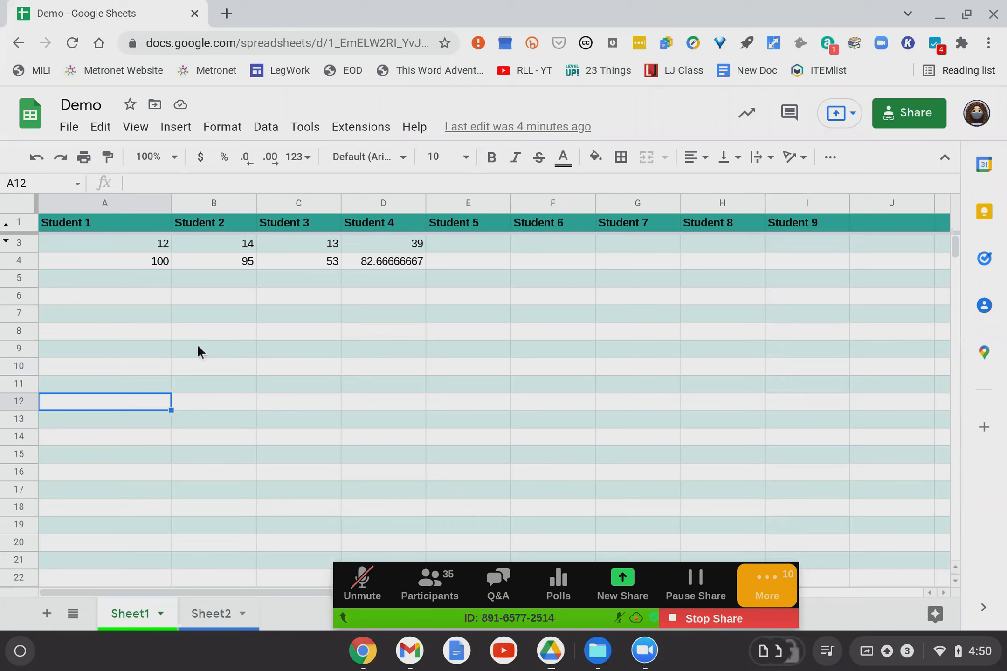
Draft a Color scale conditional formatting rule and begin editing its A12 range.
left_click(222, 127)
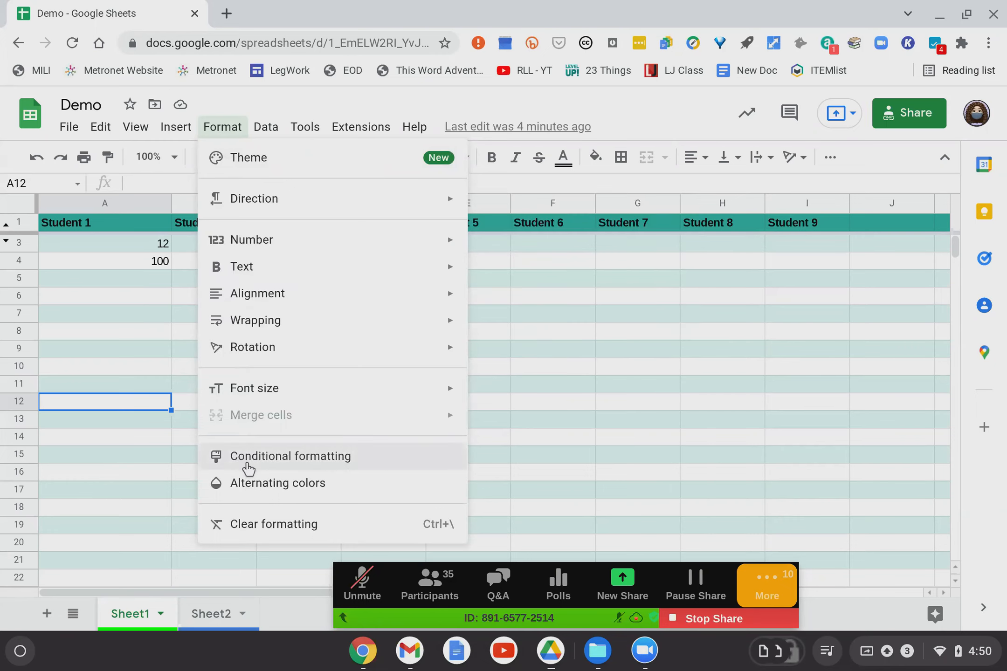
left_click(248, 467)
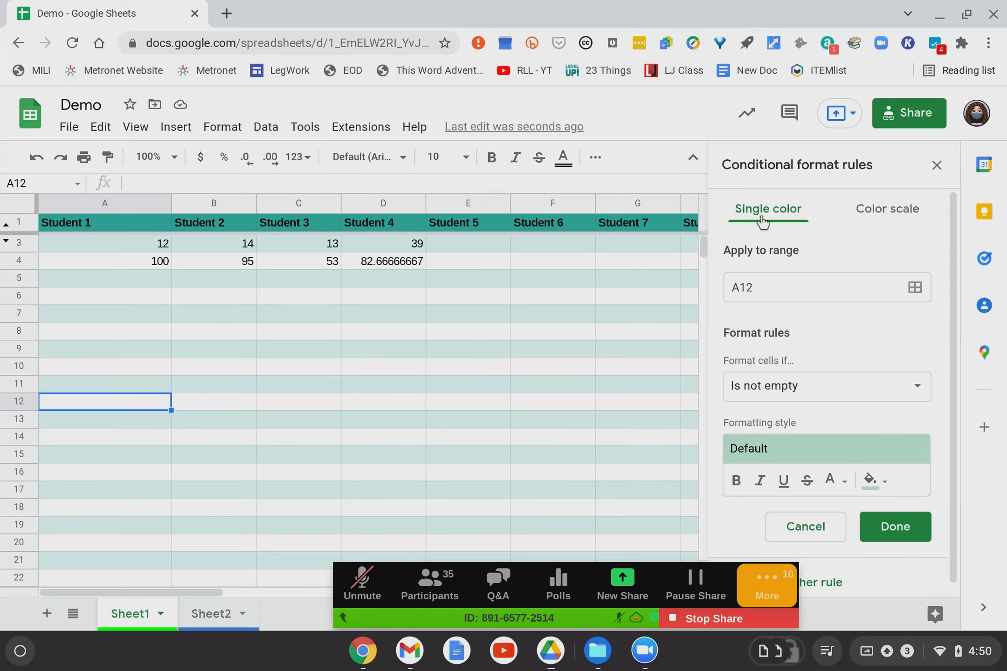
left_click(879, 215)
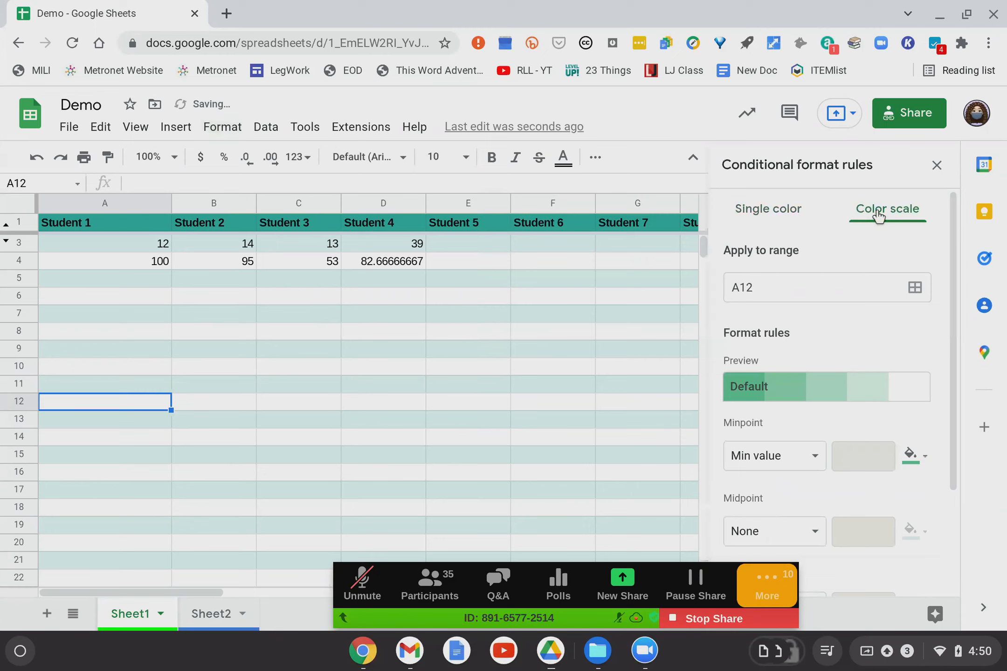
left_click(795, 288)
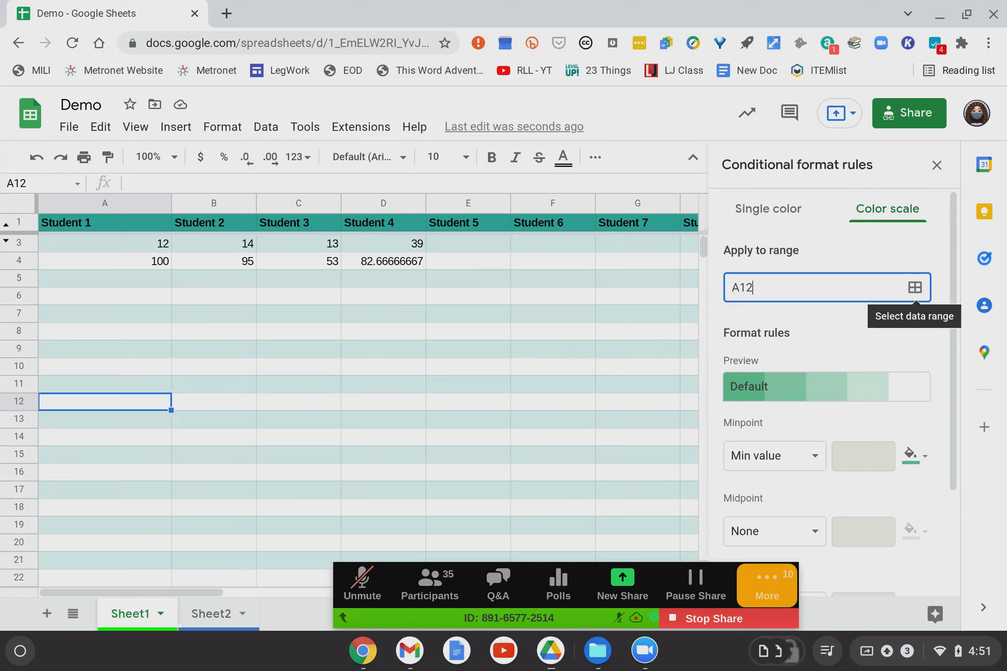
Set the color scale rule's range to A3:D4 by selecting the scores on the sheet.
left_click(914, 287)
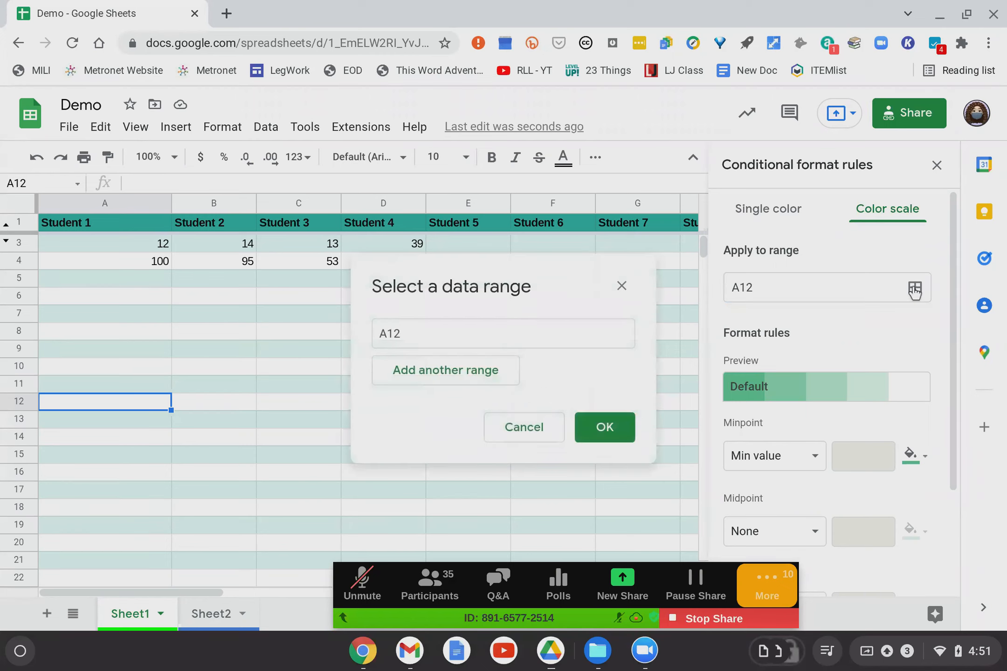
left_click(419, 340)
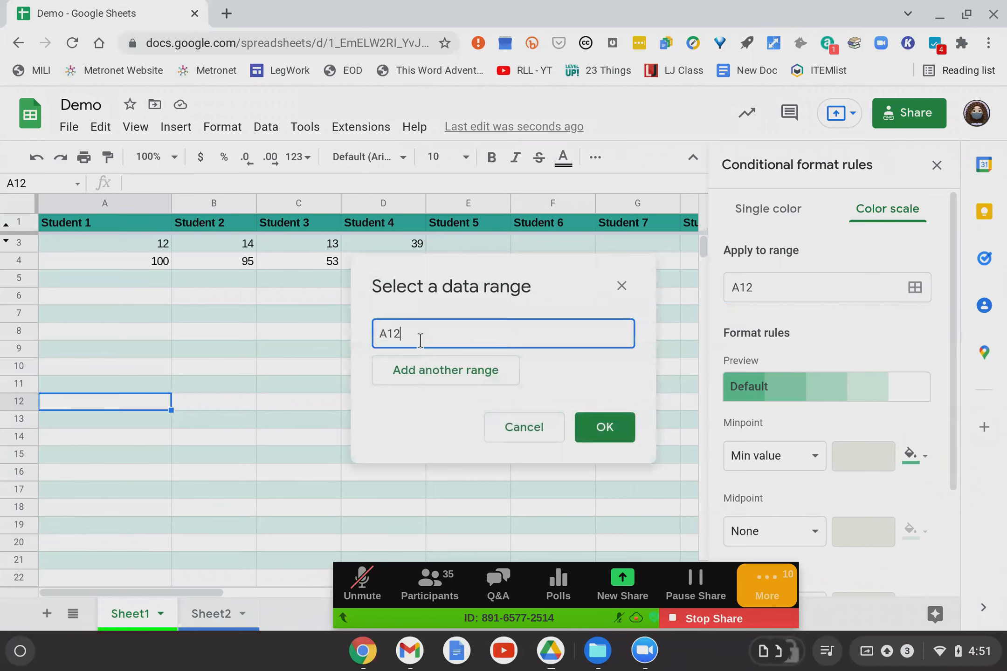
left_click(145, 242)
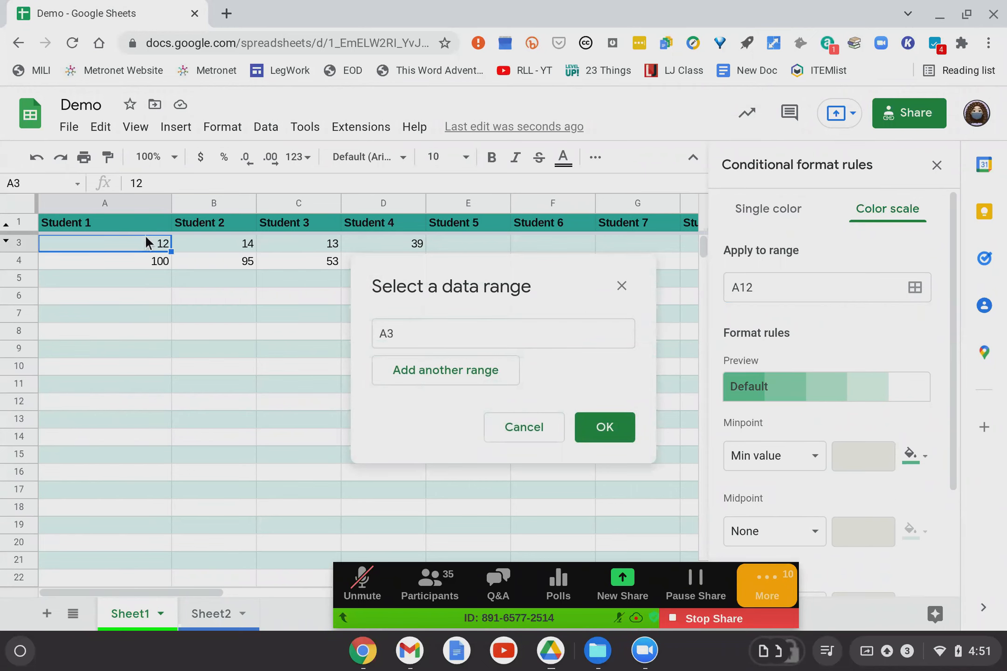
right_click(145, 238)
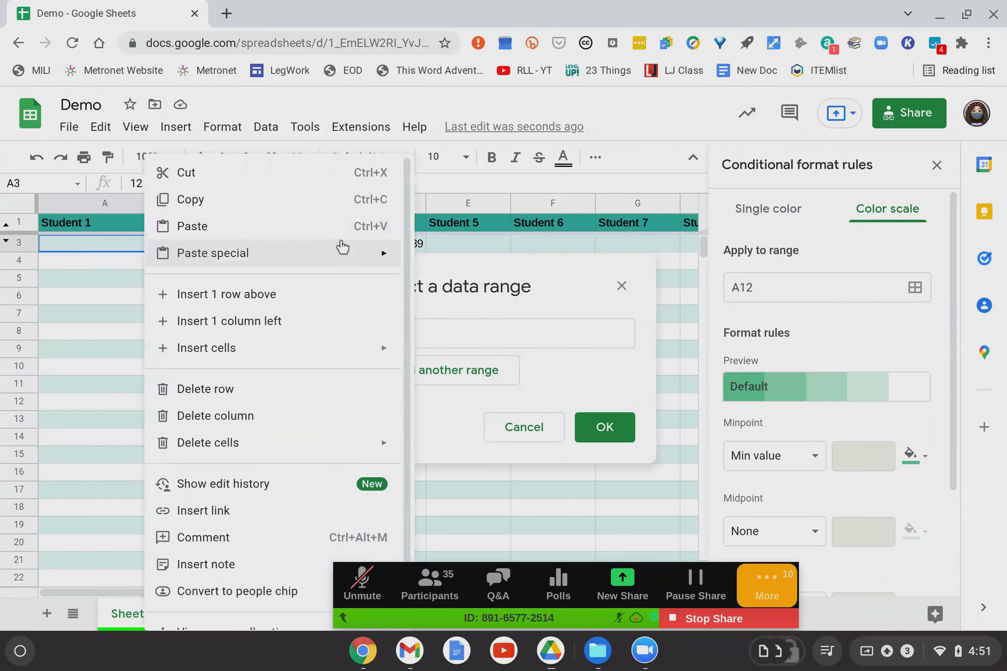
left_click(56, 239)
left_click_drag(150, 238, 371, 257)
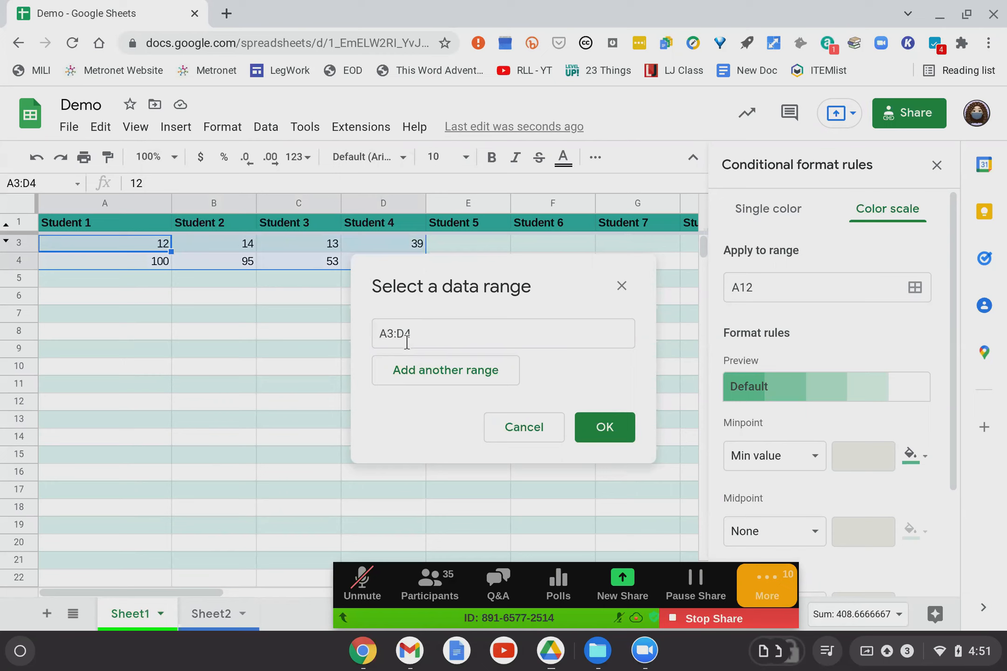
left_click(603, 428)
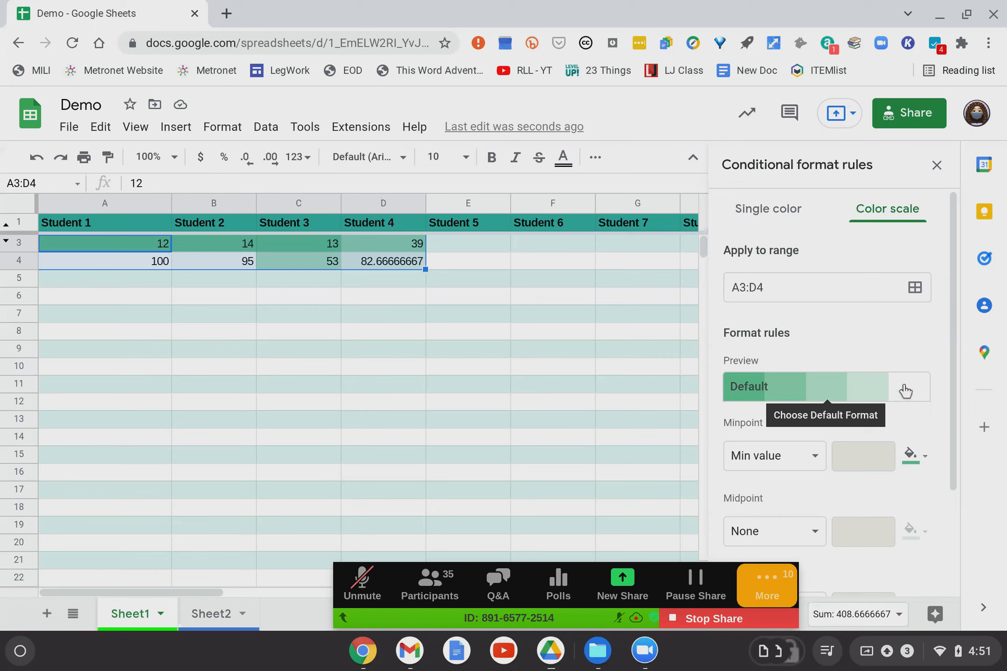
Apply the green-yellow-red preset to the color scale.
scroll(880, 332, "down", 3)
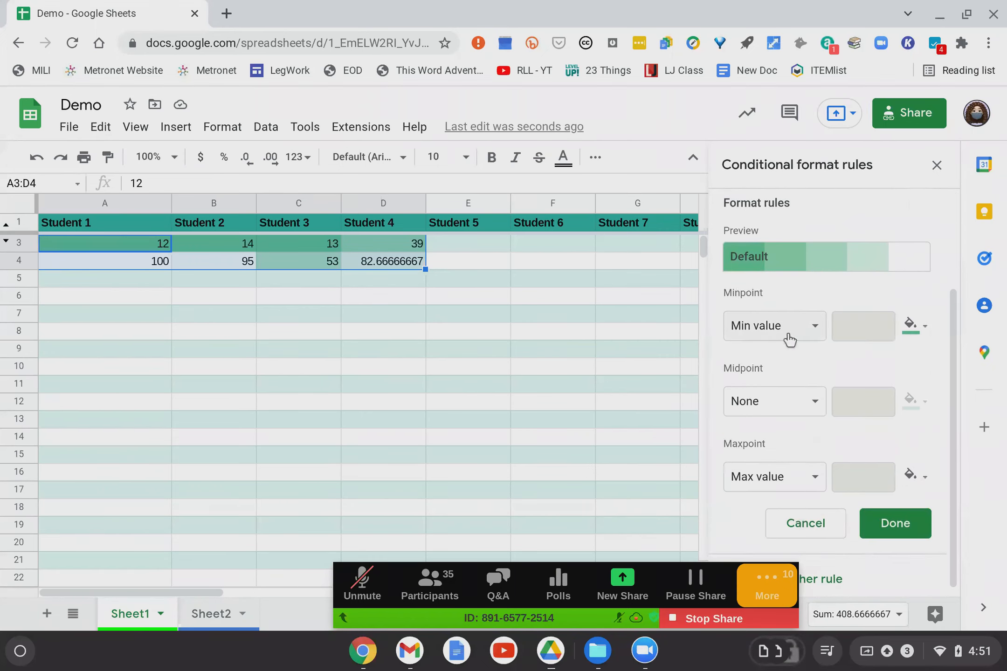
scroll(767, 364, "down", 1)
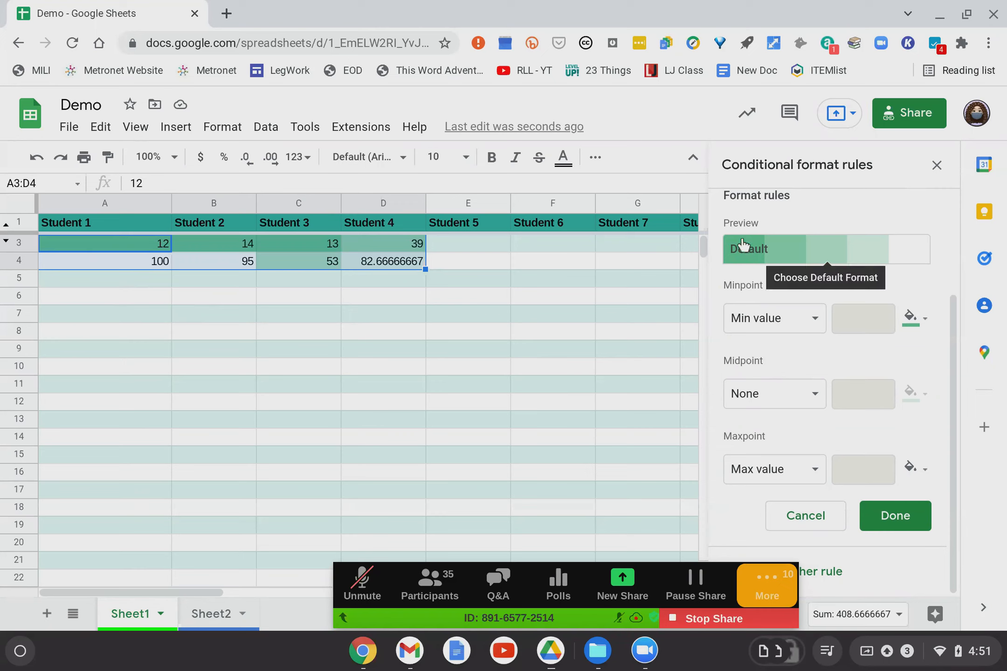
left_click(746, 259)
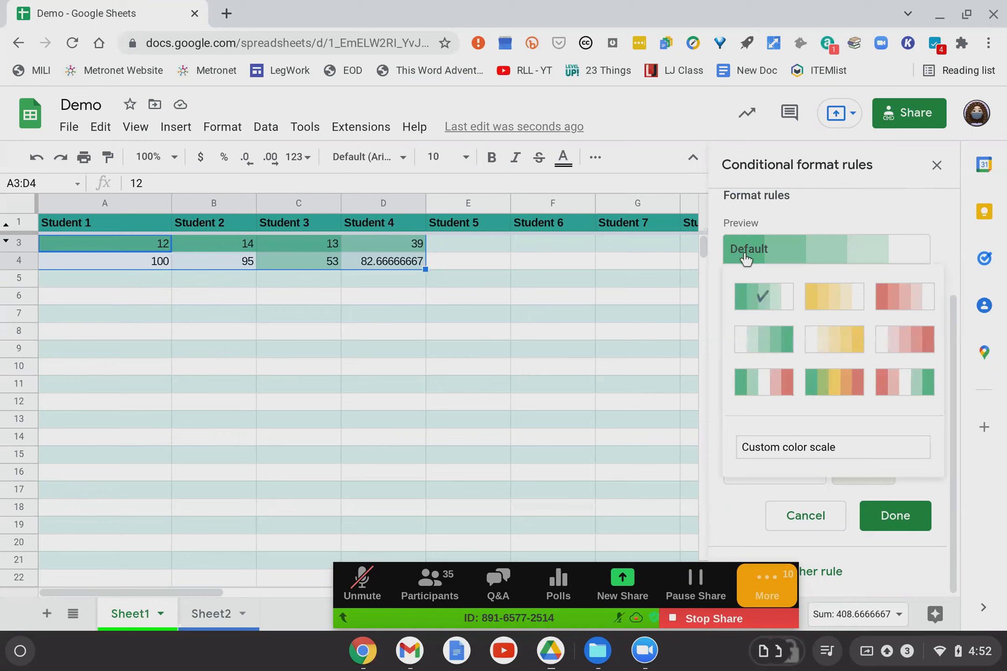
left_click(841, 380)
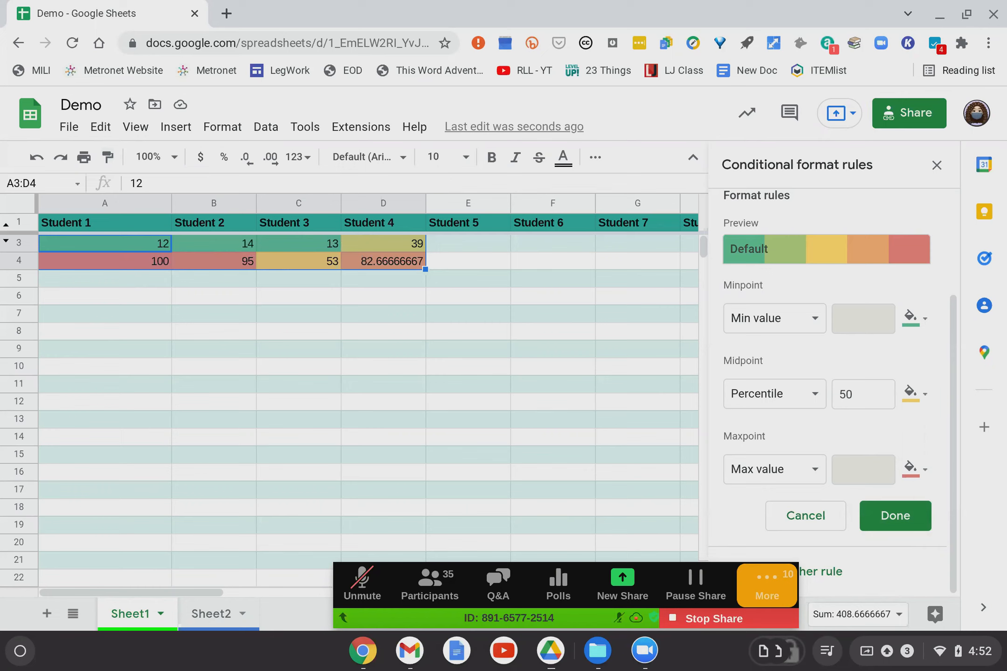
Keep Min value as the minpoint, save the rule, and close the rules panel.
scroll(831, 280, "up", 3)
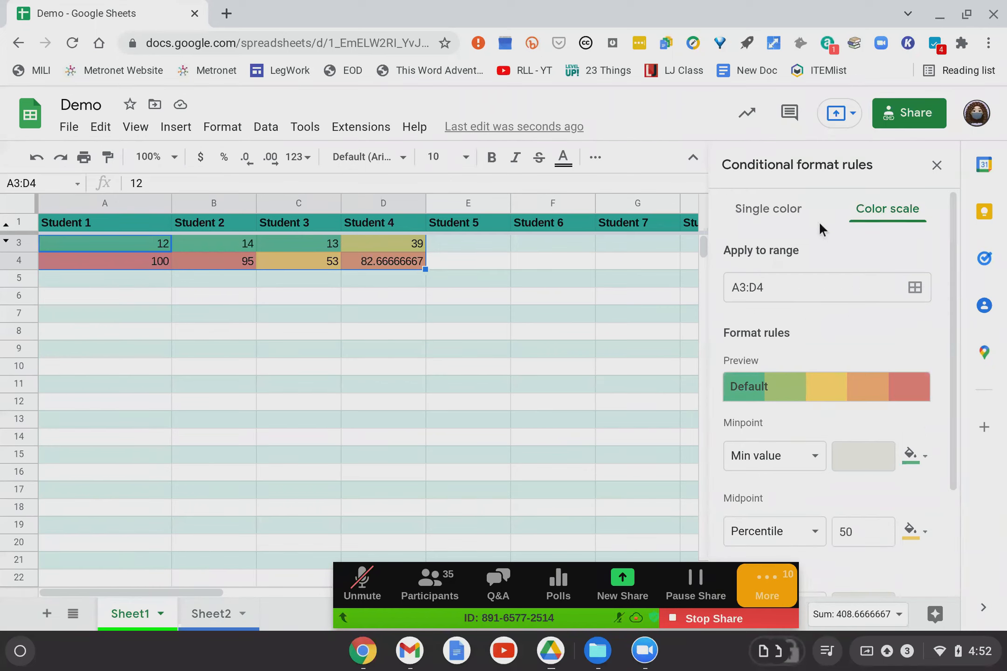
scroll(819, 224, "down", 1)
scroll(819, 221, "down", 1)
scroll(800, 248, "down", 3)
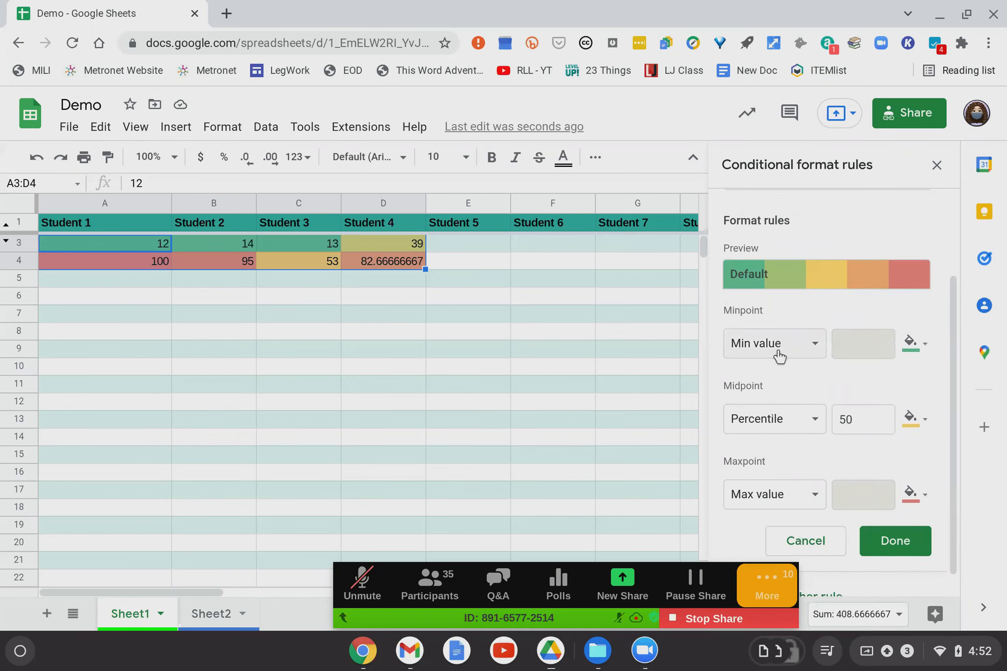
left_click(778, 350)
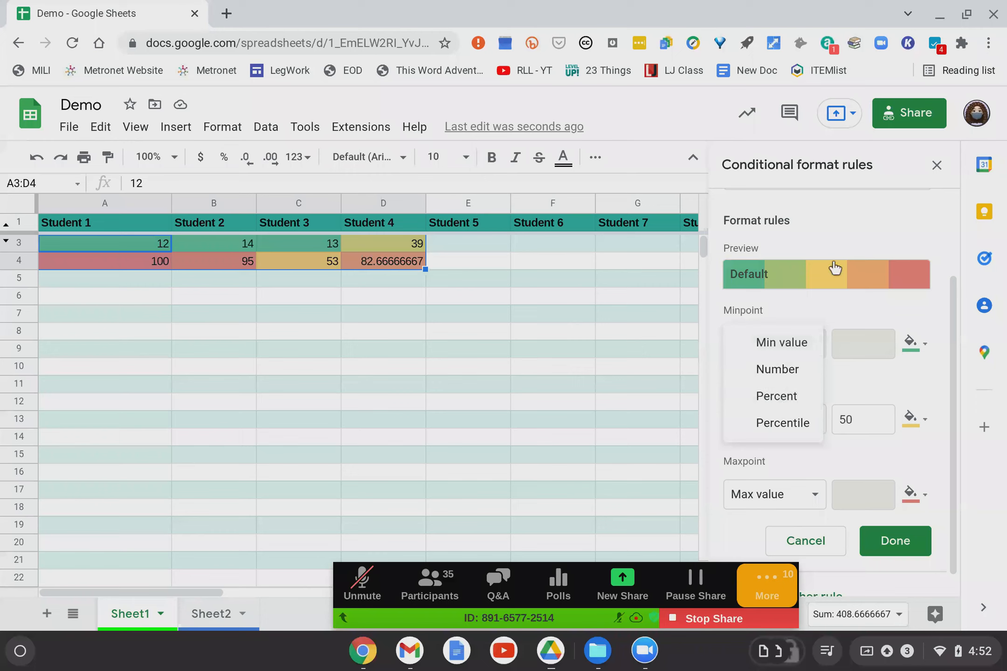
left_click(863, 316)
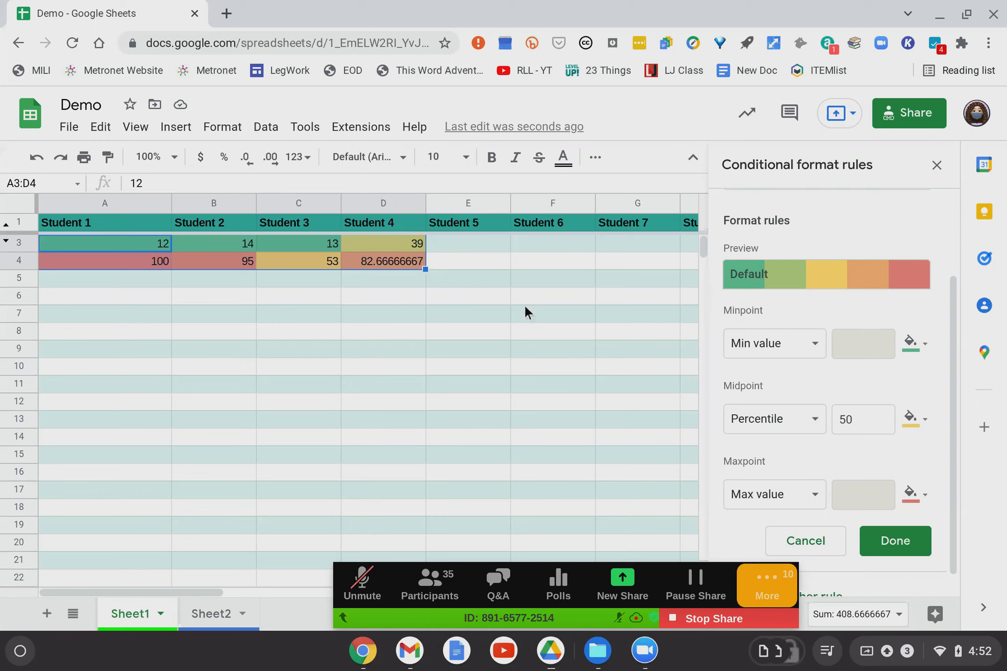
left_click(888, 543)
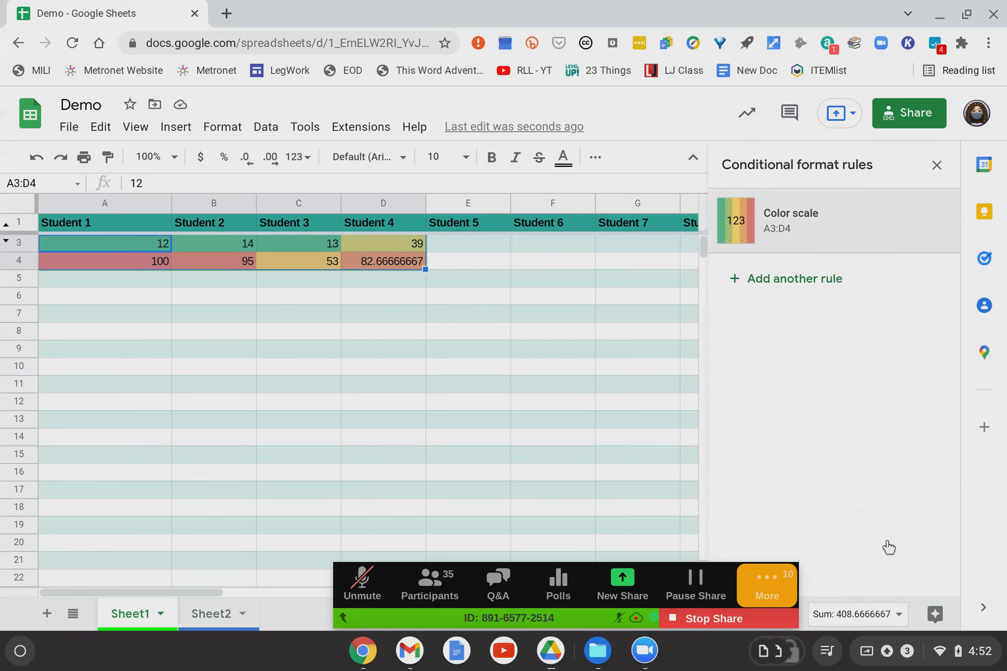
left_click(935, 165)
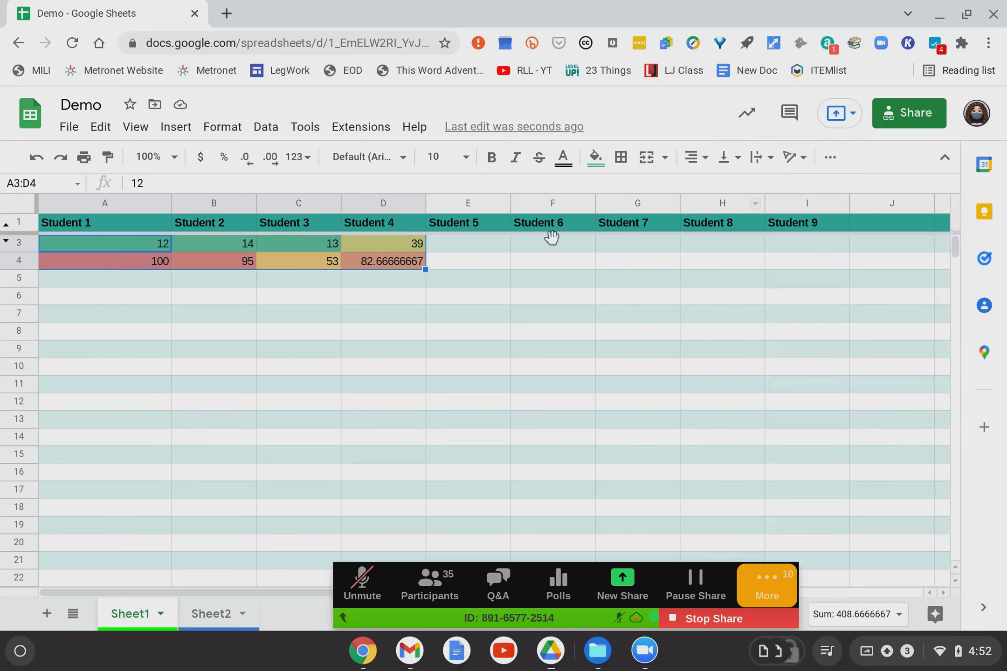
Select the Student 4 column D and bring up its column actions menu.
left_click(157, 294)
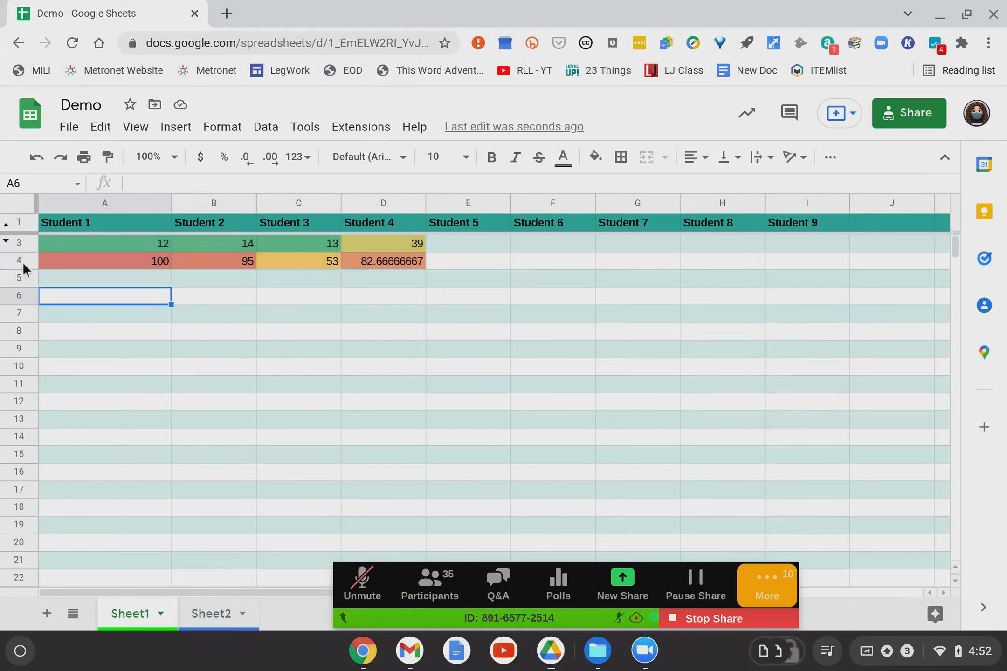
left_click(18, 261)
left_click(390, 244)
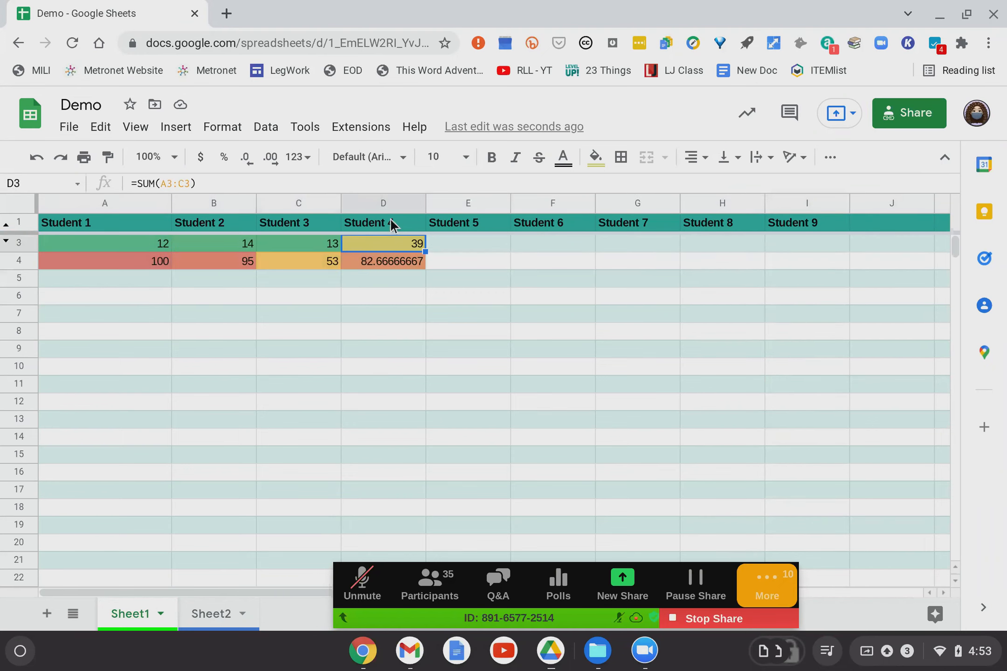
left_click(388, 205)
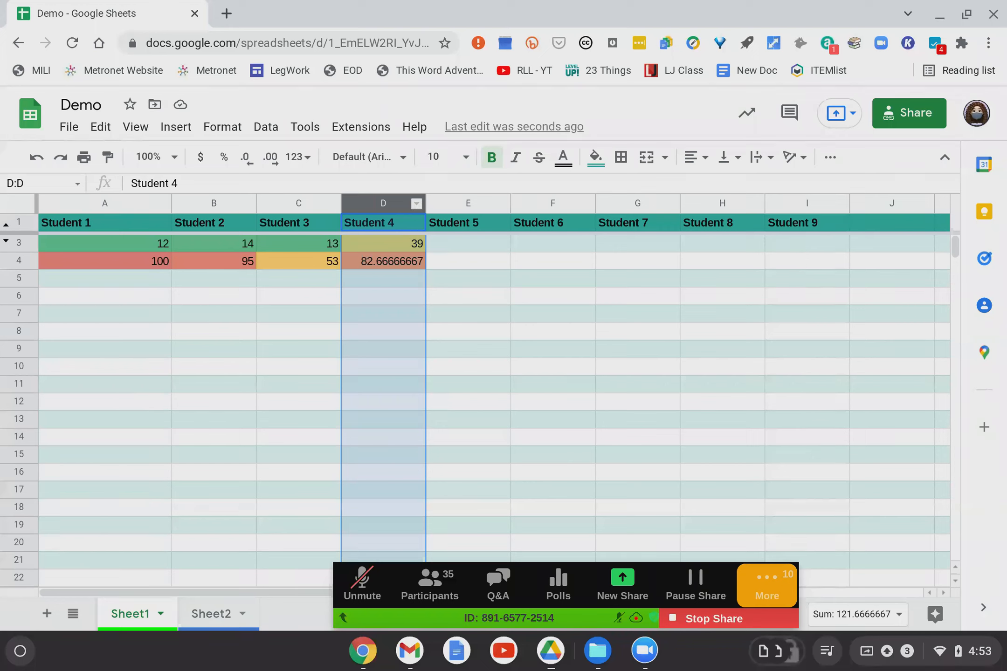
right_click(378, 208)
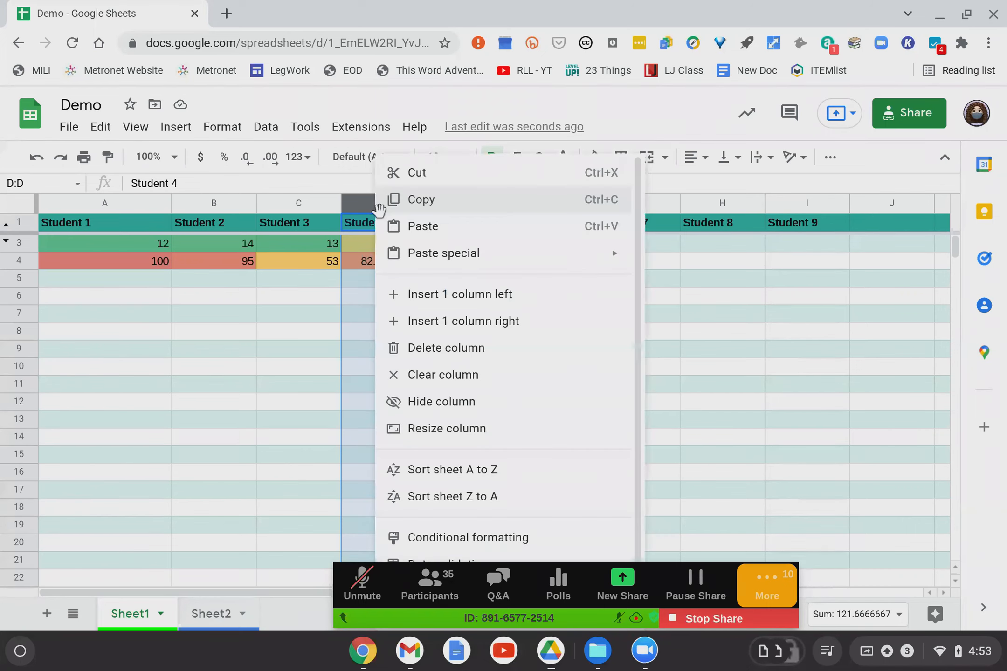
Choose Protect range from column D's actions to set up protection for Sheet1!D:D.
scroll(500, 354, "down", 1)
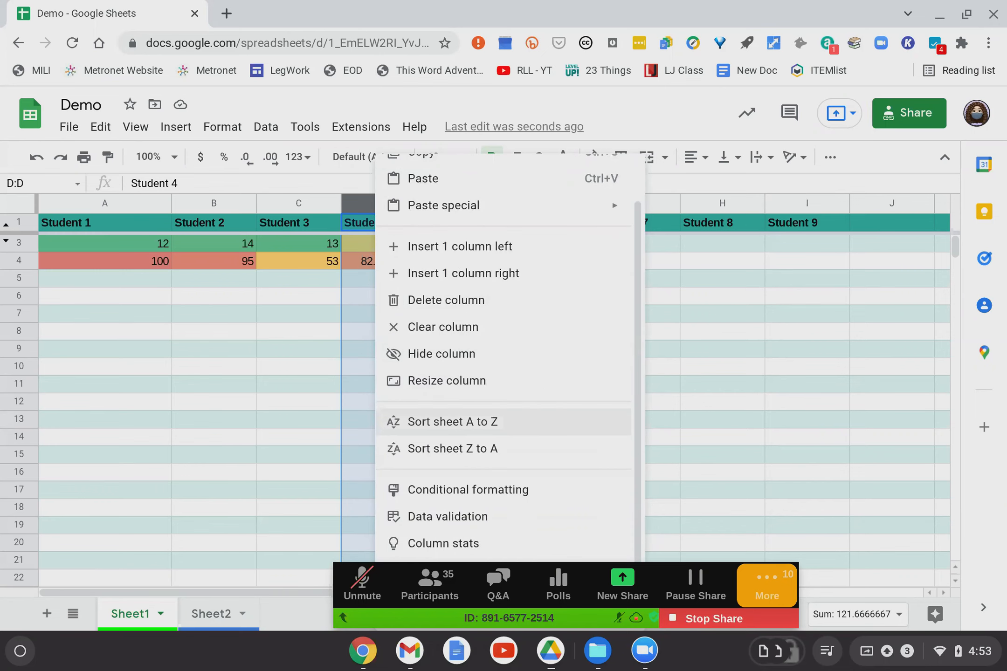
left_click(344, 624)
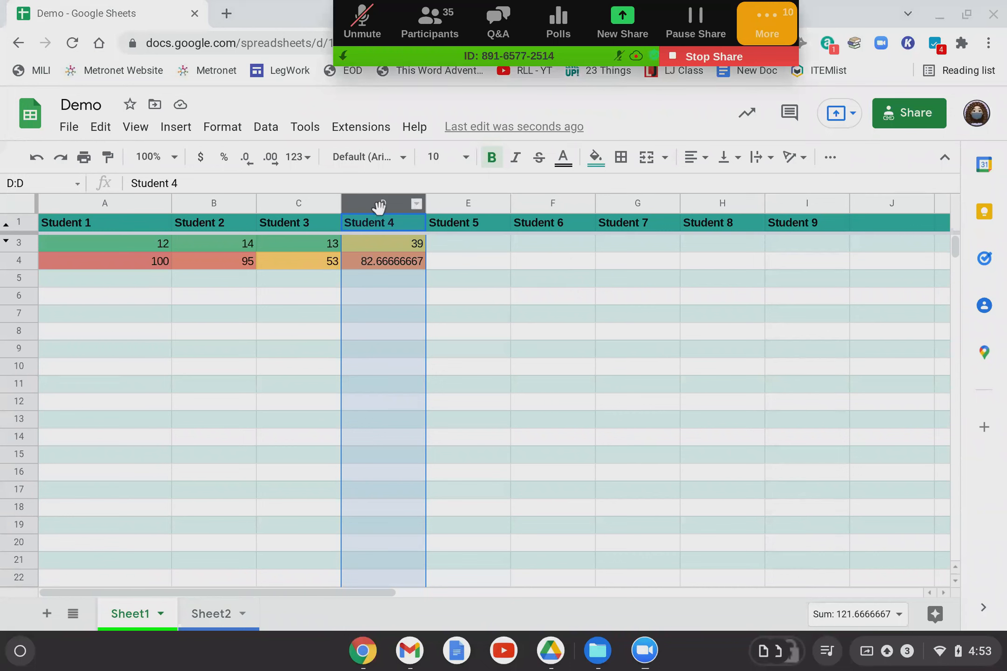
right_click(378, 205)
scroll(554, 415, "down", 1)
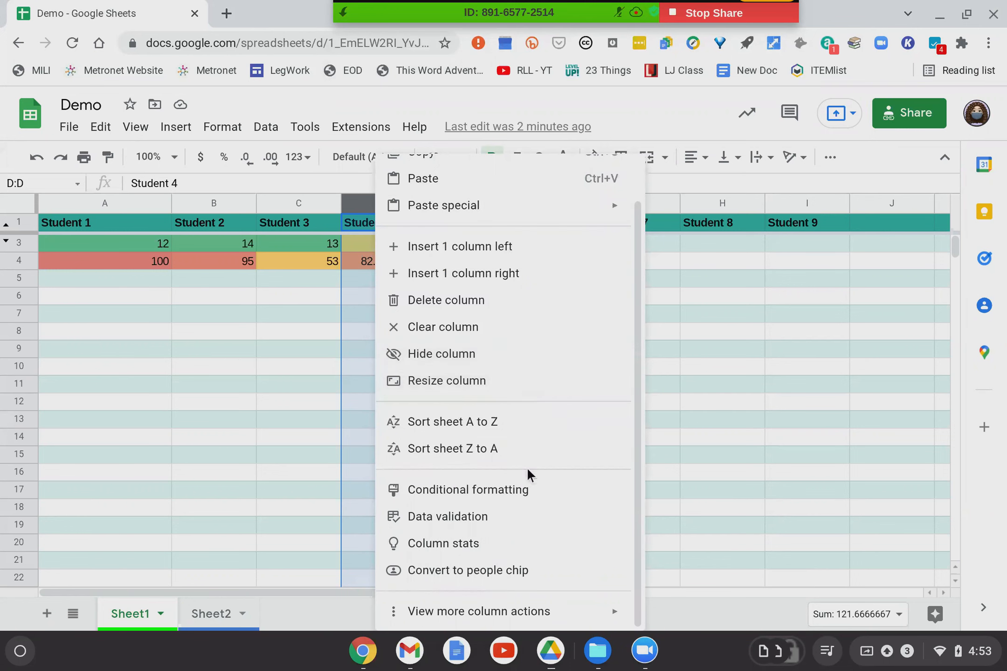
mouse_move(519, 614)
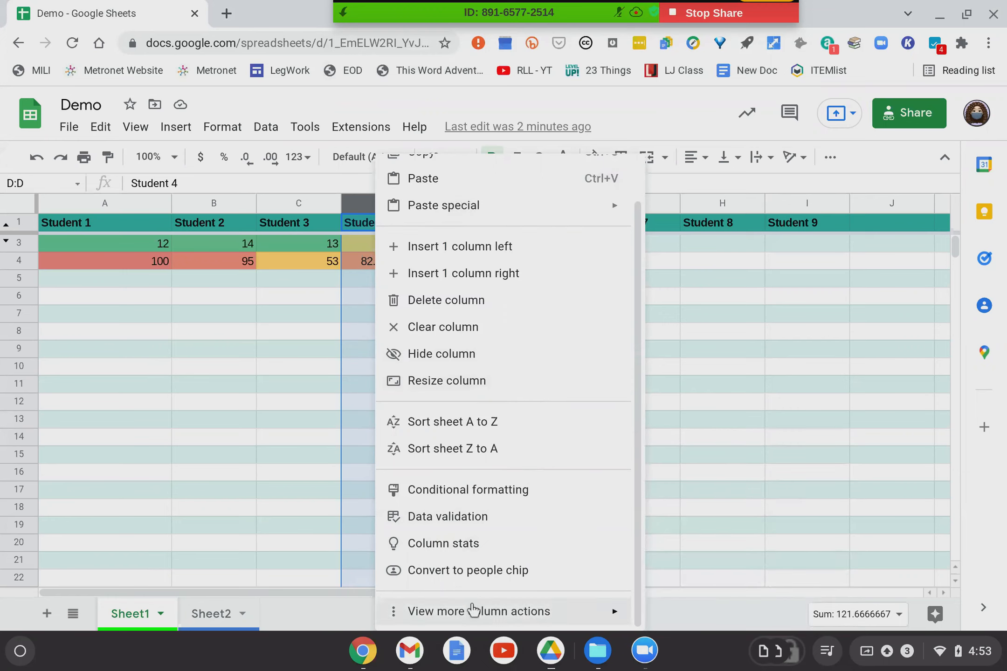
mouse_move(473, 610)
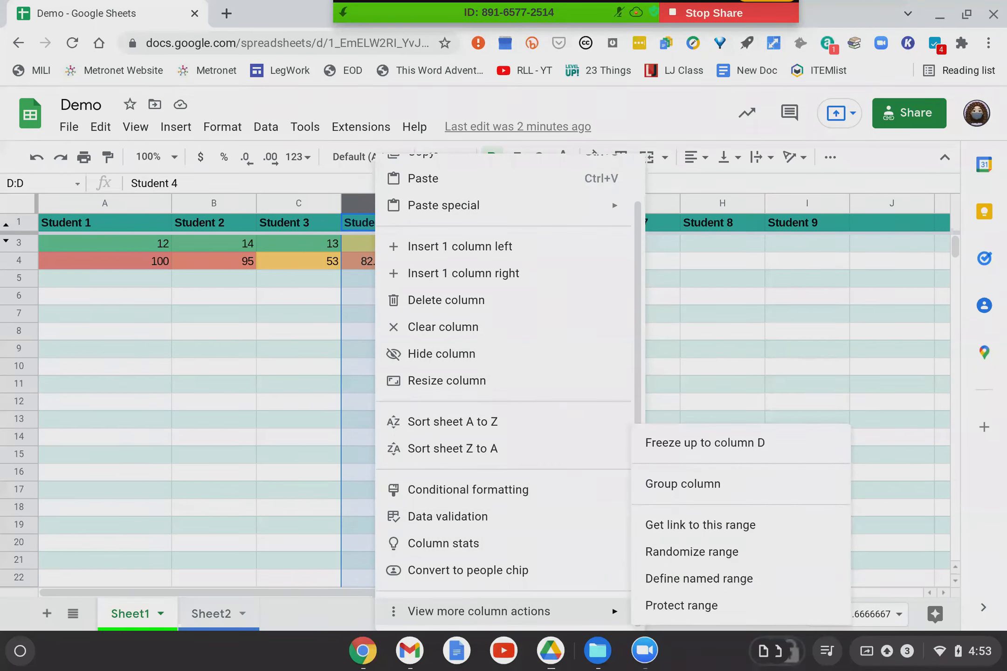
left_click(664, 606)
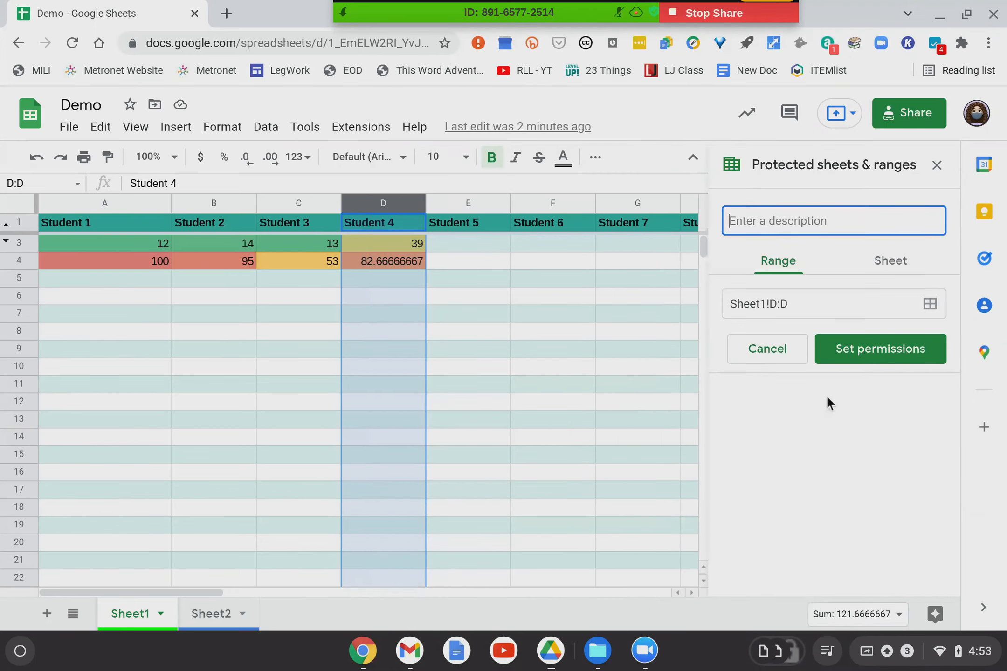
Restrict editing of column D to only you and close the protected ranges panel.
left_click(892, 351)
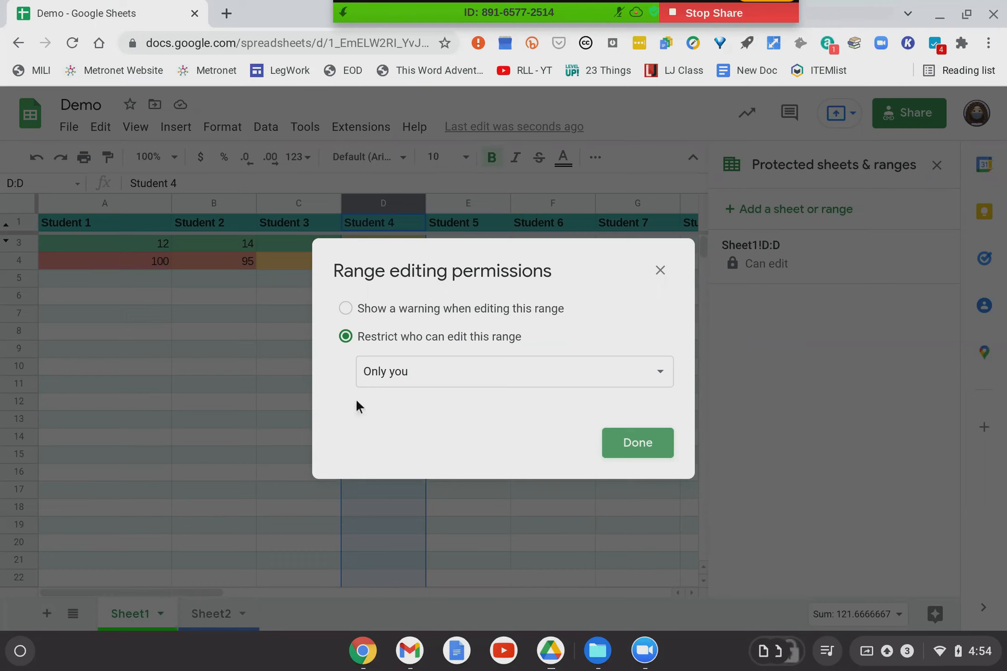
left_click(427, 373)
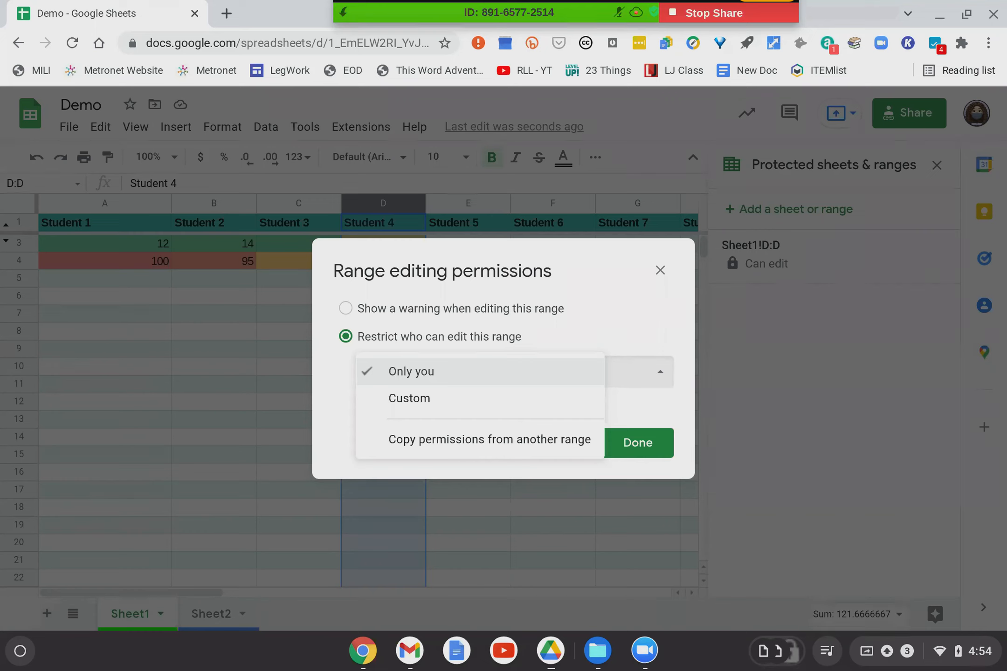
left_click(569, 332)
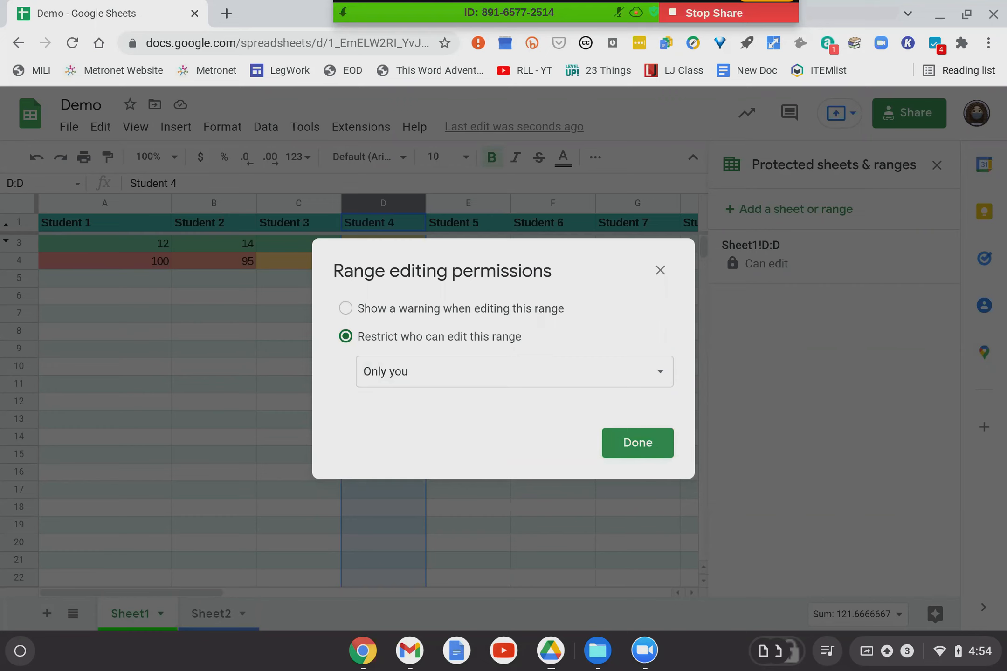
left_click(652, 448)
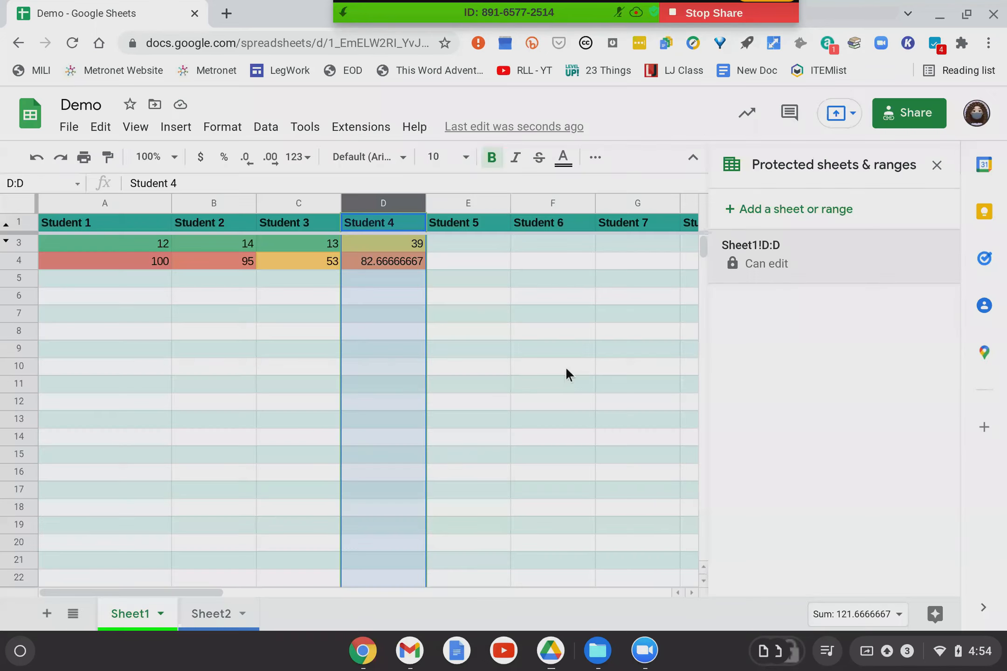
left_click(937, 166)
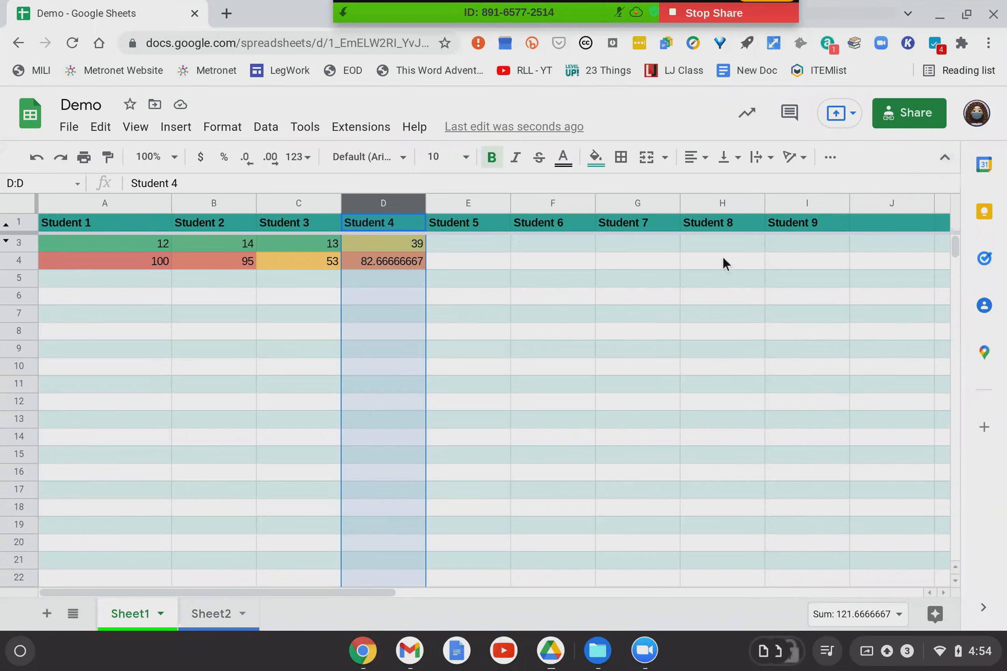
Enter 'hola' in A8 and 'adios' in B8.
left_click(86, 333)
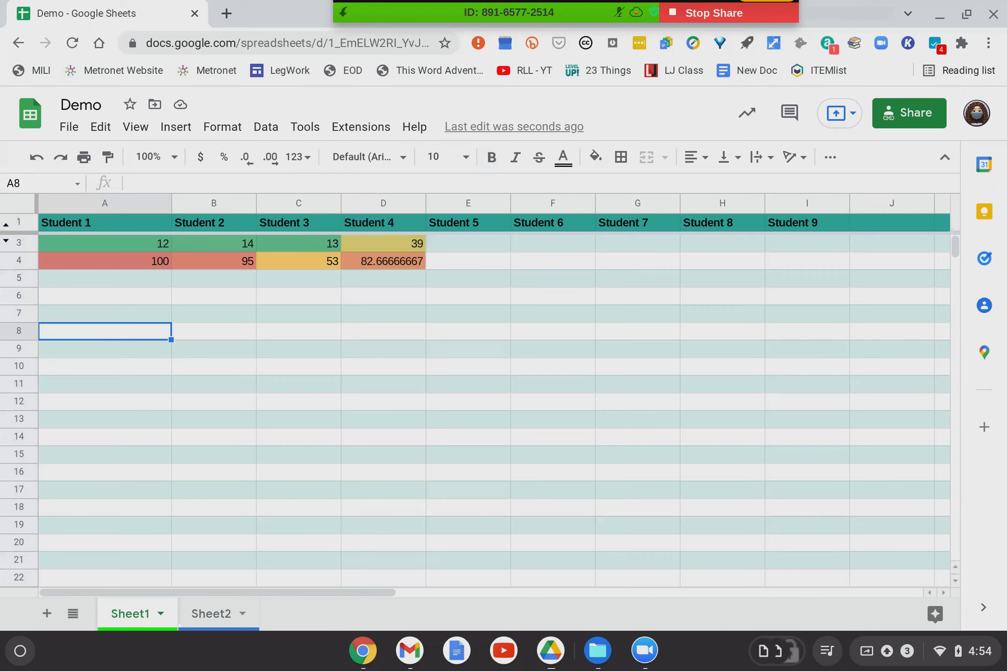
type("hola")
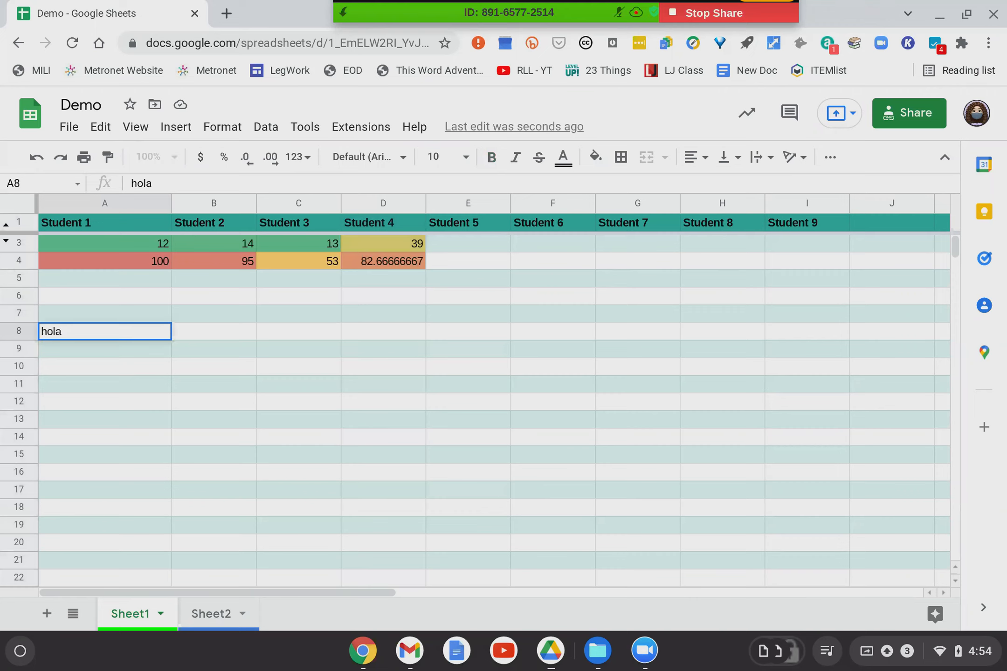
key("Tab")
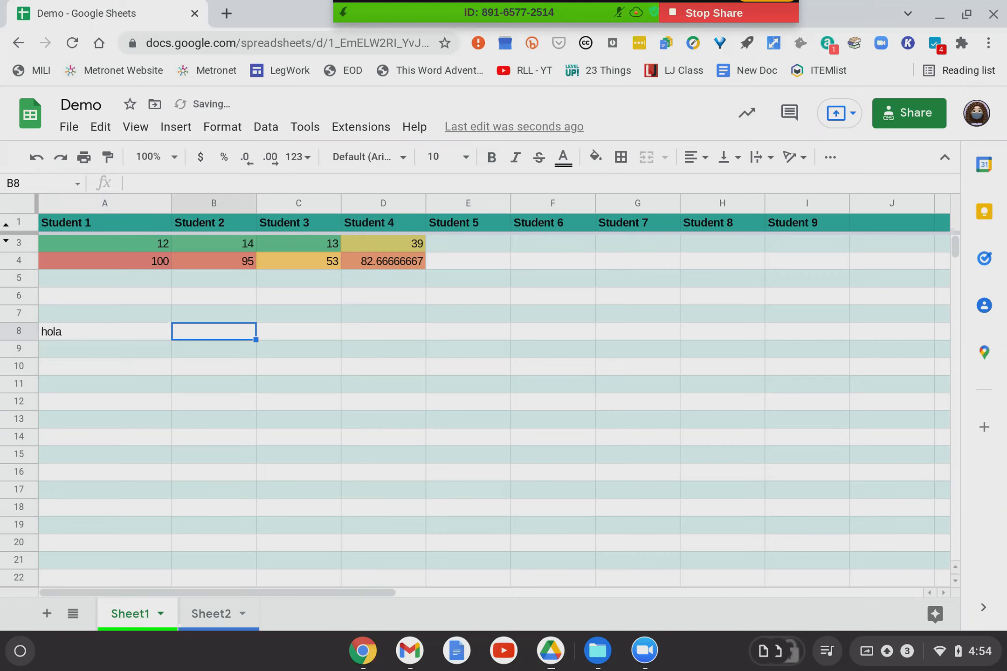
type("adios")
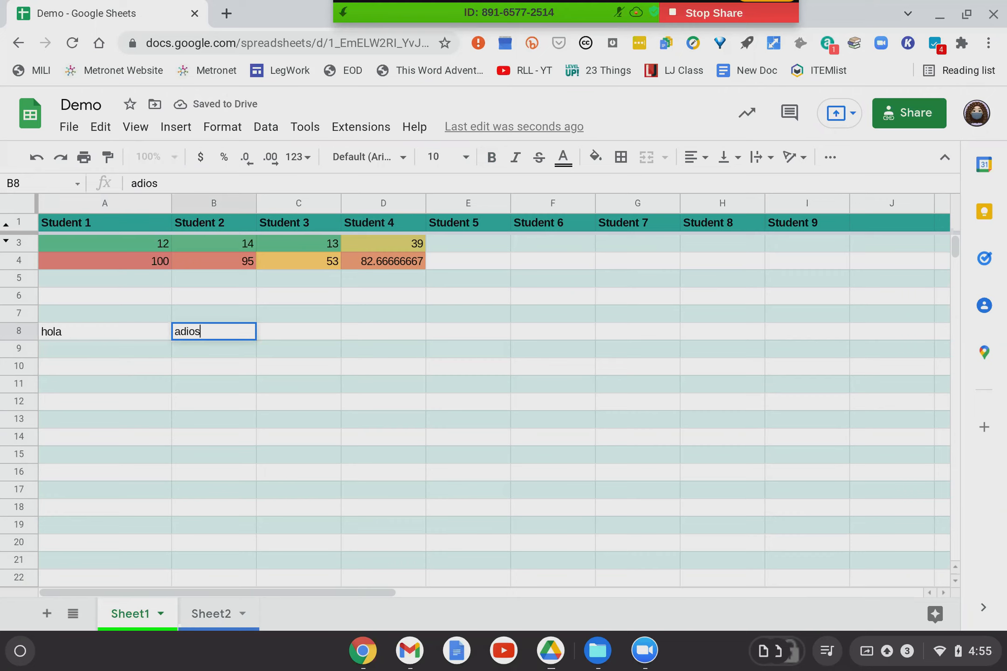
key("Tab")
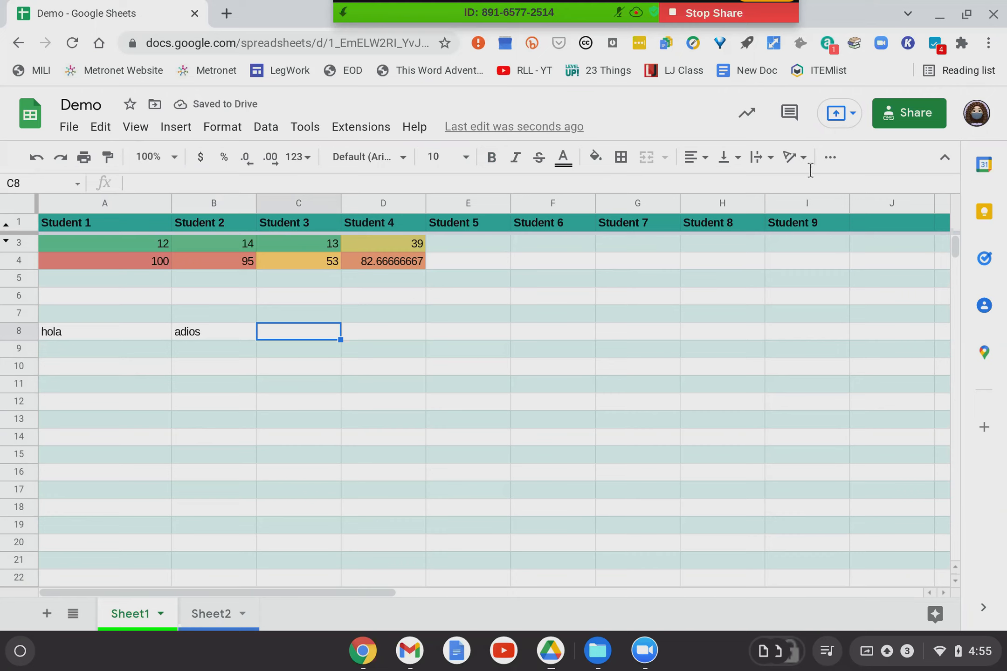
Insert GOOGLETRANSLATE(A8:B8) in C8, then undo it after it shows #VALUE!
left_click(829, 167)
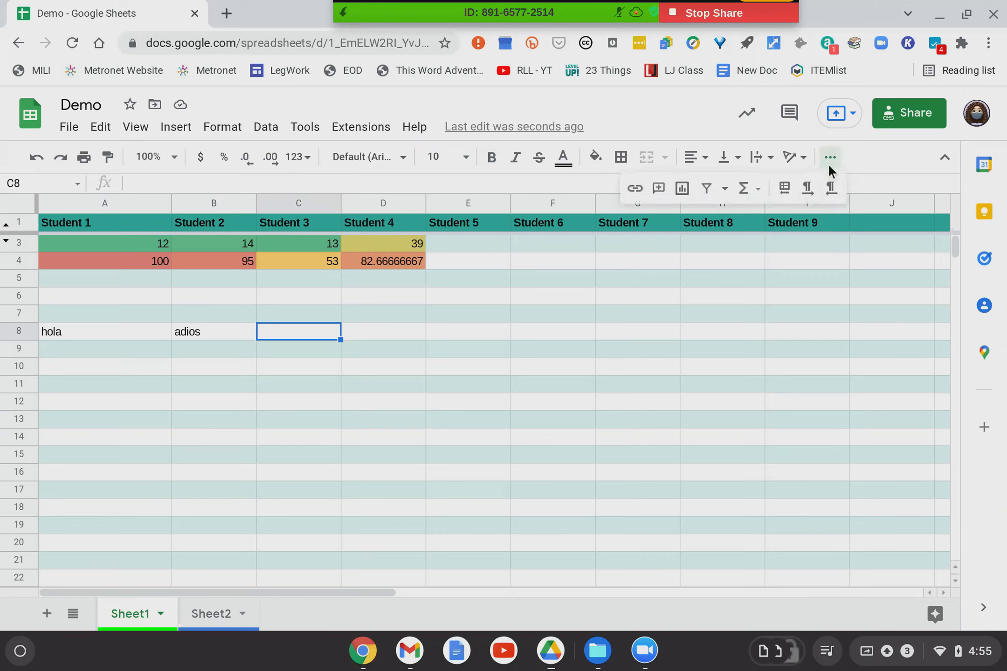
left_click(744, 189)
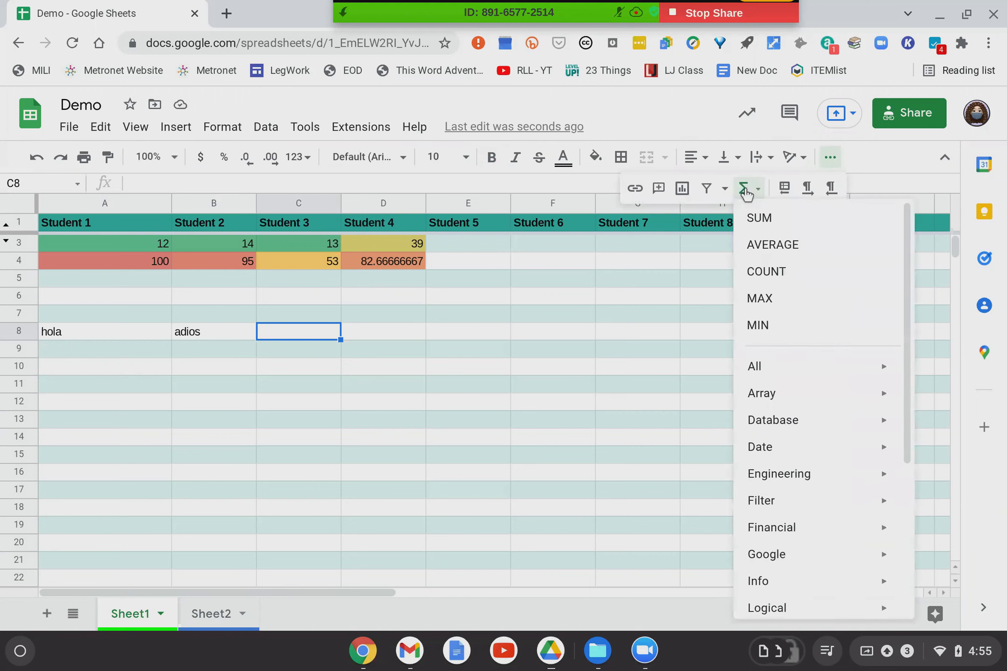
mouse_move(783, 564)
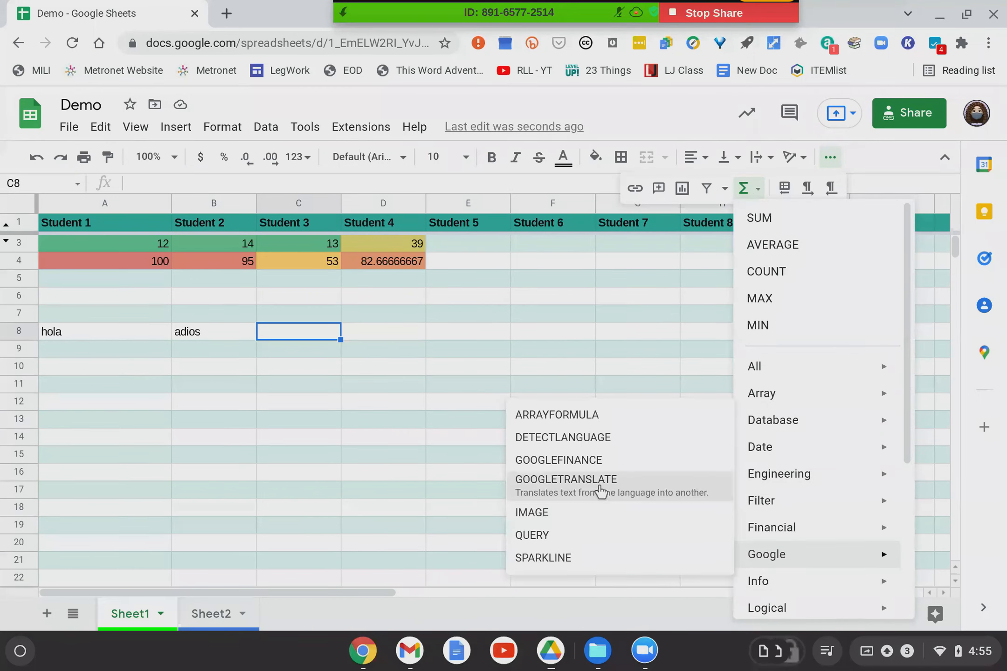
left_click(601, 485)
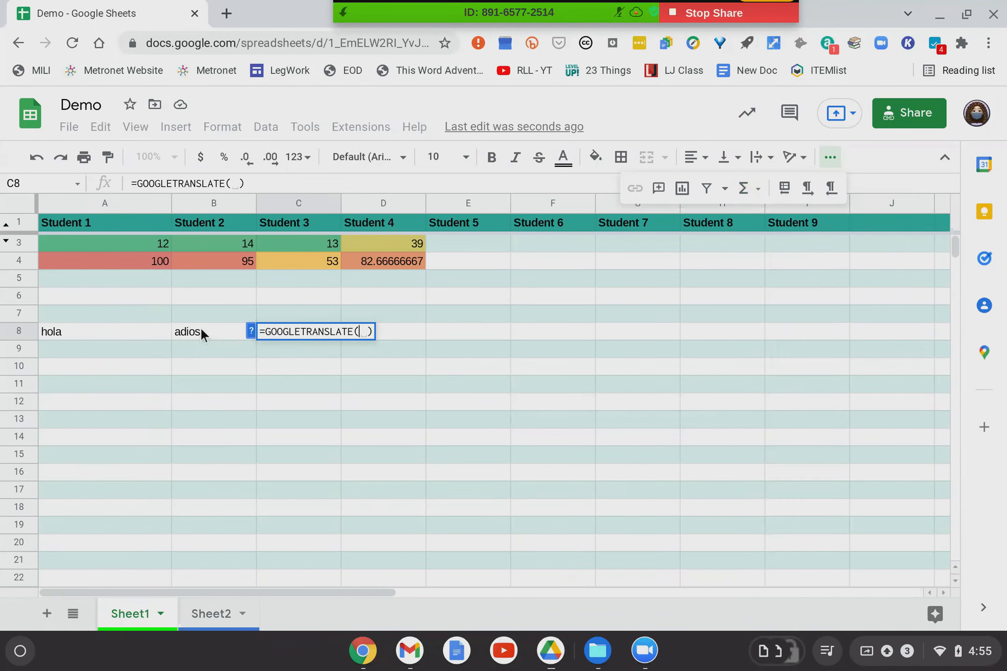
left_click(50, 332)
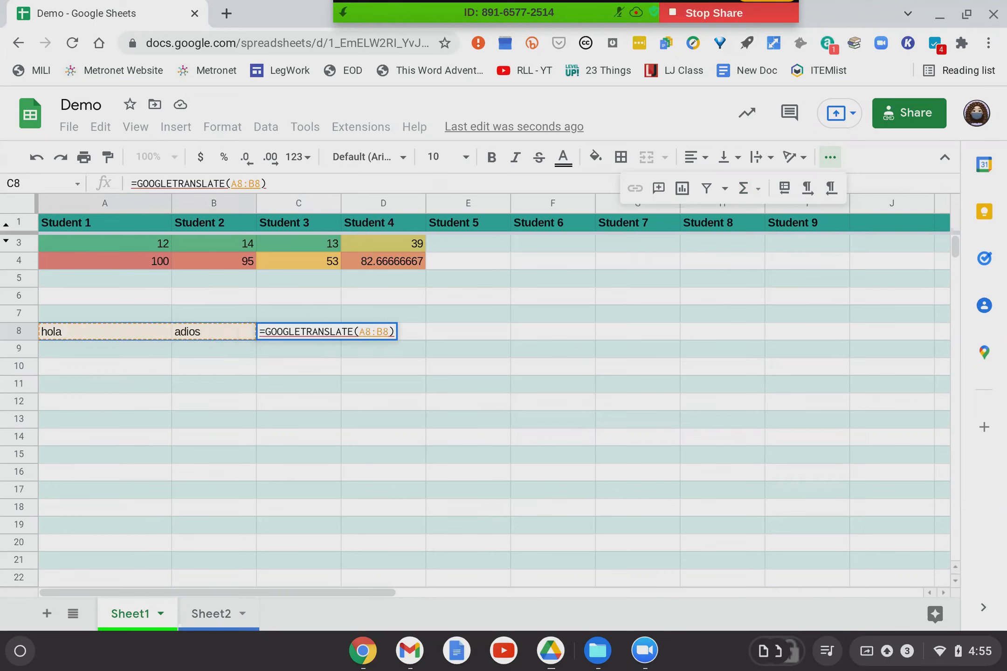
key("Return")
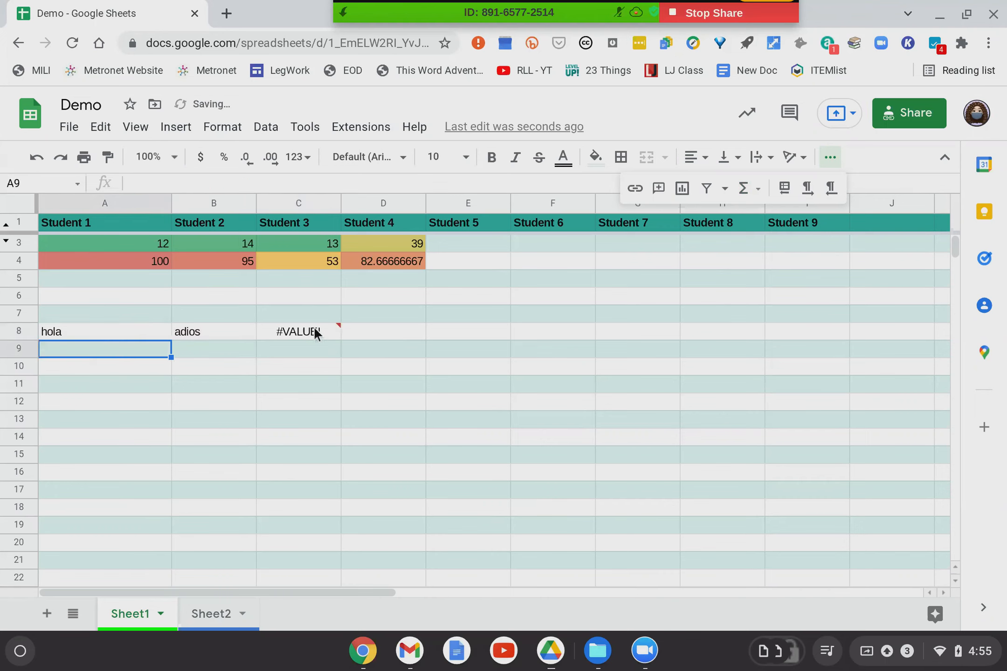
left_click(314, 326)
right_click(313, 326)
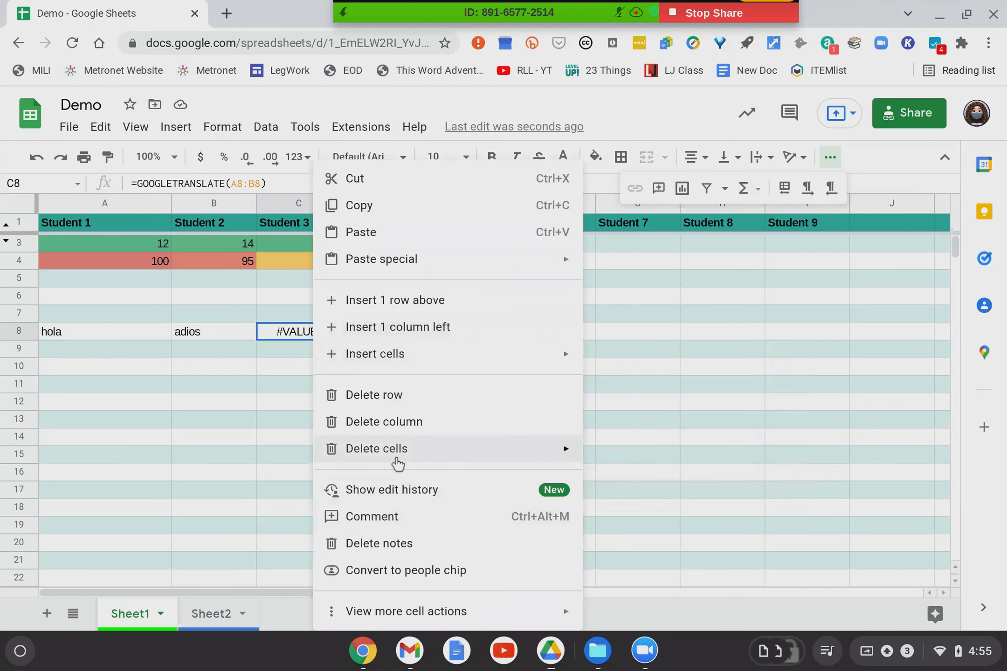
left_click(298, 401)
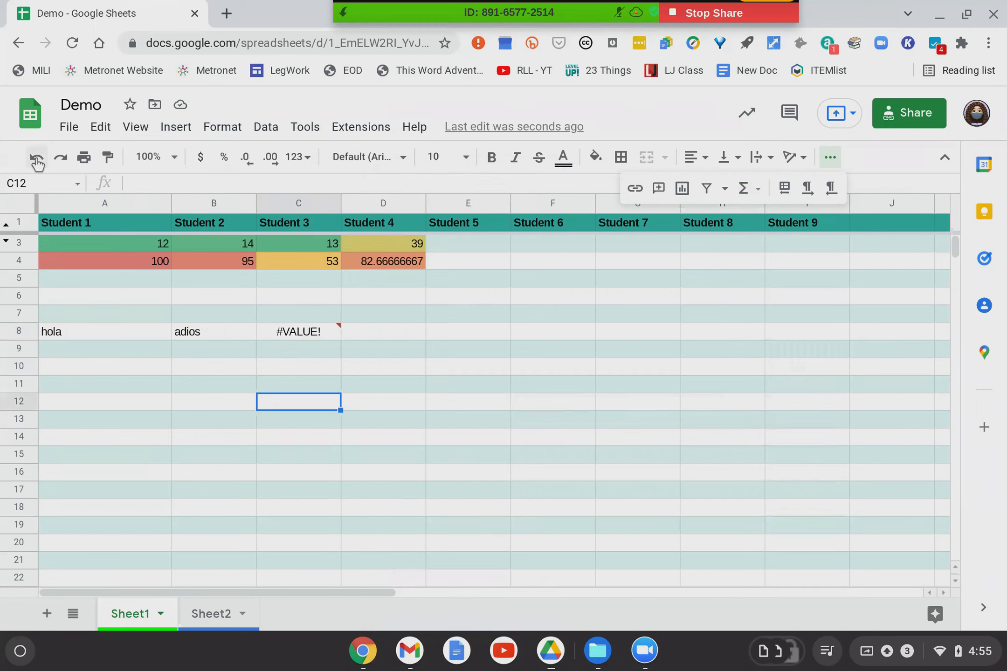
left_click(36, 157)
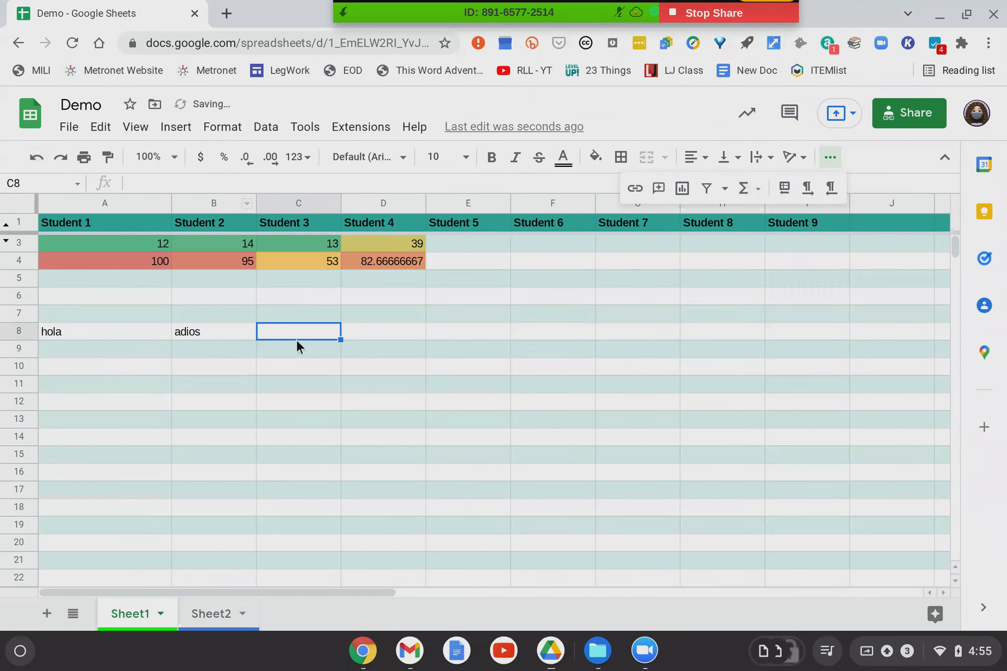
Add GOOGLETRANSLATE formulas: C8 translating B8 to 'bye Bye', C9 translating A8 to 'hello'.
left_click(744, 190)
mouse_move(785, 557)
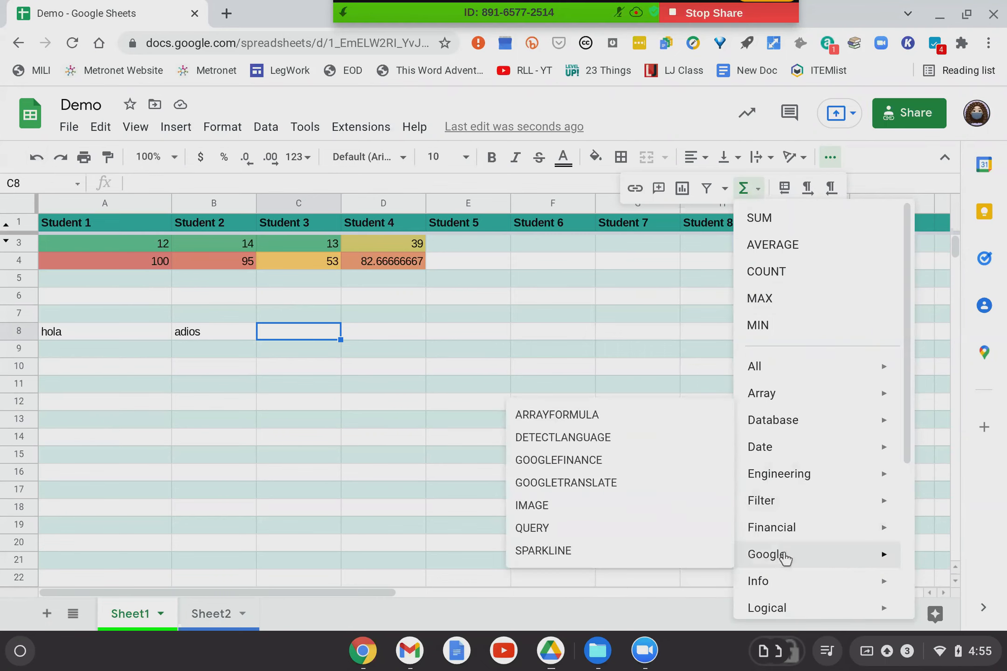
left_click(605, 487)
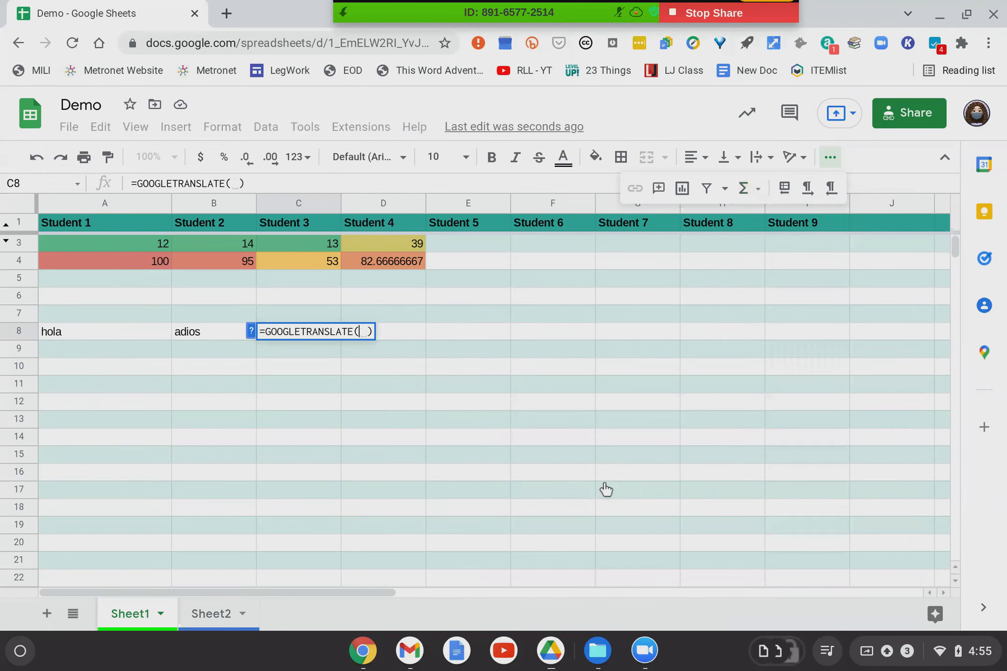
left_click(182, 326)
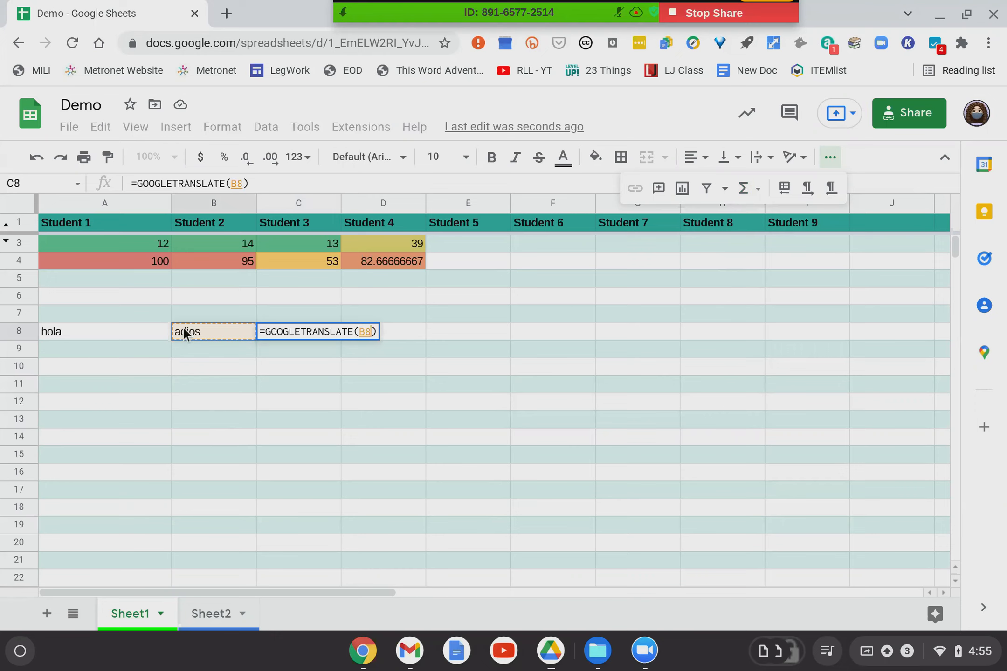
key("Return")
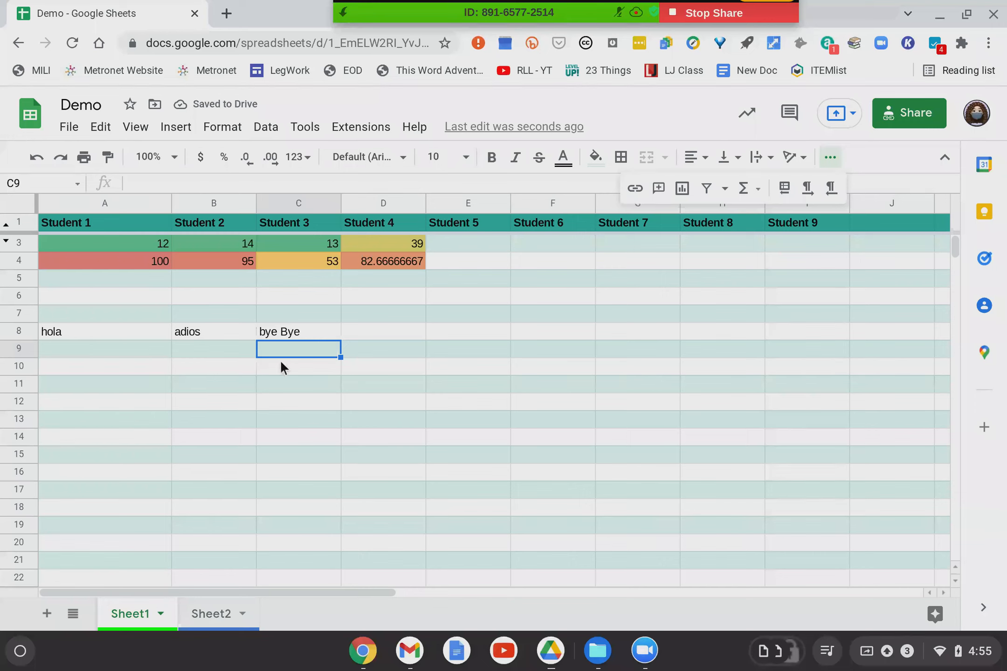
left_click(744, 189)
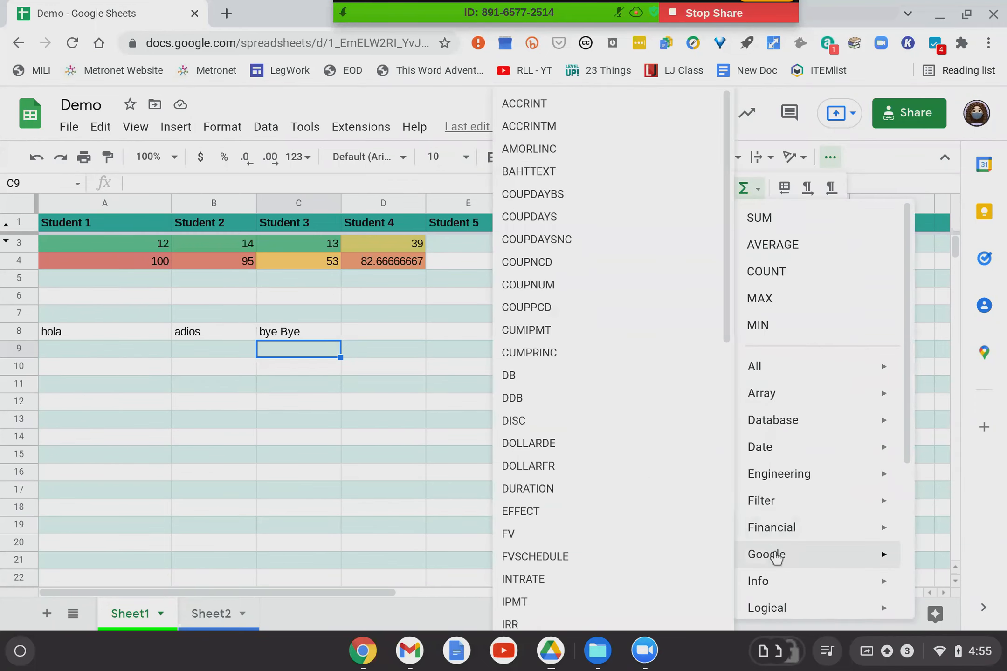
mouse_move(774, 555)
left_click(605, 483)
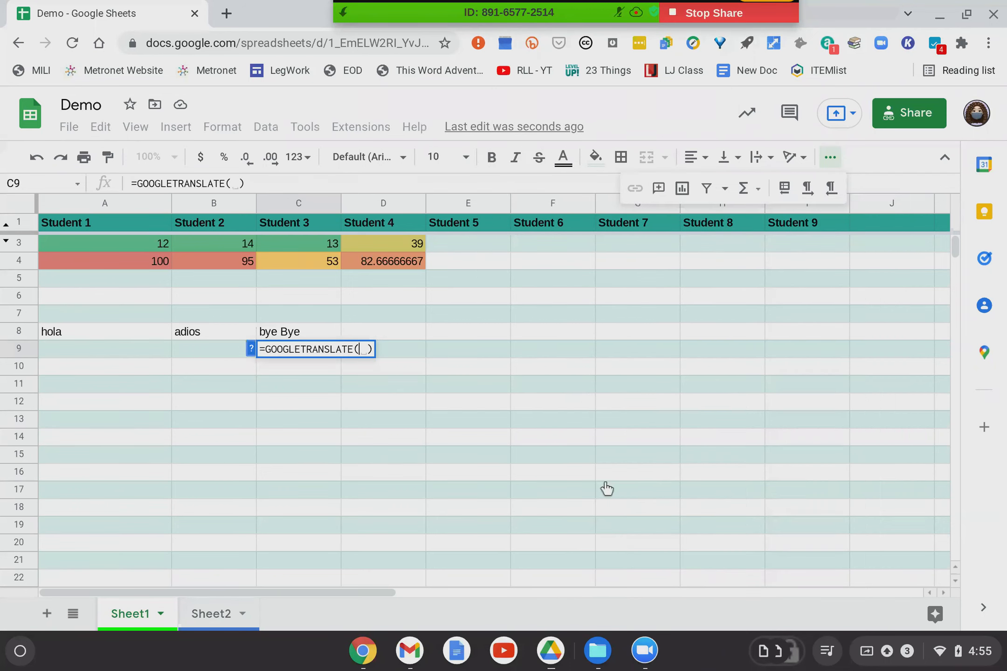
left_click(57, 329)
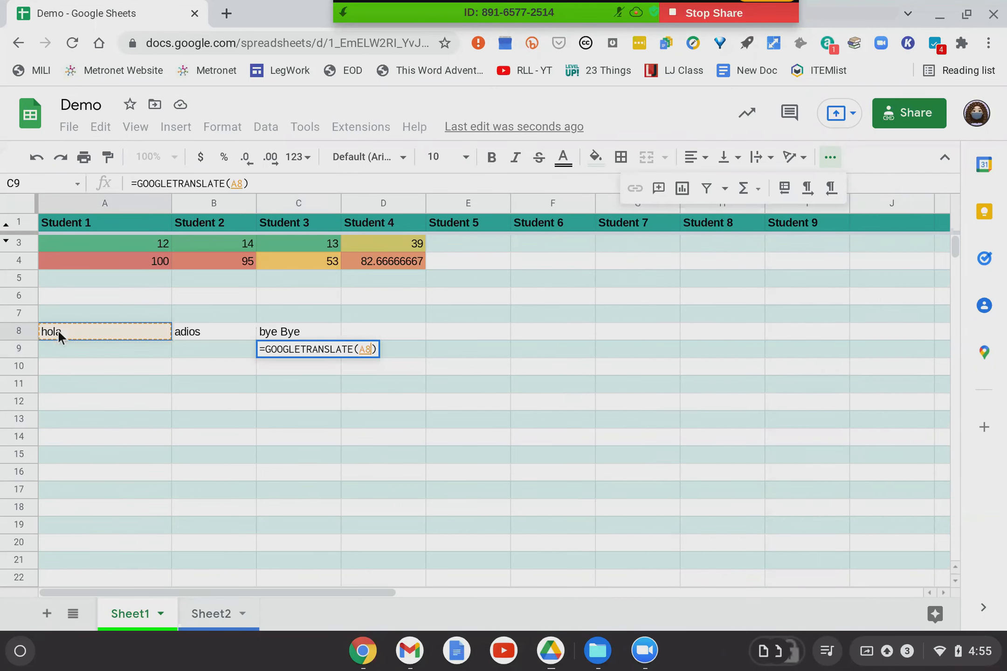
key("Return")
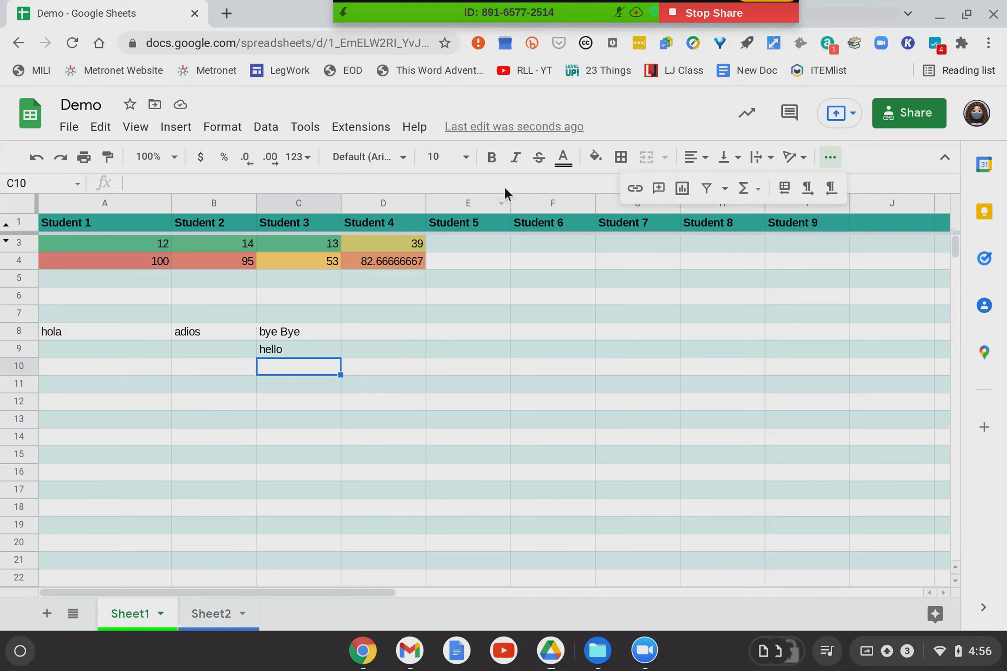
left_click(752, 191)
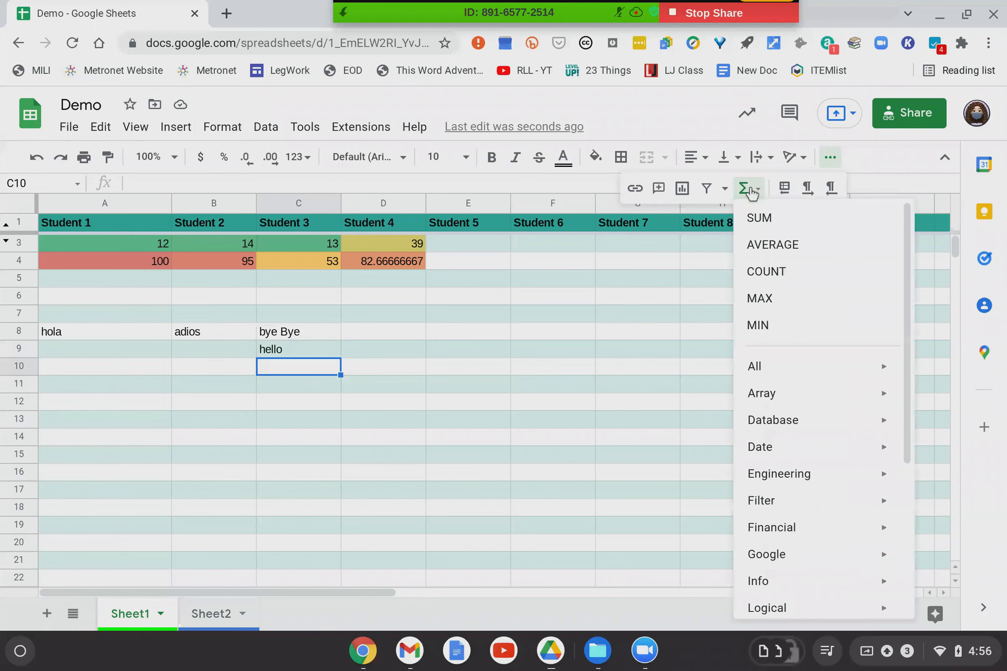
mouse_move(824, 563)
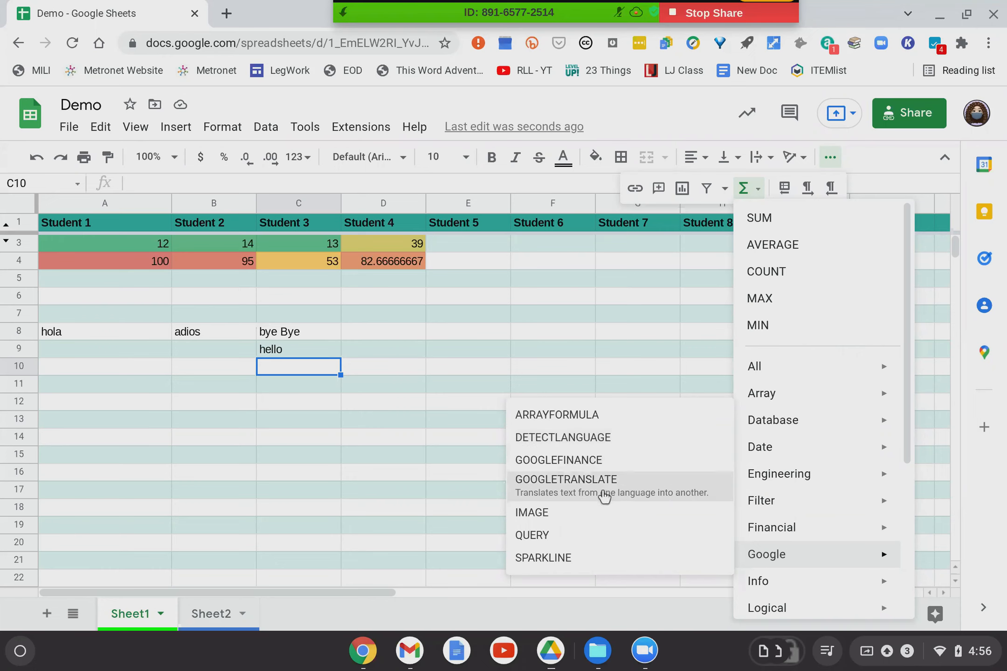
left_click(427, 405)
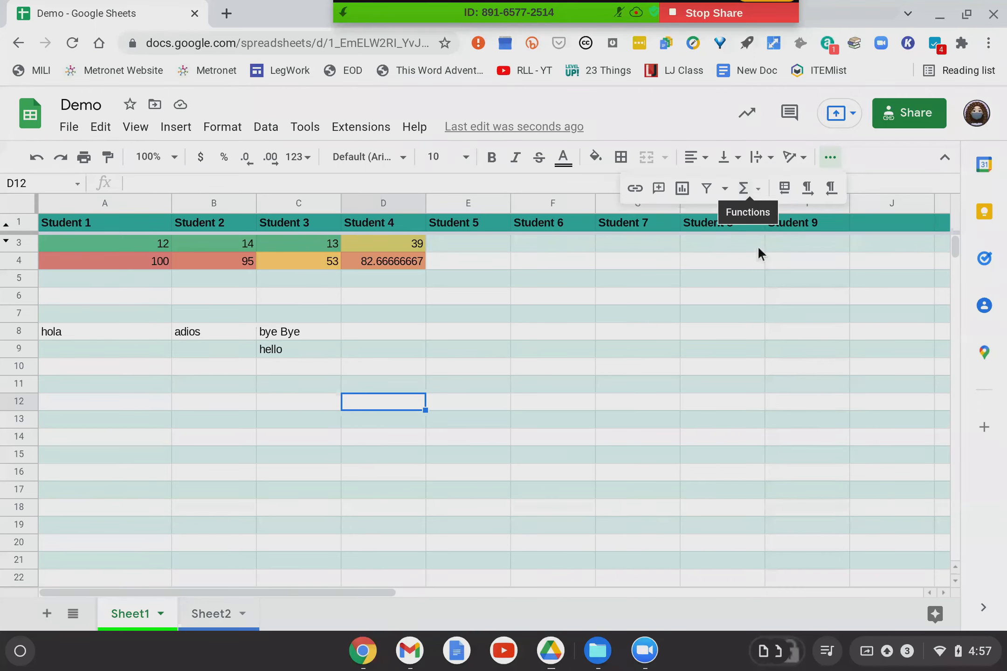
Scroll the sheet and list Chrome's open windows, showing the Word assignment and Demo spreadsheet.
scroll(759, 247, "down", 2)
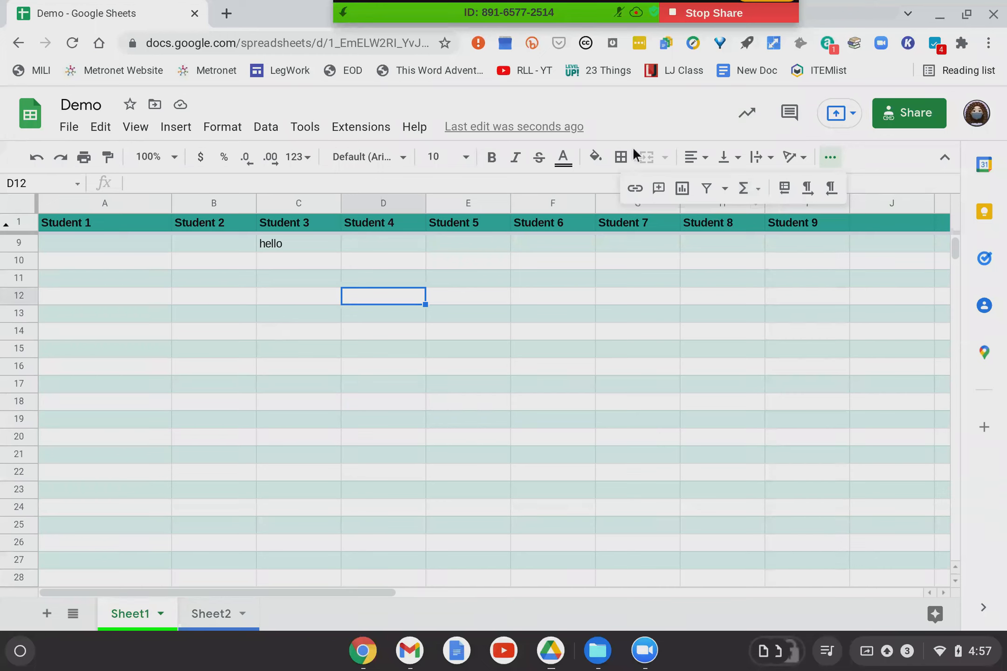
left_click(363, 657)
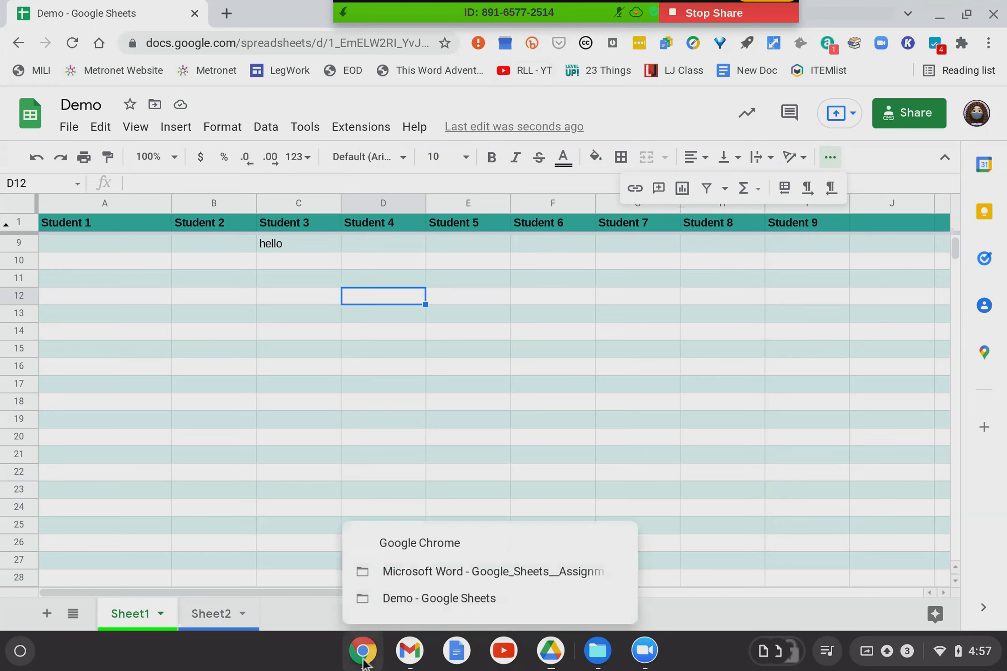